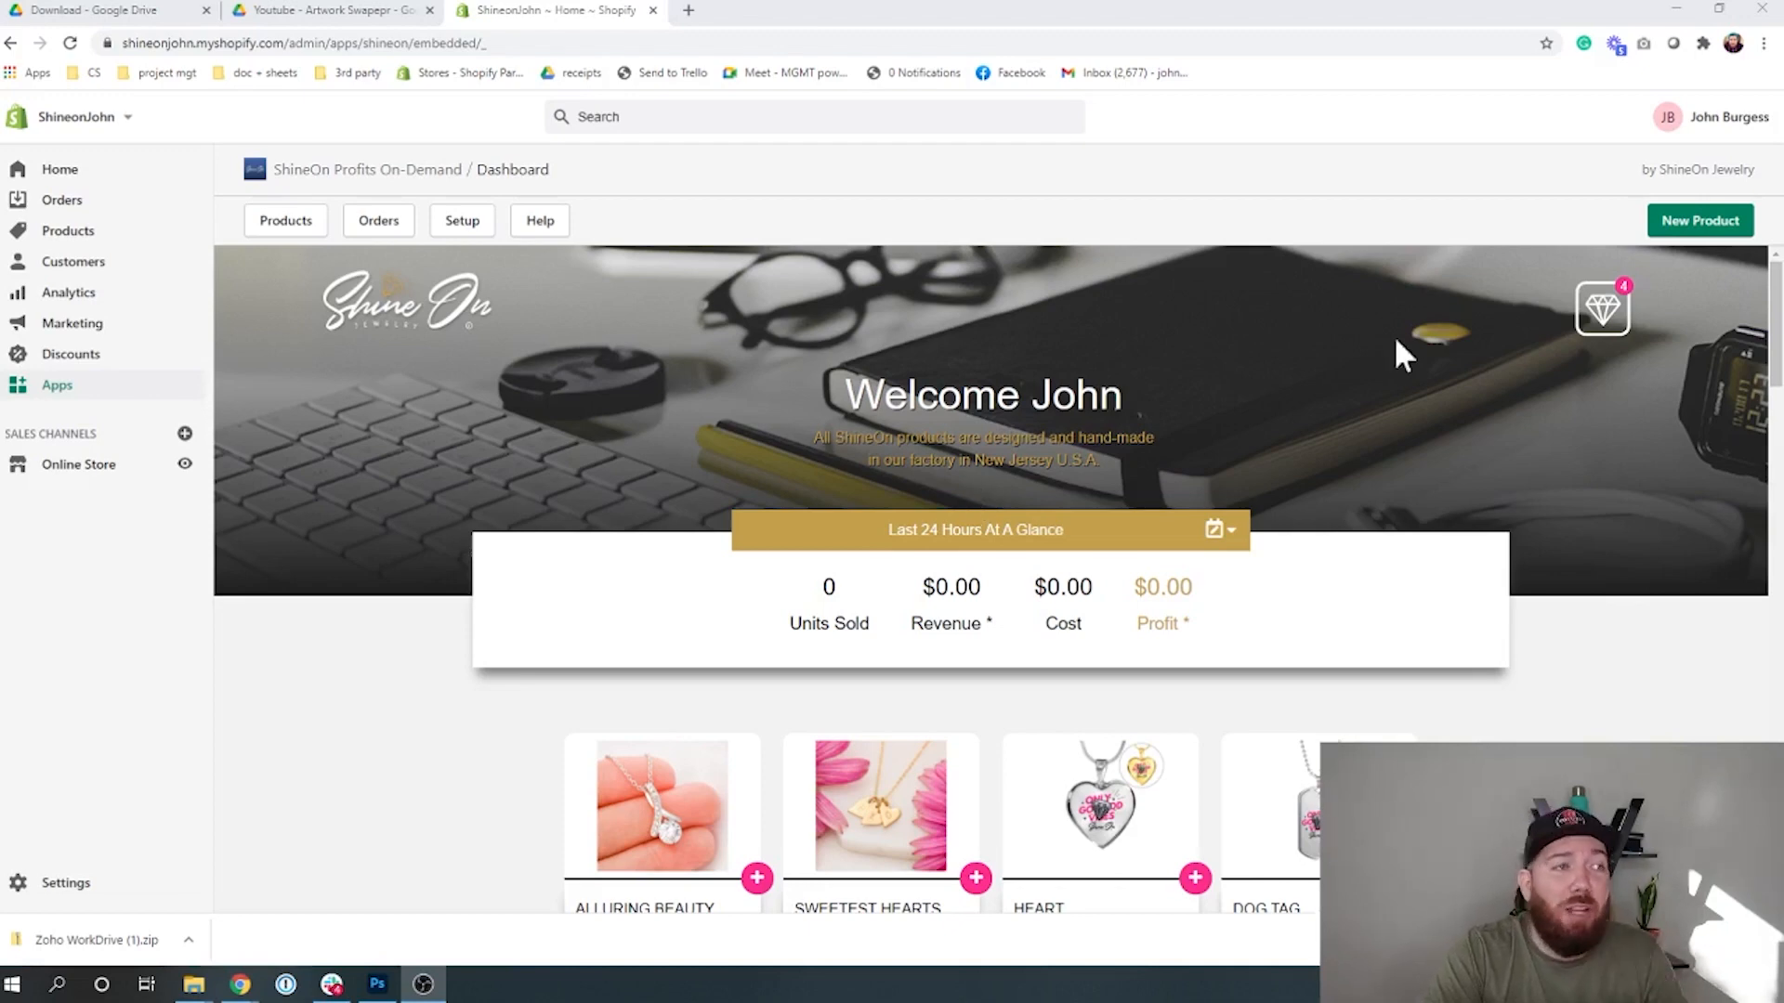
- Start a new product from the Forever Love Necklace with On Demand Message Card template
{"action": "left_click", "coordinate": [1704, 226]}
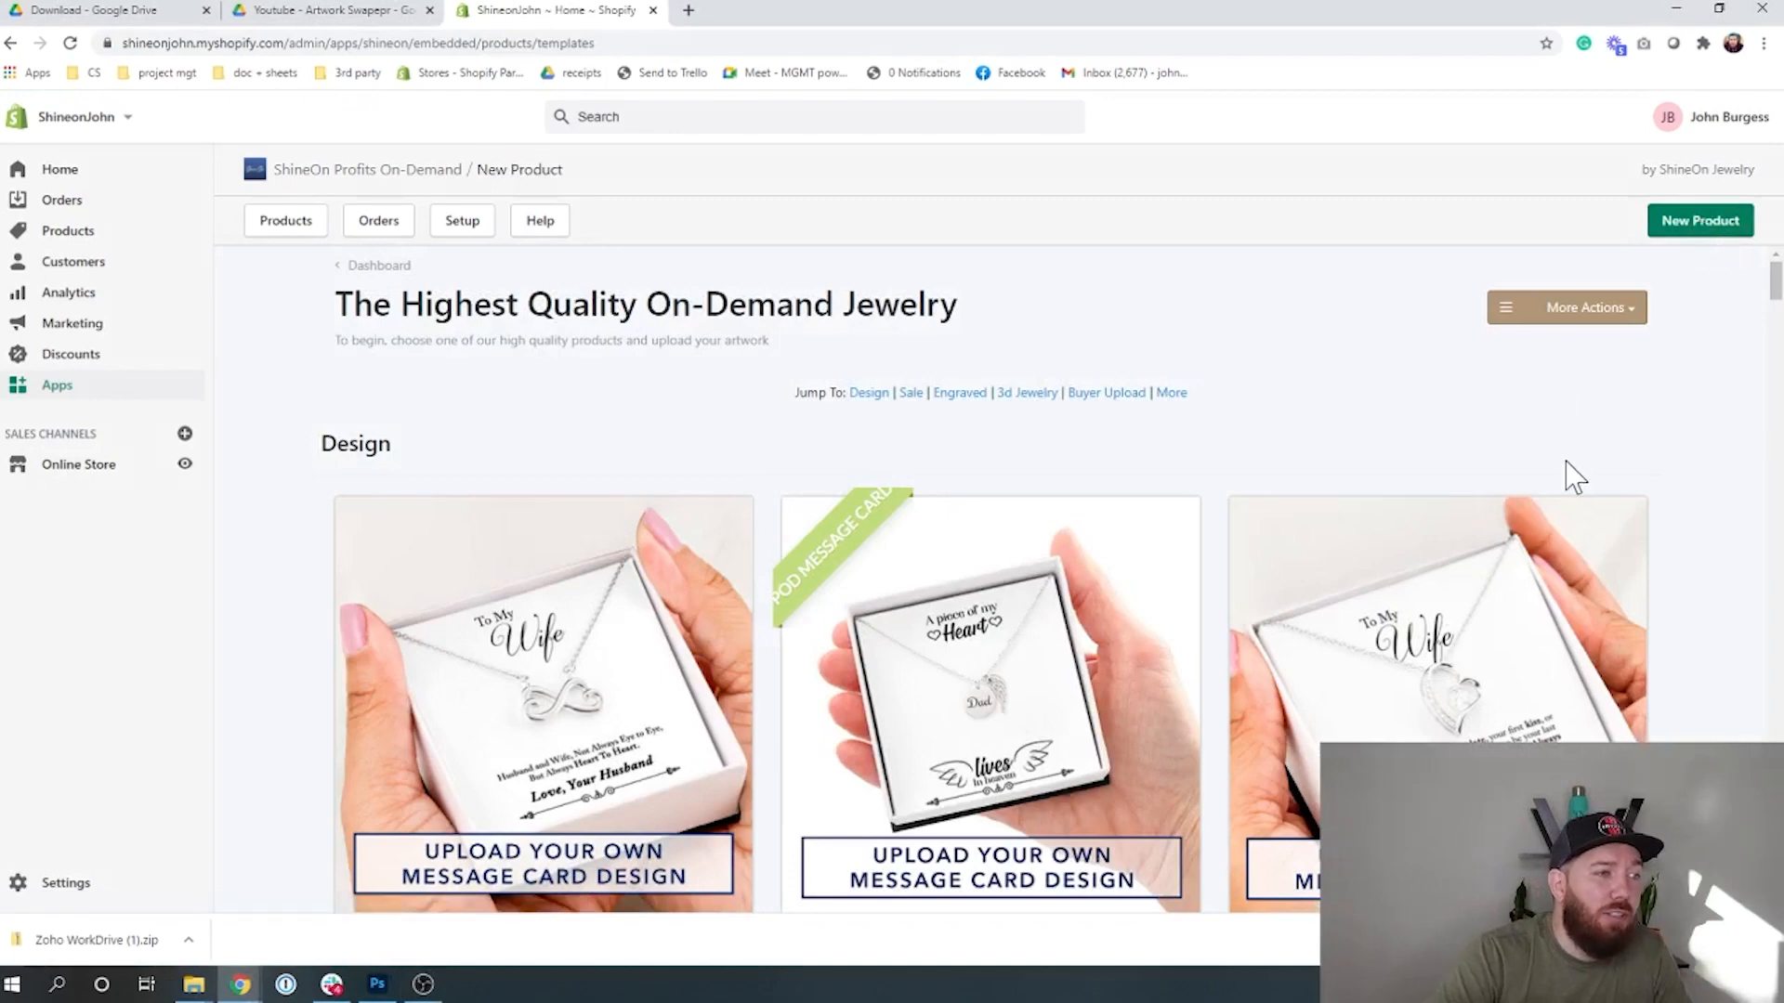
{"action": "scroll", "coordinate": [1568, 476], "scroll_direction": "down", "scroll_amount": 2}
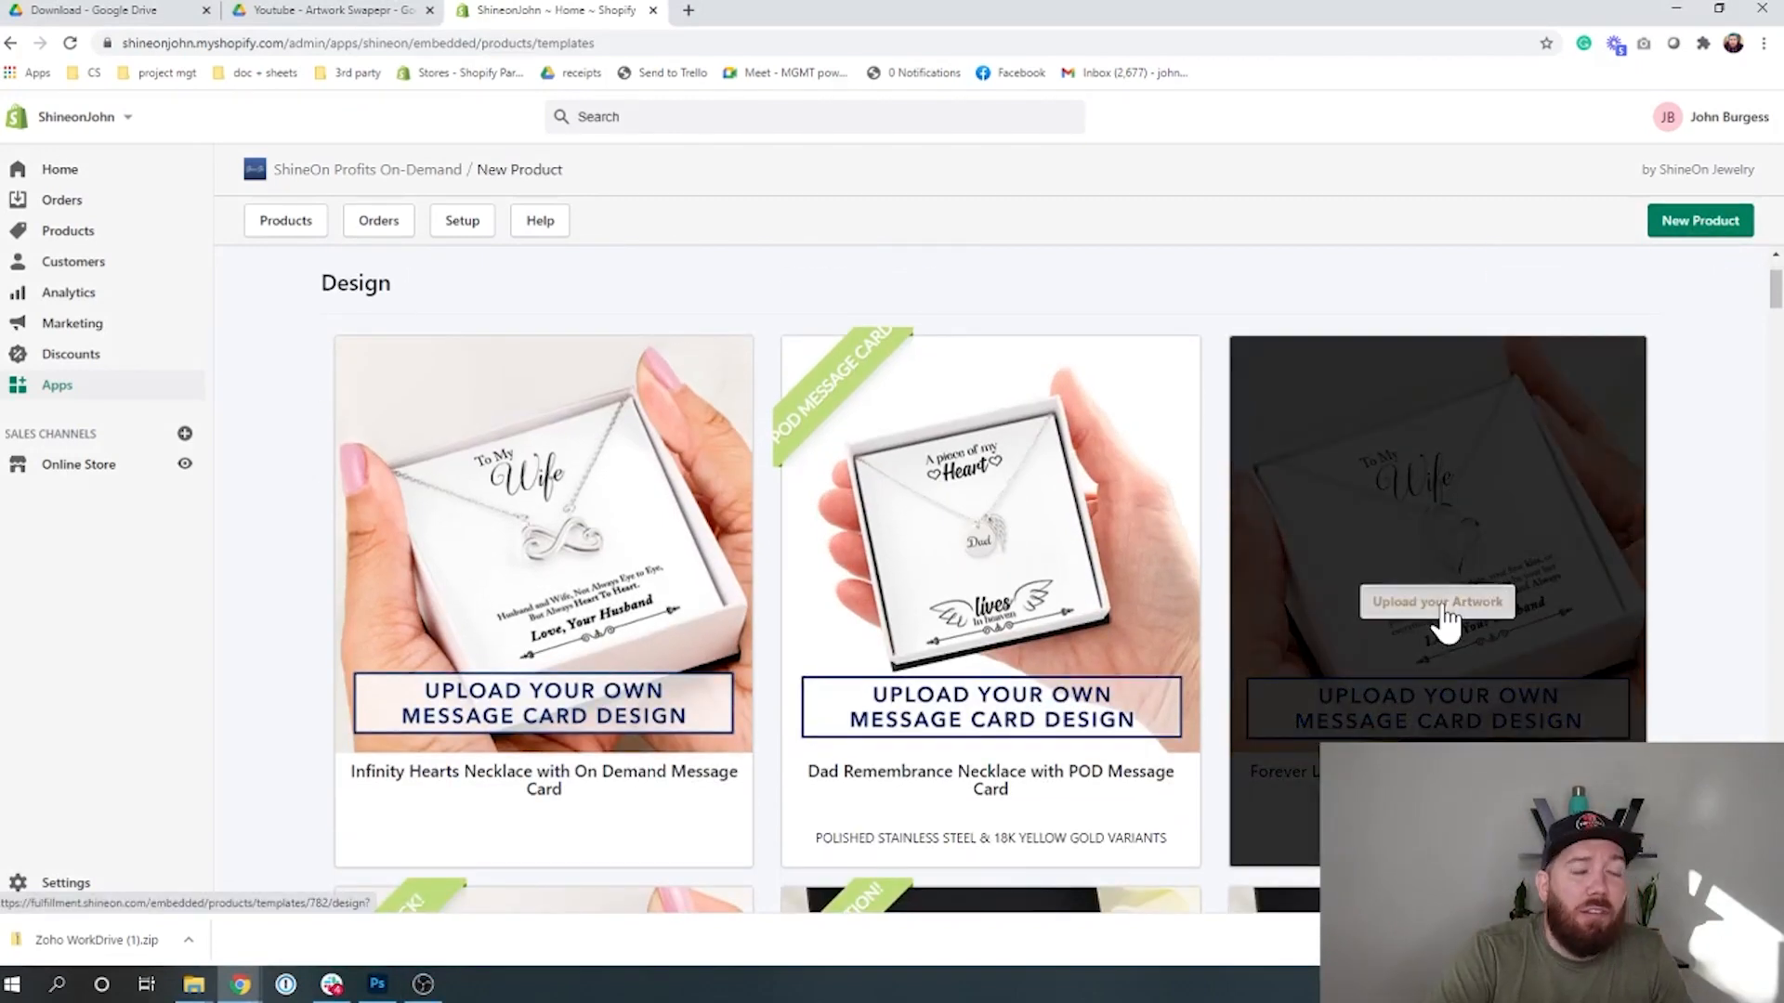
{"action": "left_click", "coordinate": [1445, 608]}
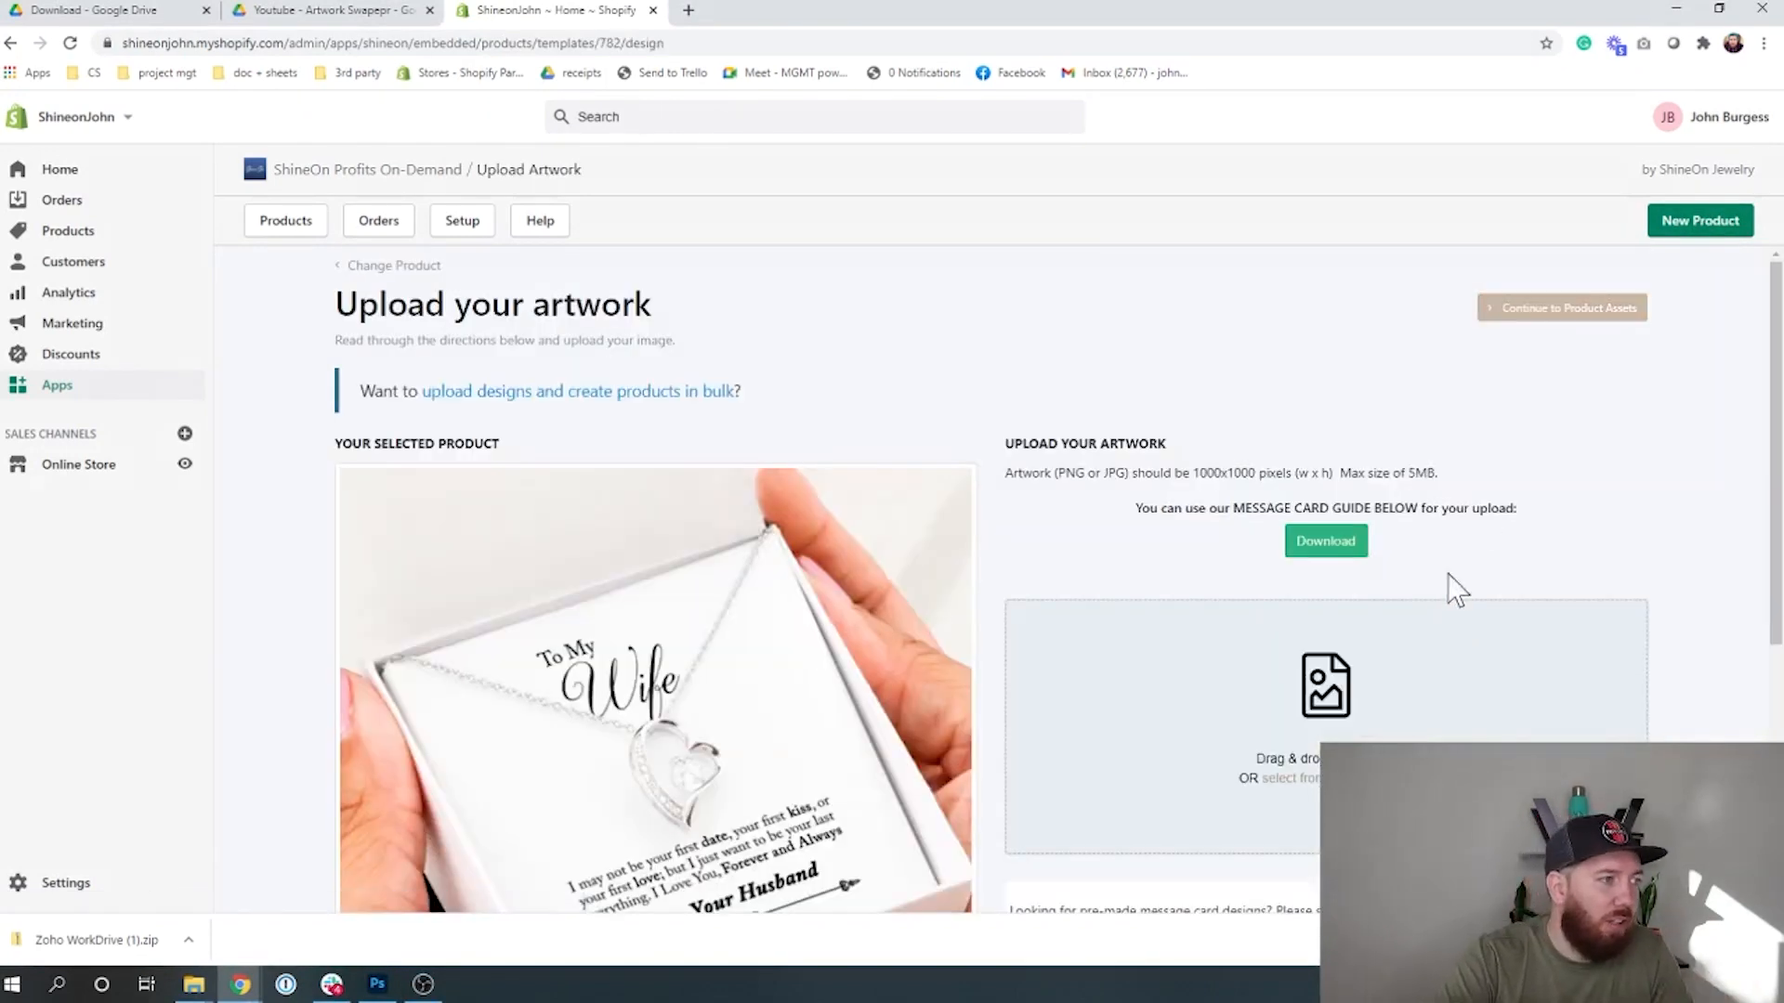
{"action": "scroll", "coordinate": [1561, 484], "scroll_direction": "down", "scroll_amount": 3}
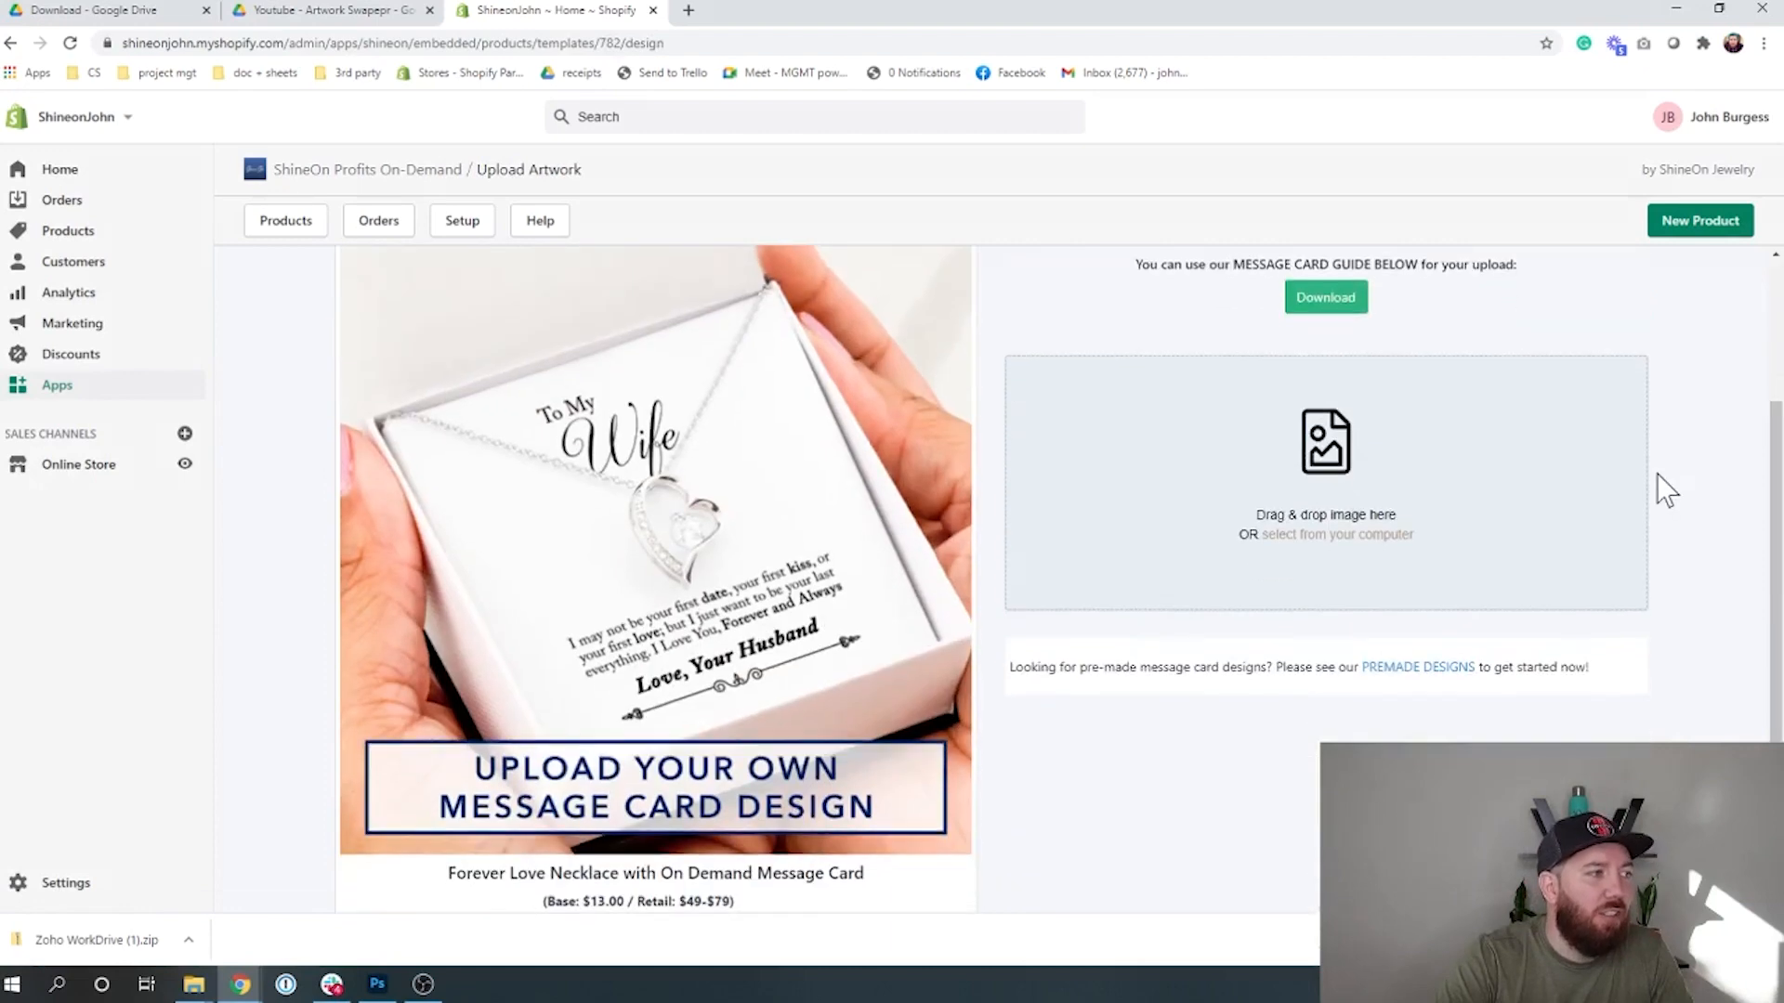
- Upload the message card artwork "Finding you was the- Artwork sawpper" from the Desktop folder Zoho WorkDrive (1)
{"action": "left_click", "coordinate": [1414, 533]}
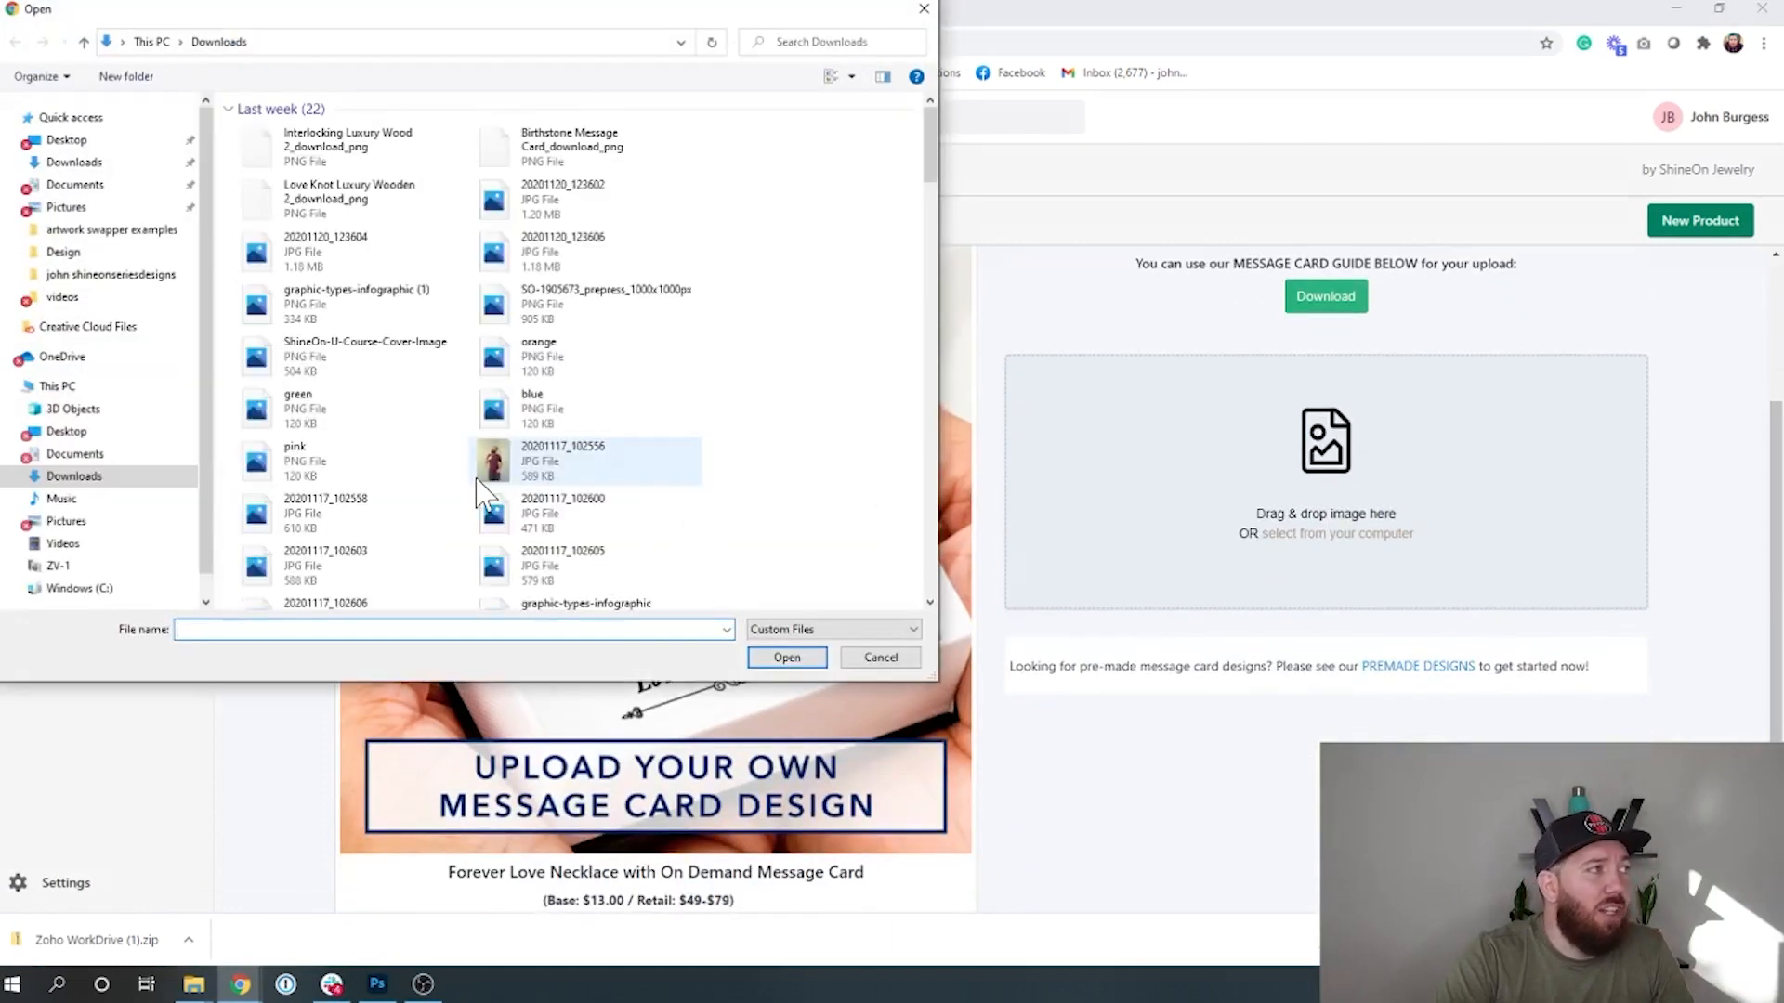
{"action": "left_click", "coordinate": [61, 432]}
{"action": "double_click", "coordinate": [738, 167]}
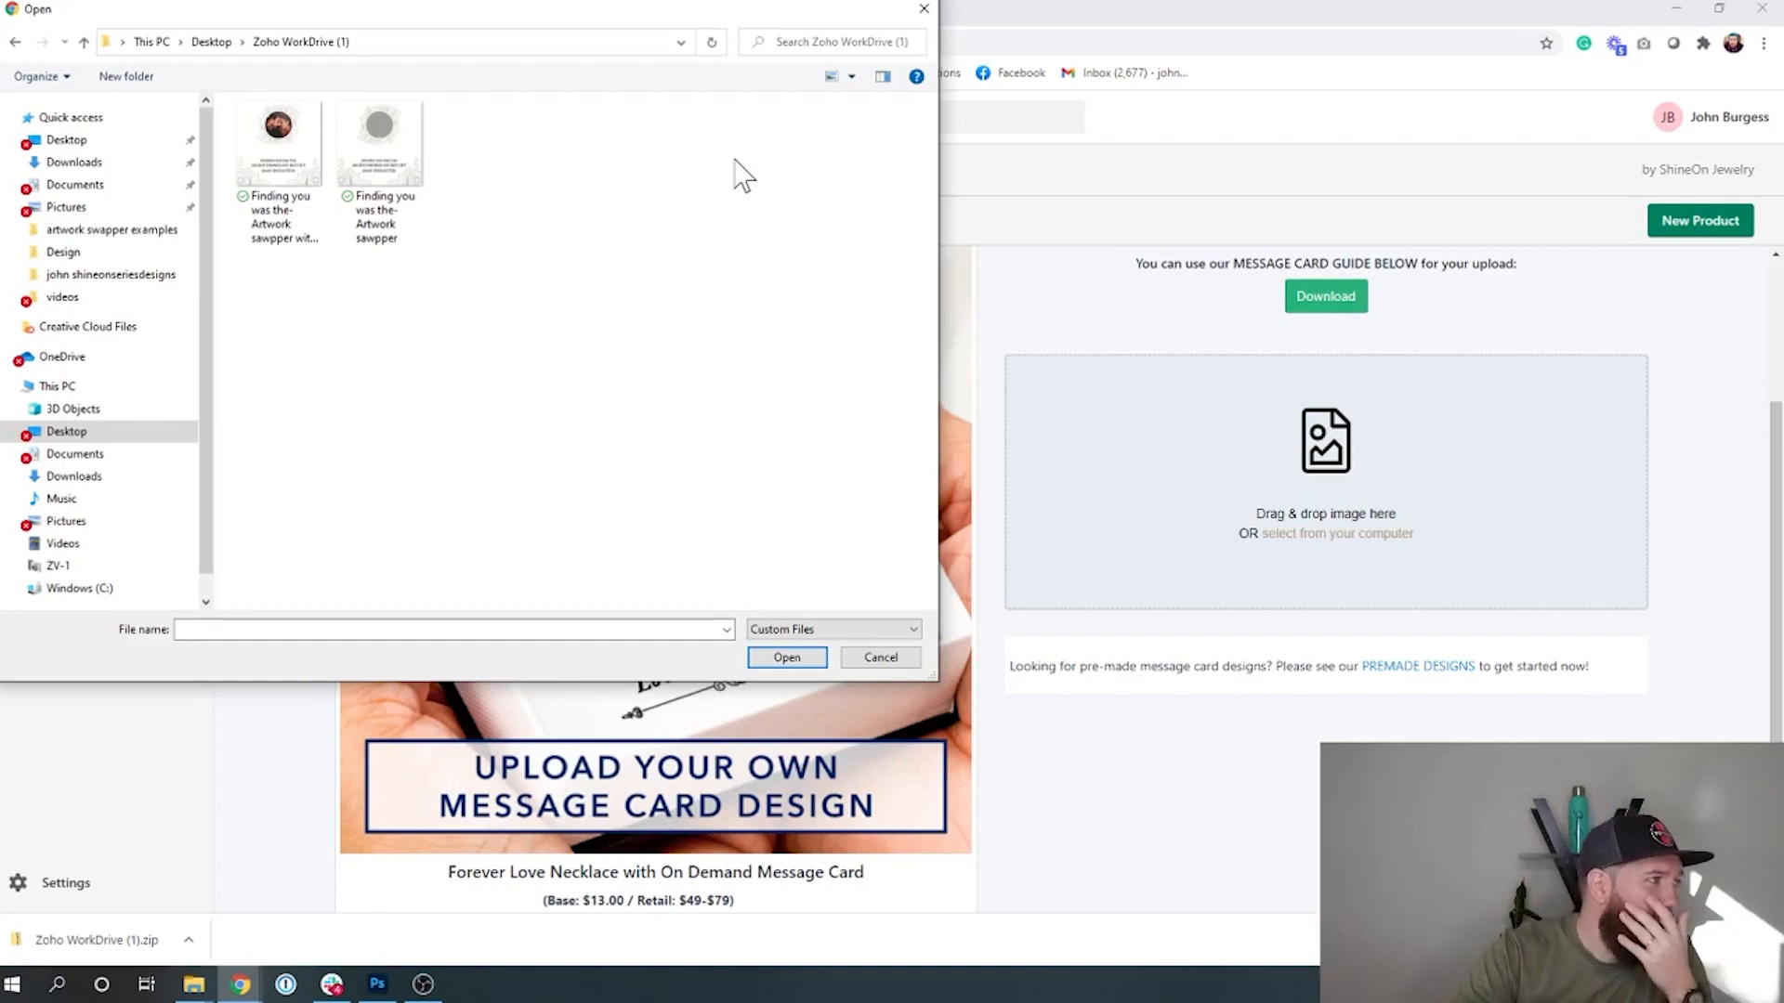
{"action": "left_click", "coordinate": [407, 173]}
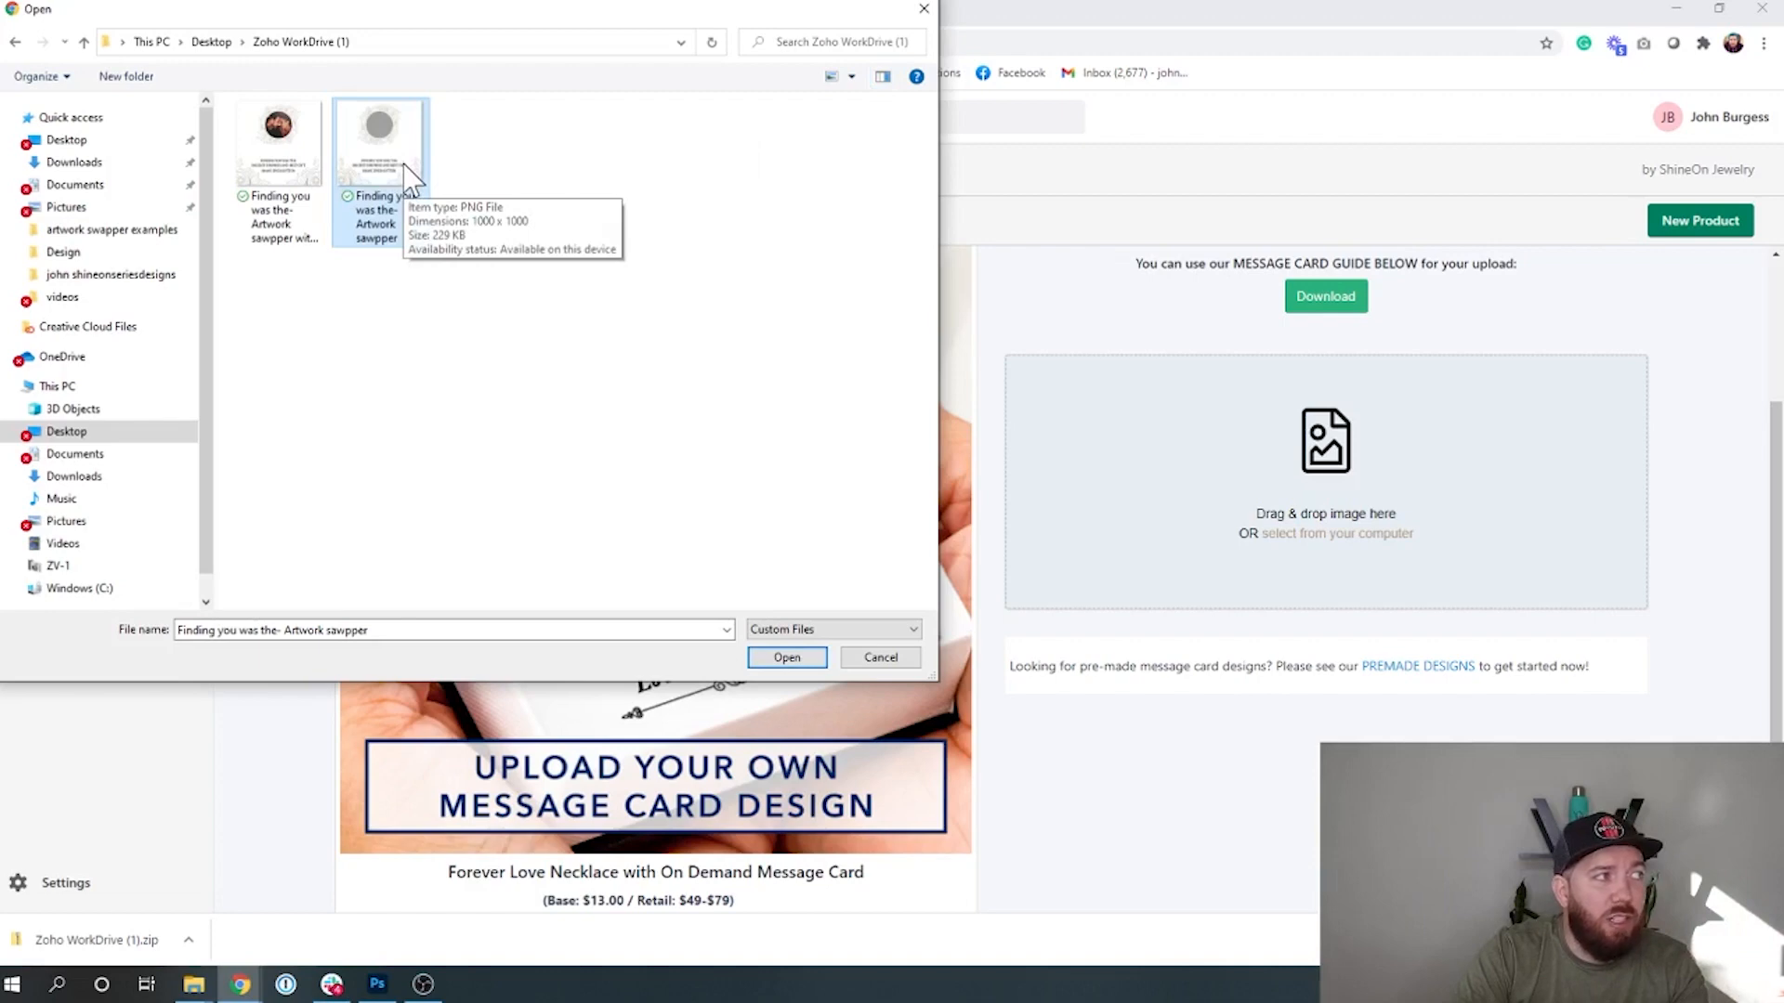
{"action": "double_click", "coordinate": [407, 173]}
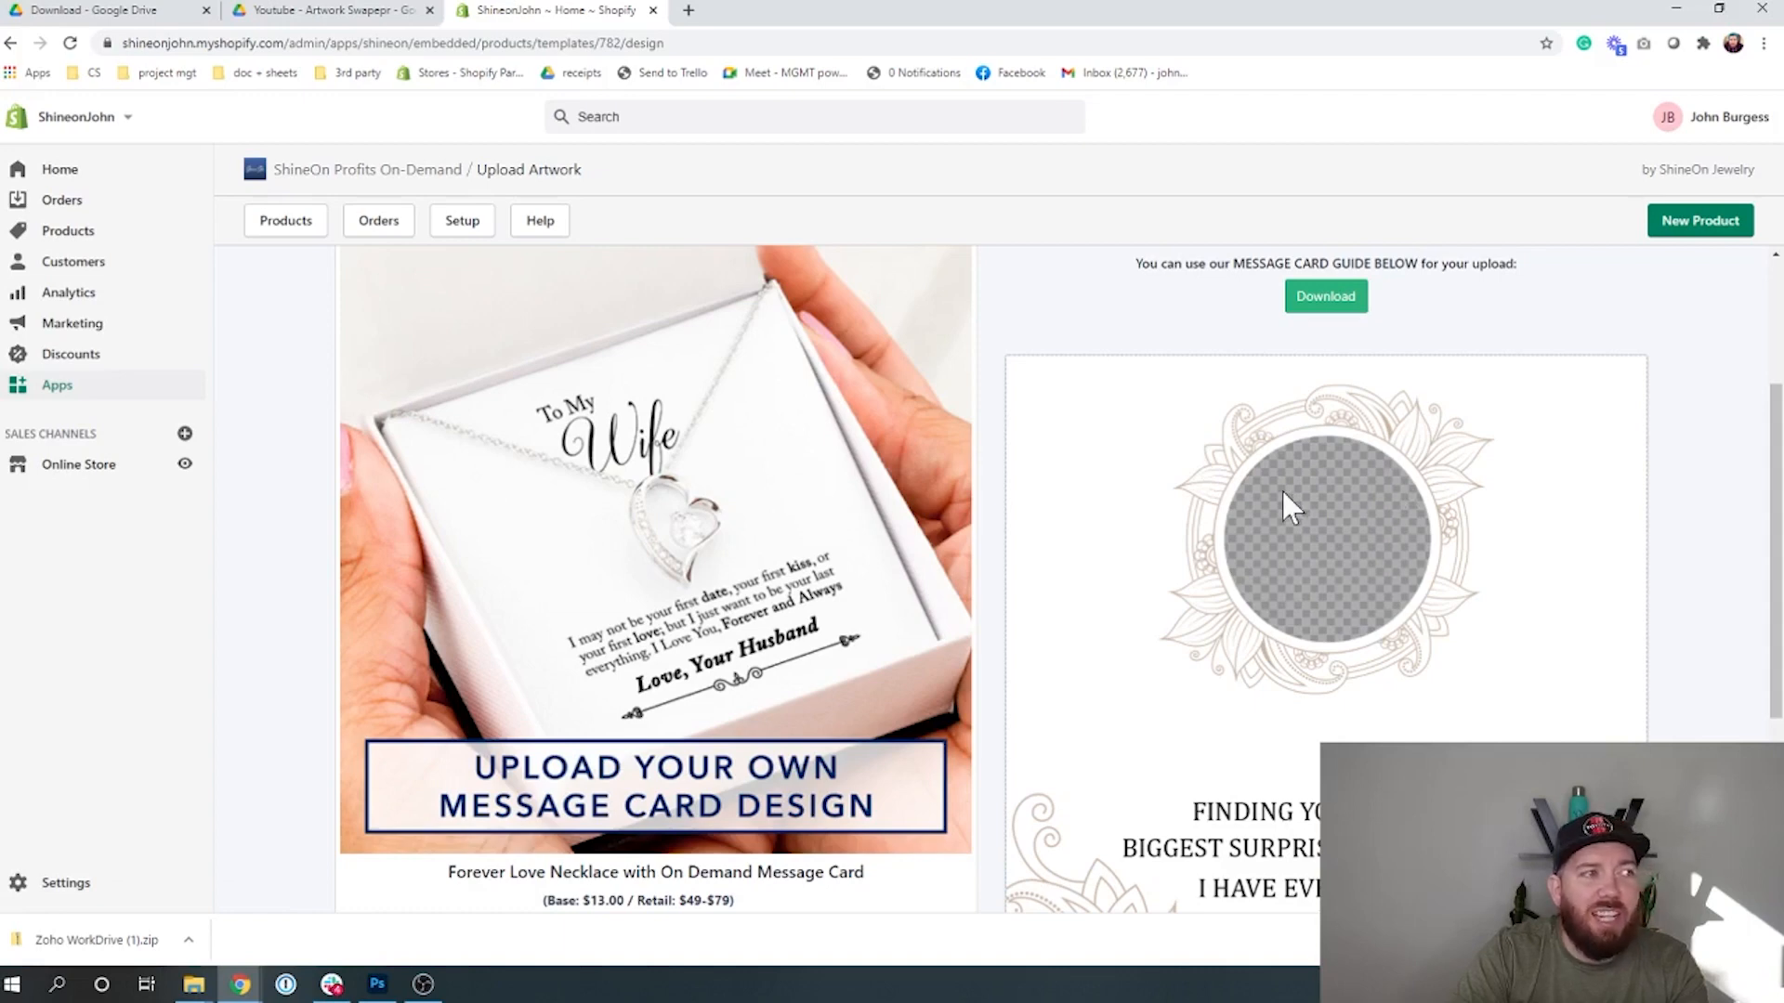
- Check the message card with the transparent photo circle, continue to the publishing page and look over its mockups
{"action": "scroll", "coordinate": [1319, 517], "scroll_direction": "down", "scroll_amount": 1}
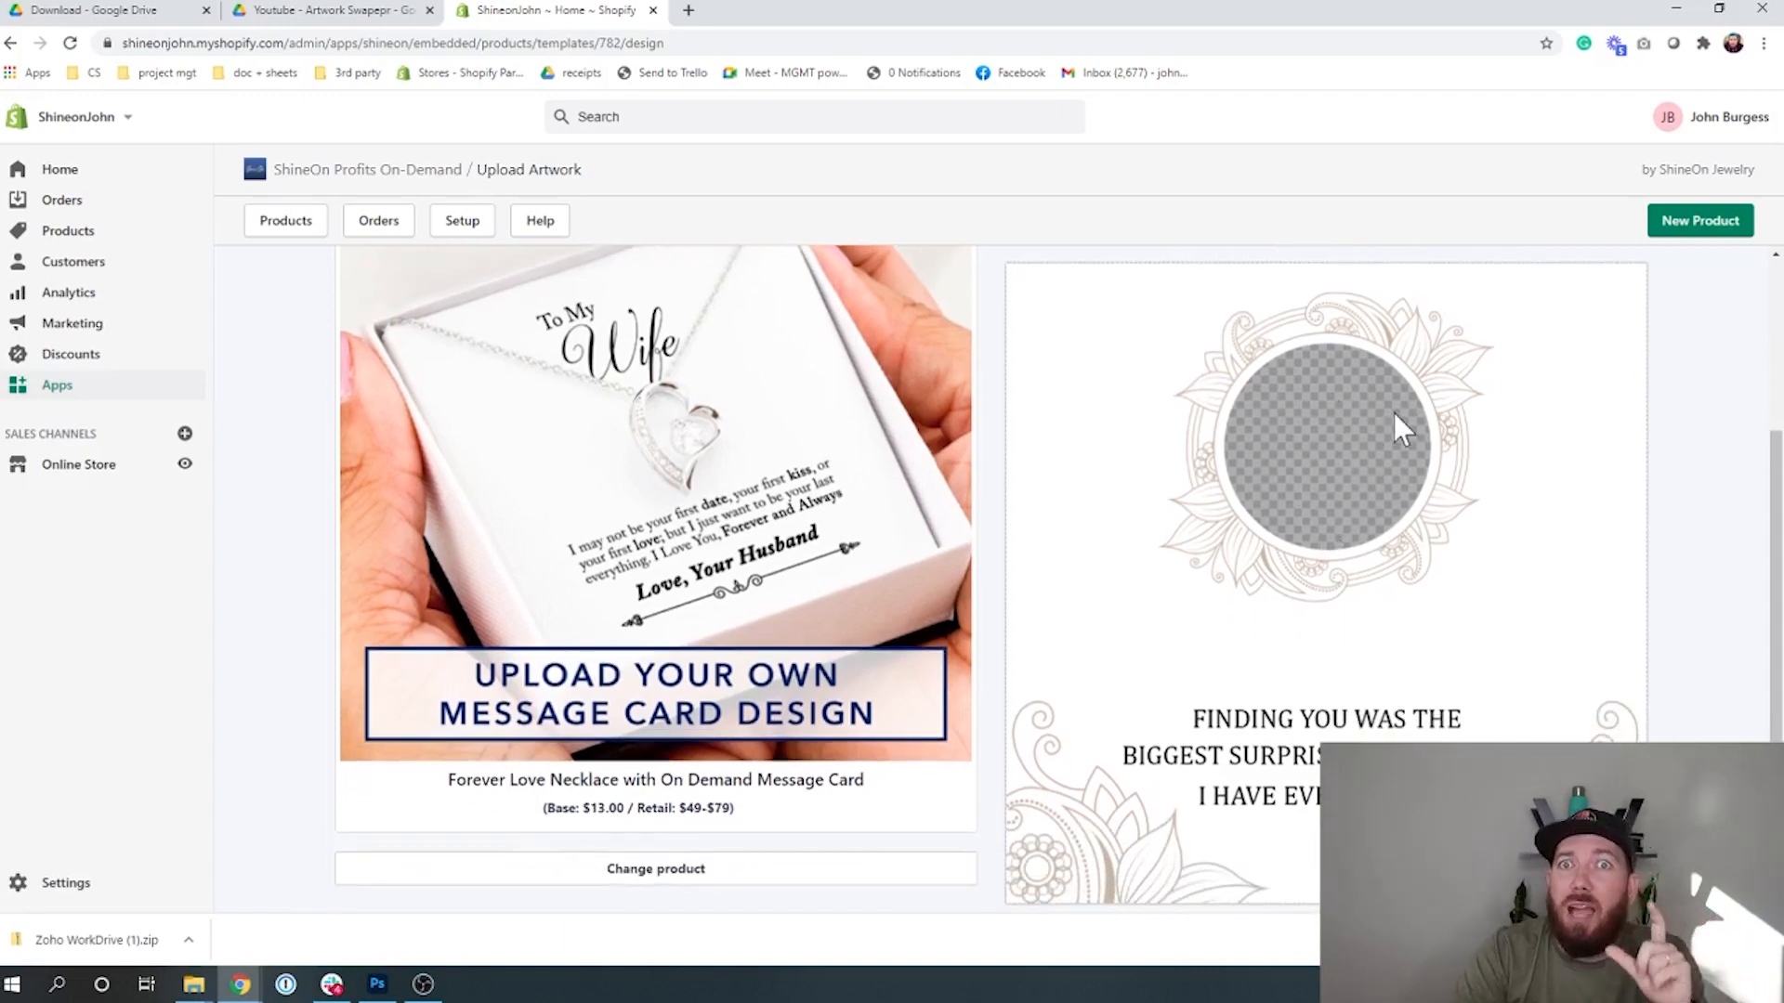
{"action": "scroll", "coordinate": [1394, 412], "scroll_direction": "down", "scroll_amount": 1}
{"action": "scroll", "coordinate": [1393, 412], "scroll_direction": "up", "scroll_amount": 1}
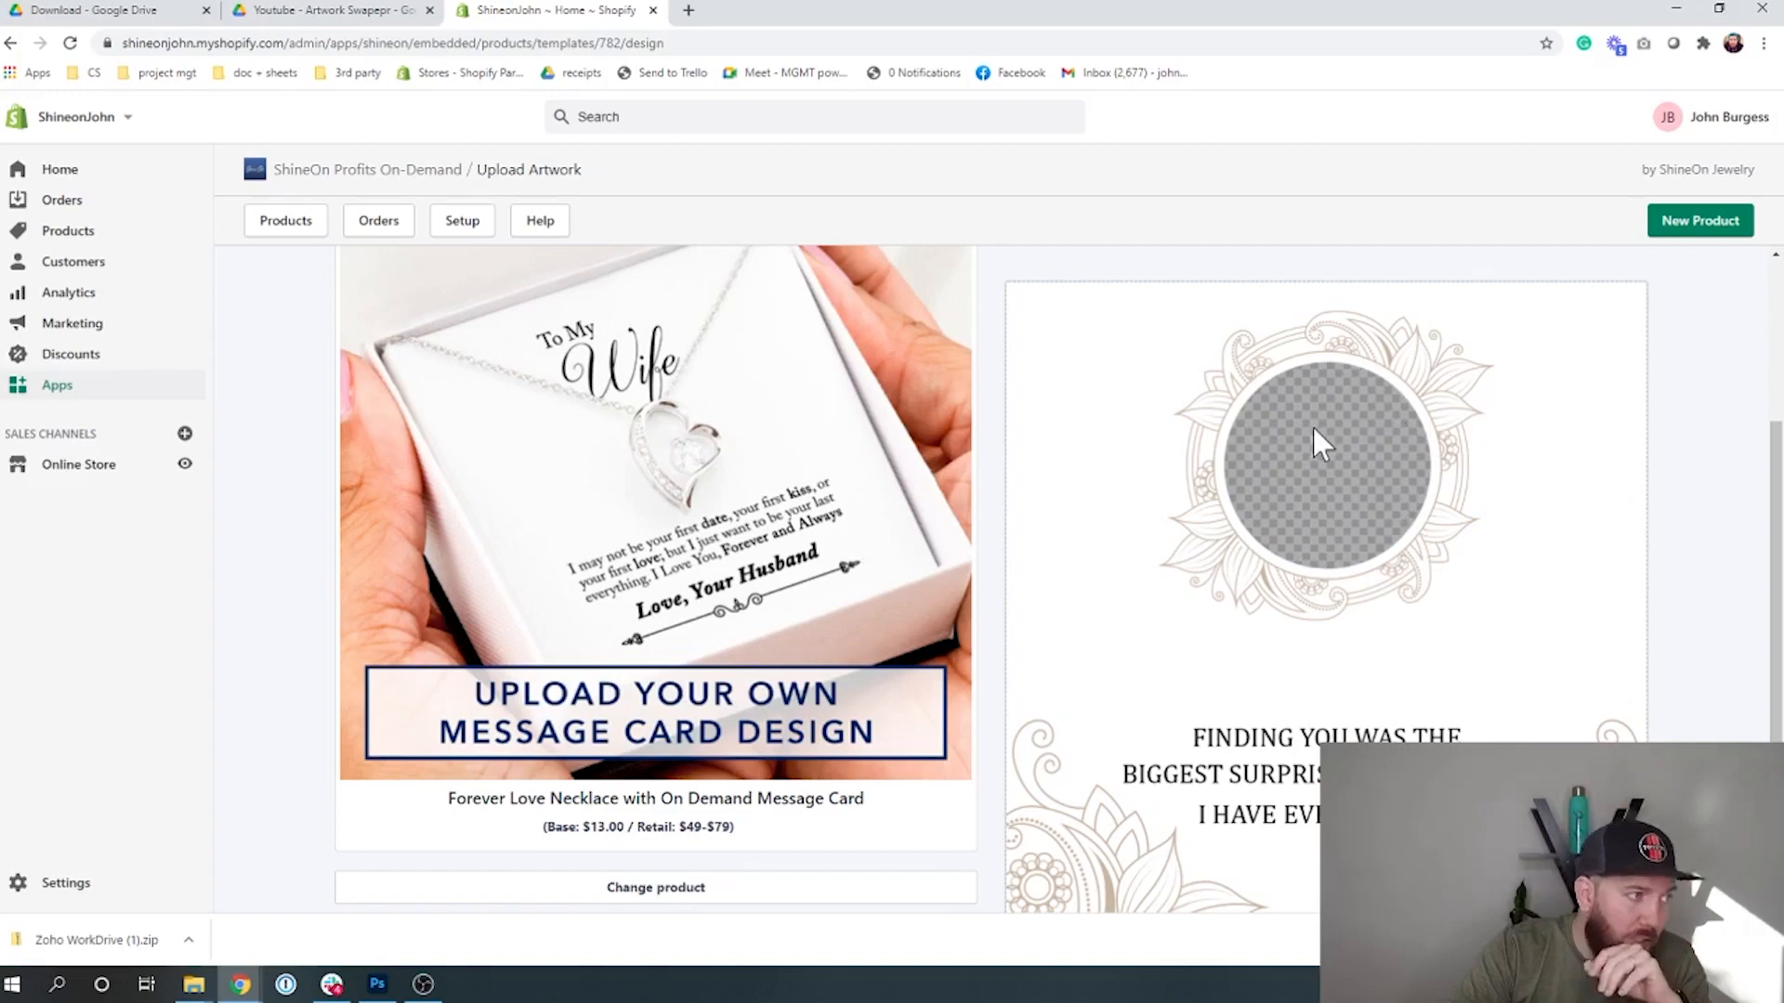
{"action": "scroll", "coordinate": [1313, 427], "scroll_direction": "down", "scroll_amount": 1}
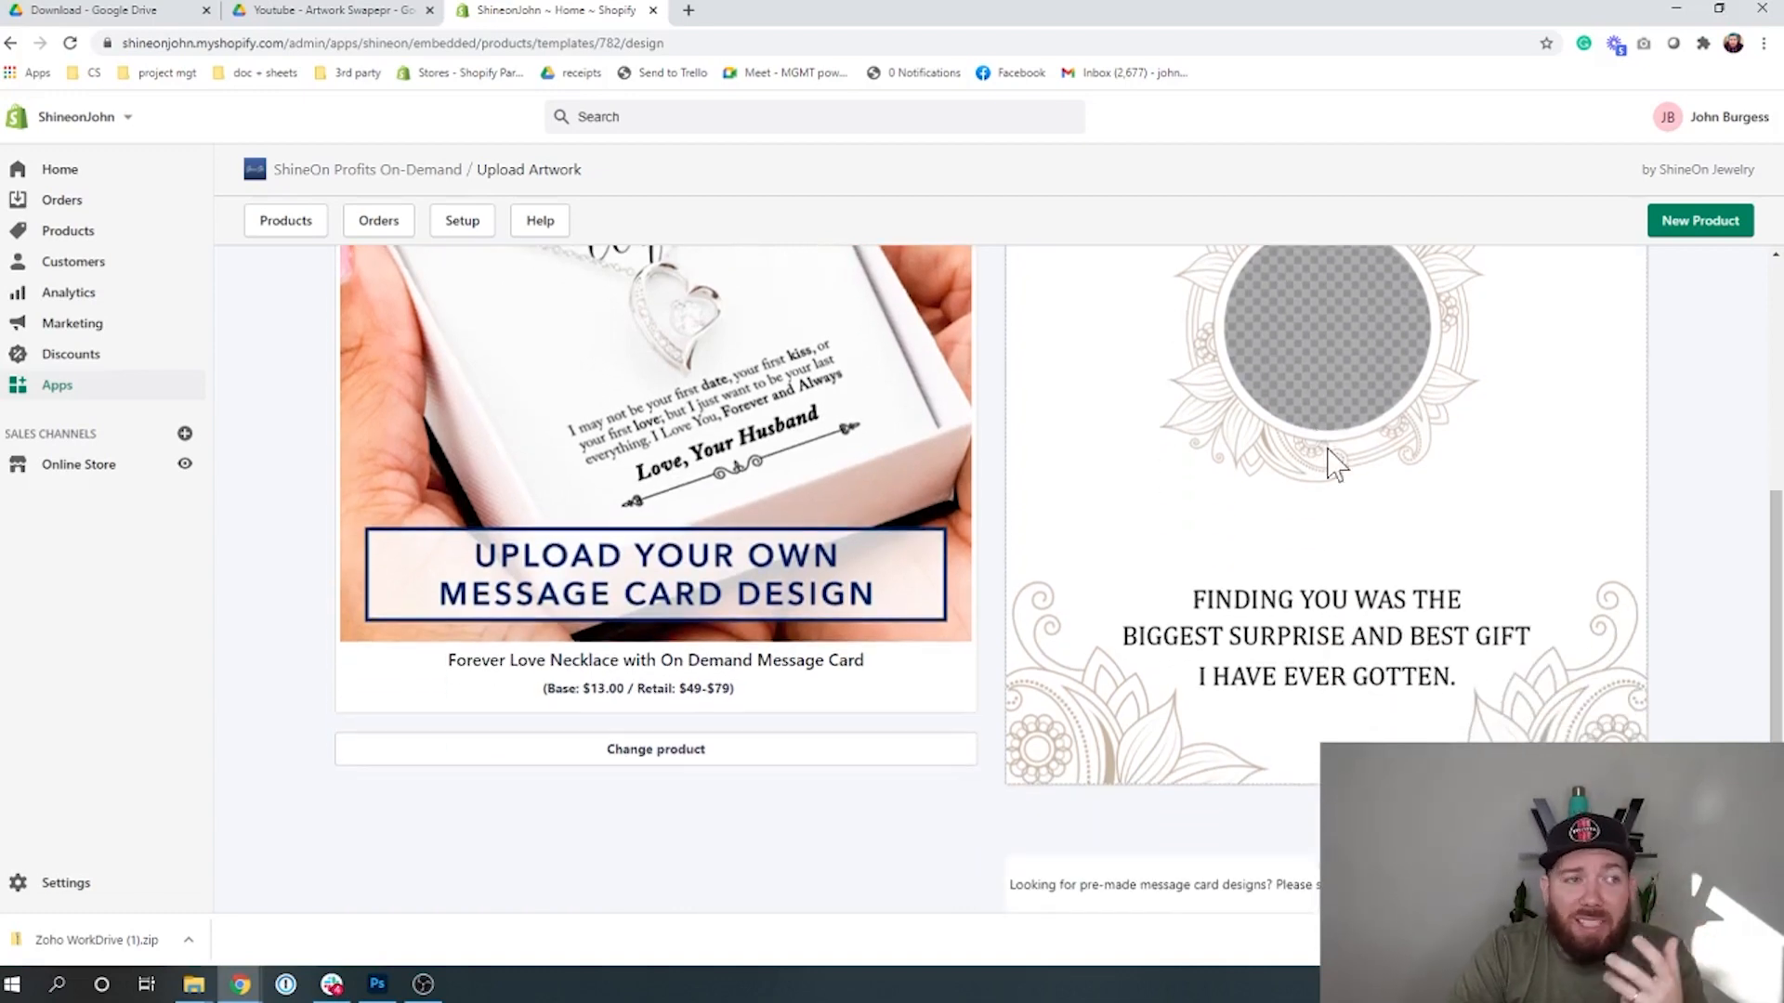
{"action": "left_click", "coordinate": [1600, 821]}
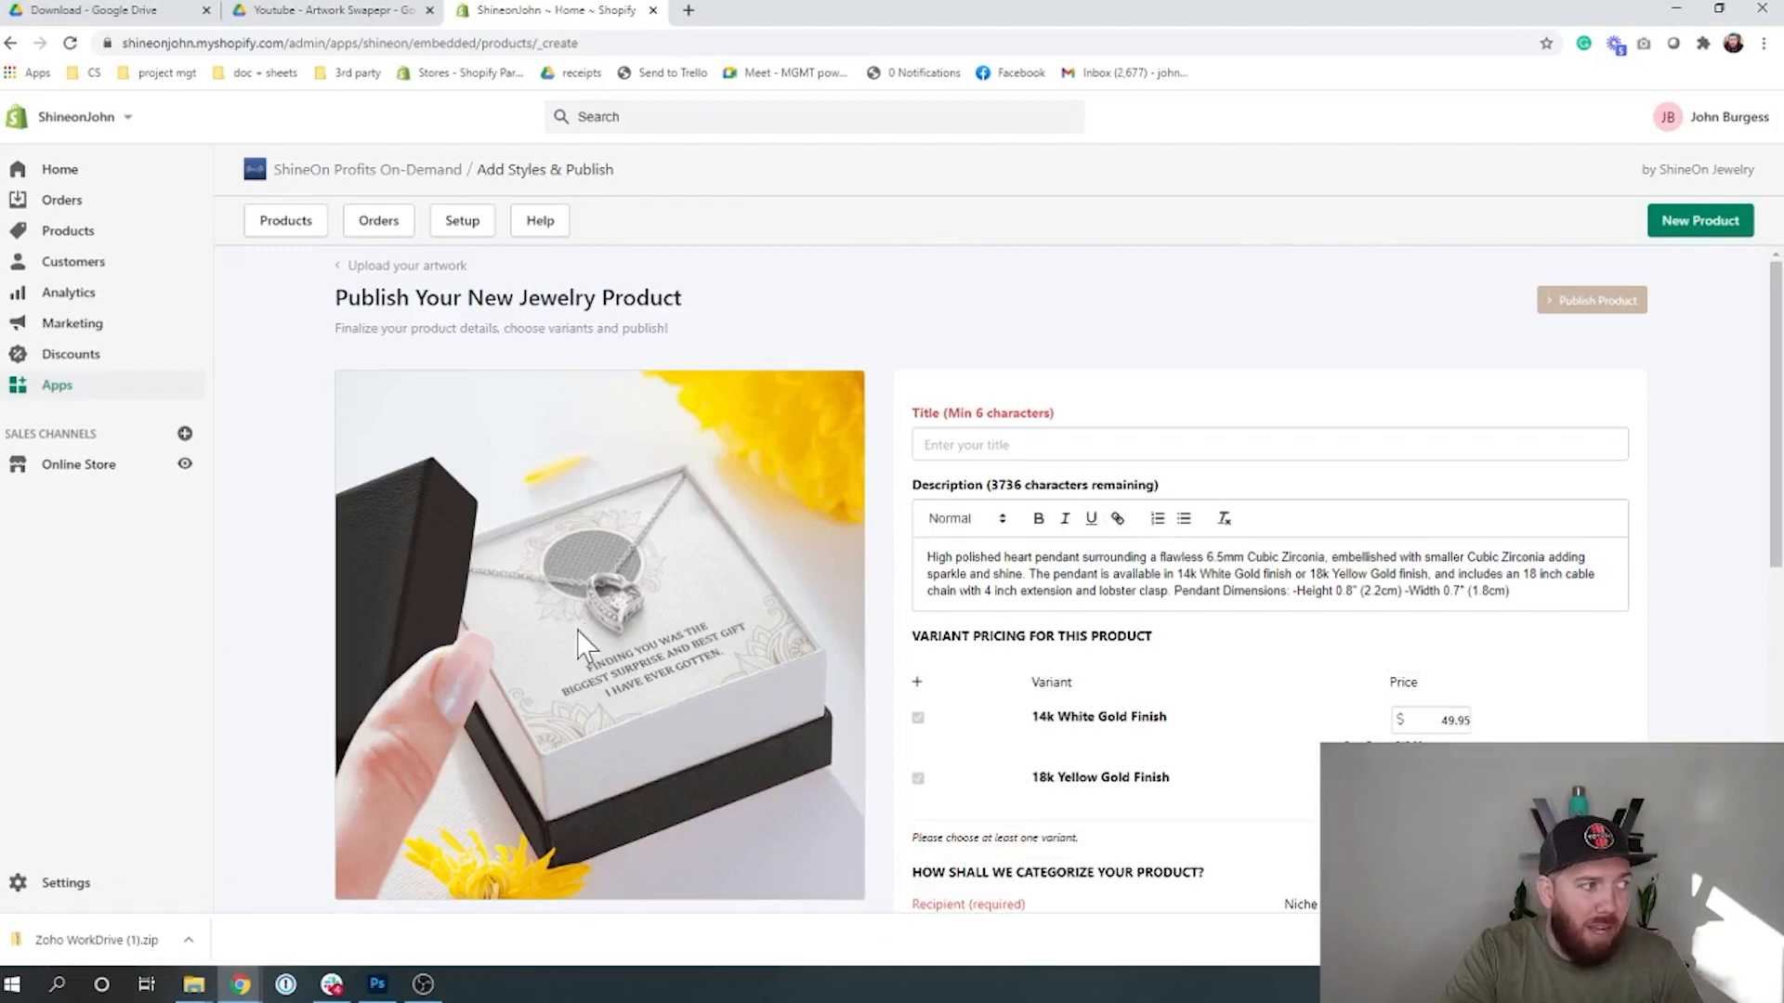
{"action": "scroll", "coordinate": [583, 623], "scroll_direction": "down", "scroll_amount": 5}
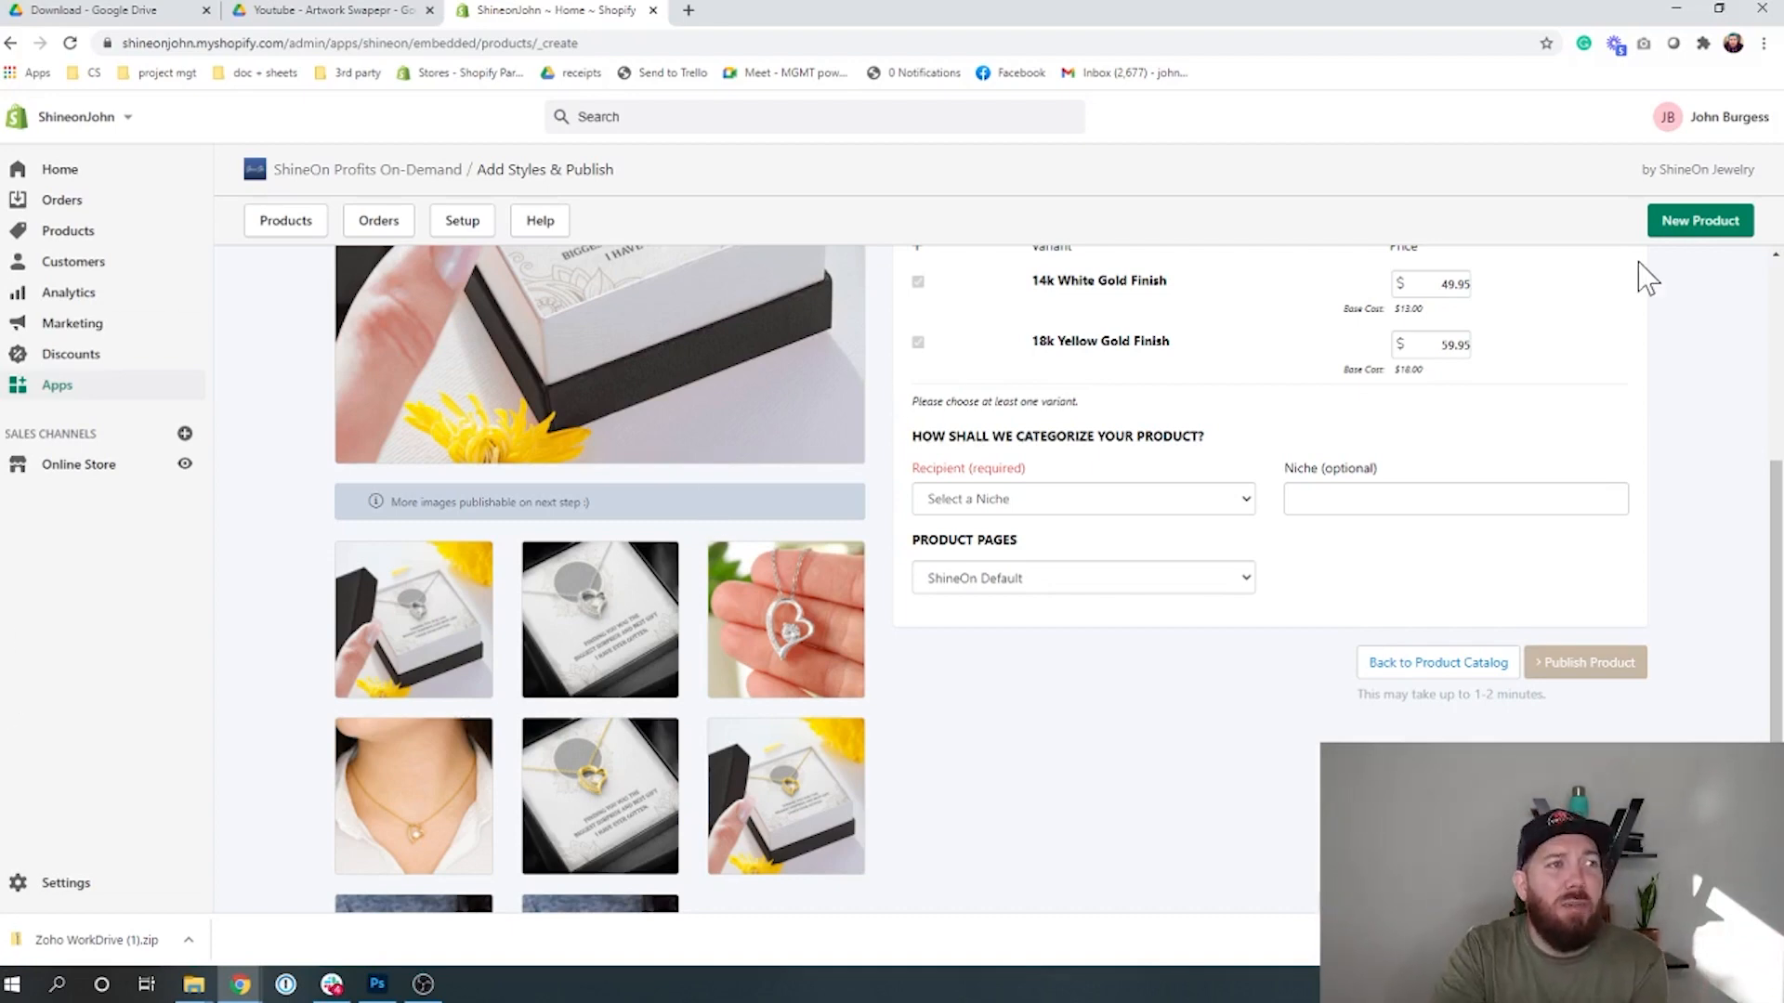
- Start another new Forever Love Necklace product and upload the artwork "Finding you was the- Artwork sawpper with image"
{"action": "left_click", "coordinate": [1696, 223]}
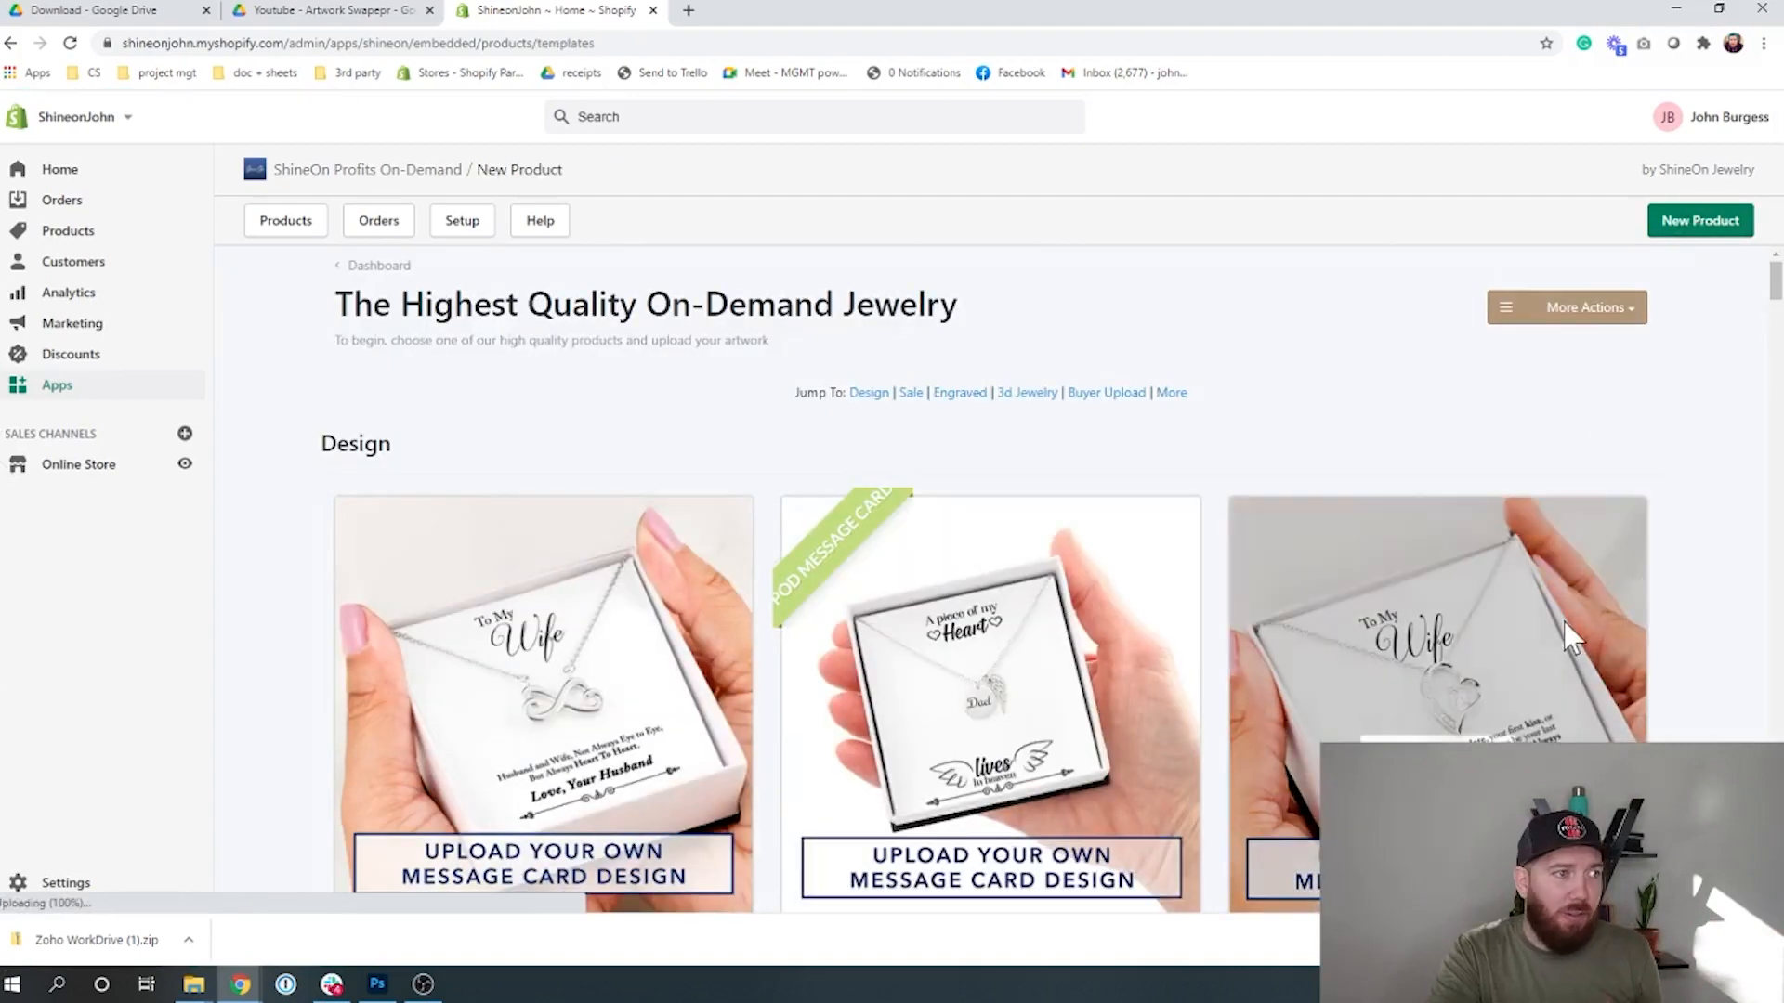
{"action": "left_click", "coordinate": [1570, 639]}
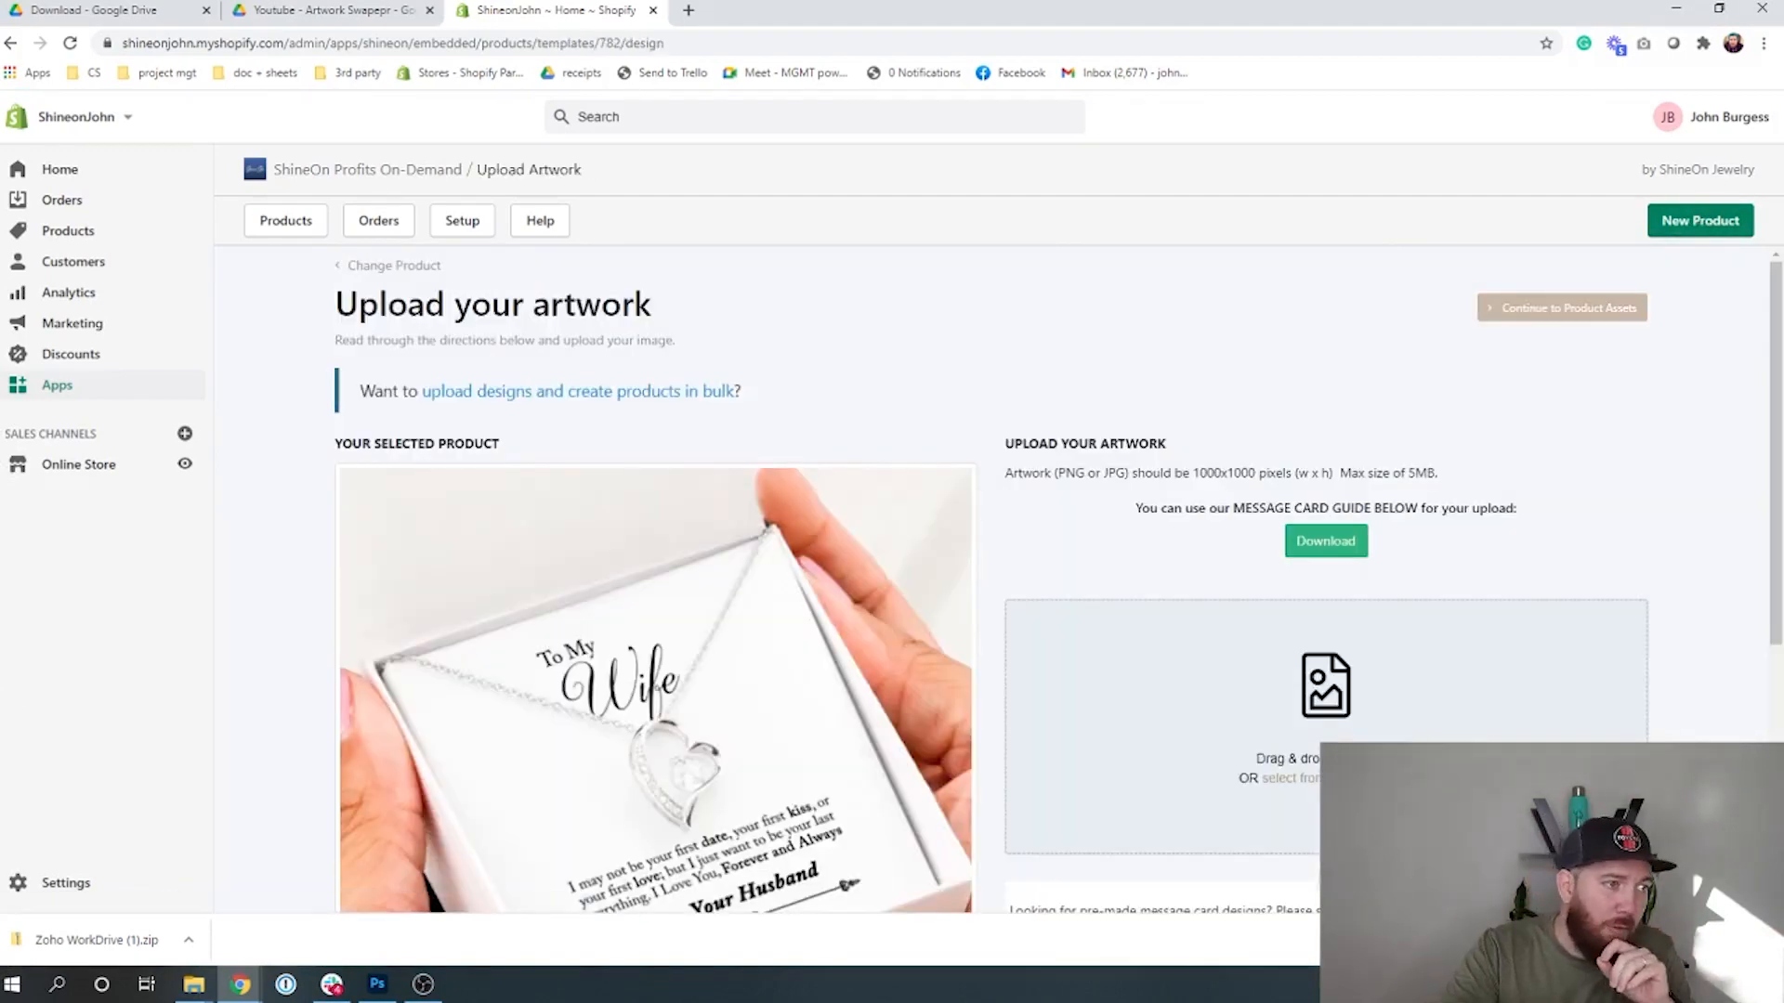
{"action": "left_click", "coordinate": [1349, 779]}
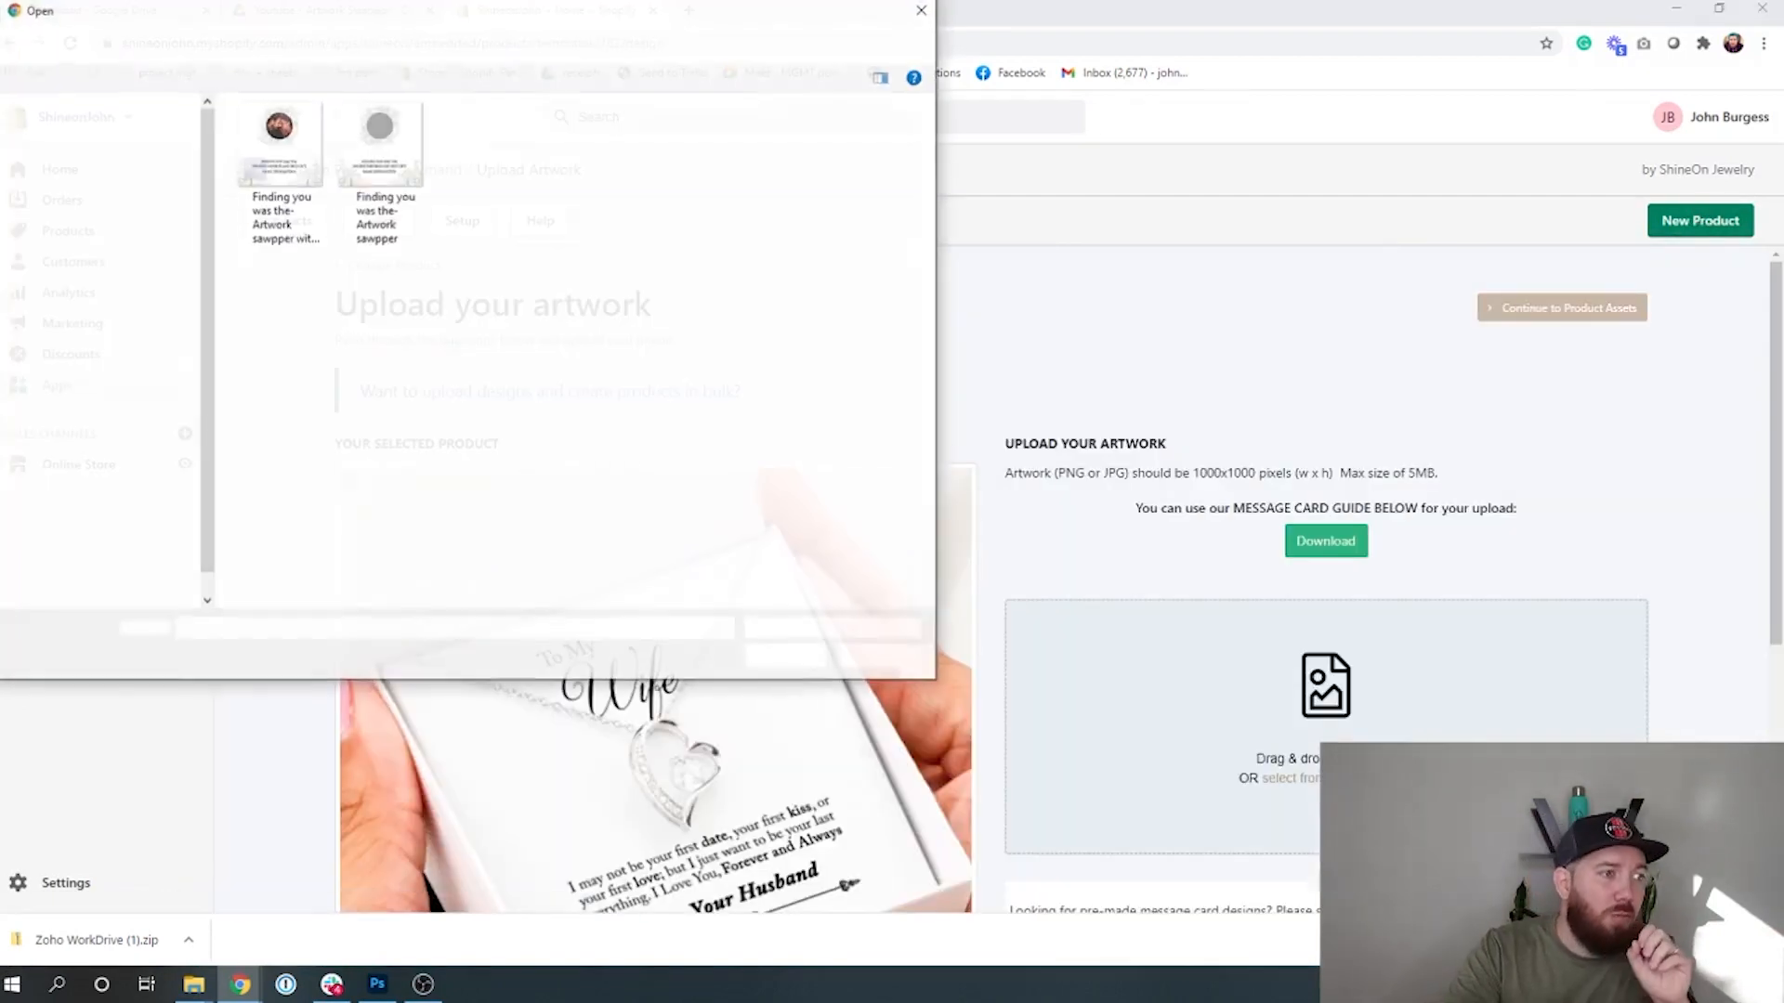
{"action": "left_click", "coordinate": [293, 173]}
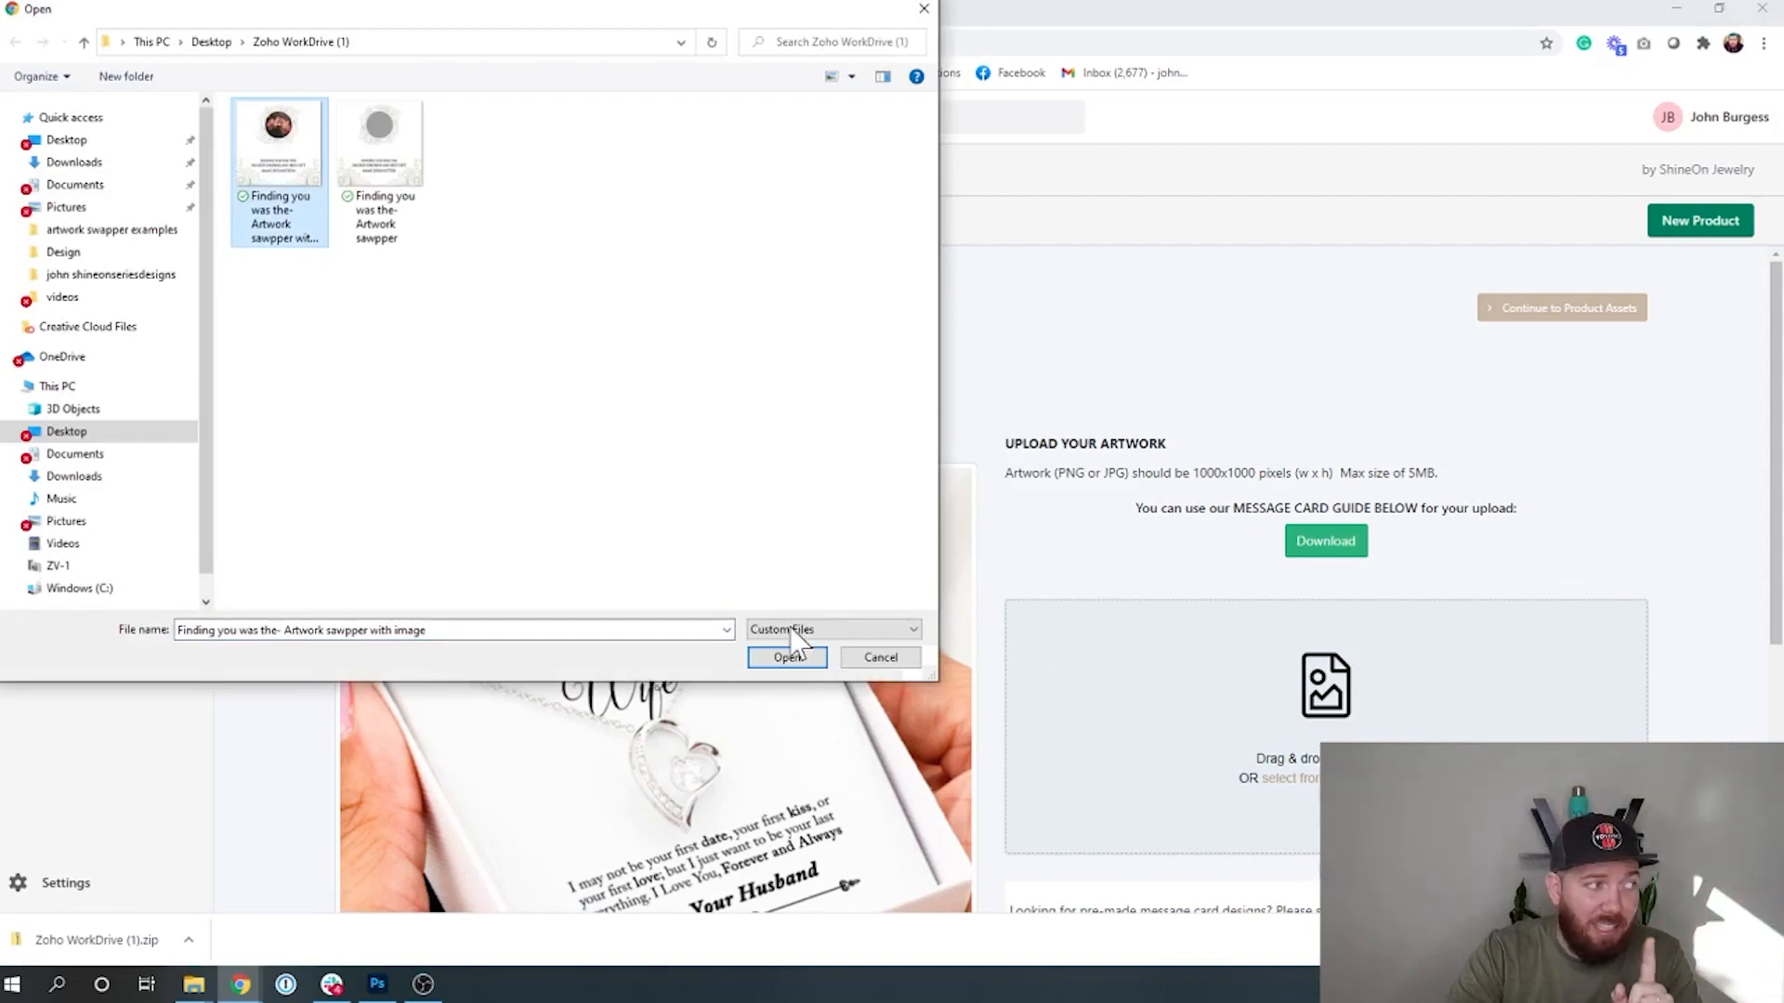
{"action": "left_click", "coordinate": [804, 661]}
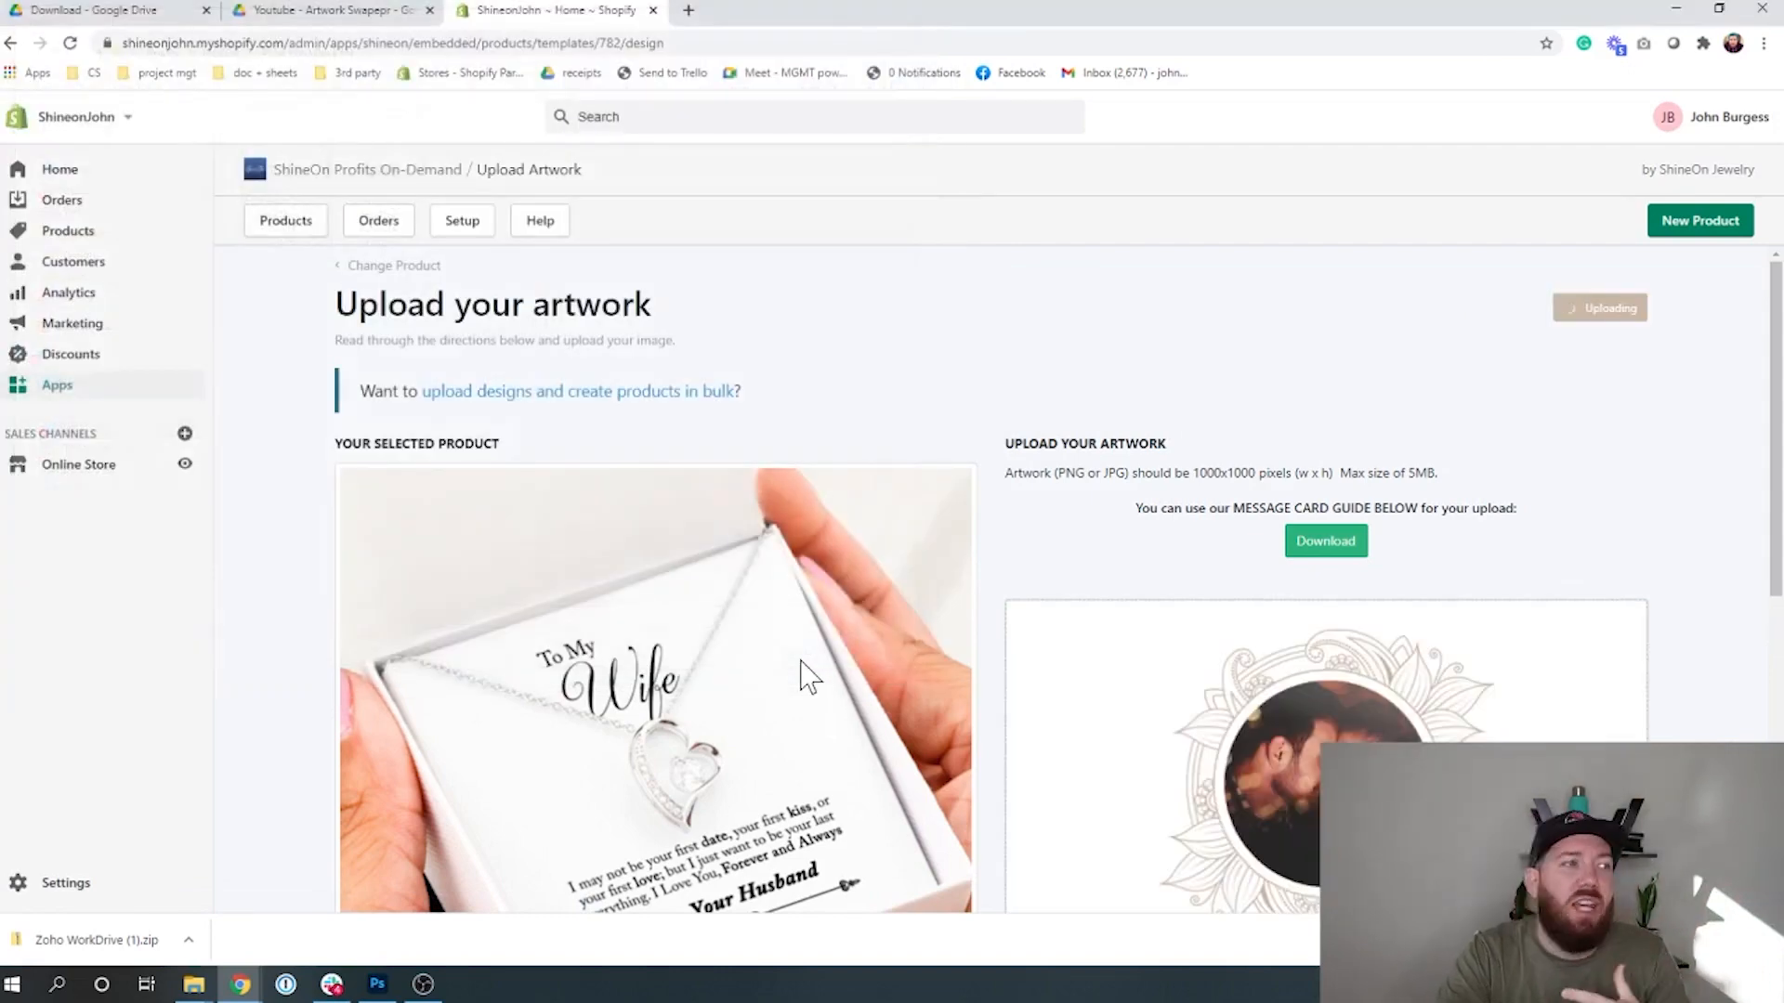
- Check the uploaded couple-photo message card, continue to the publishing page and look over the necklace mockups
{"action": "scroll", "coordinate": [1446, 567], "scroll_direction": "down", "scroll_amount": 4}
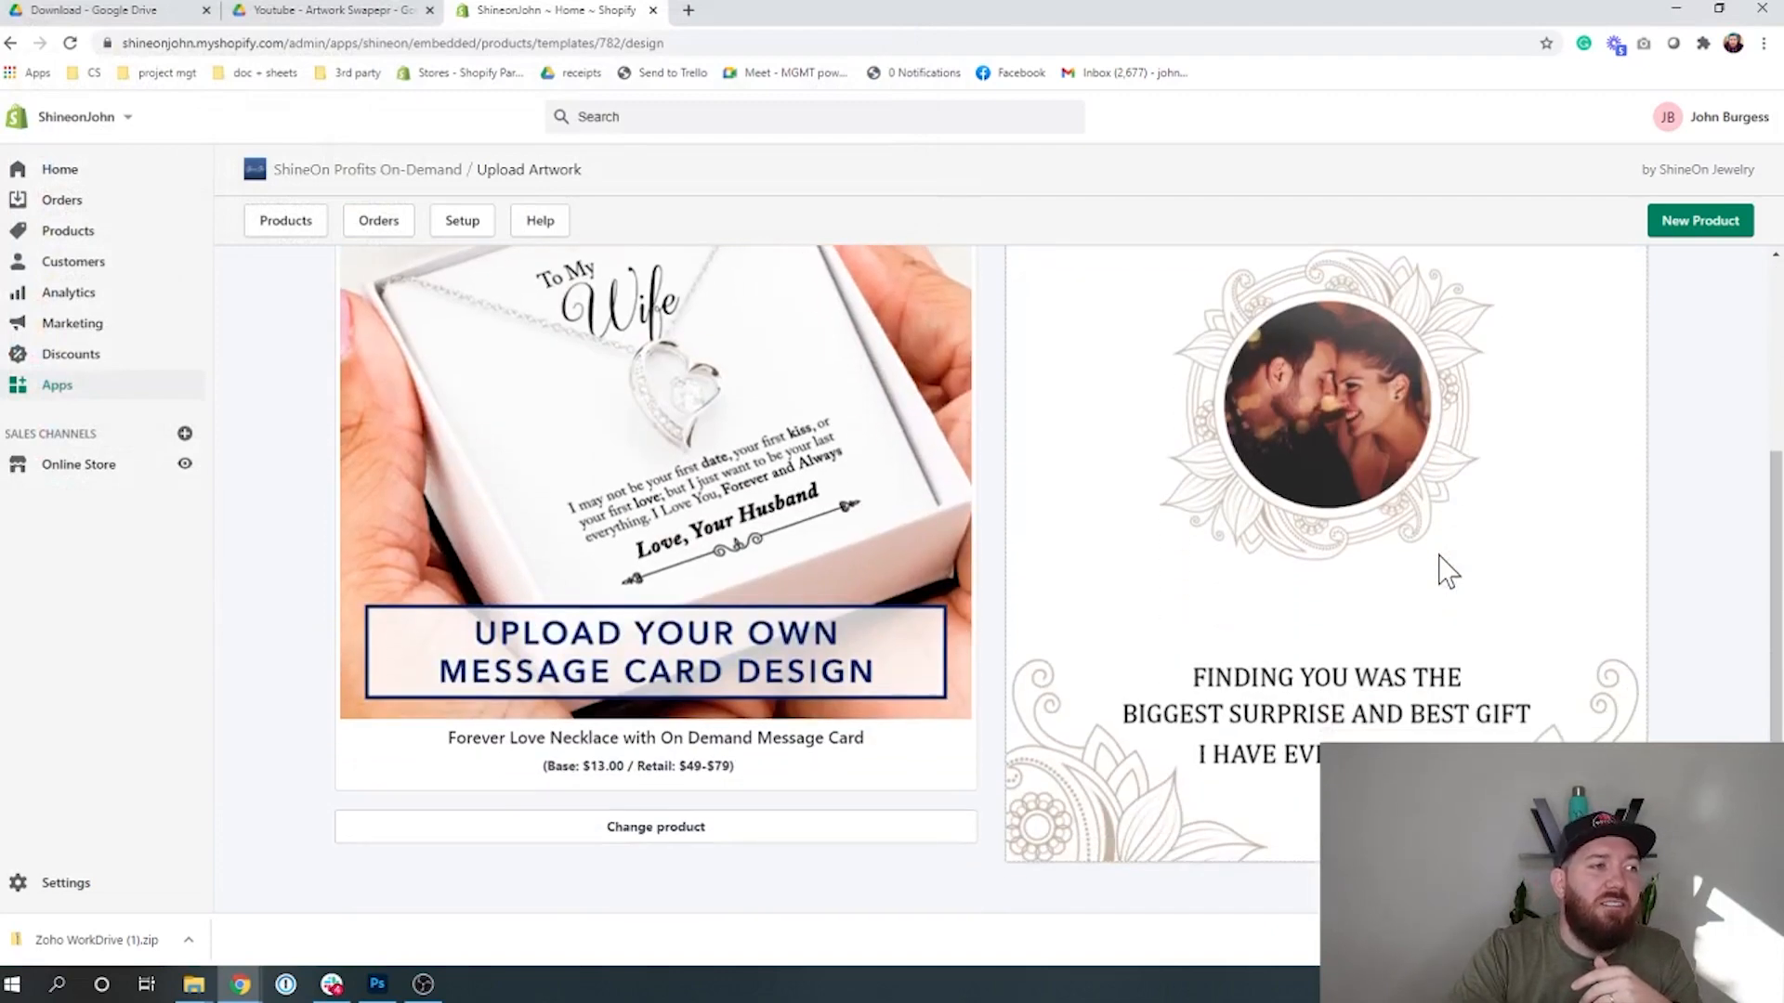
{"action": "scroll", "coordinate": [1446, 569], "scroll_direction": "up", "scroll_amount": 1}
{"action": "scroll", "coordinate": [1445, 569], "scroll_direction": "down", "scroll_amount": 3}
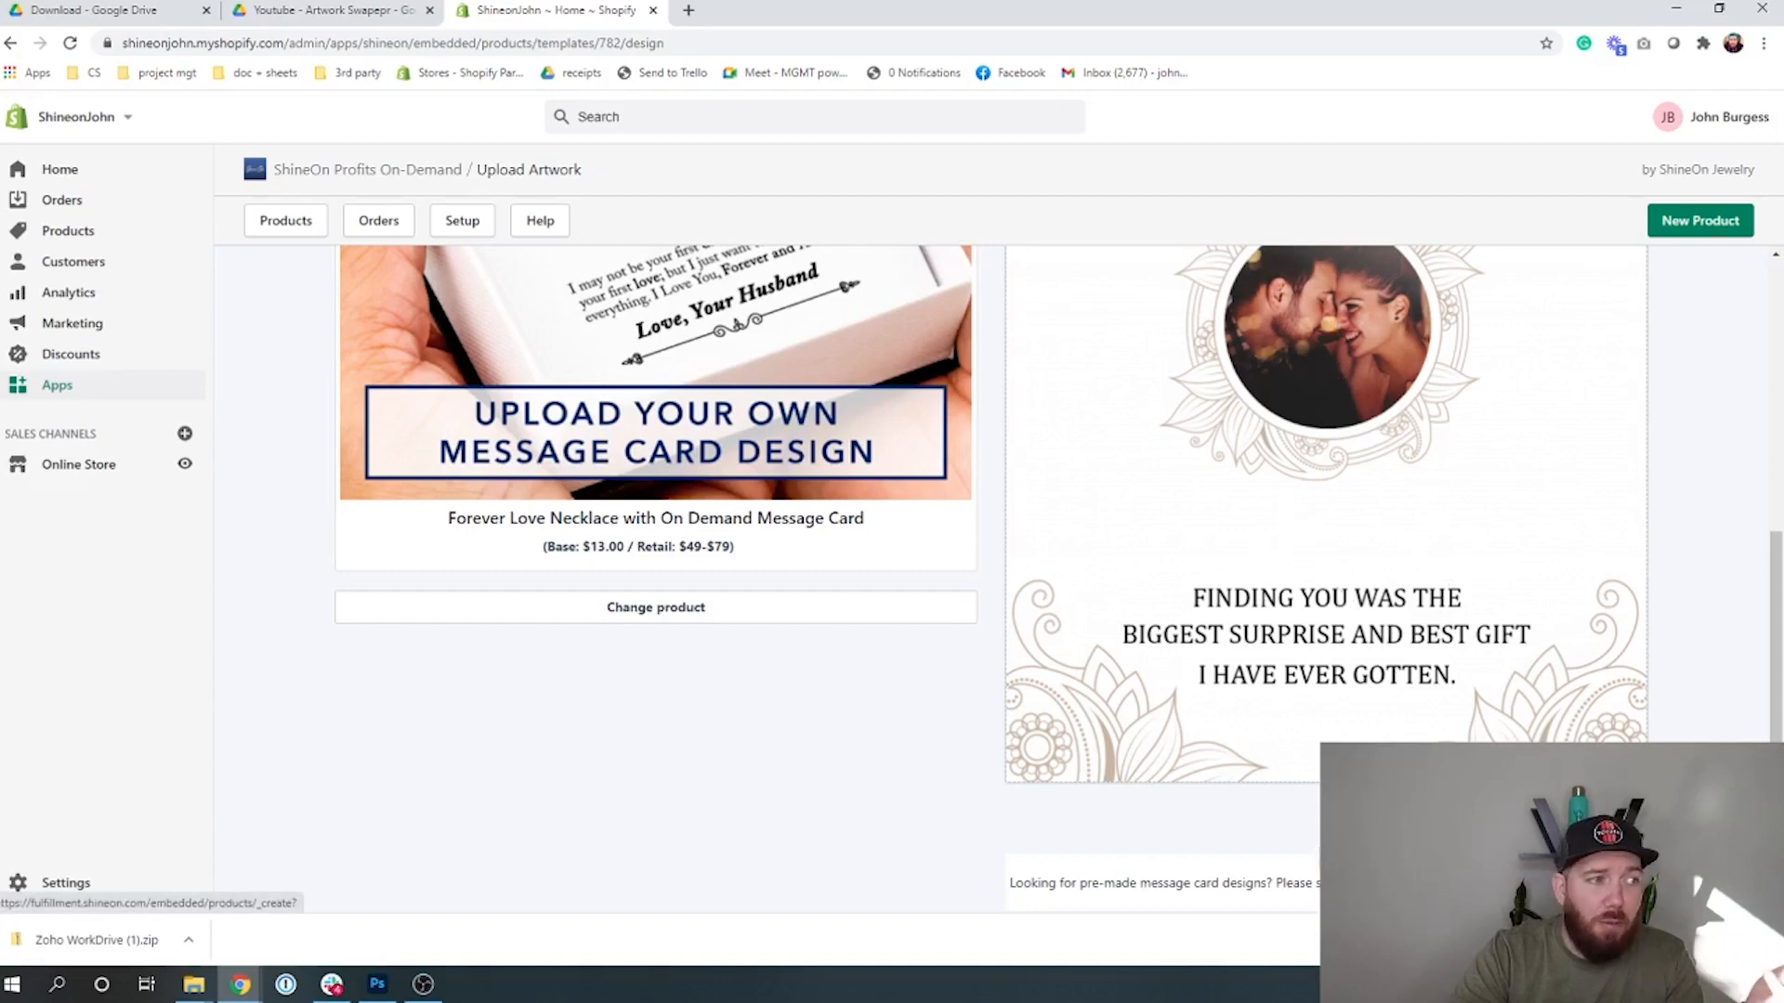
{"action": "left_click", "coordinate": [1594, 818]}
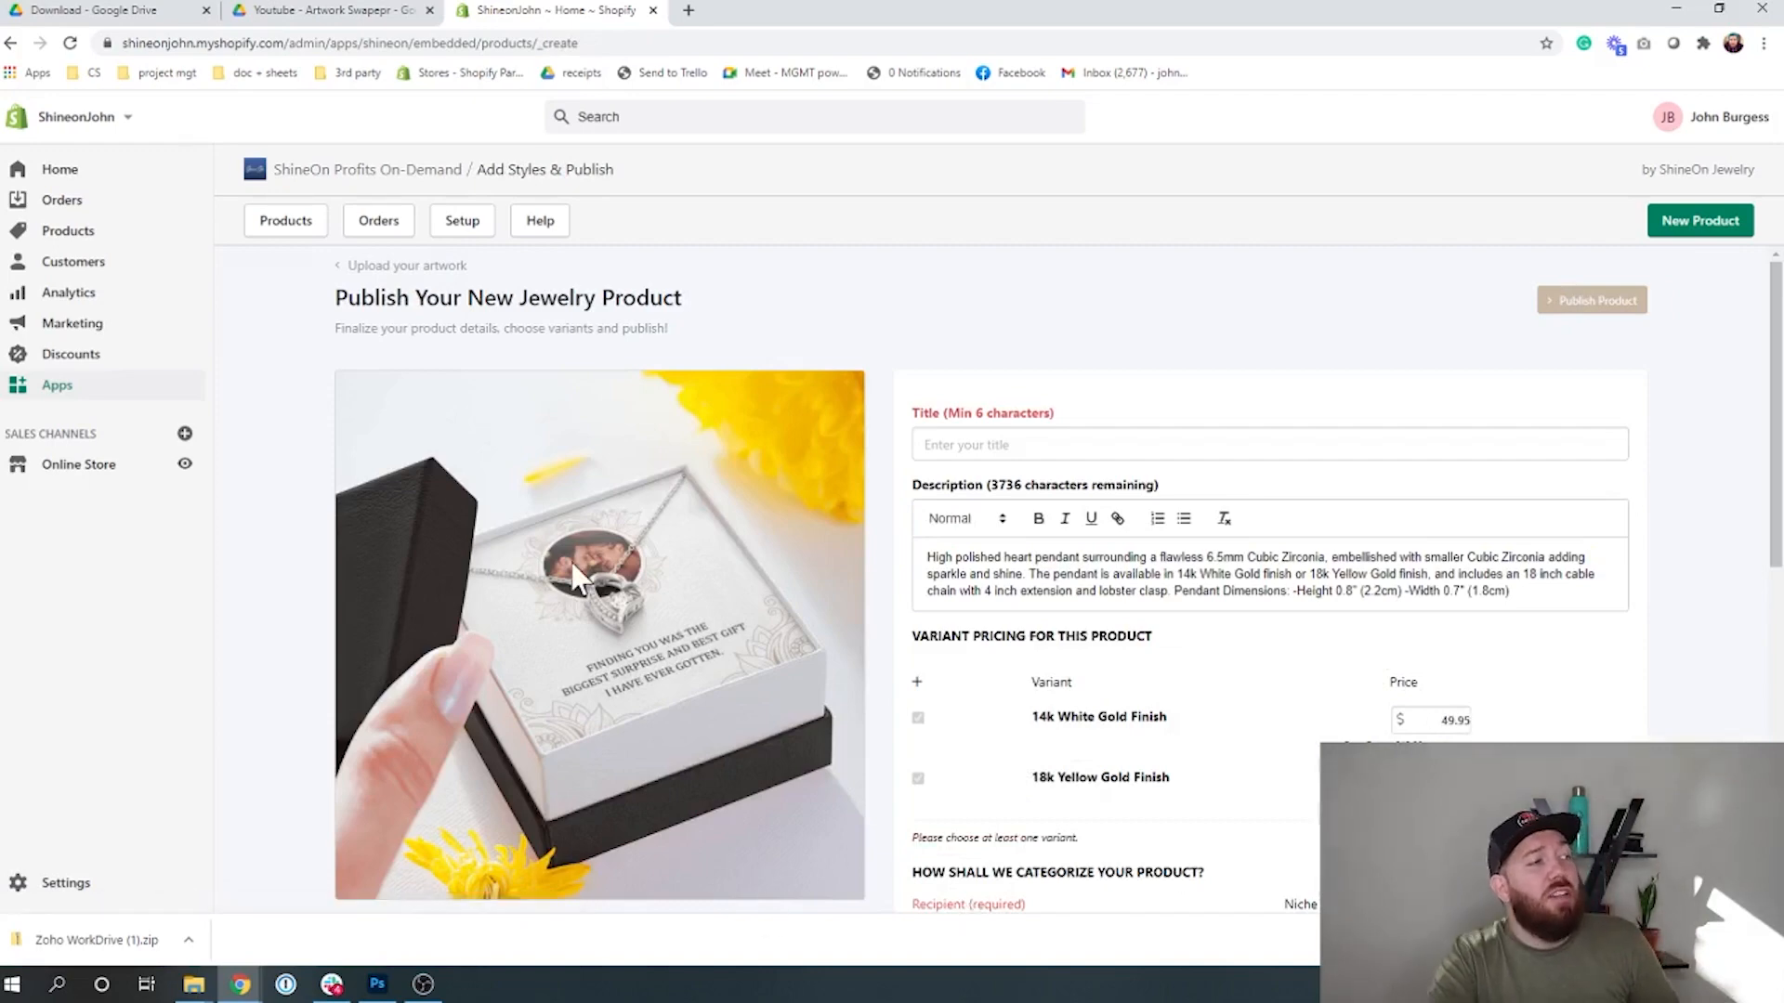
{"action": "scroll", "coordinate": [647, 608], "scroll_direction": "down", "scroll_amount": 5}
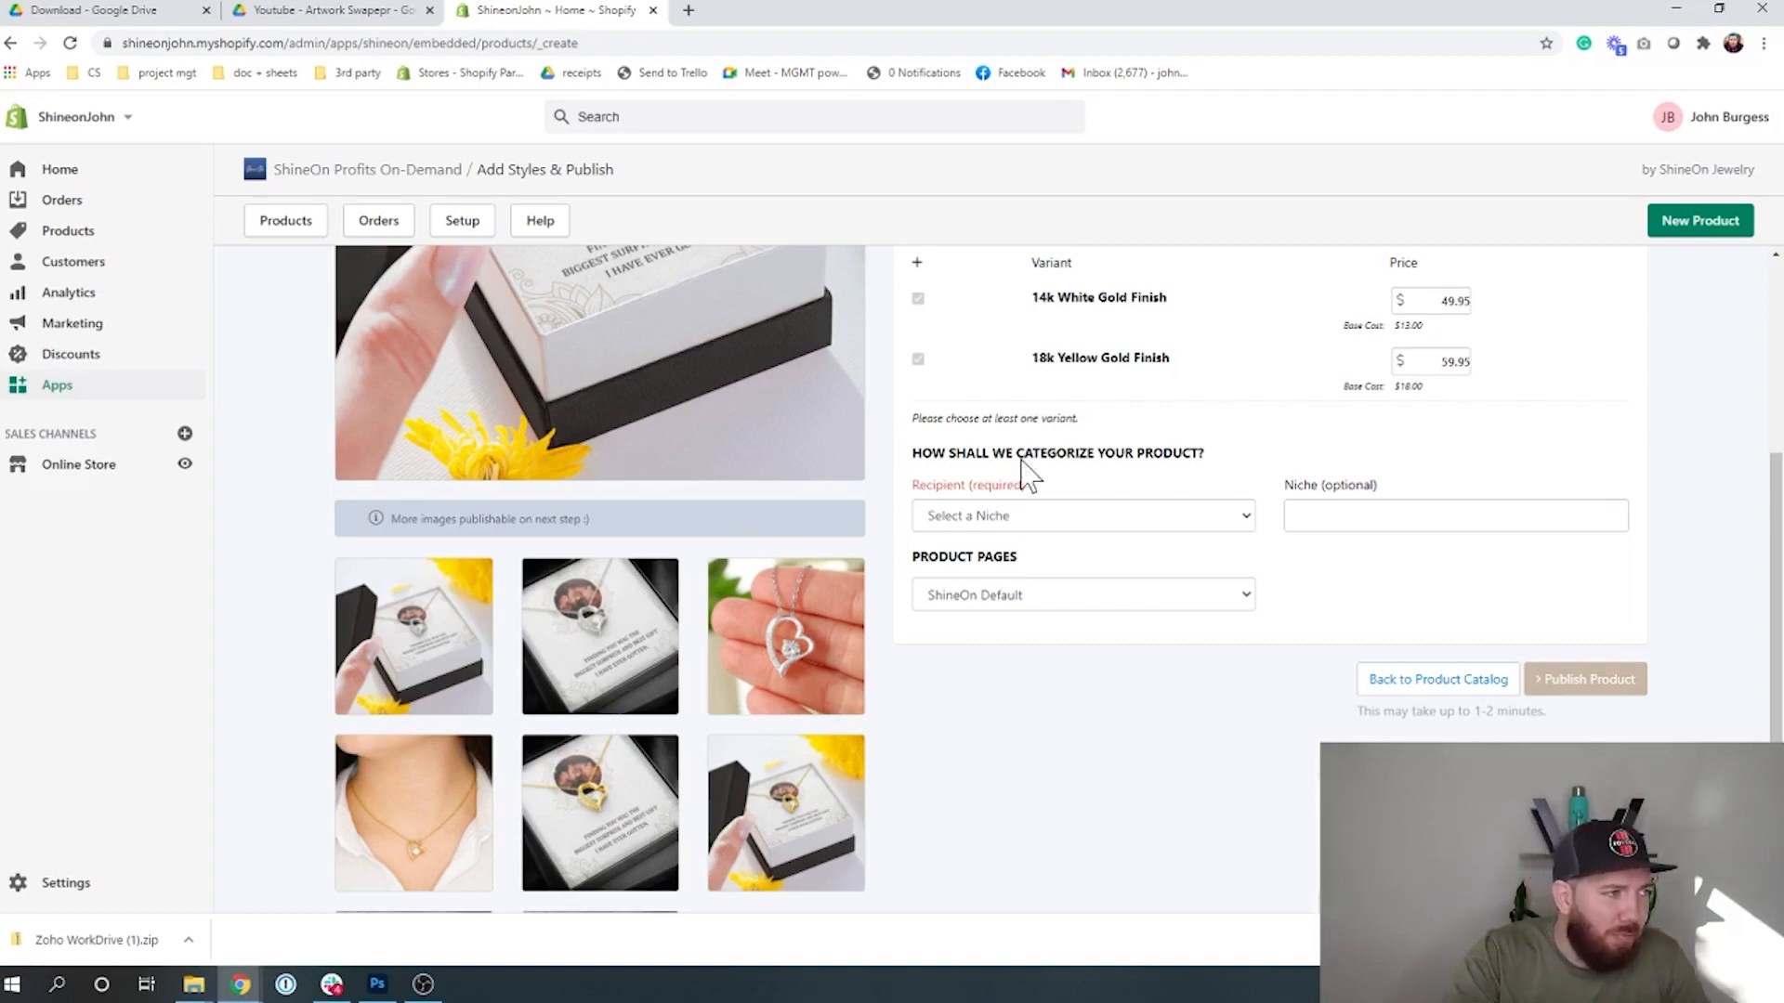
- Title the product "Best Thing Ever" and set its recipient category to Gift for Wife
{"action": "scroll", "coordinate": [1033, 446], "scroll_direction": "up", "scroll_amount": 3}
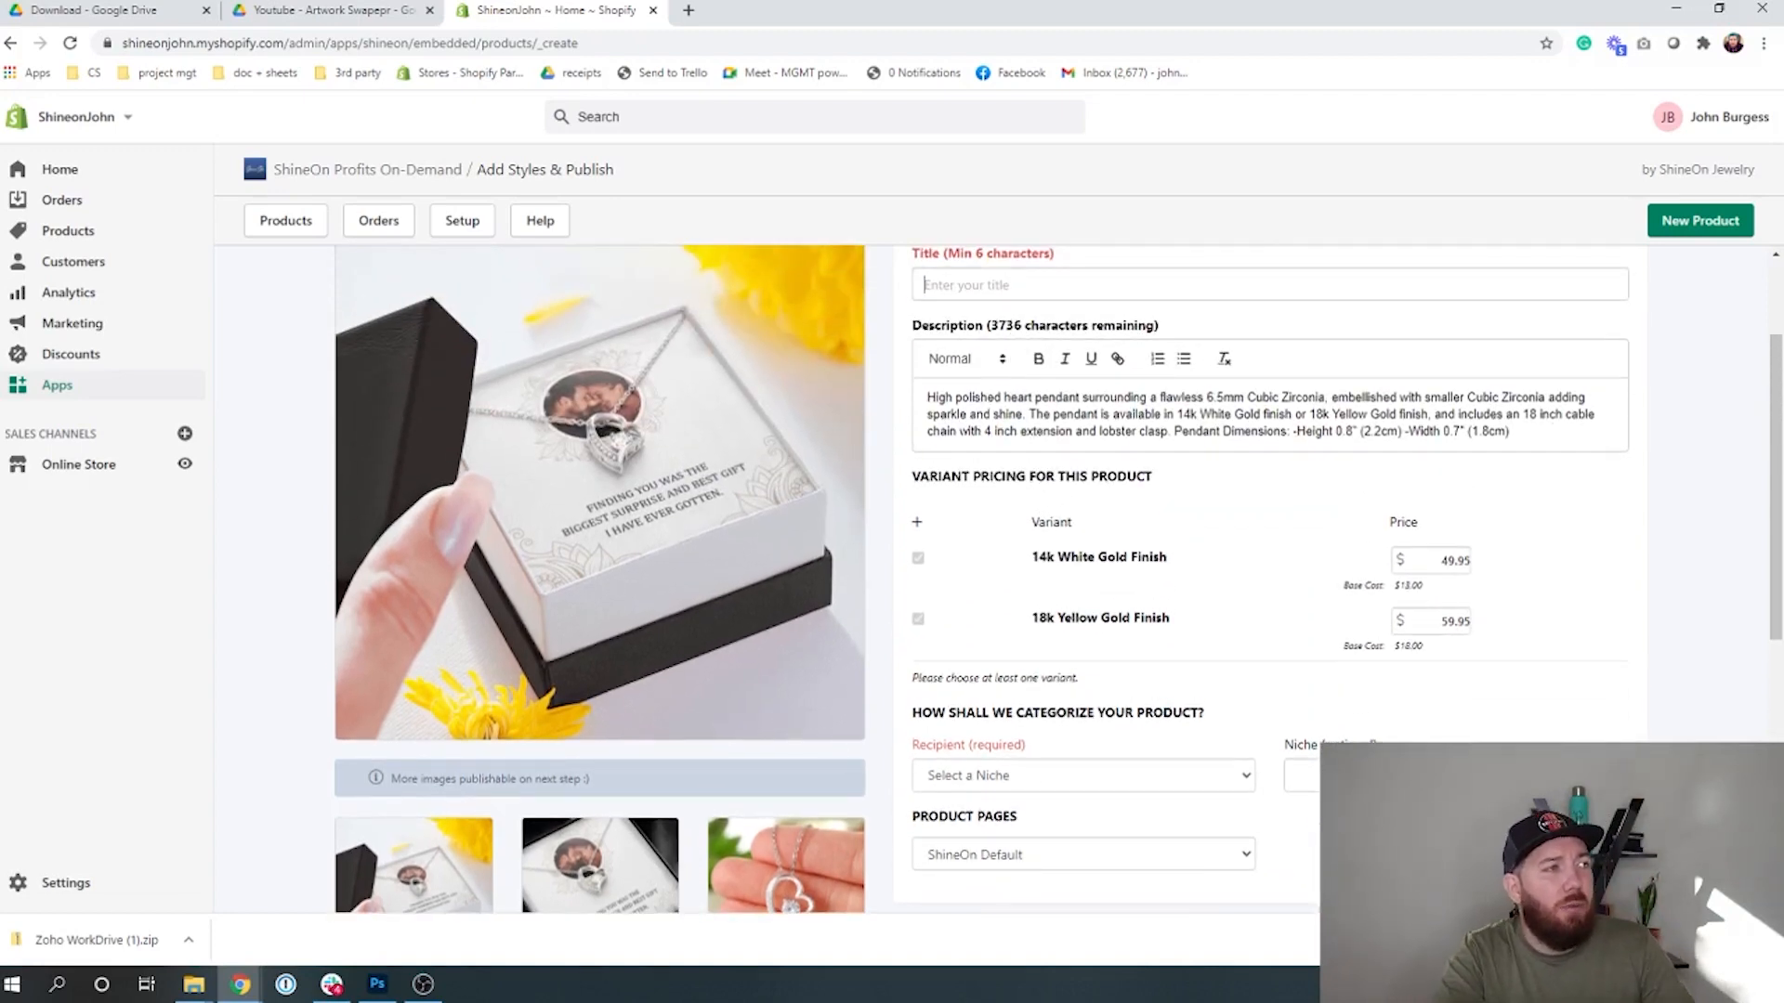
{"action": "left_click", "coordinate": [1022, 285]}
{"action": "type", "text": "B"}
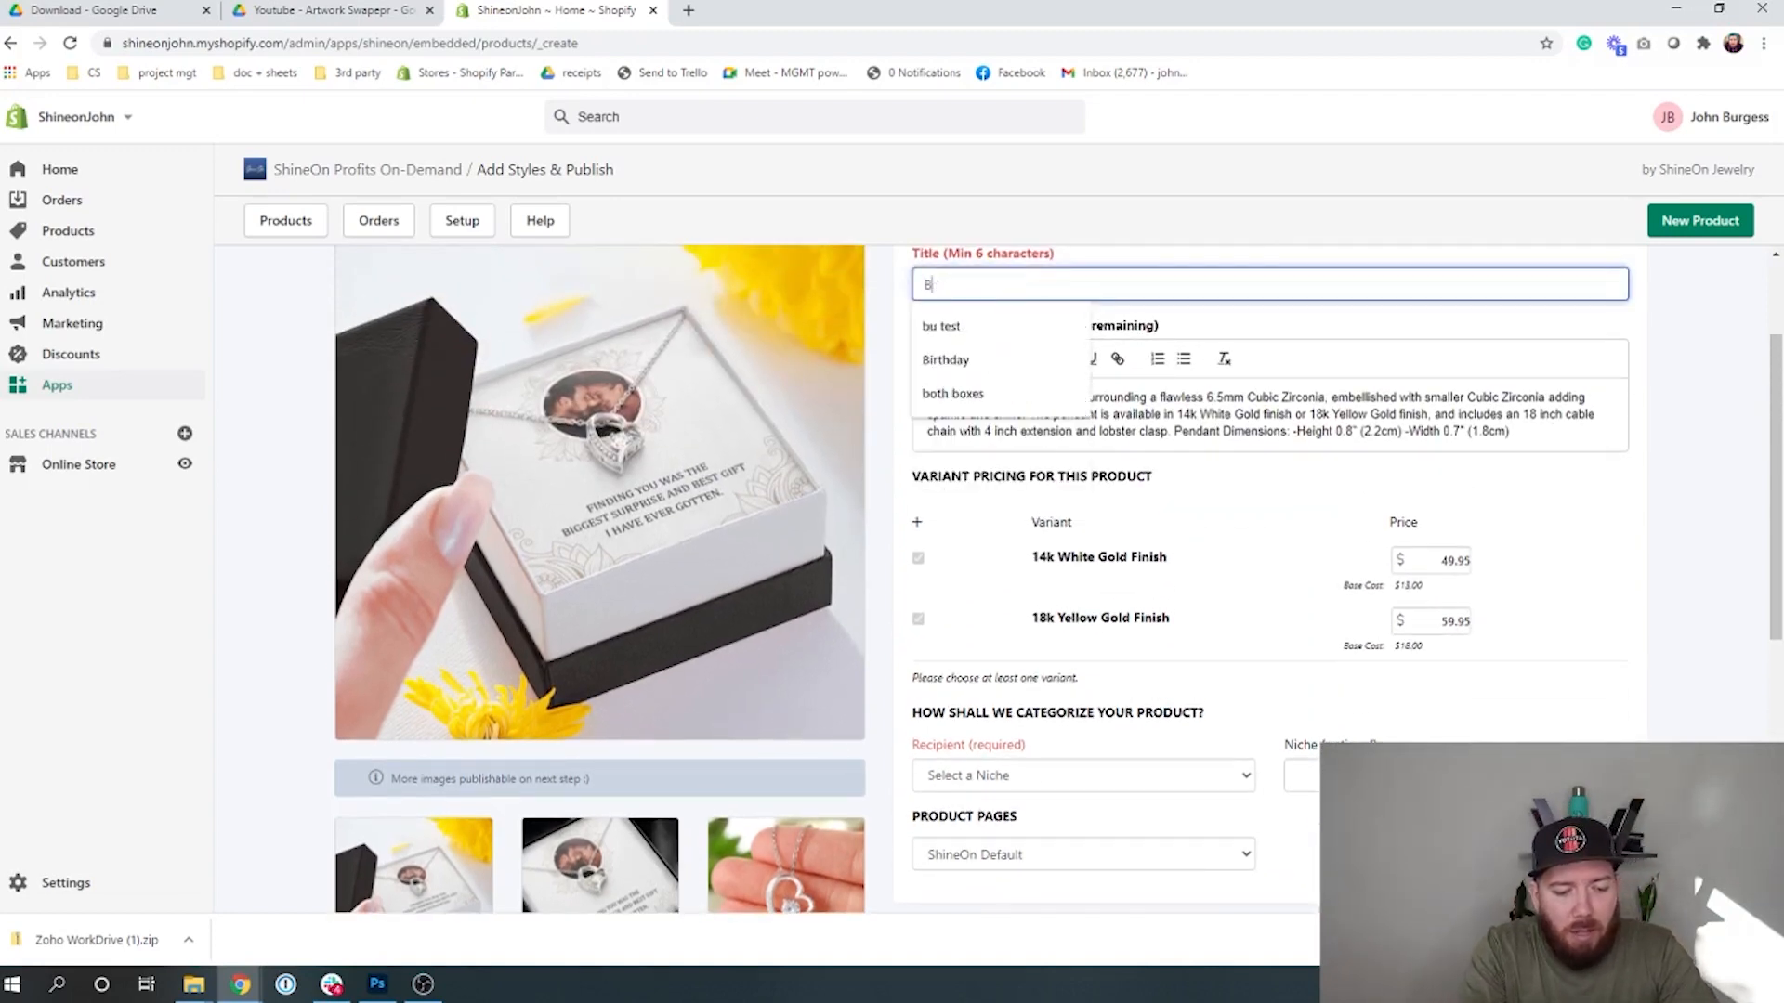
{"action": "type", "text": "est Thing Ever"}
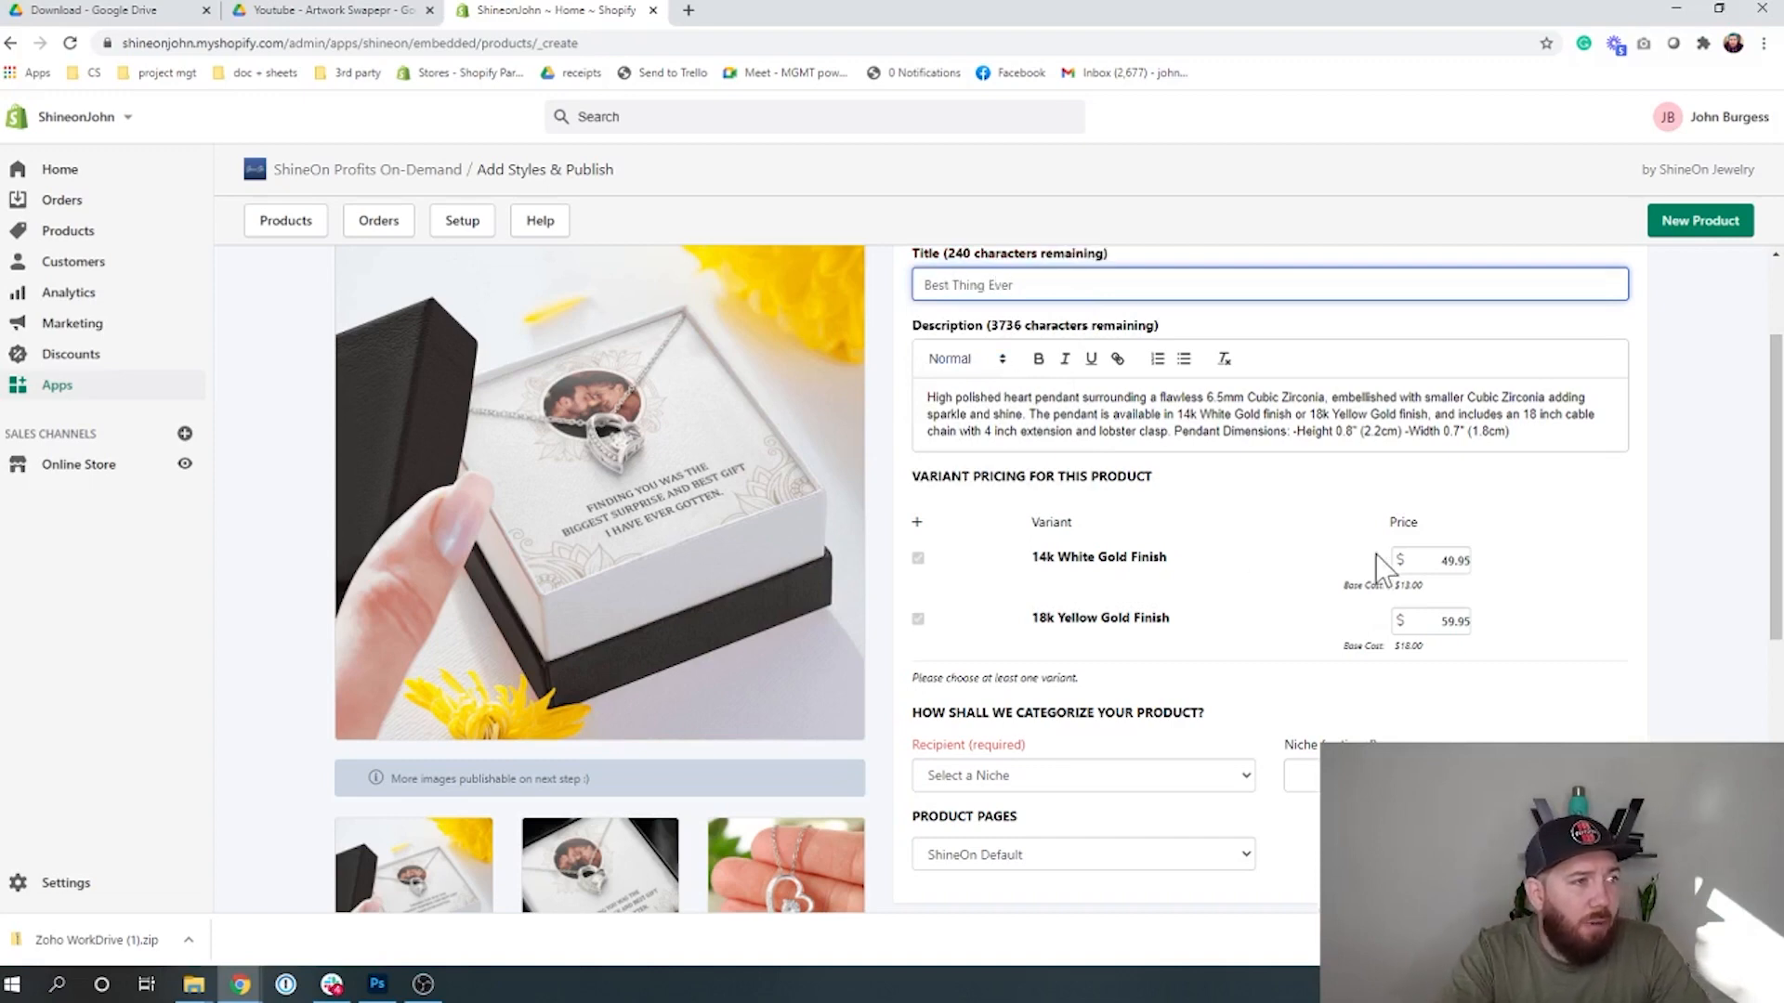
{"action": "left_click", "coordinate": [1133, 797]}
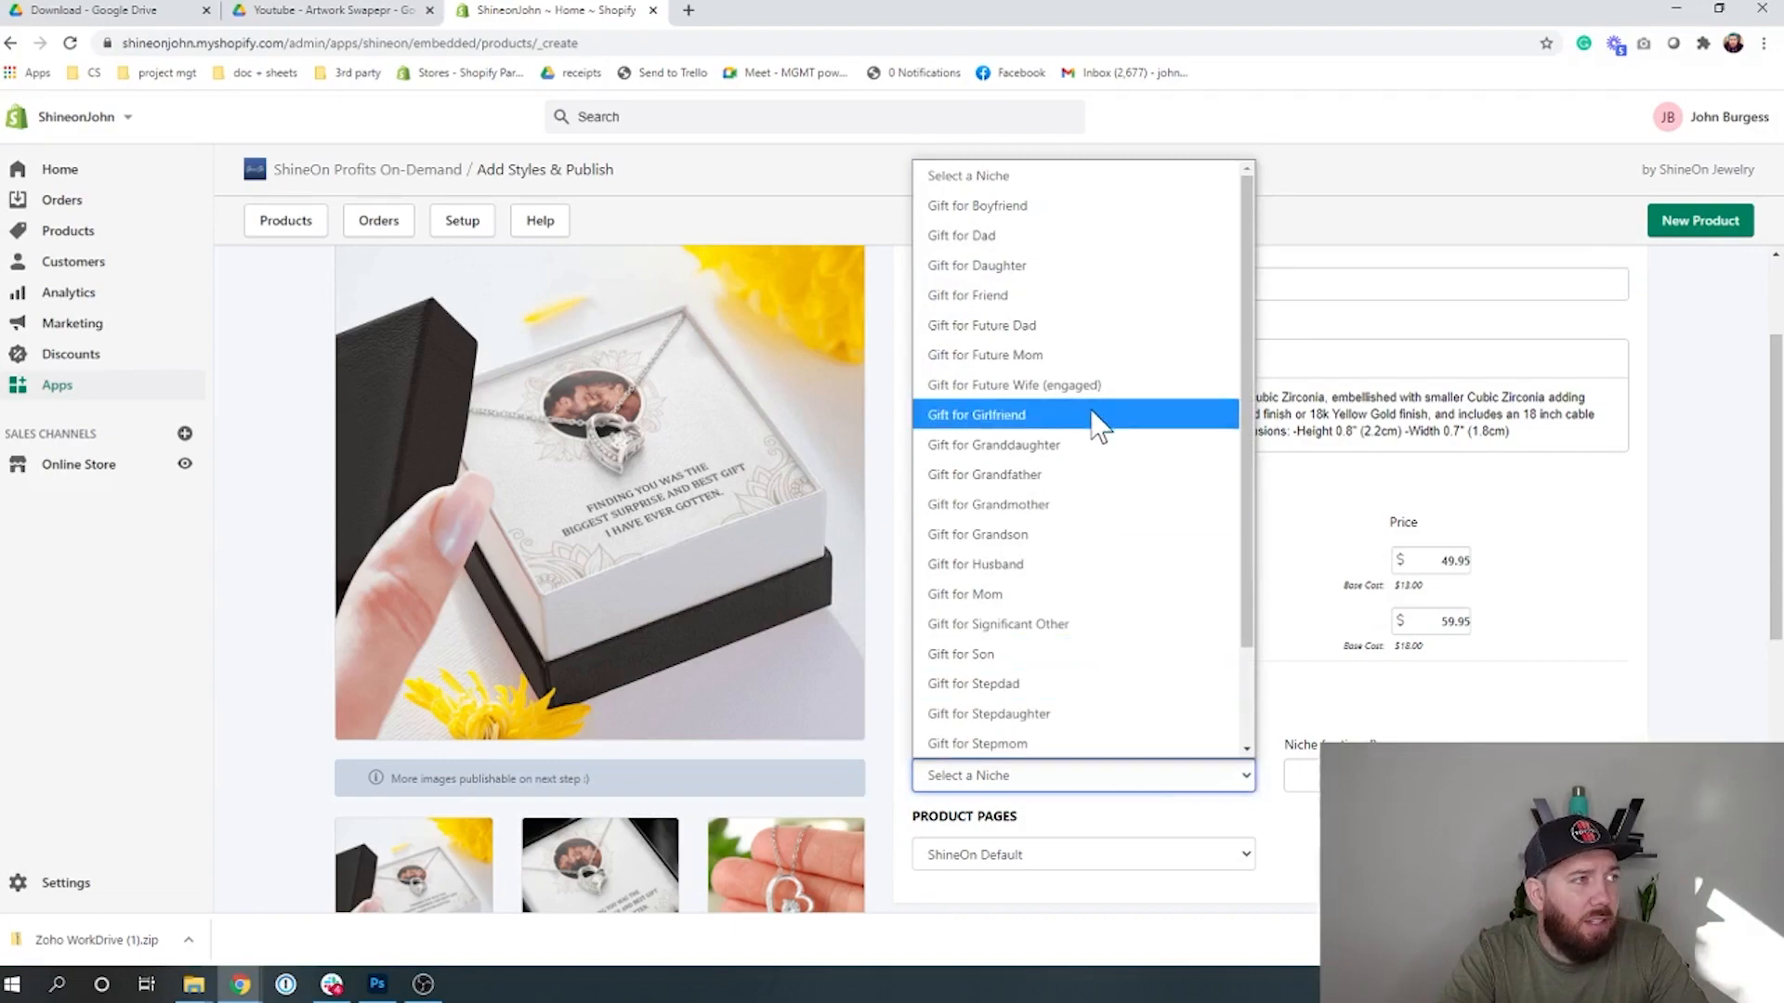
{"action": "scroll", "coordinate": [1041, 710], "scroll_direction": "down", "scroll_amount": 3}
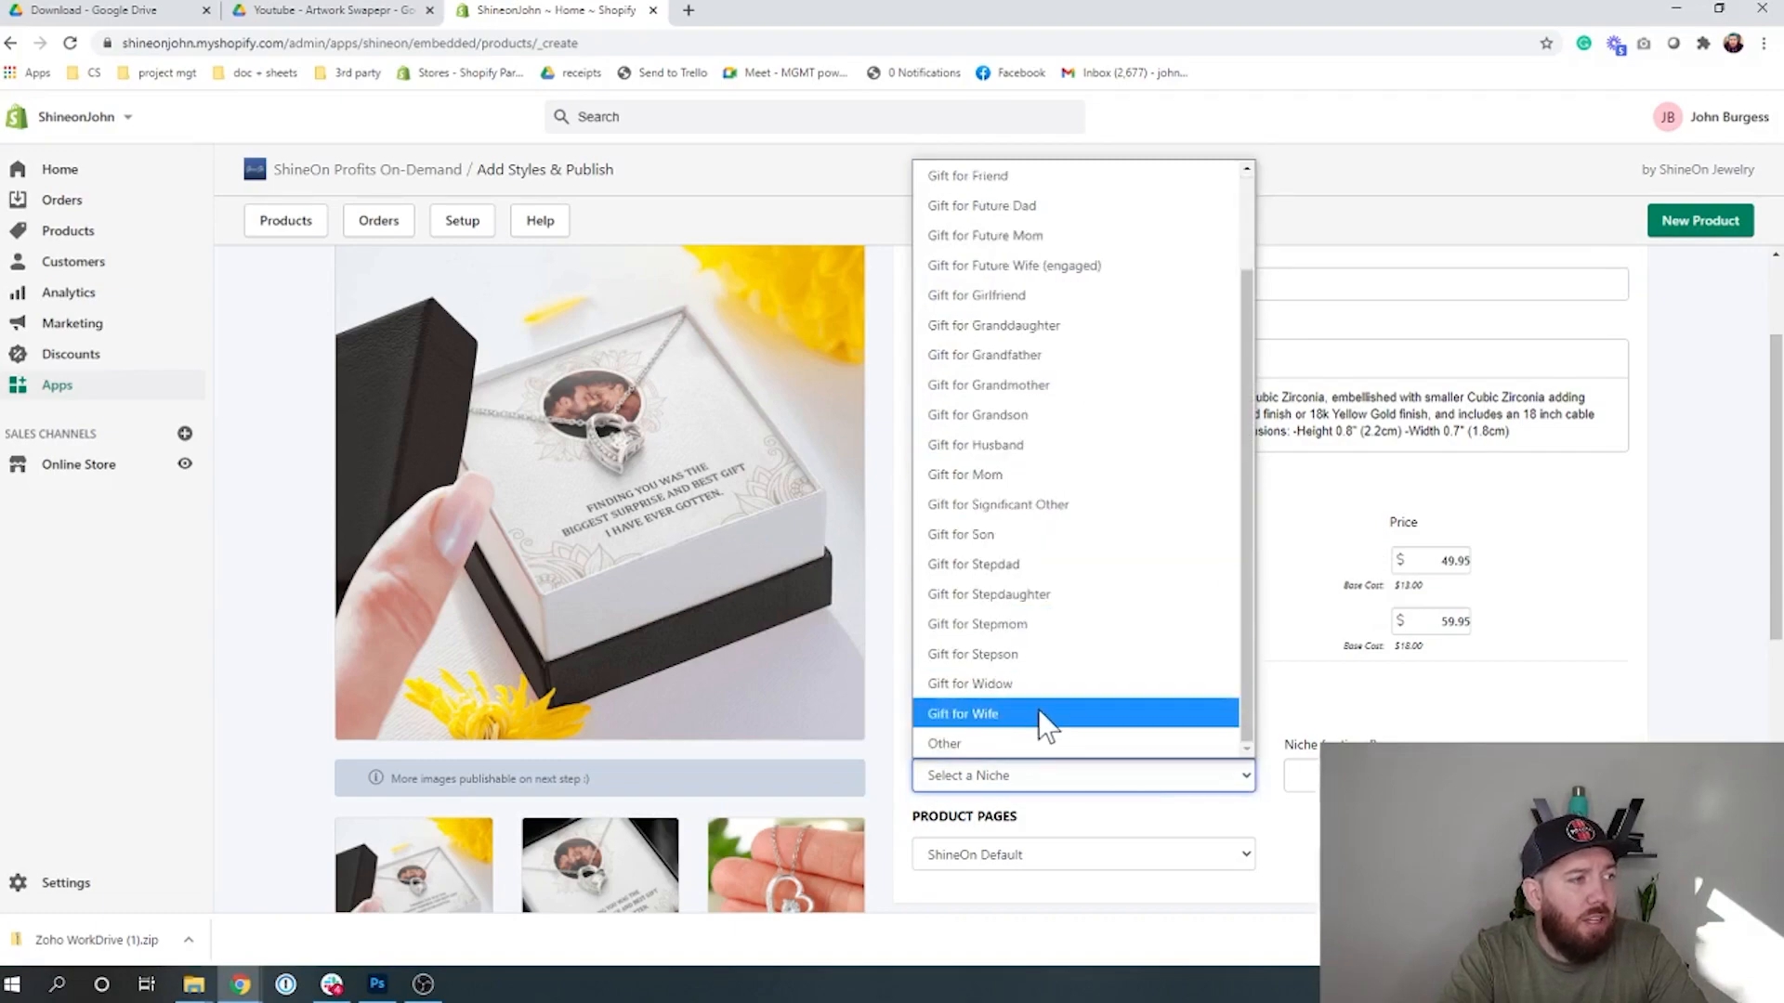
{"action": "left_click", "coordinate": [1040, 714]}
- Review the product details and mockup images, and publish the product
{"action": "scroll", "coordinate": [1022, 558], "scroll_direction": "down", "scroll_amount": 6}
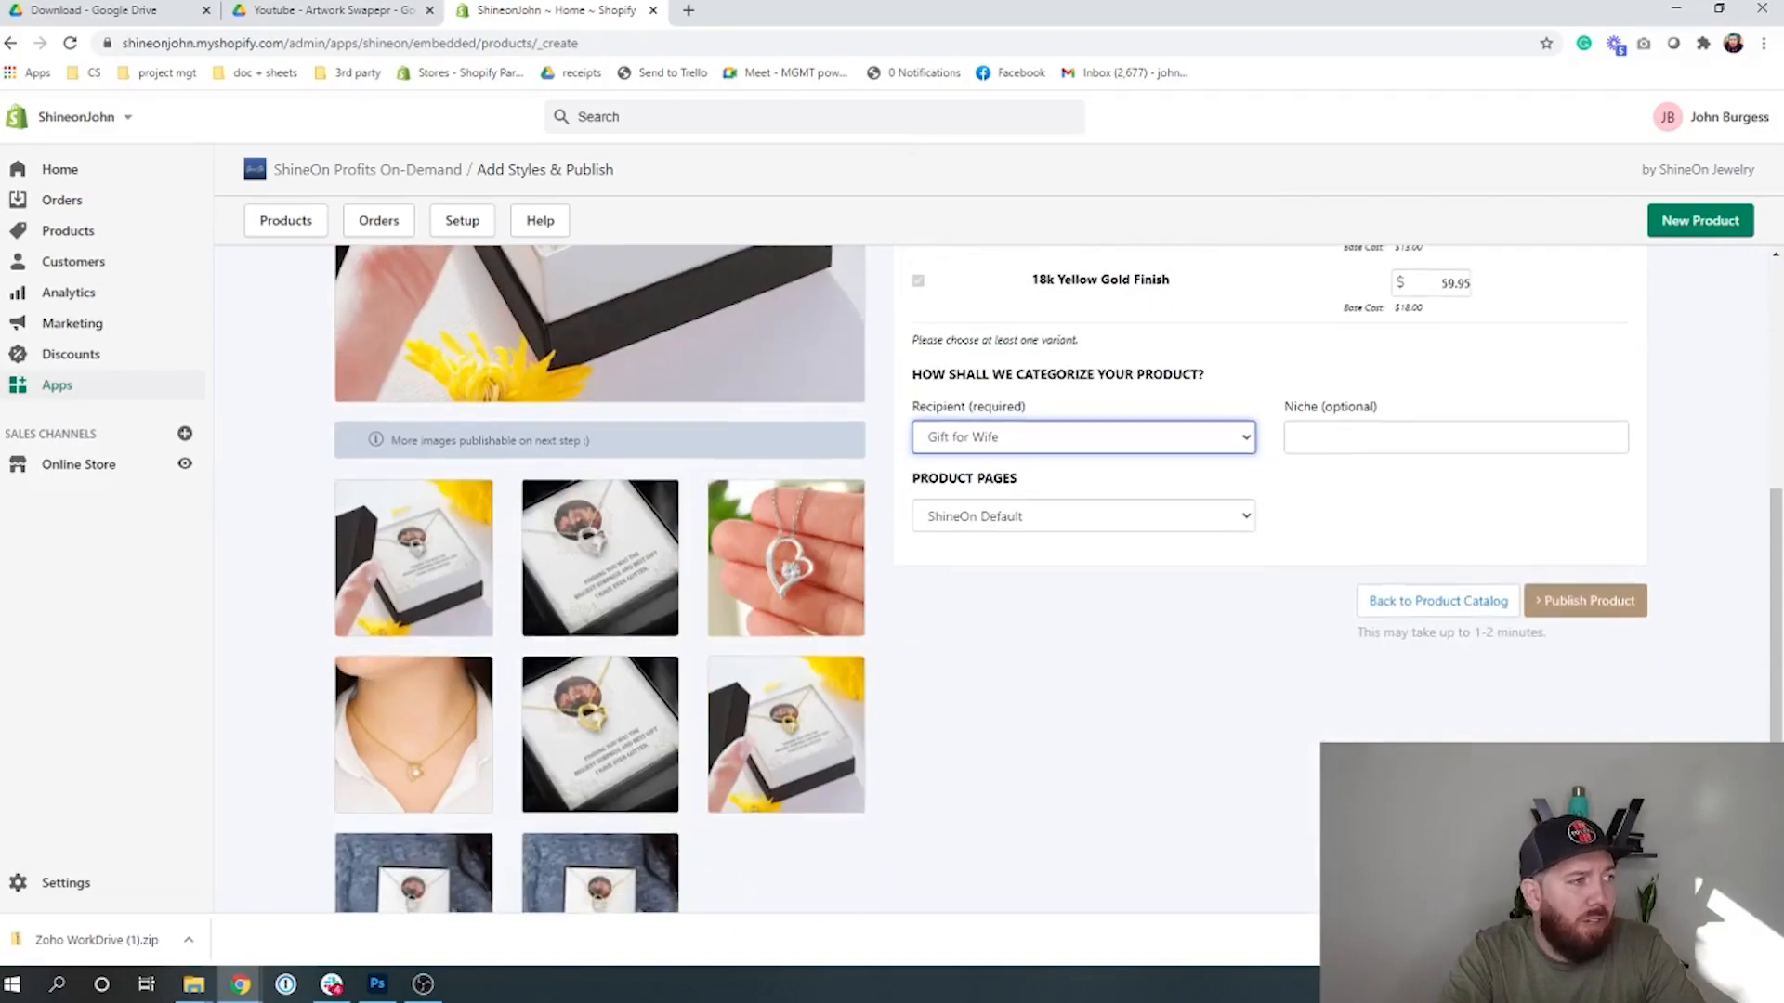
{"action": "scroll", "coordinate": [1022, 558], "scroll_direction": "up", "scroll_amount": 8}
{"action": "scroll", "coordinate": [1584, 699], "scroll_direction": "down", "scroll_amount": 8}
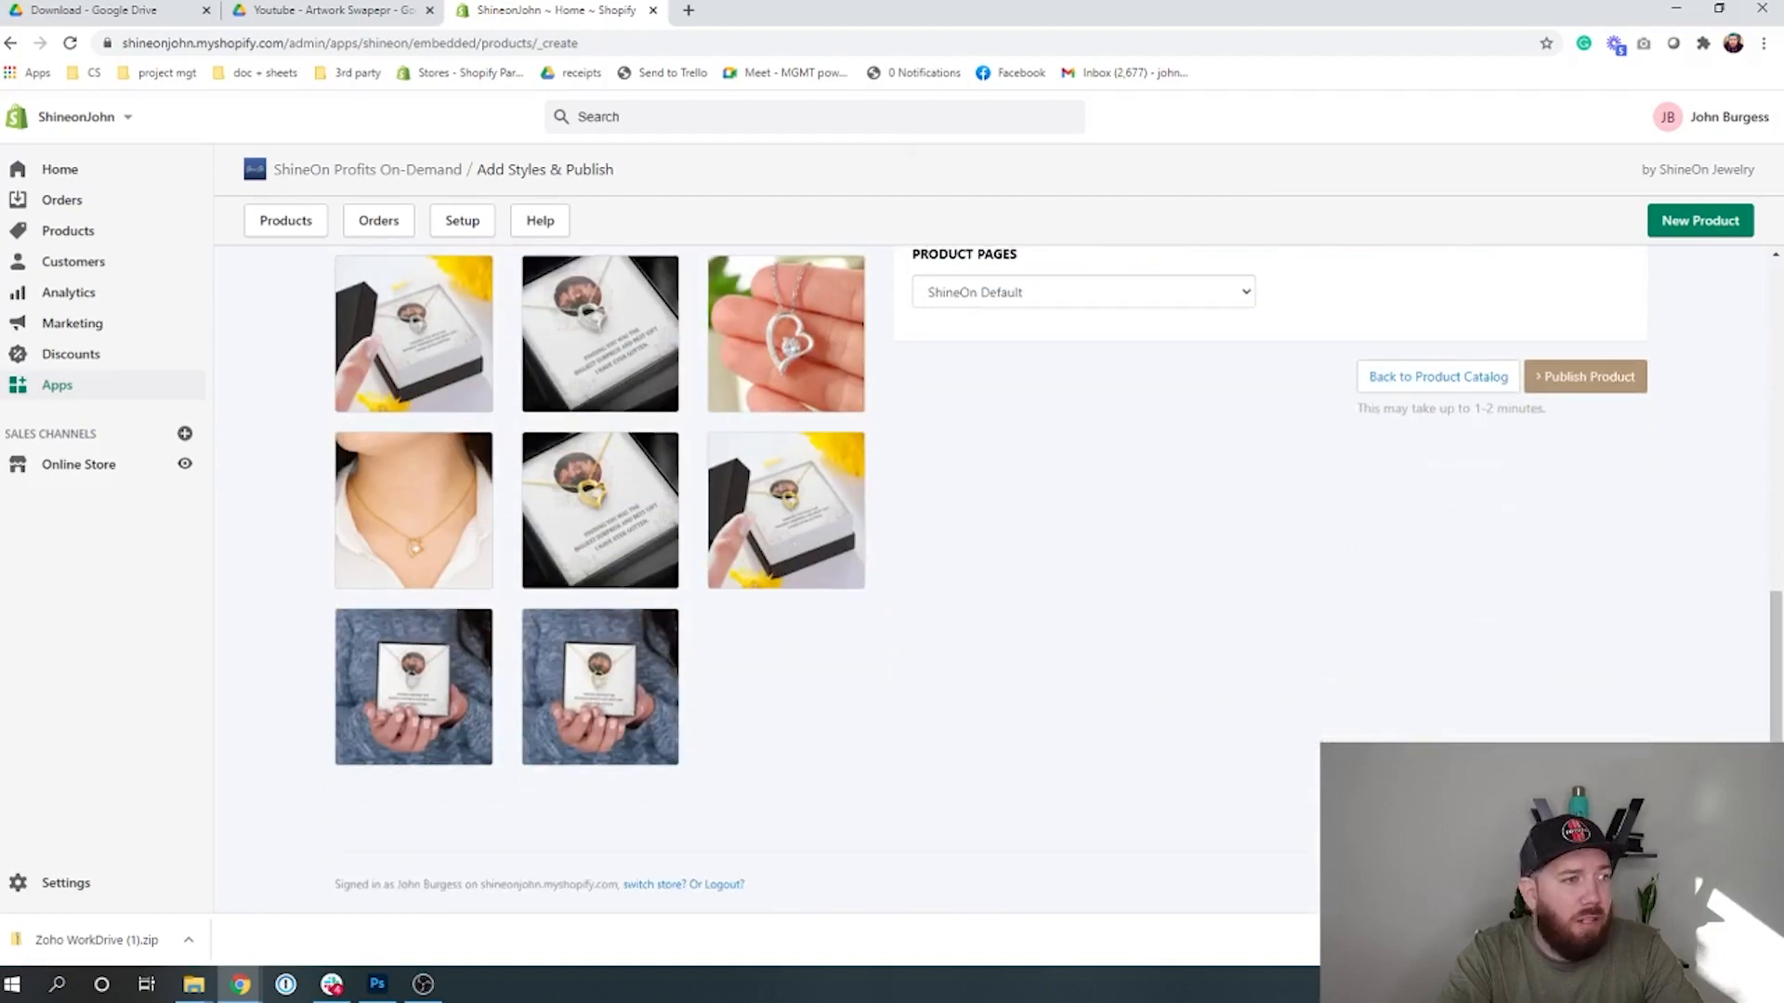
{"action": "scroll", "coordinate": [1584, 699], "scroll_direction": "up", "scroll_amount": 6}
{"action": "scroll", "coordinate": [1588, 699], "scroll_direction": "up", "scroll_amount": 2}
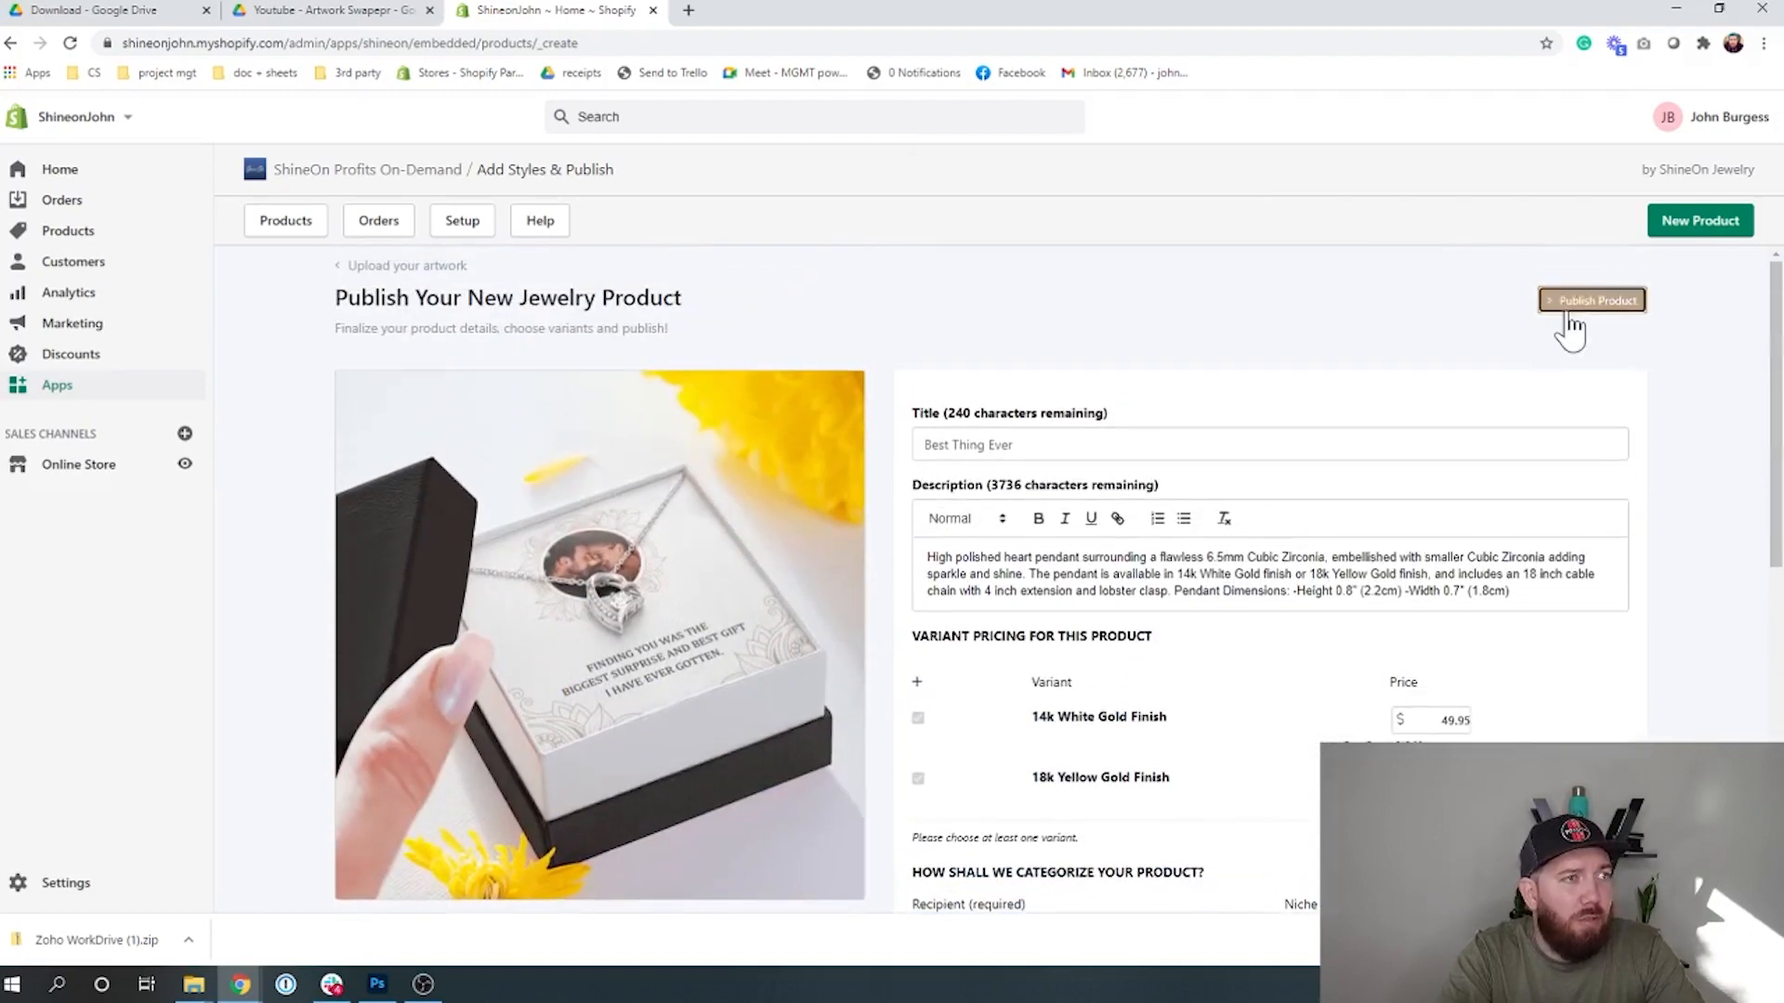
{"action": "left_click", "coordinate": [1568, 308]}
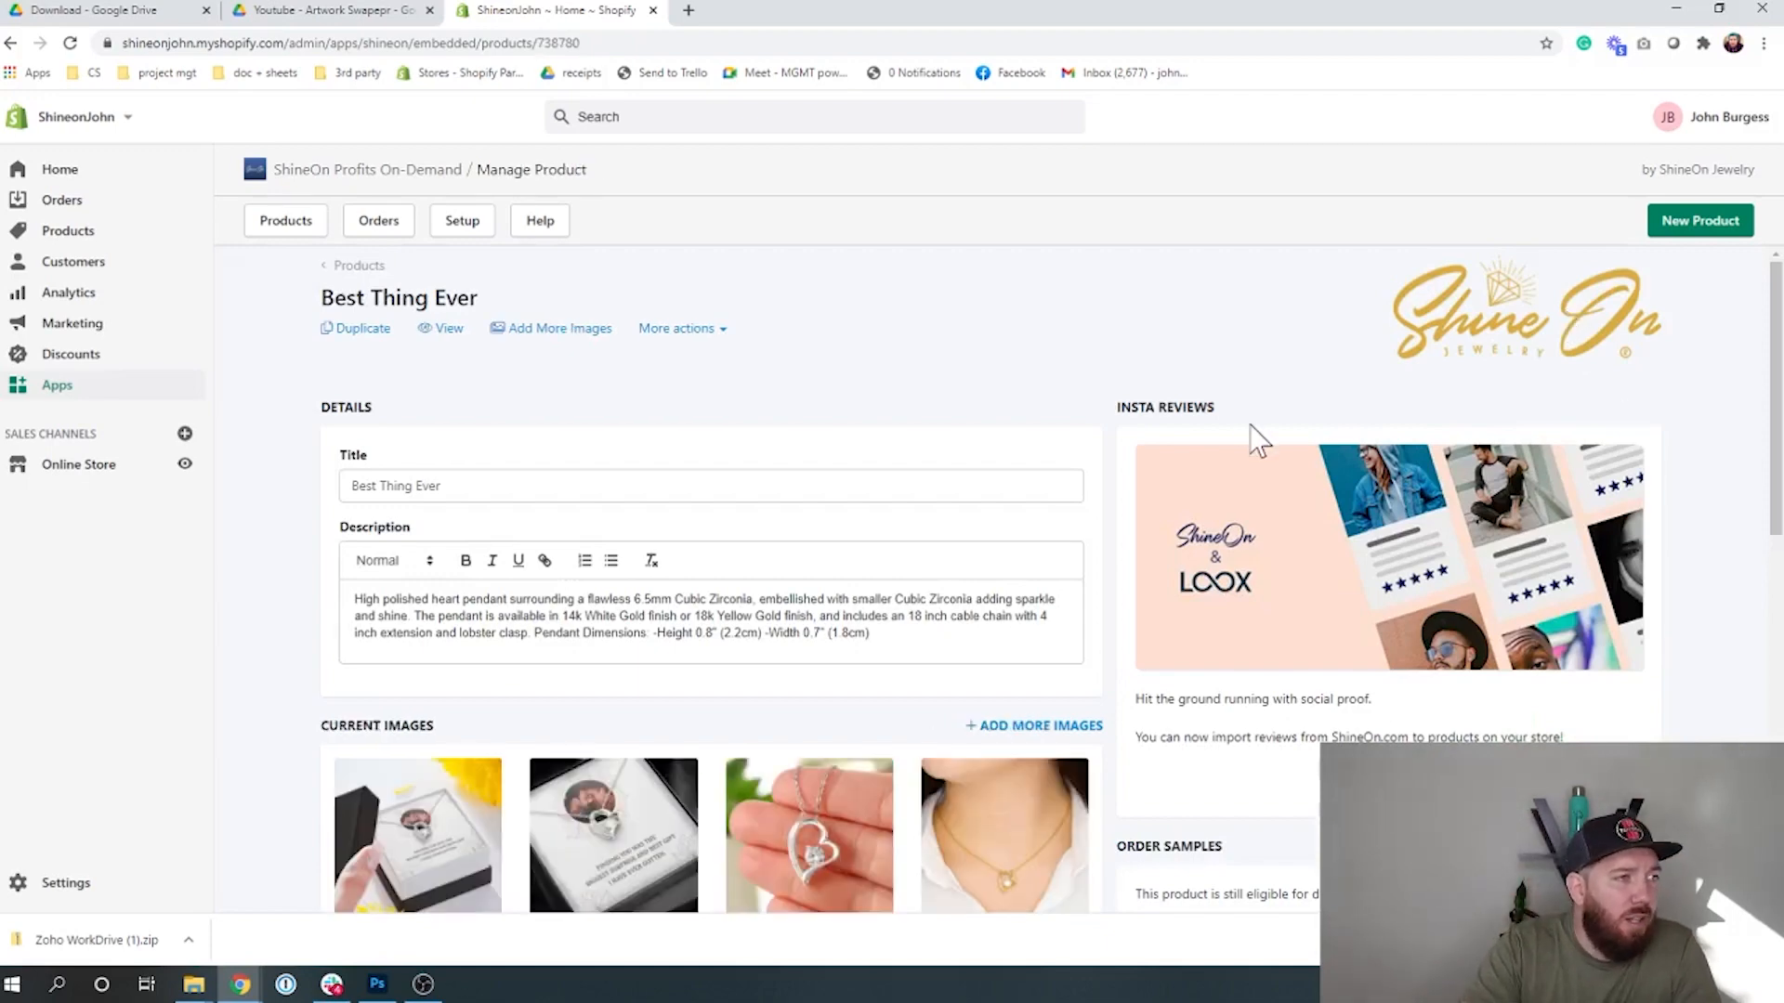
- Look through the published product's details, current images, artwork and variants
{"action": "scroll", "coordinate": [983, 415], "scroll_direction": "down", "scroll_amount": 9}
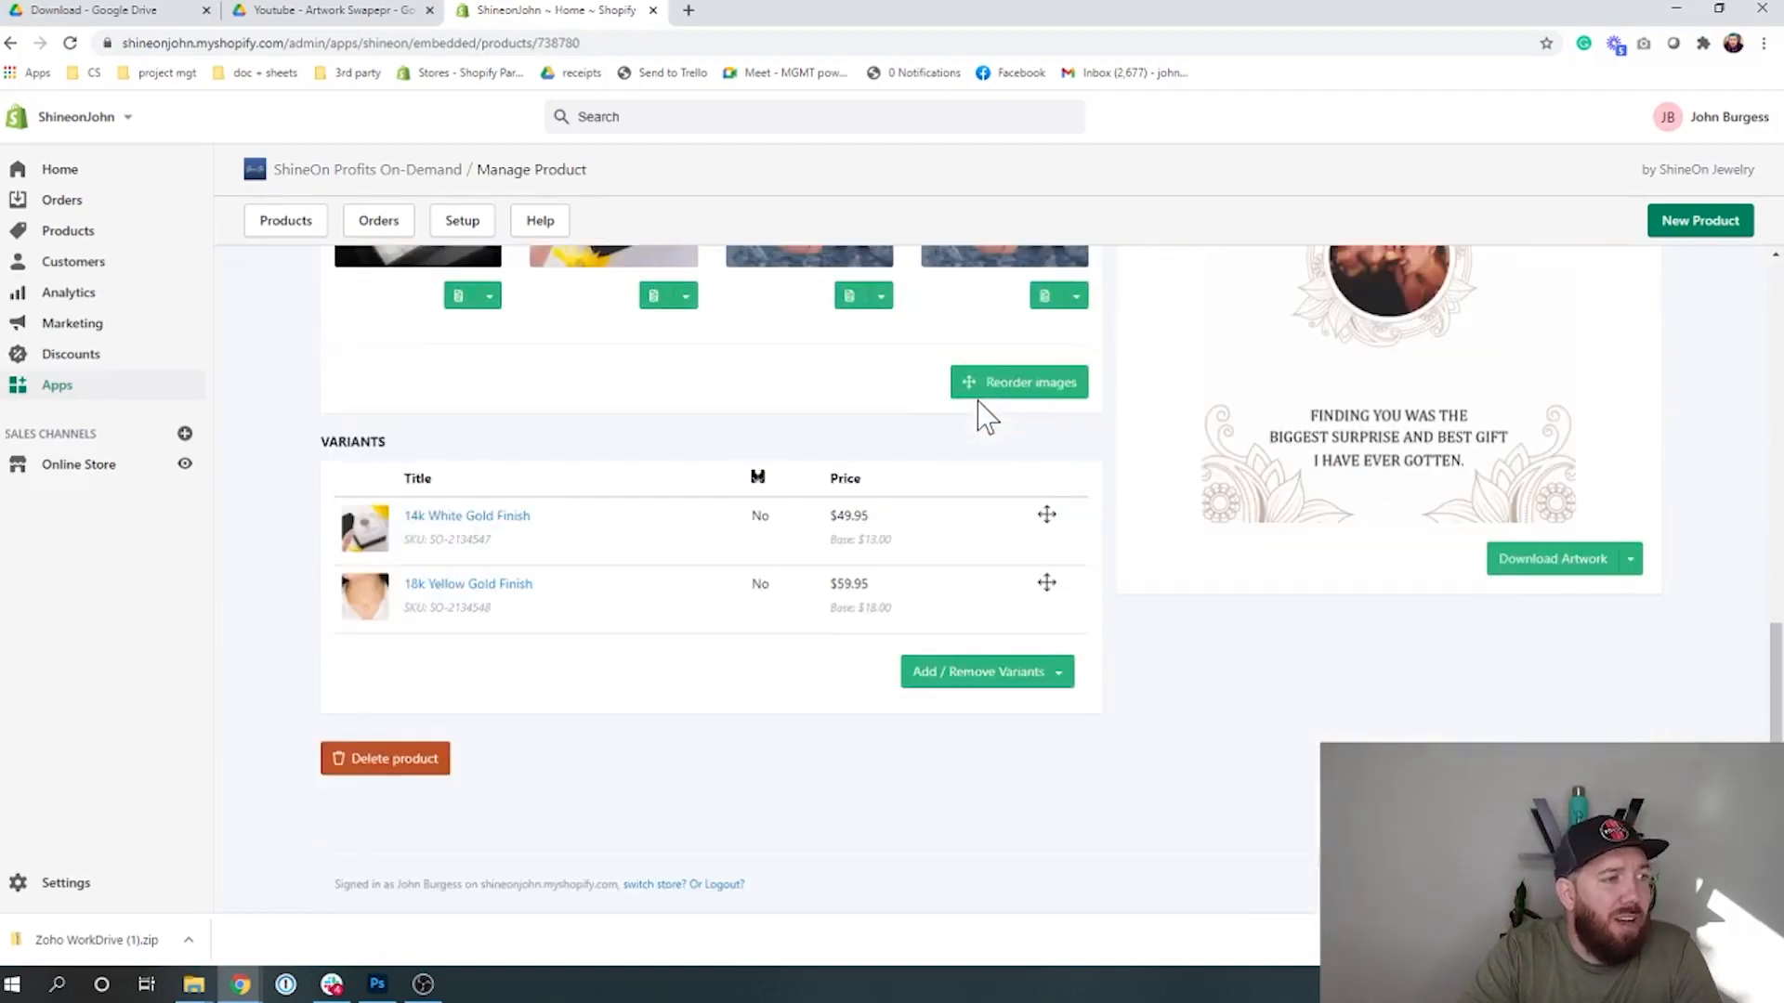
{"action": "scroll", "coordinate": [983, 414], "scroll_direction": "up", "scroll_amount": 4}
{"action": "scroll", "coordinate": [980, 412], "scroll_direction": "down", "scroll_amount": 4}
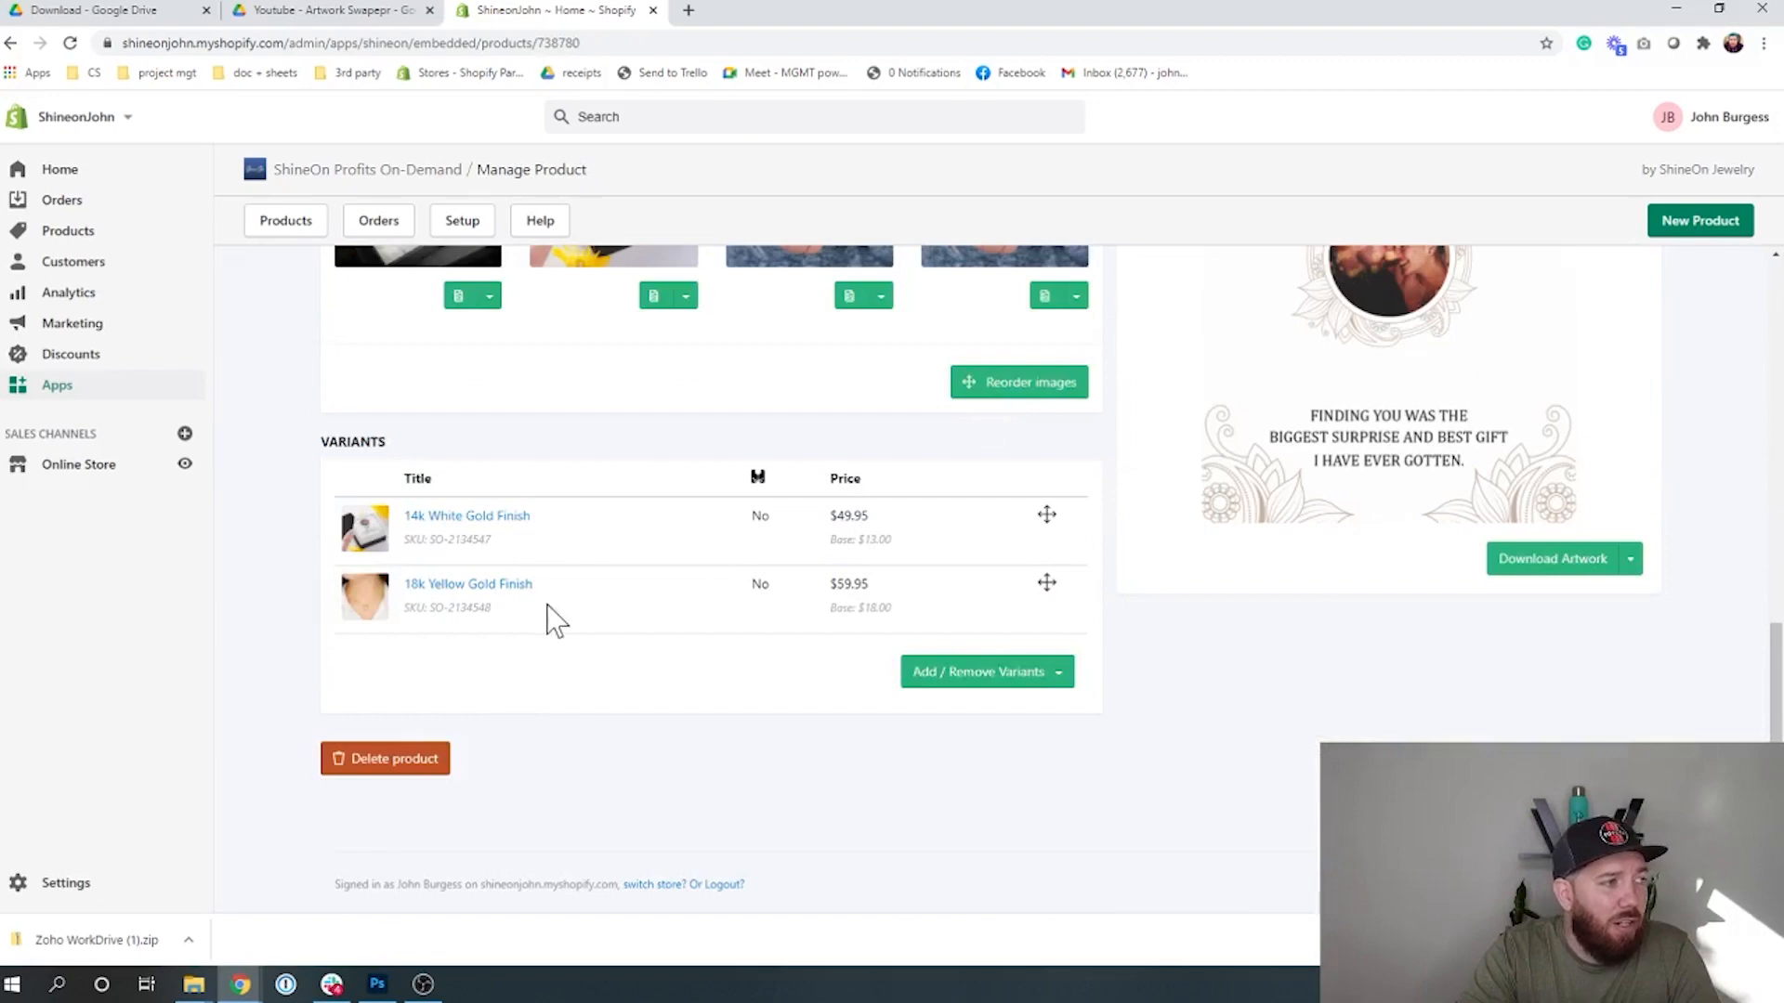
{"action": "scroll", "coordinate": [890, 613], "scroll_direction": "up", "scroll_amount": 9}
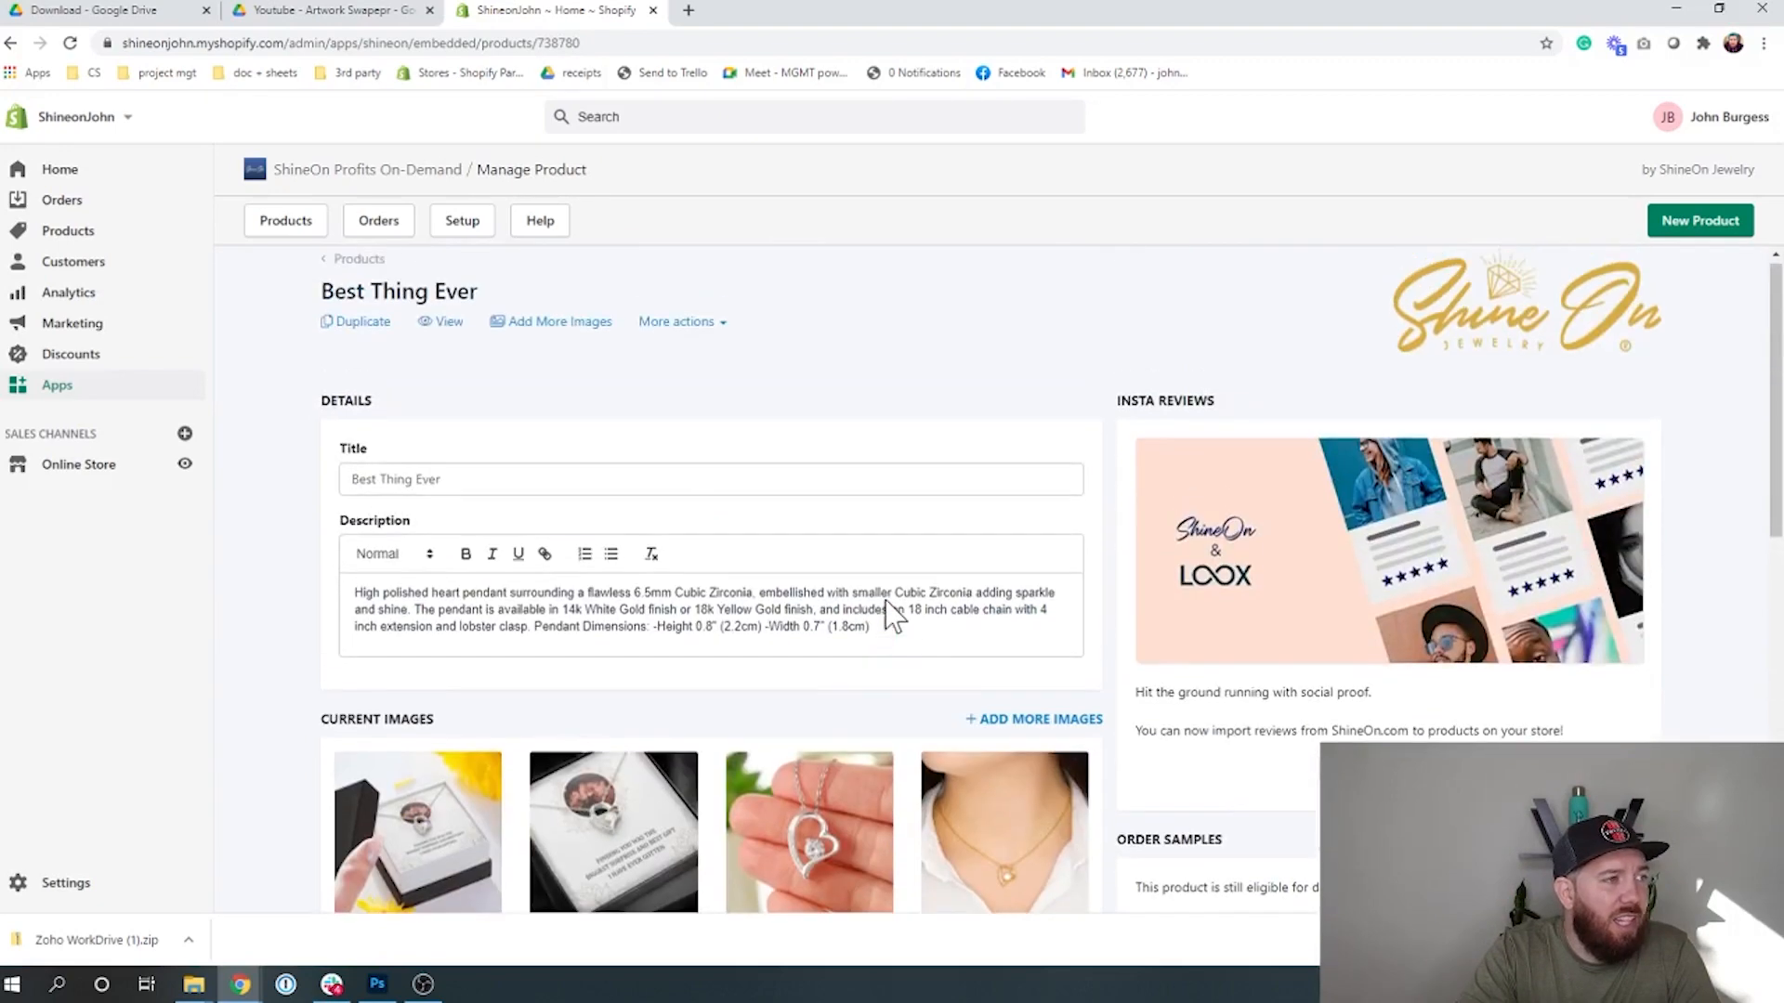
{"action": "scroll", "coordinate": [890, 613], "scroll_direction": "down", "scroll_amount": 2}
{"action": "scroll", "coordinate": [737, 868], "scroll_direction": "down", "scroll_amount": 4}
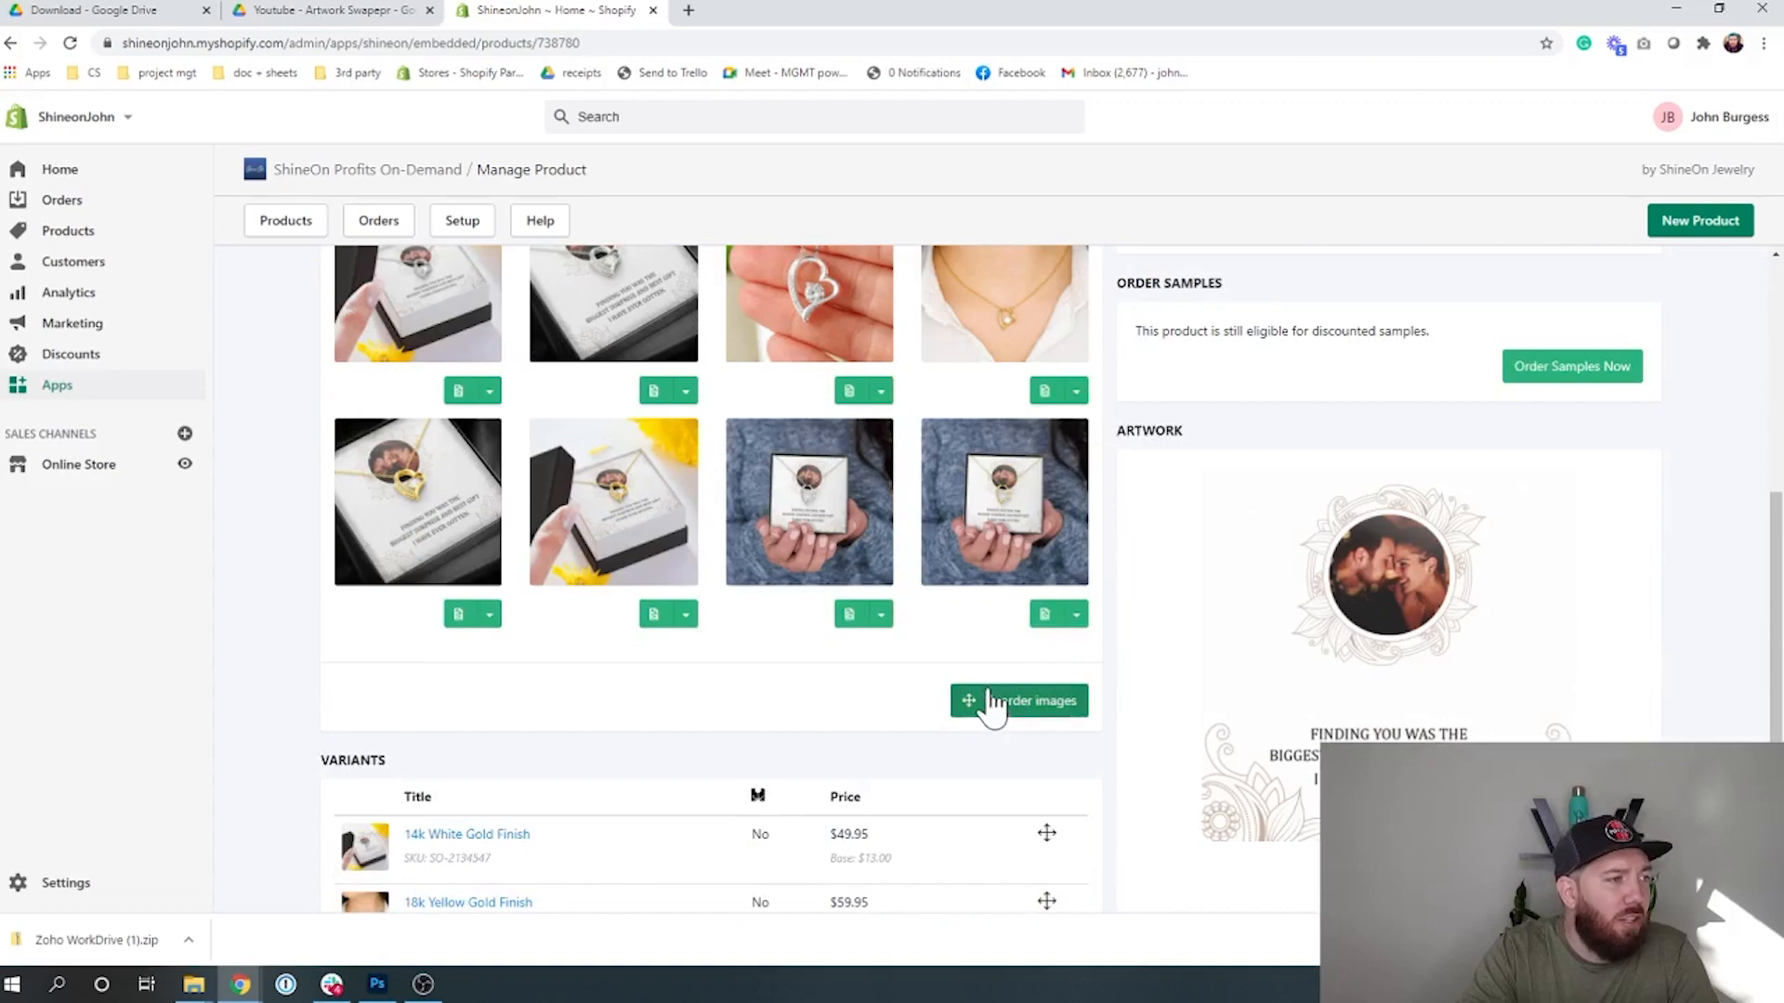
- Look over the additional images available for the Best Thing Ever product and view its page in the online store
{"action": "scroll", "coordinate": [864, 715], "scroll_direction": "up", "scroll_amount": 3}
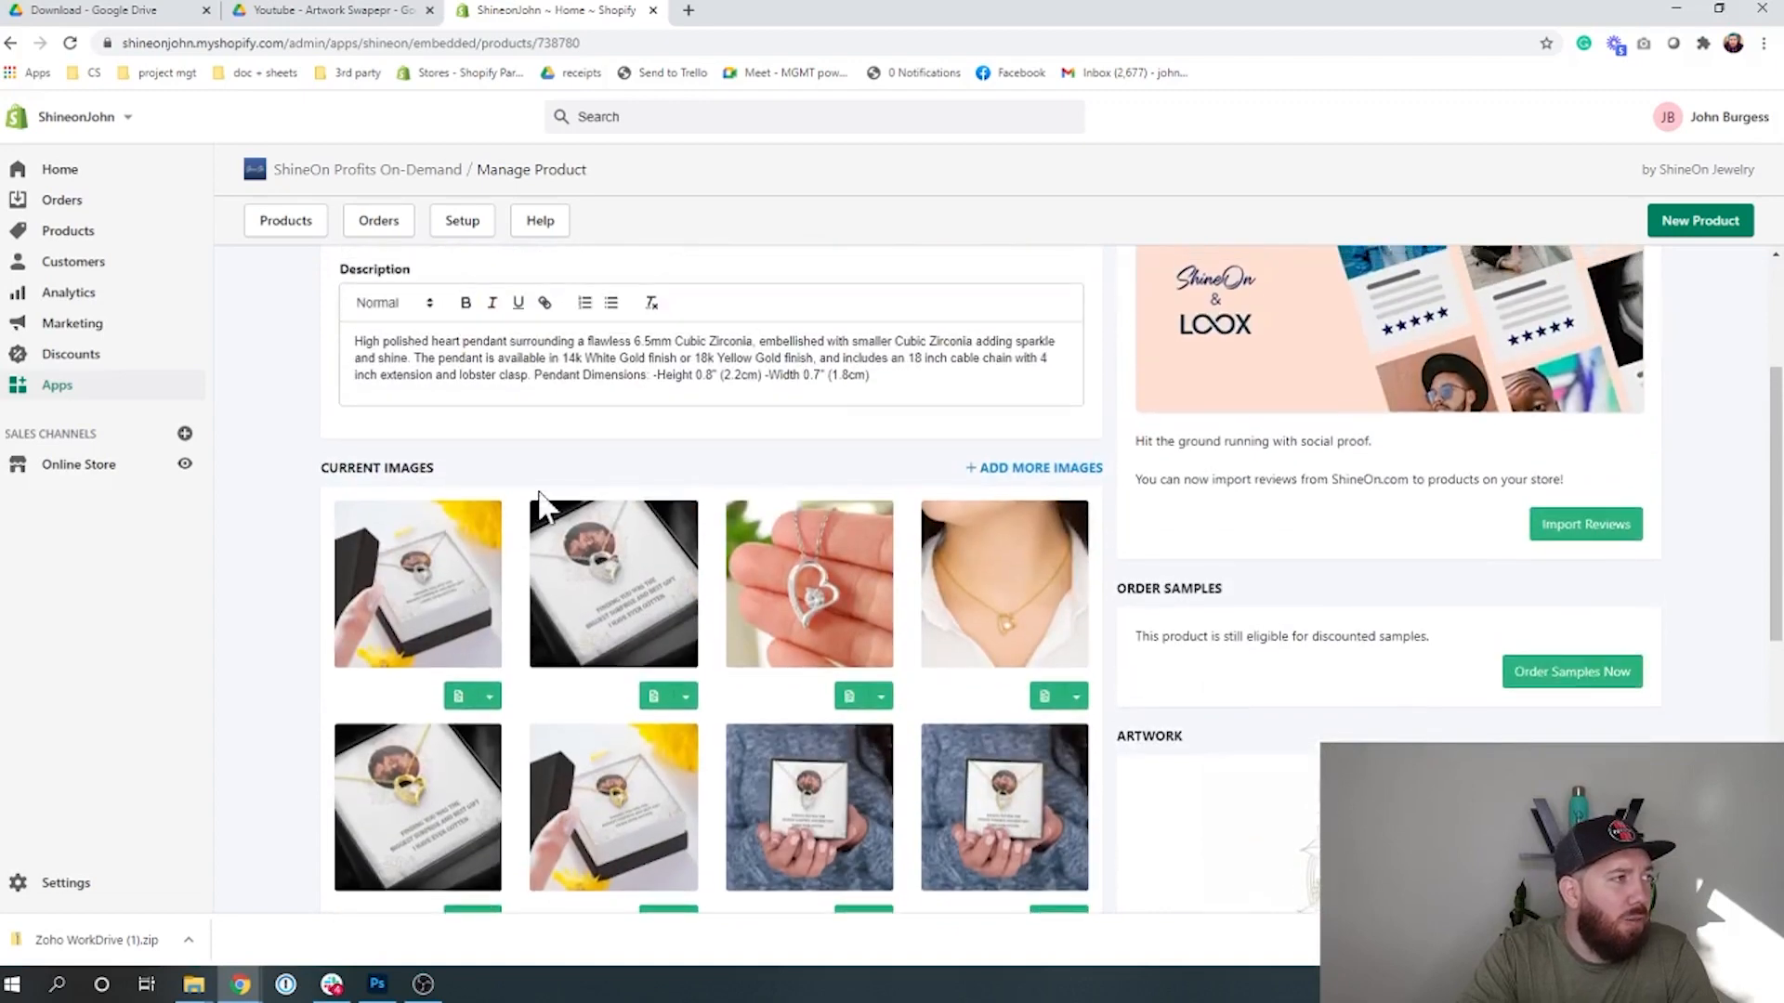
{"action": "left_click", "coordinate": [1002, 467]}
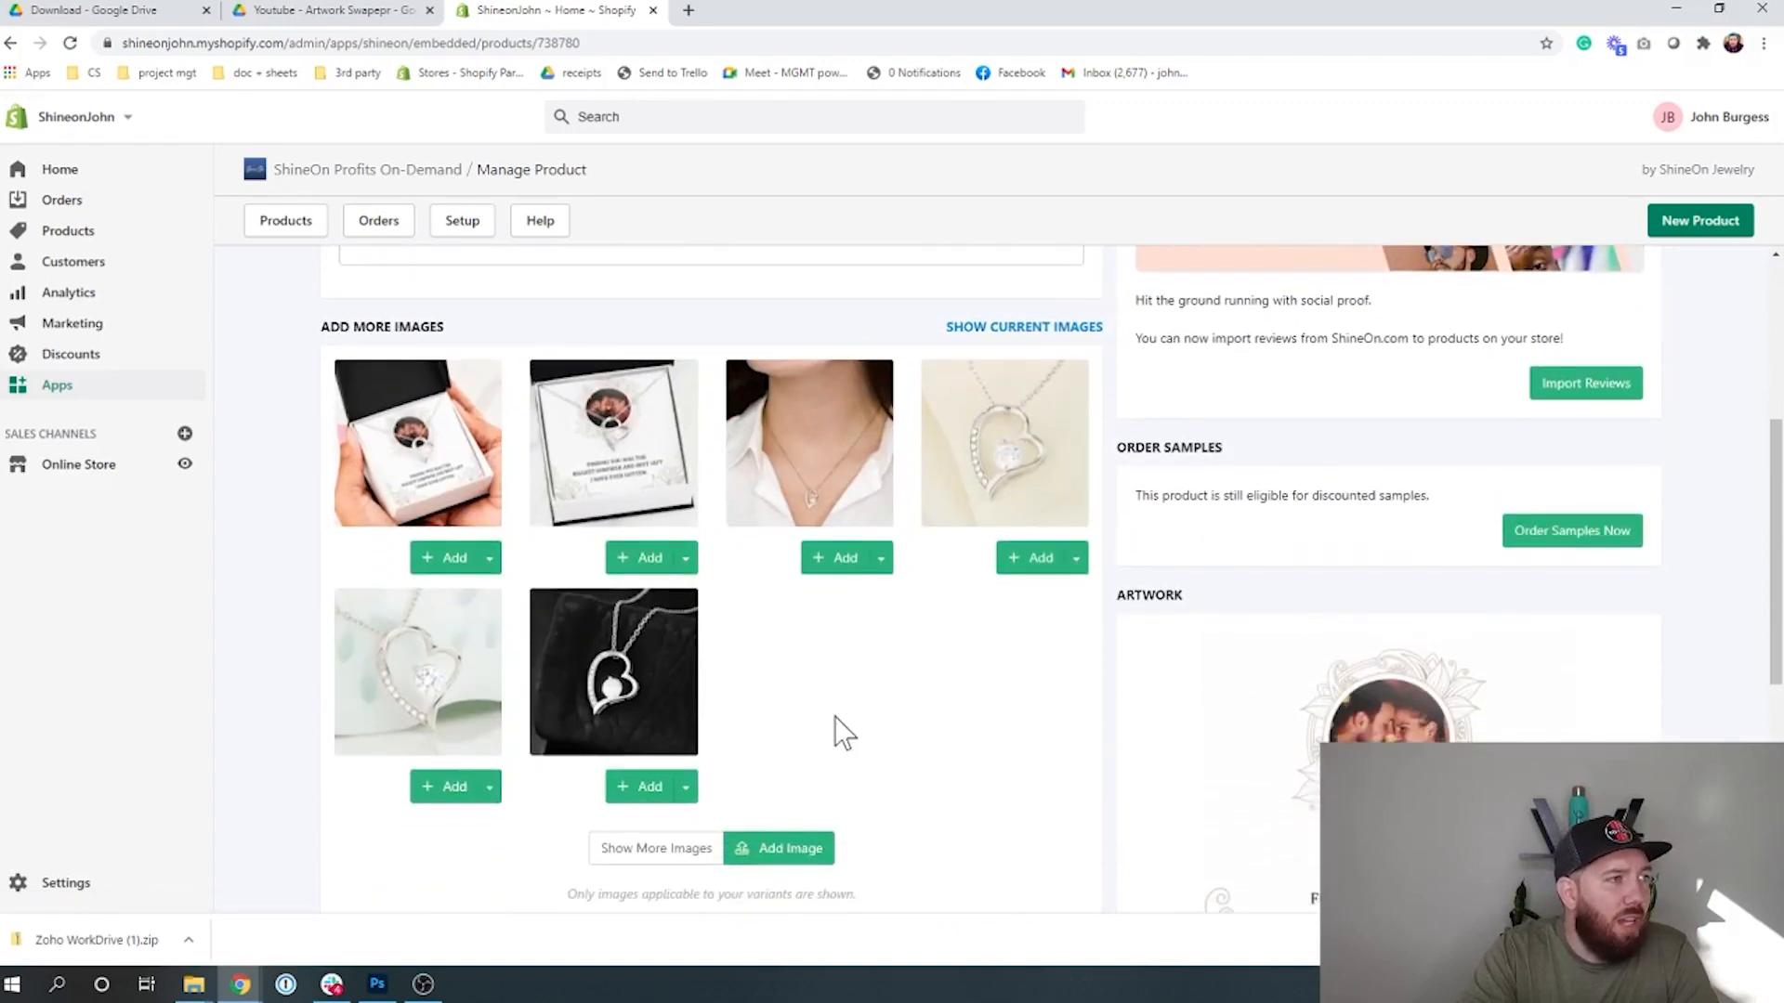
{"action": "scroll", "coordinate": [834, 717], "scroll_direction": "down", "scroll_amount": 4}
{"action": "scroll", "coordinate": [834, 716], "scroll_direction": "up", "scroll_amount": 8}
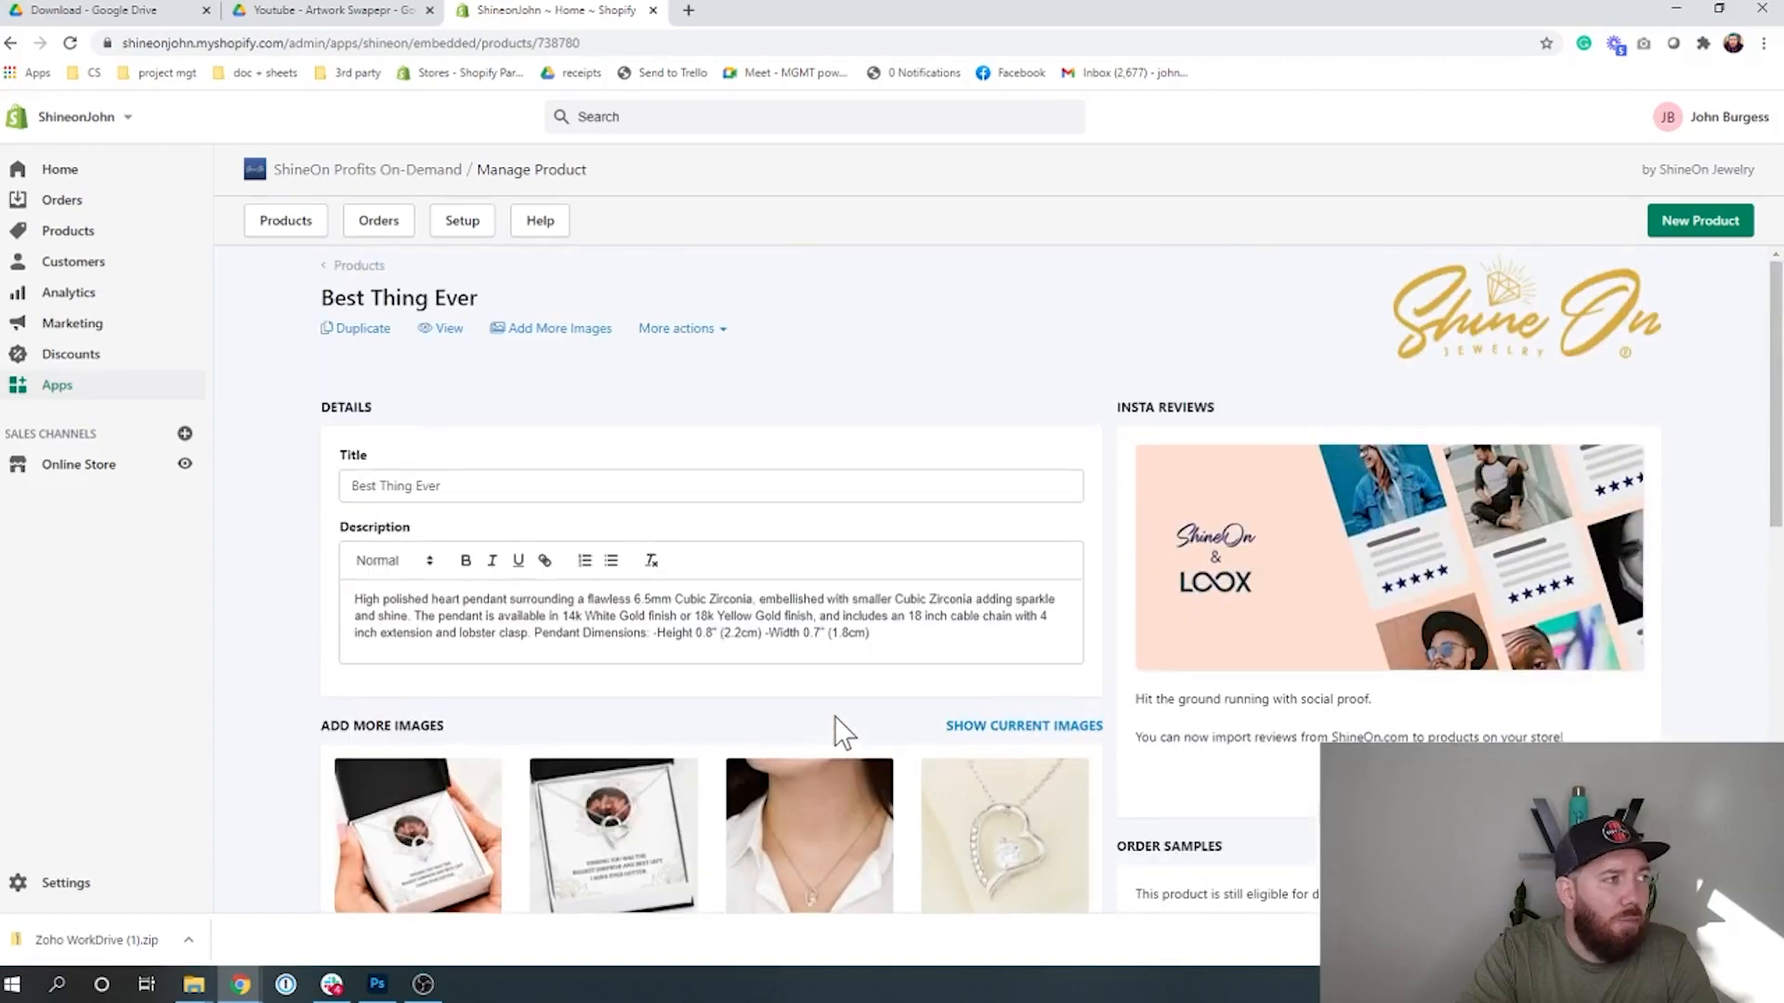
{"action": "left_click", "coordinate": [444, 330]}
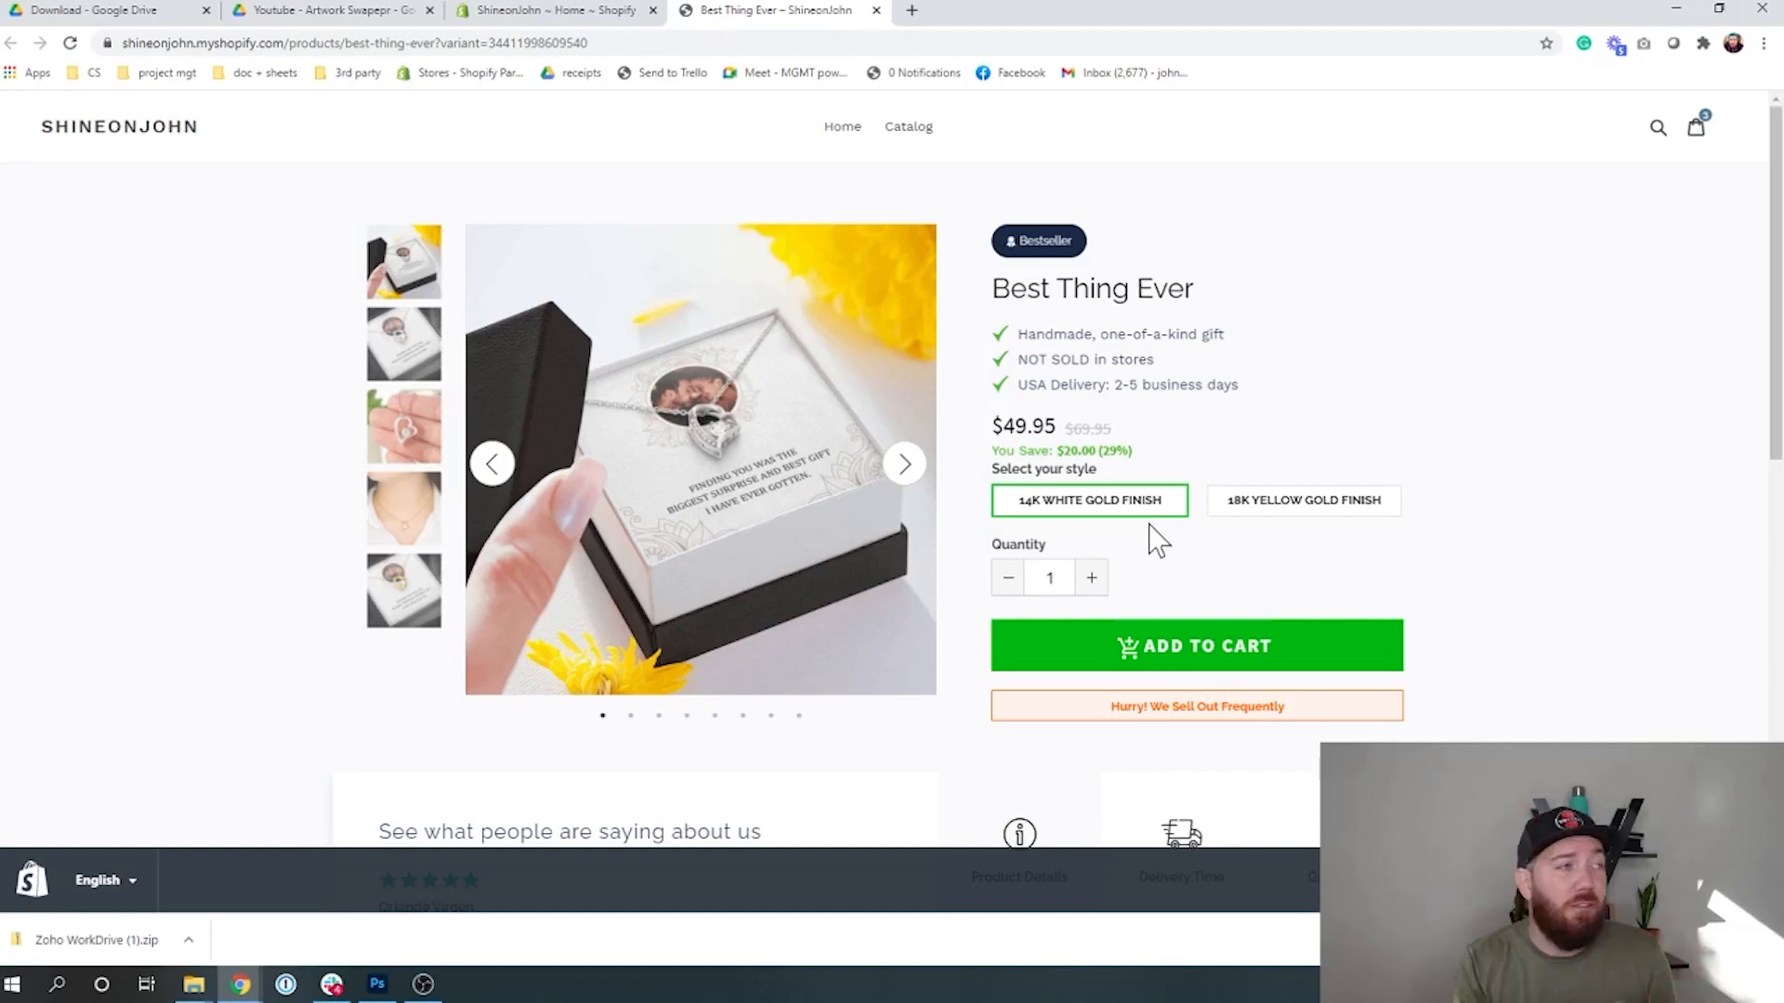
- Return to the store admin, launch Product Personalizer, search for "best thing ever" and start configuring that product
{"action": "left_click", "coordinate": [564, 15]}
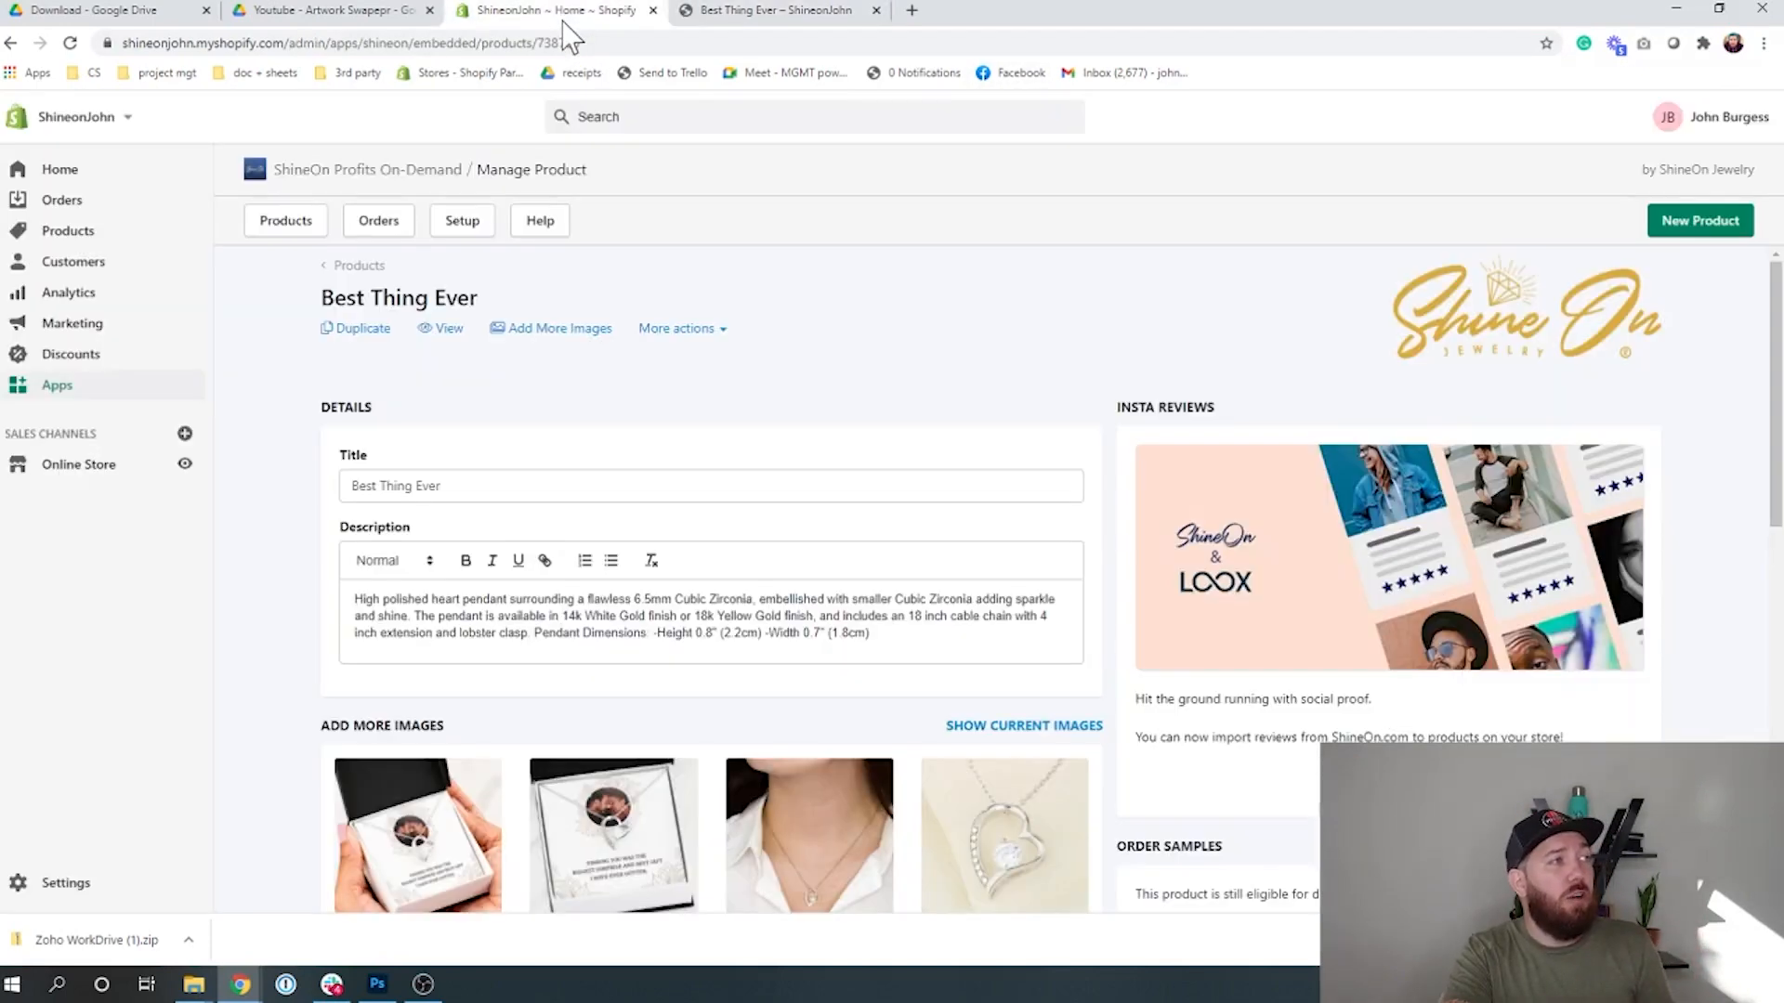
{"action": "left_click", "coordinate": [111, 395]}
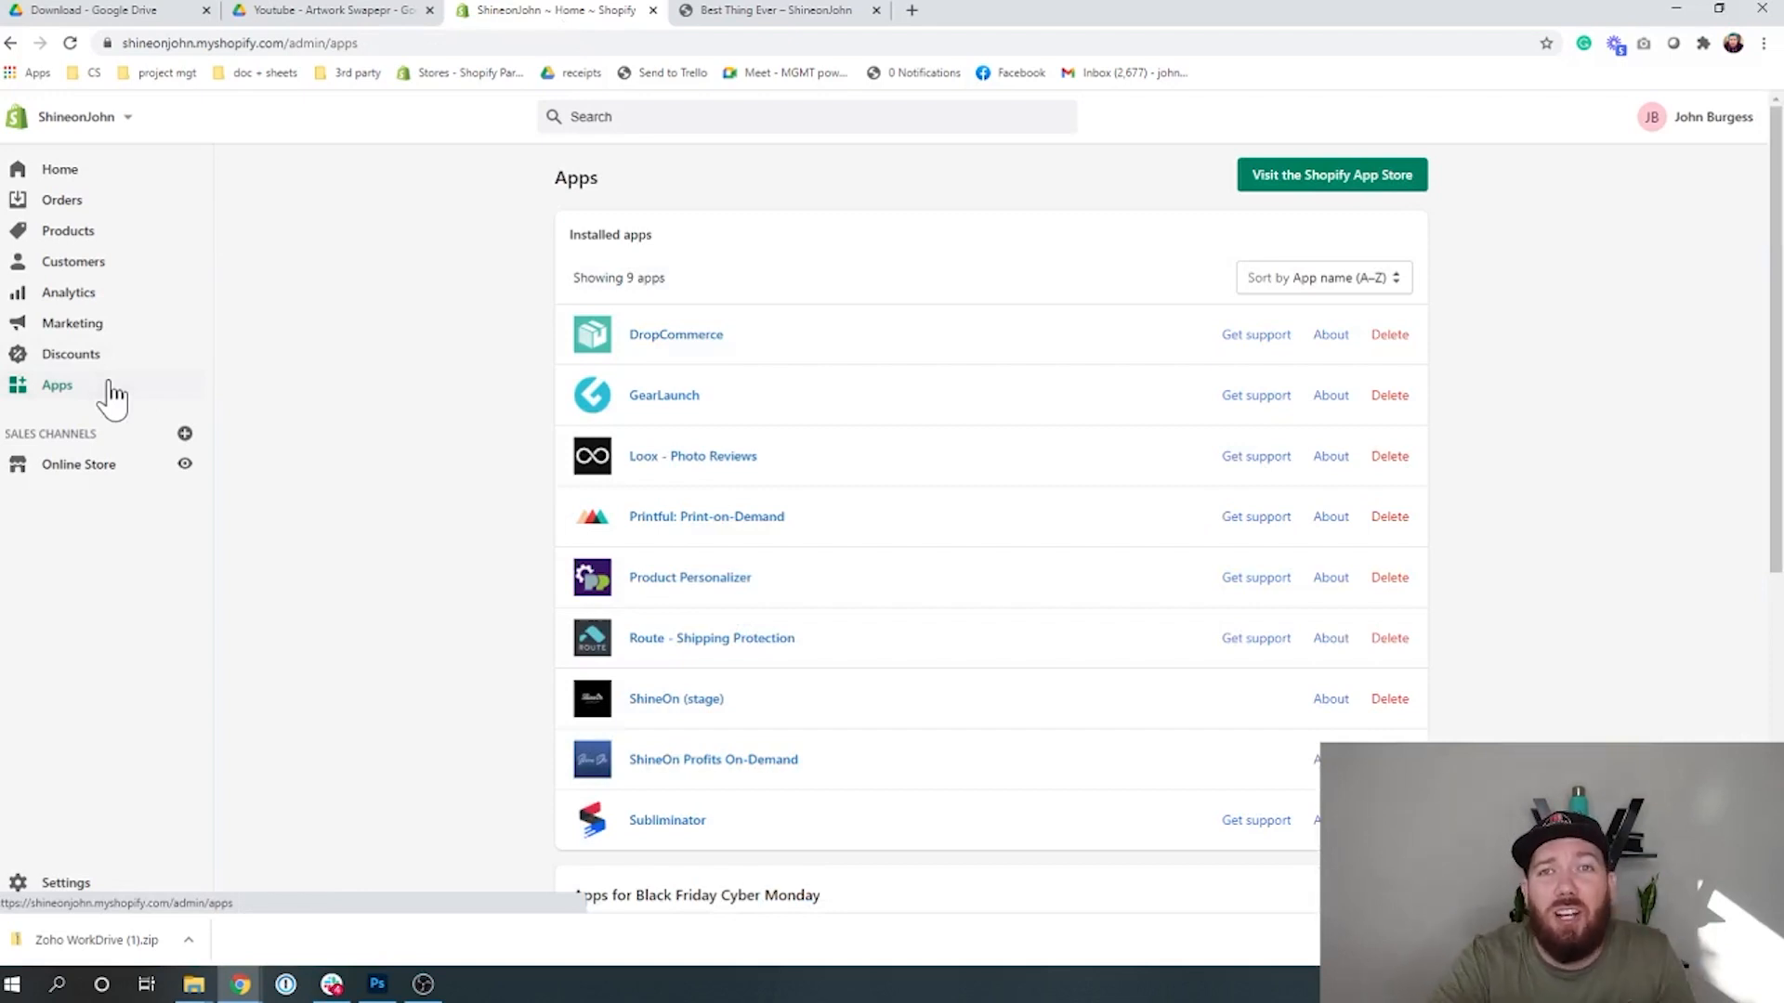
{"action": "left_click", "coordinate": [661, 577]}
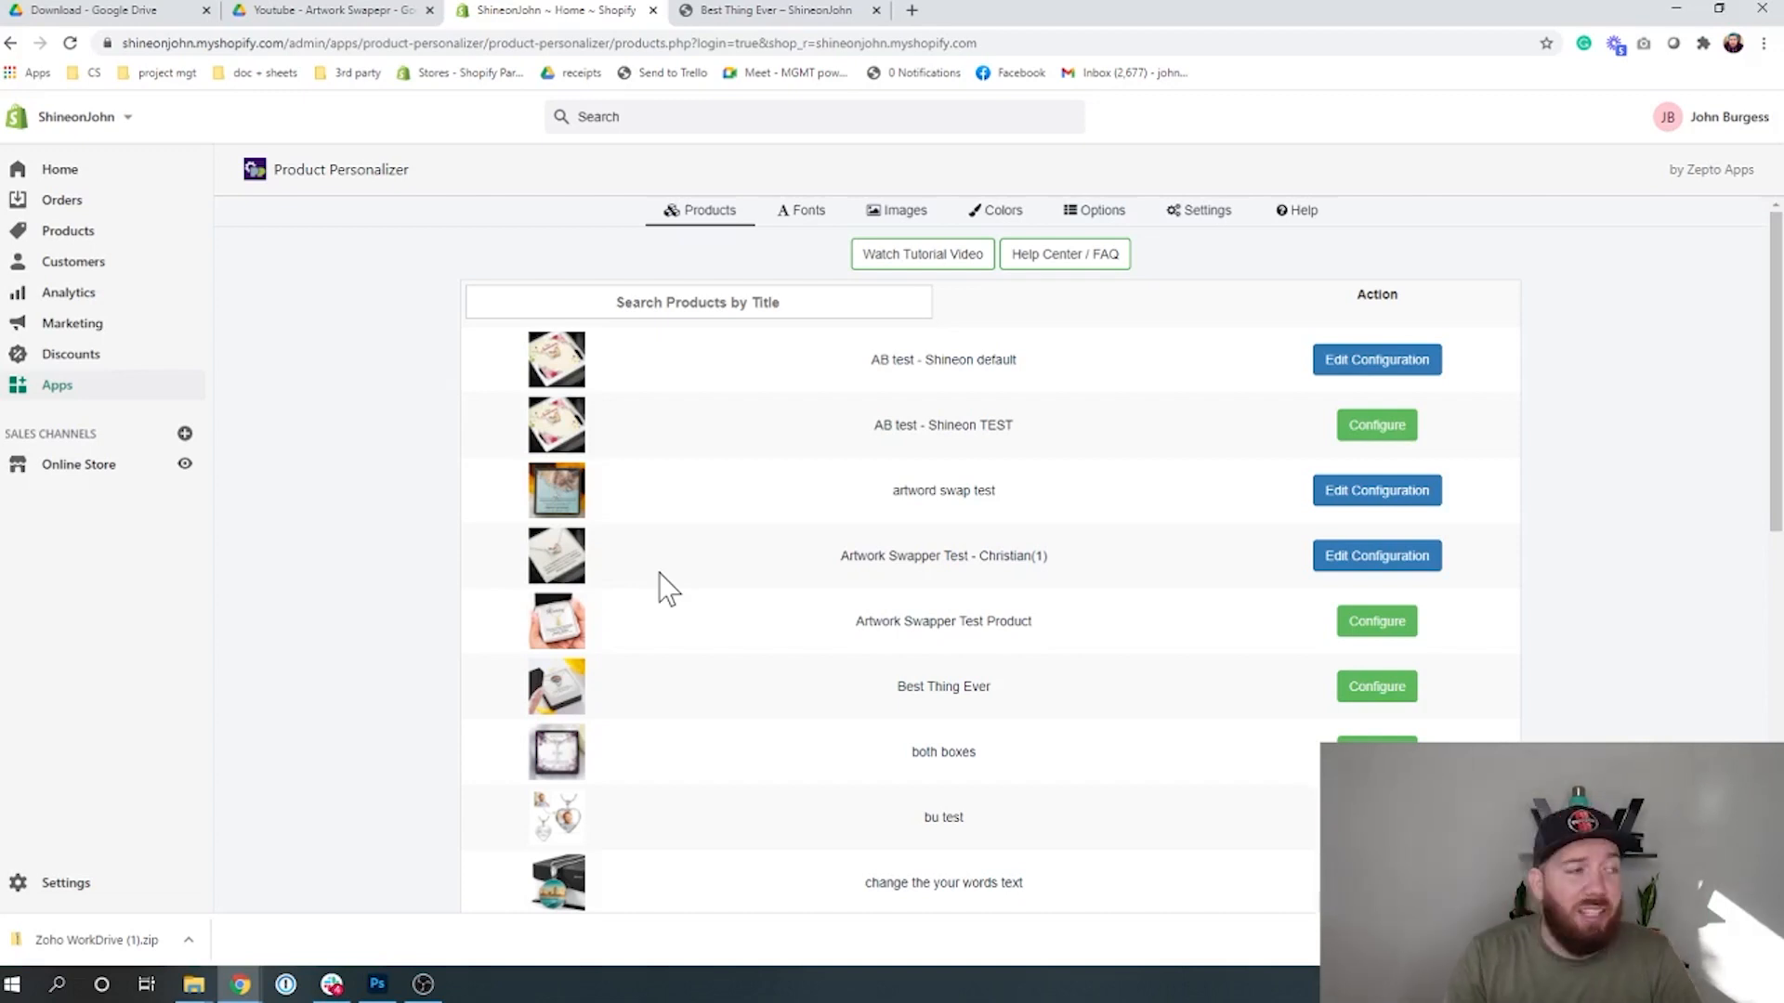
{"action": "left_click", "coordinate": [699, 303]}
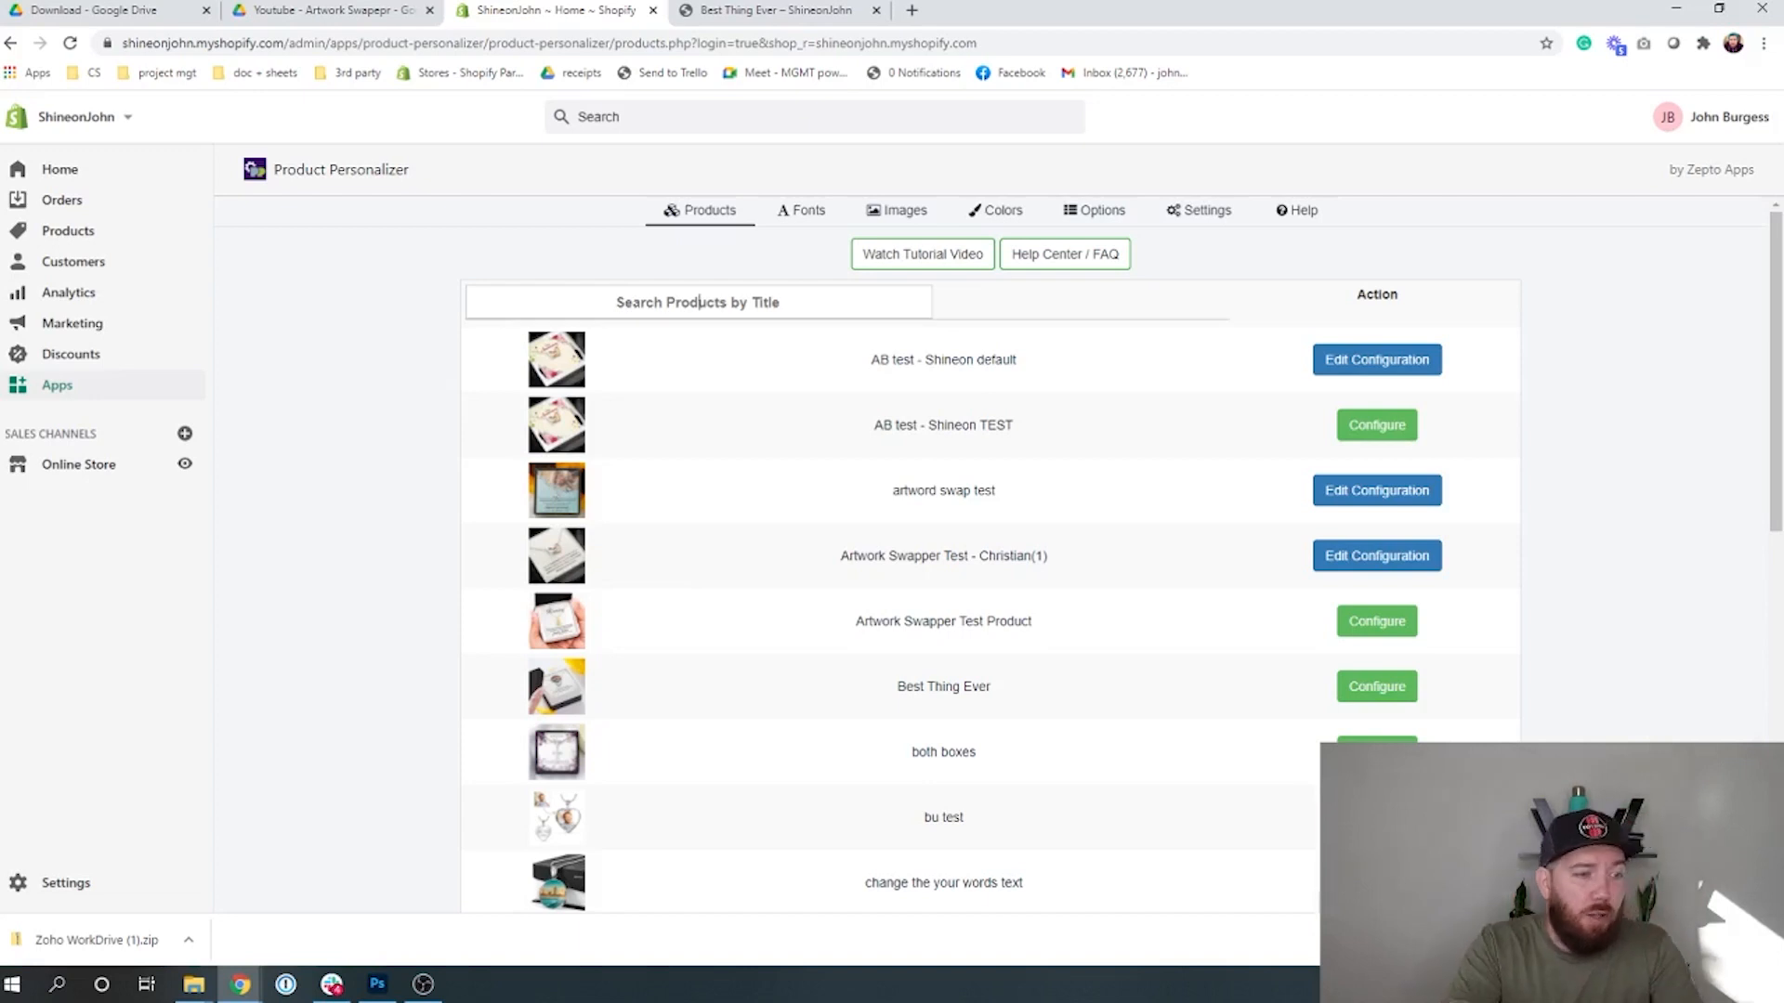
{"action": "type", "text": "best thi"}
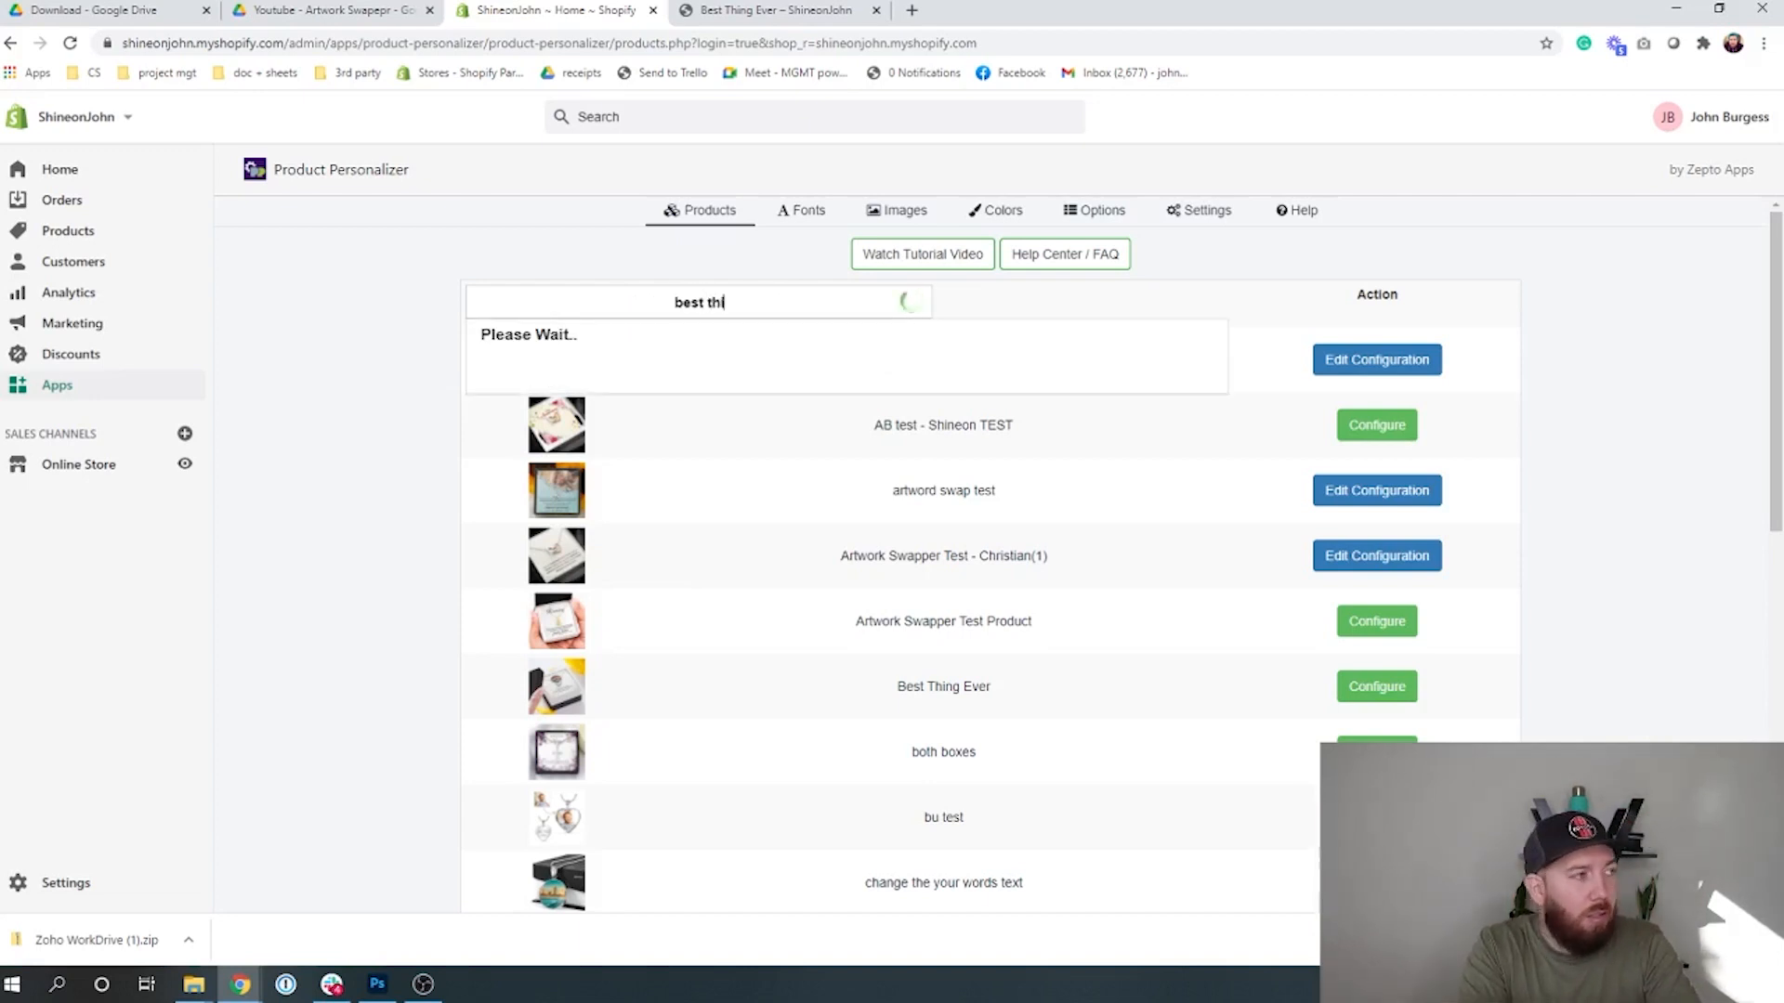
{"action": "type", "text": "ng ever"}
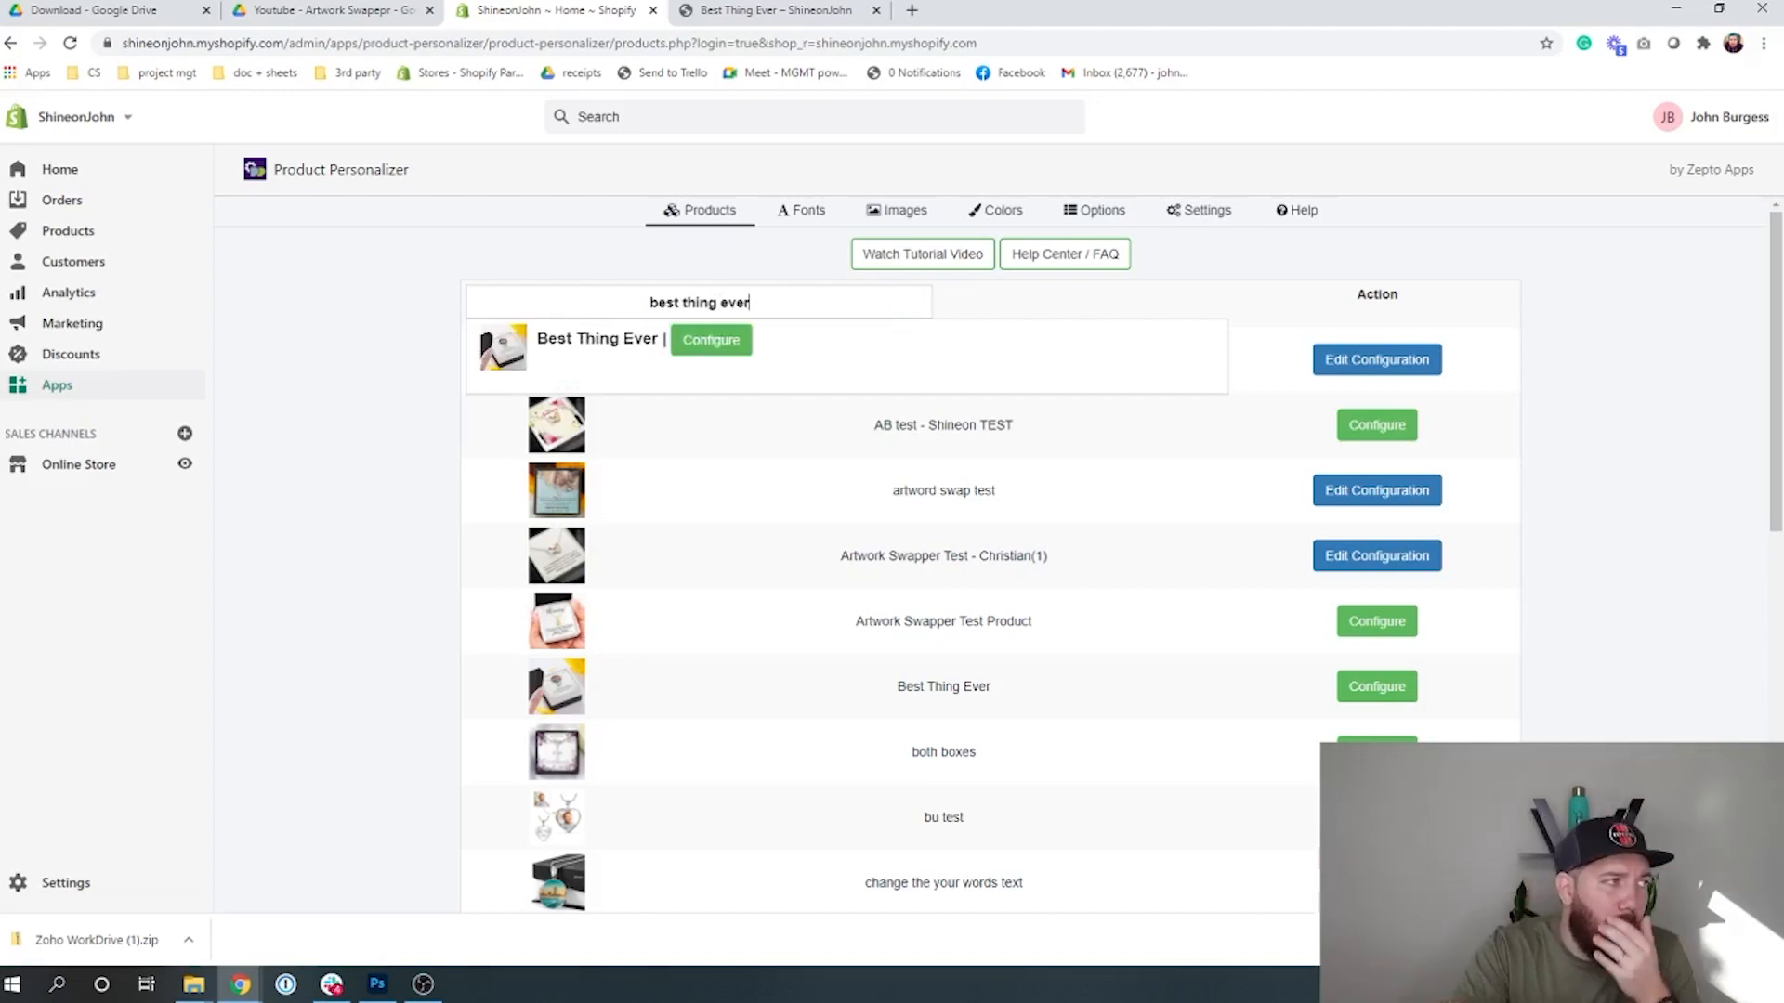
{"action": "left_click", "coordinate": [712, 340]}
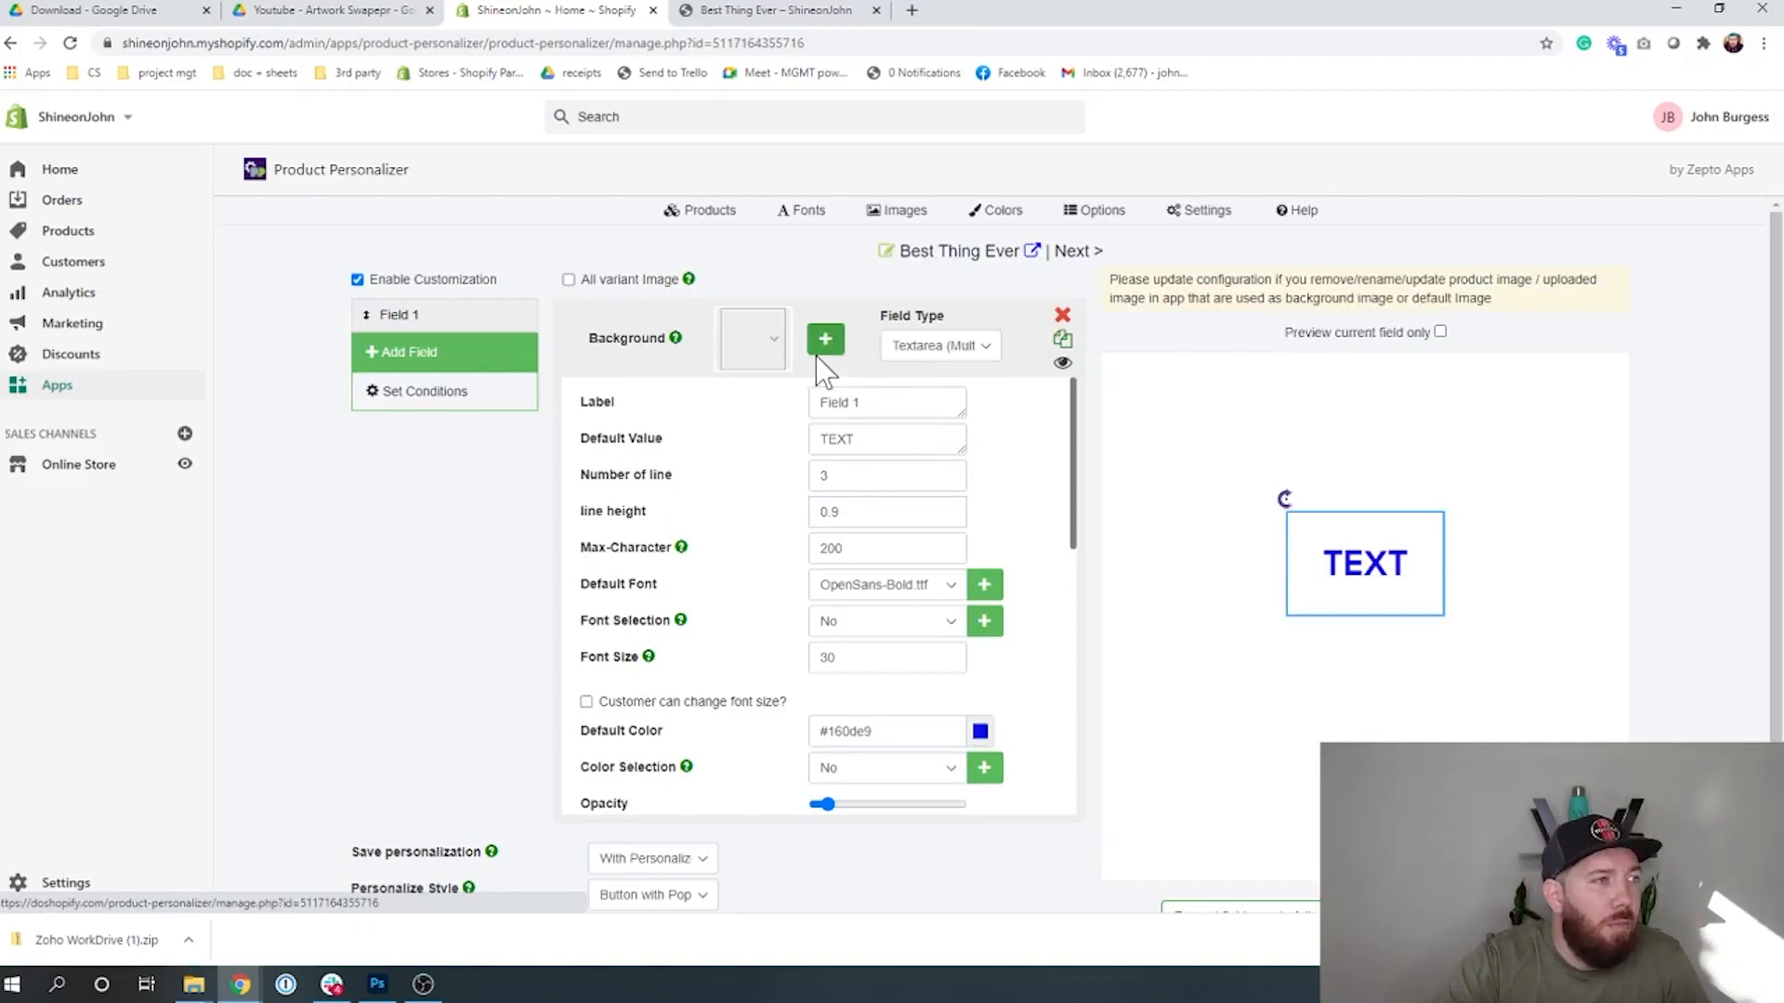
- Add an image upload field to the product's customization and label it "Image Upload"
{"action": "left_click", "coordinate": [434, 355]}
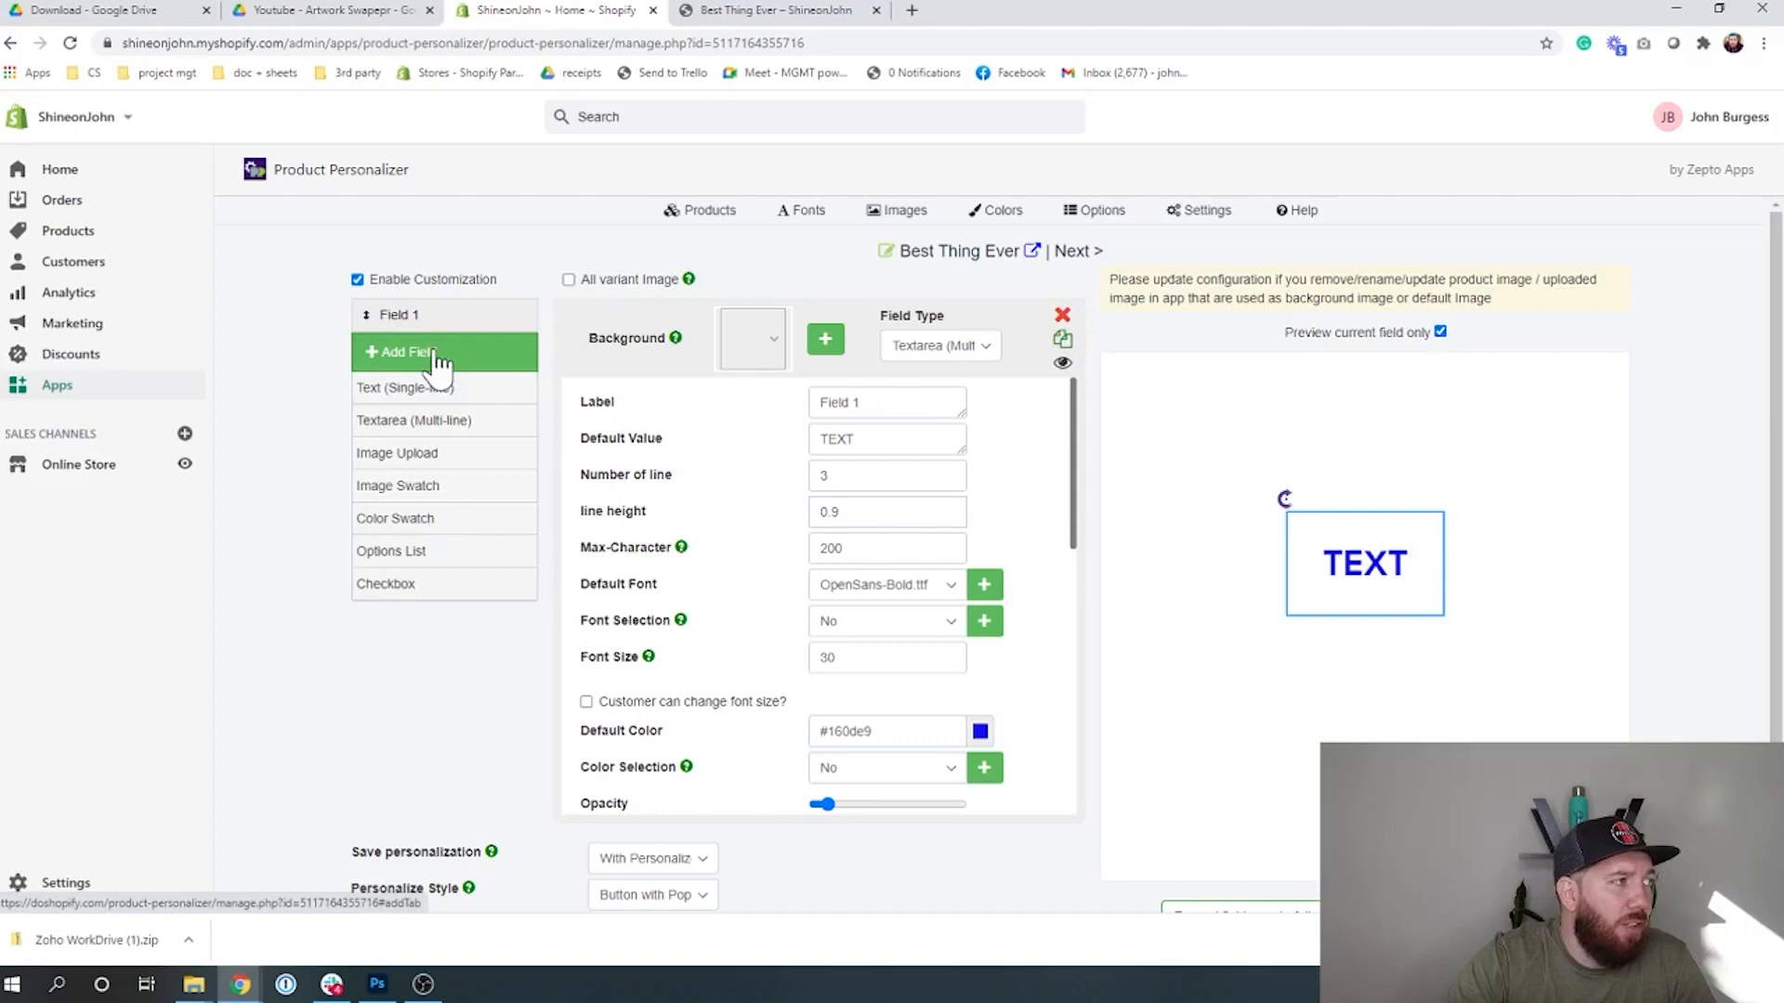
{"action": "left_click", "coordinate": [417, 455]}
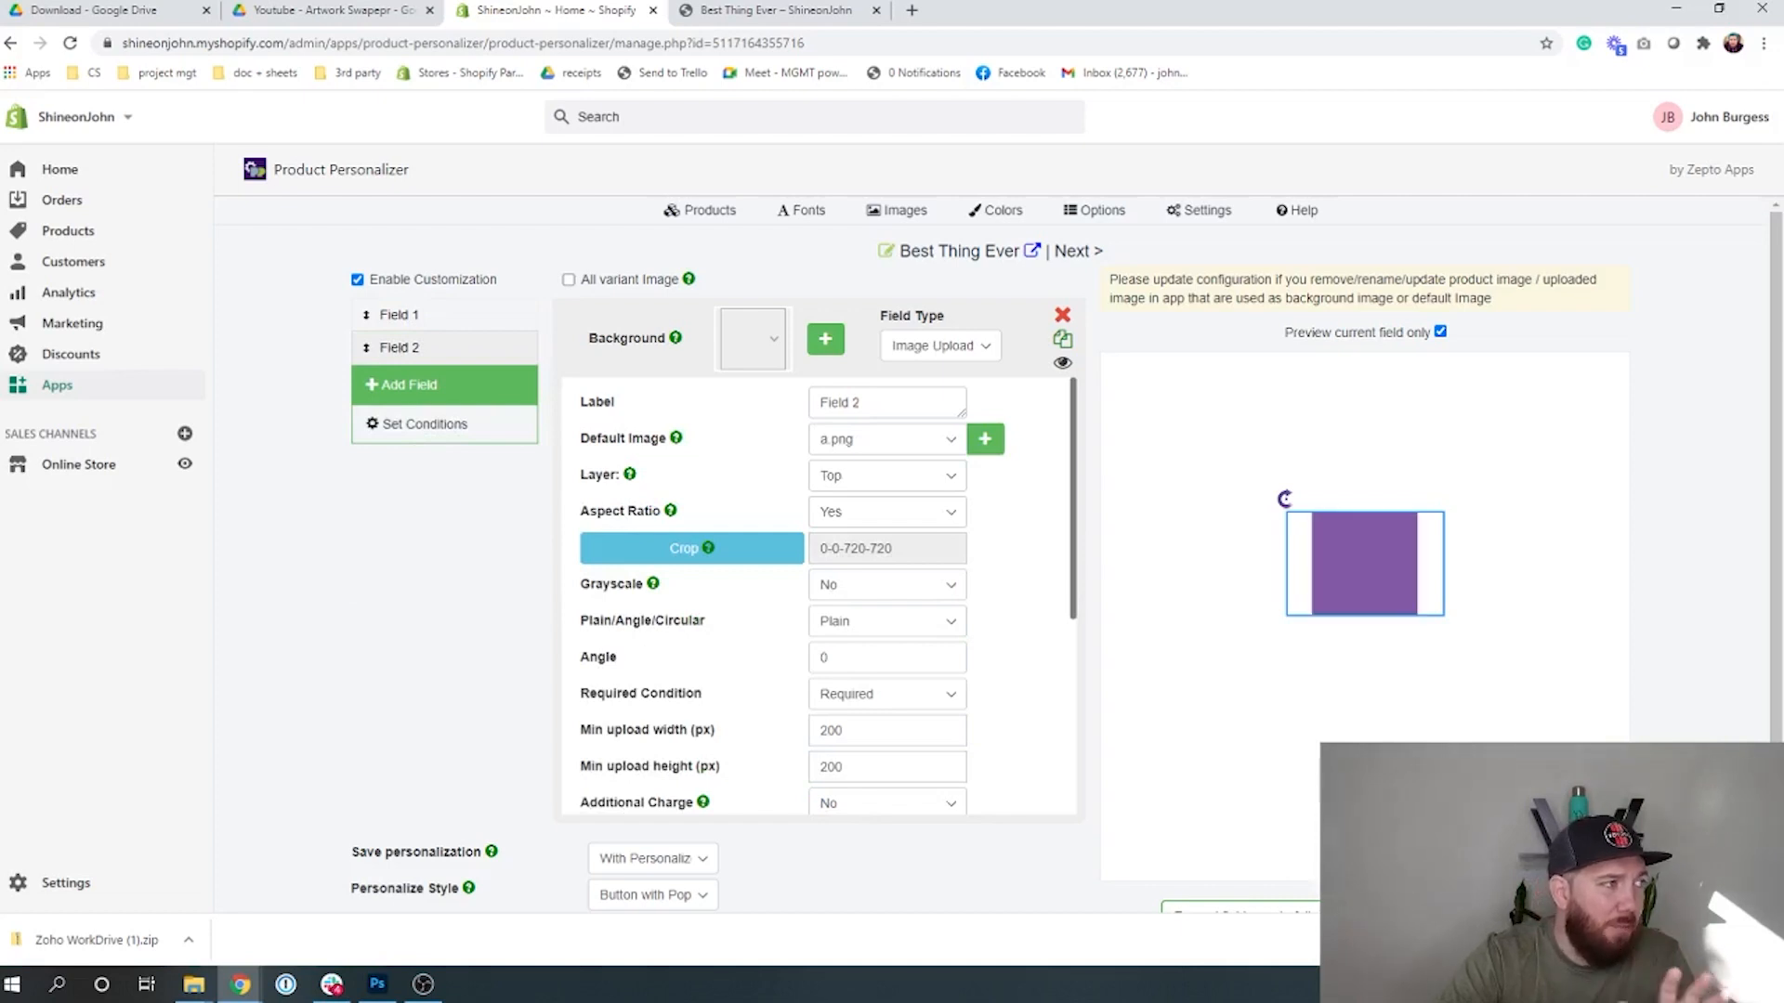
{"action": "left_click", "coordinate": [459, 318]}
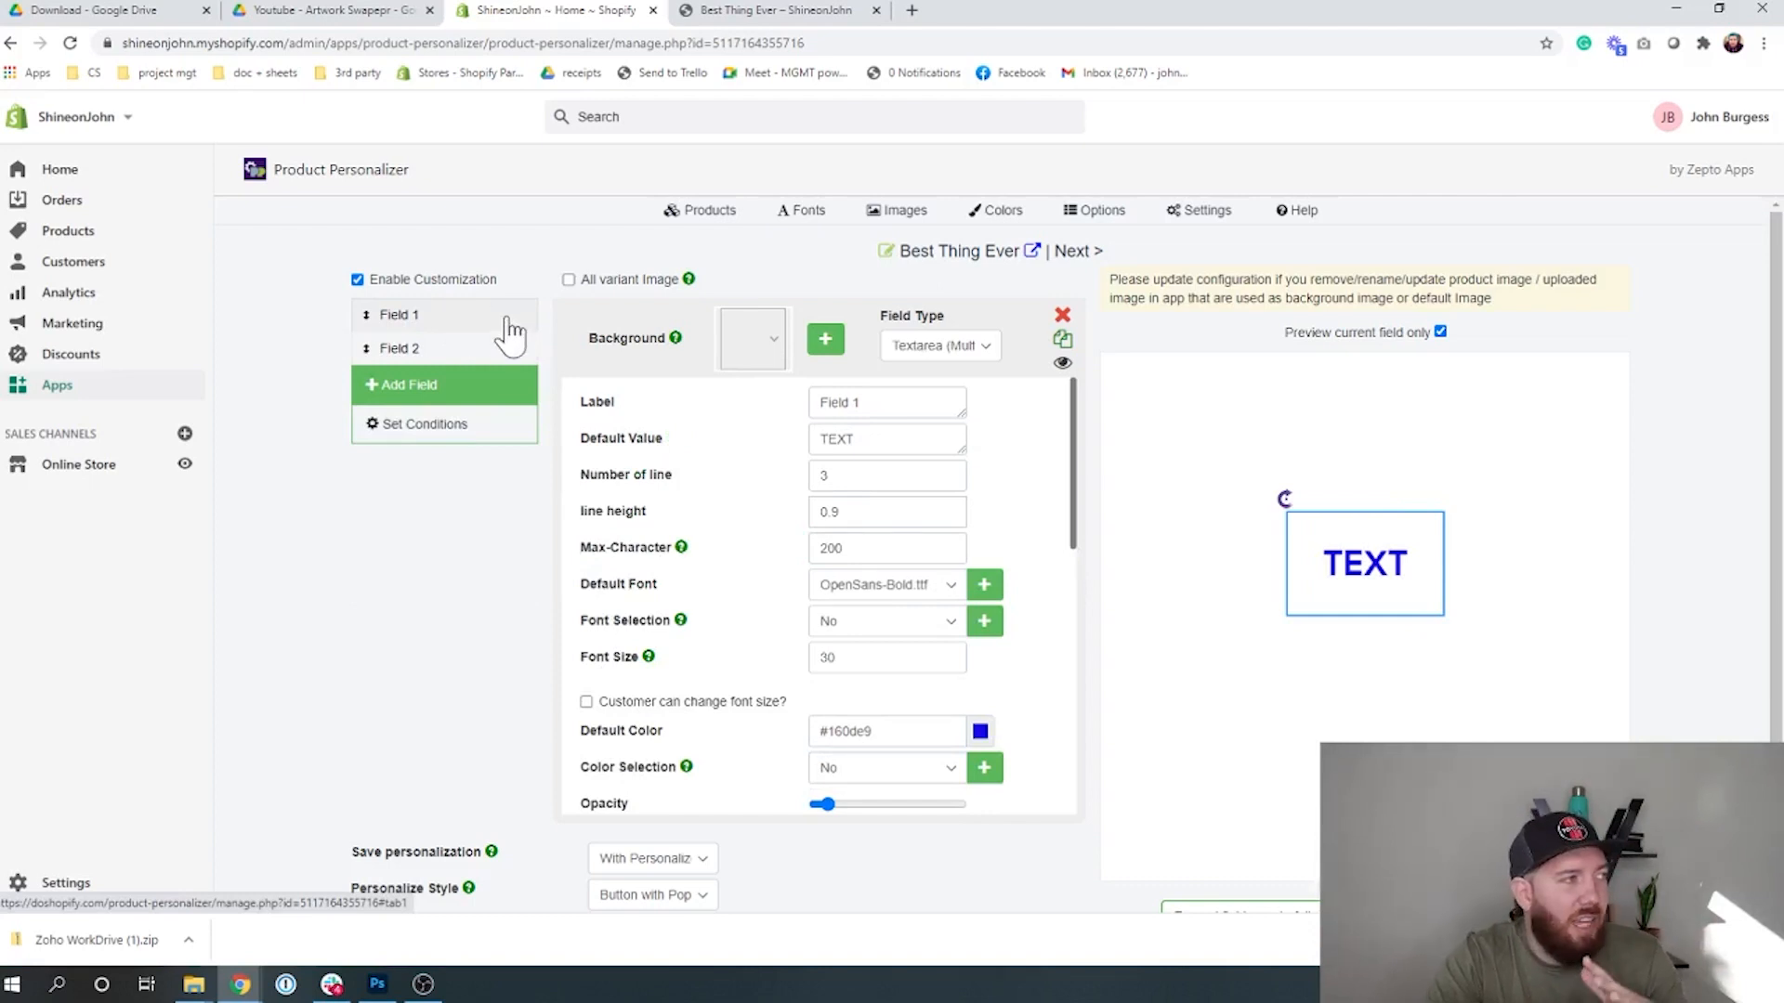
{"action": "left_click", "coordinate": [432, 351]}
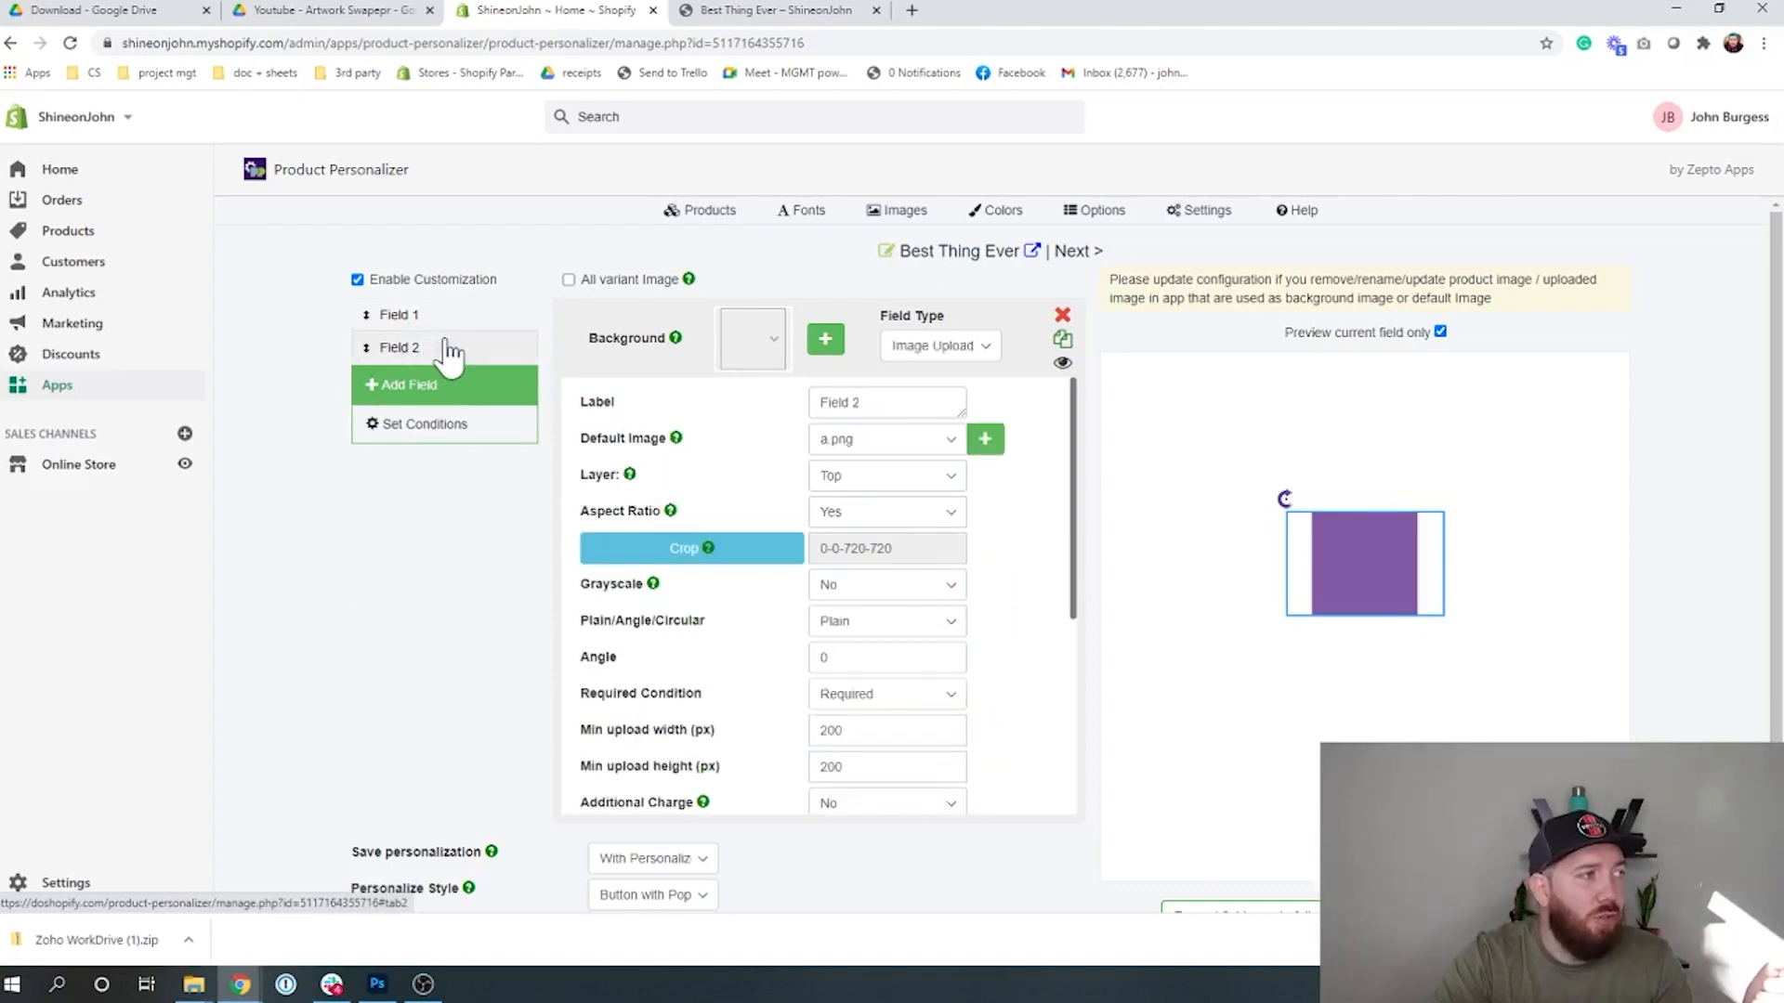
{"action": "left_click", "coordinate": [896, 401]}
{"action": "key", "text": "ctrl+a"}
{"action": "type", "text": "Image Upload"}
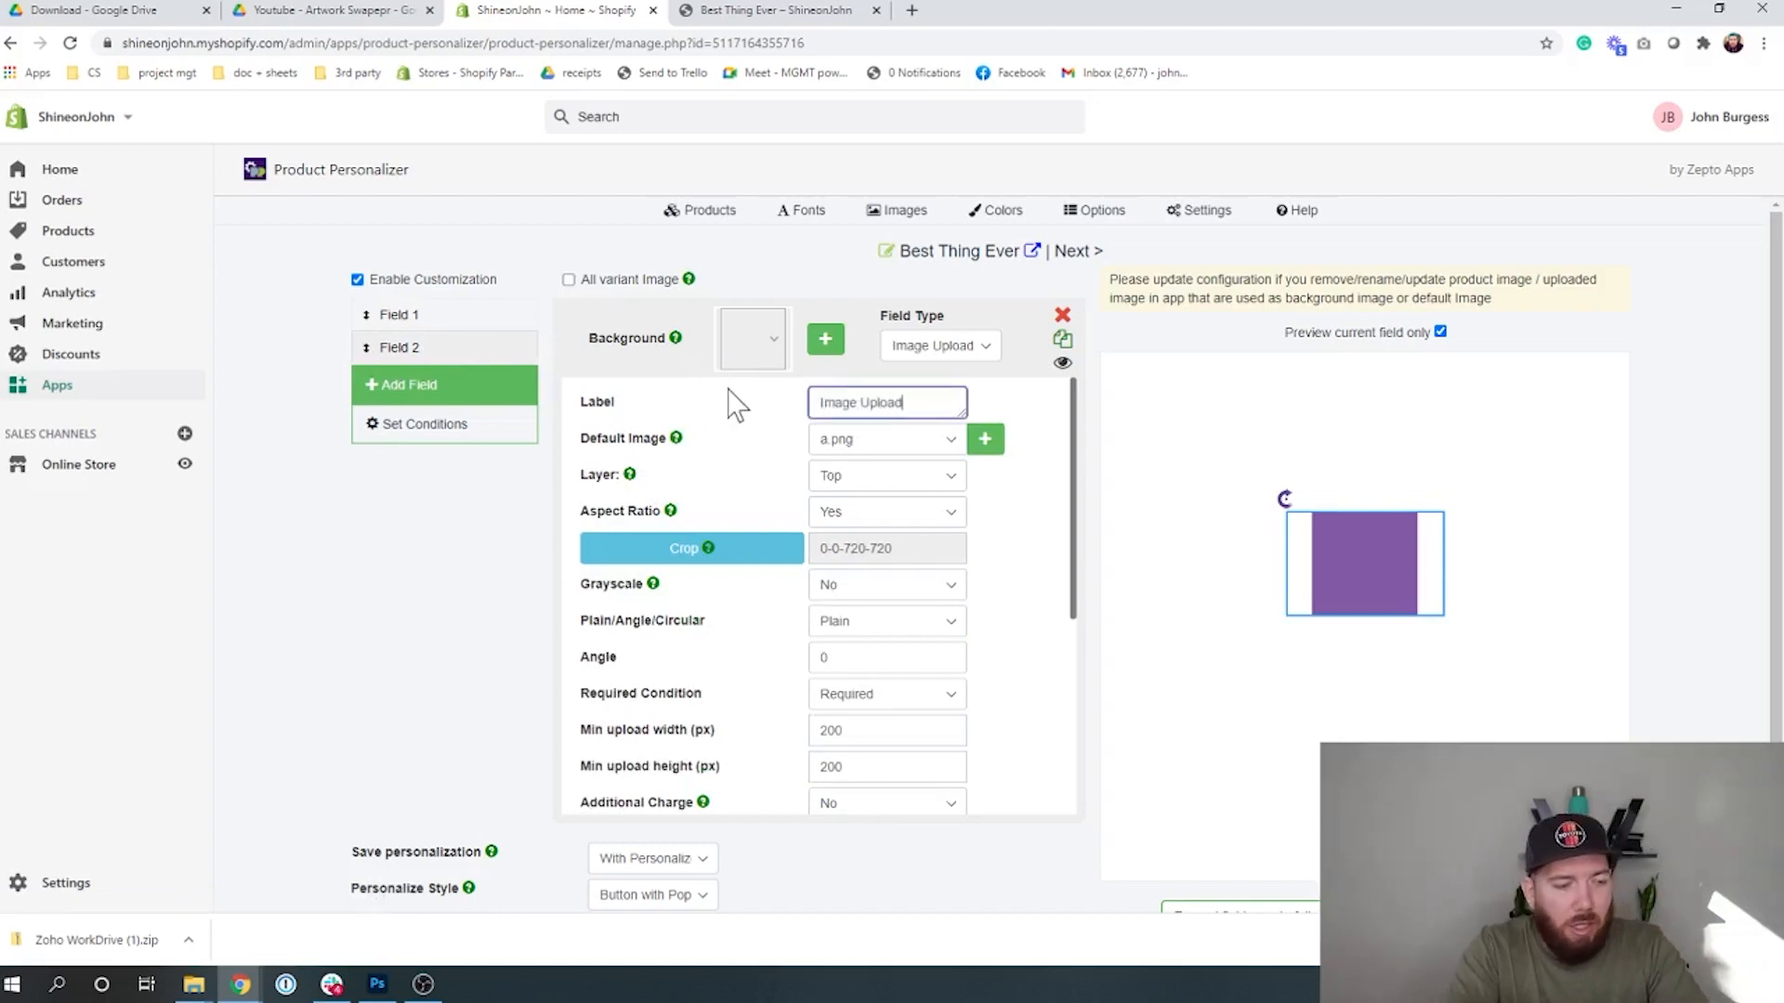
{"action": "left_click", "coordinate": [460, 537]}
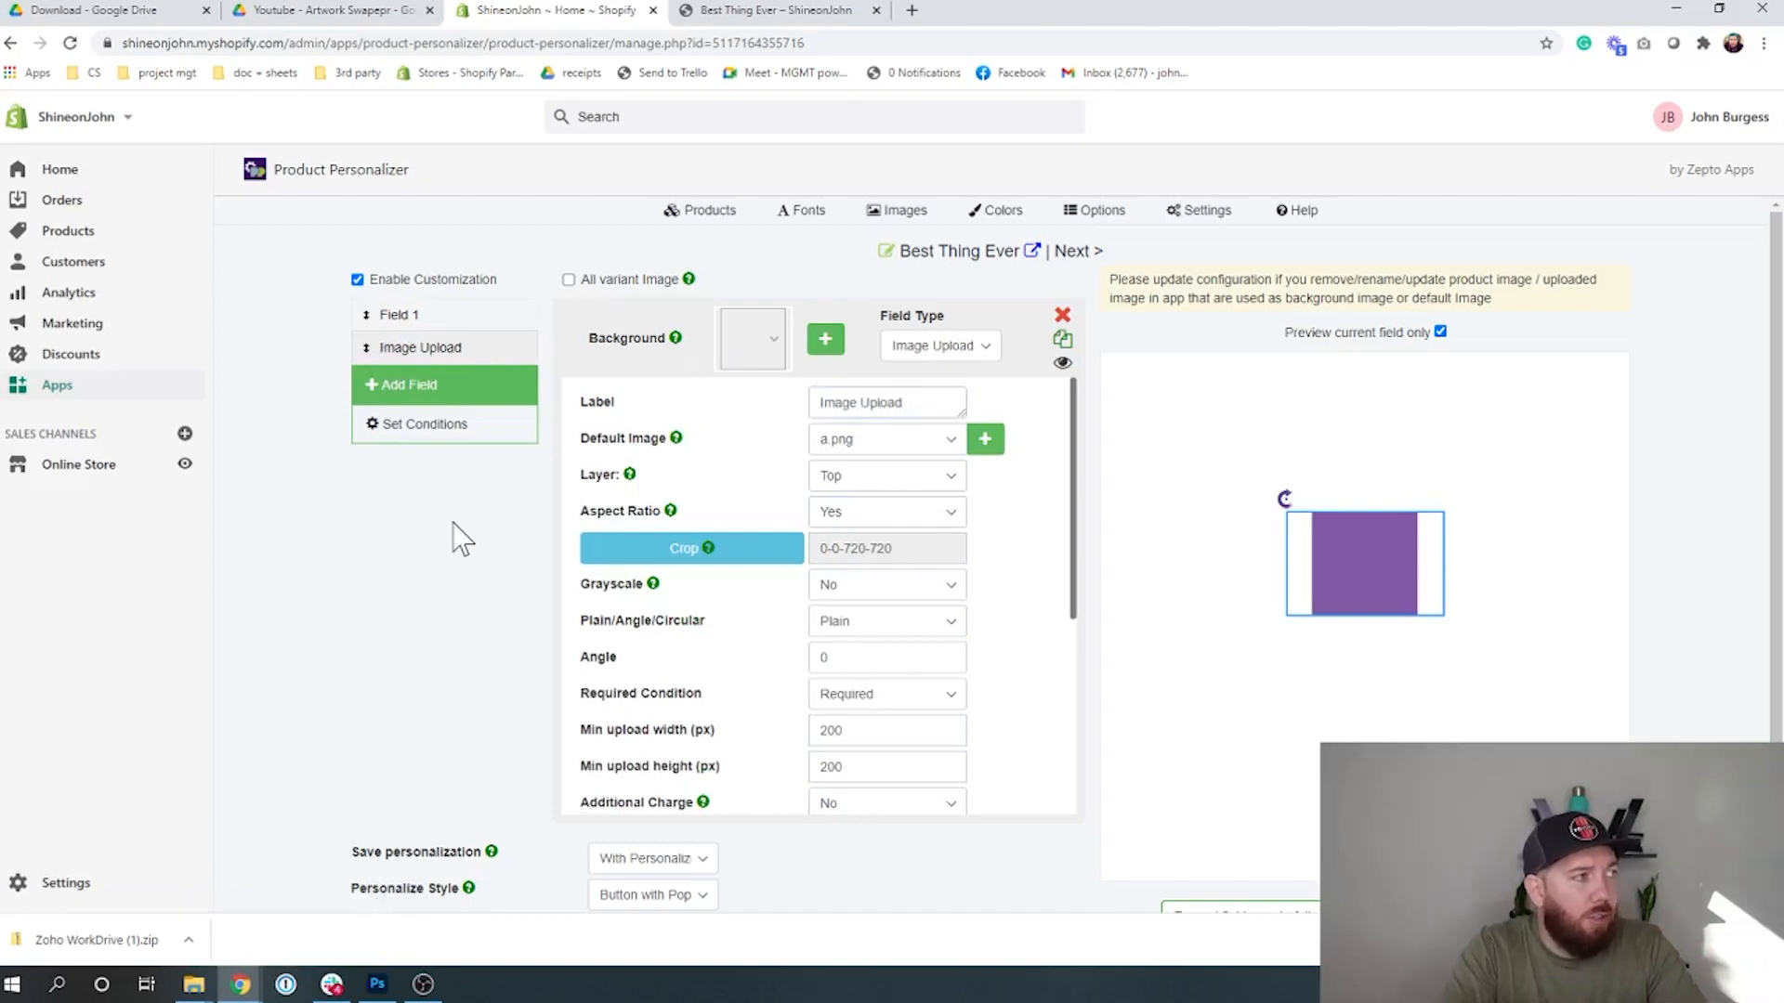
- Delete the default multi-line text field, Field 1, from the customization
{"action": "left_click", "coordinate": [418, 314]}
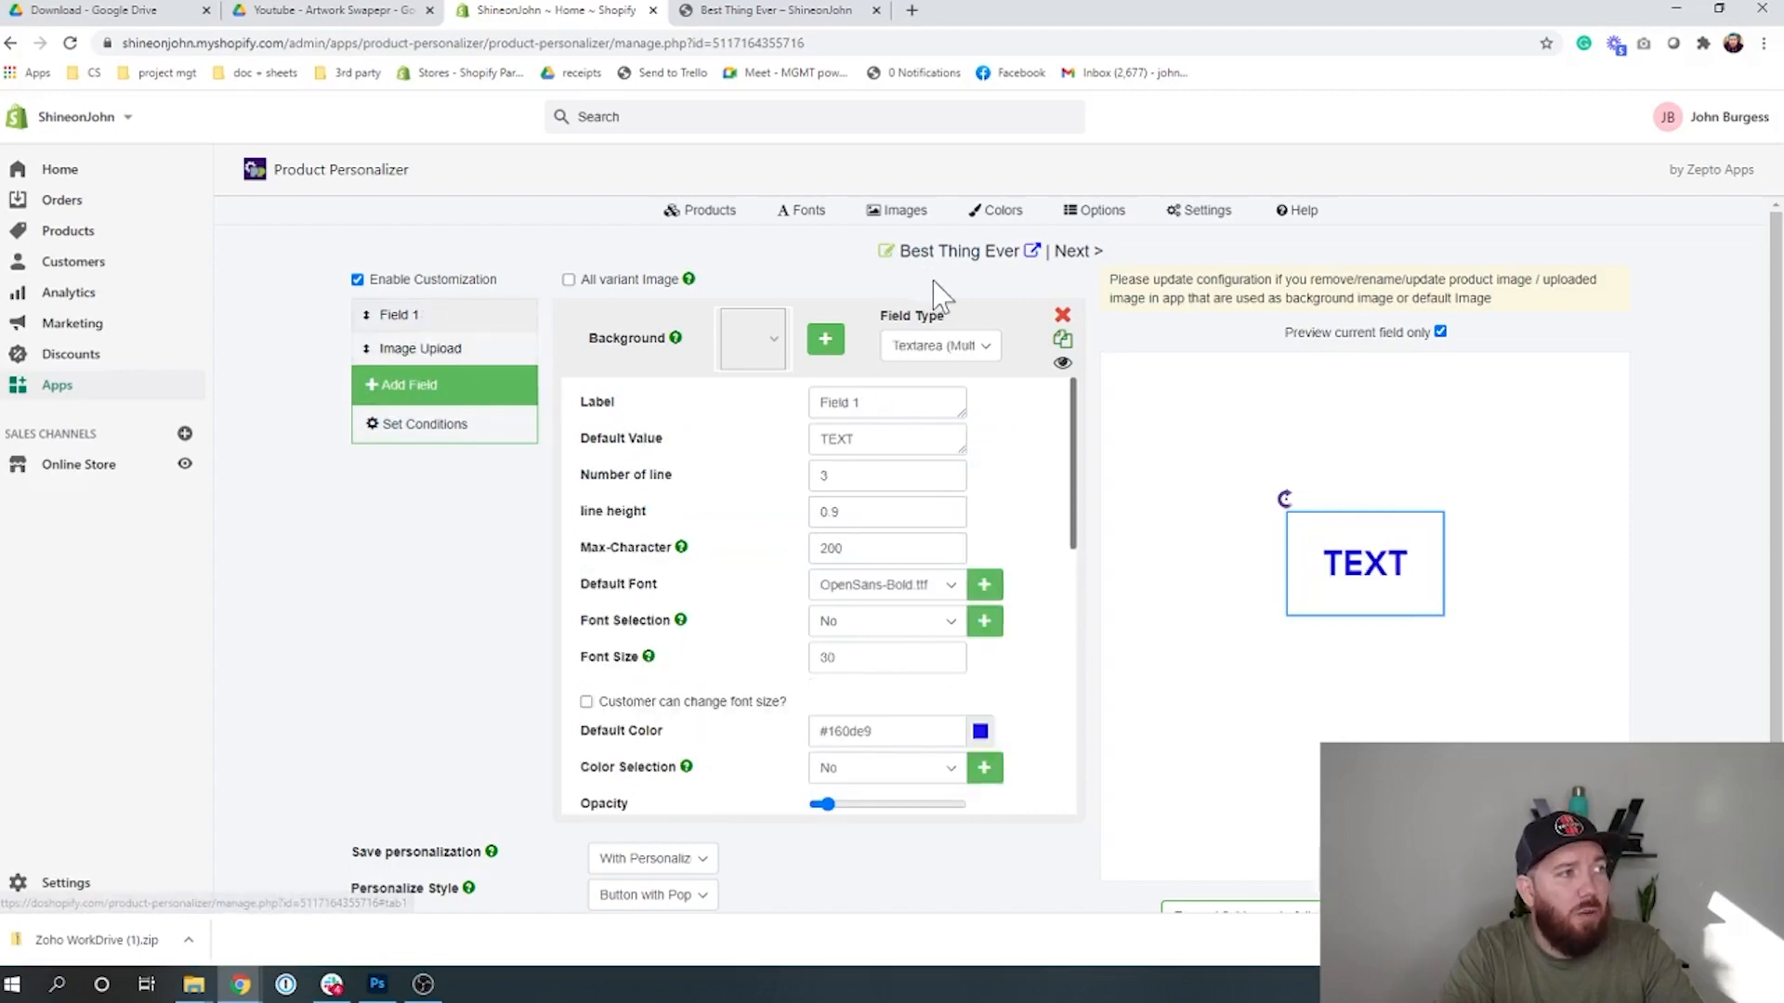
{"action": "left_click", "coordinate": [1060, 318]}
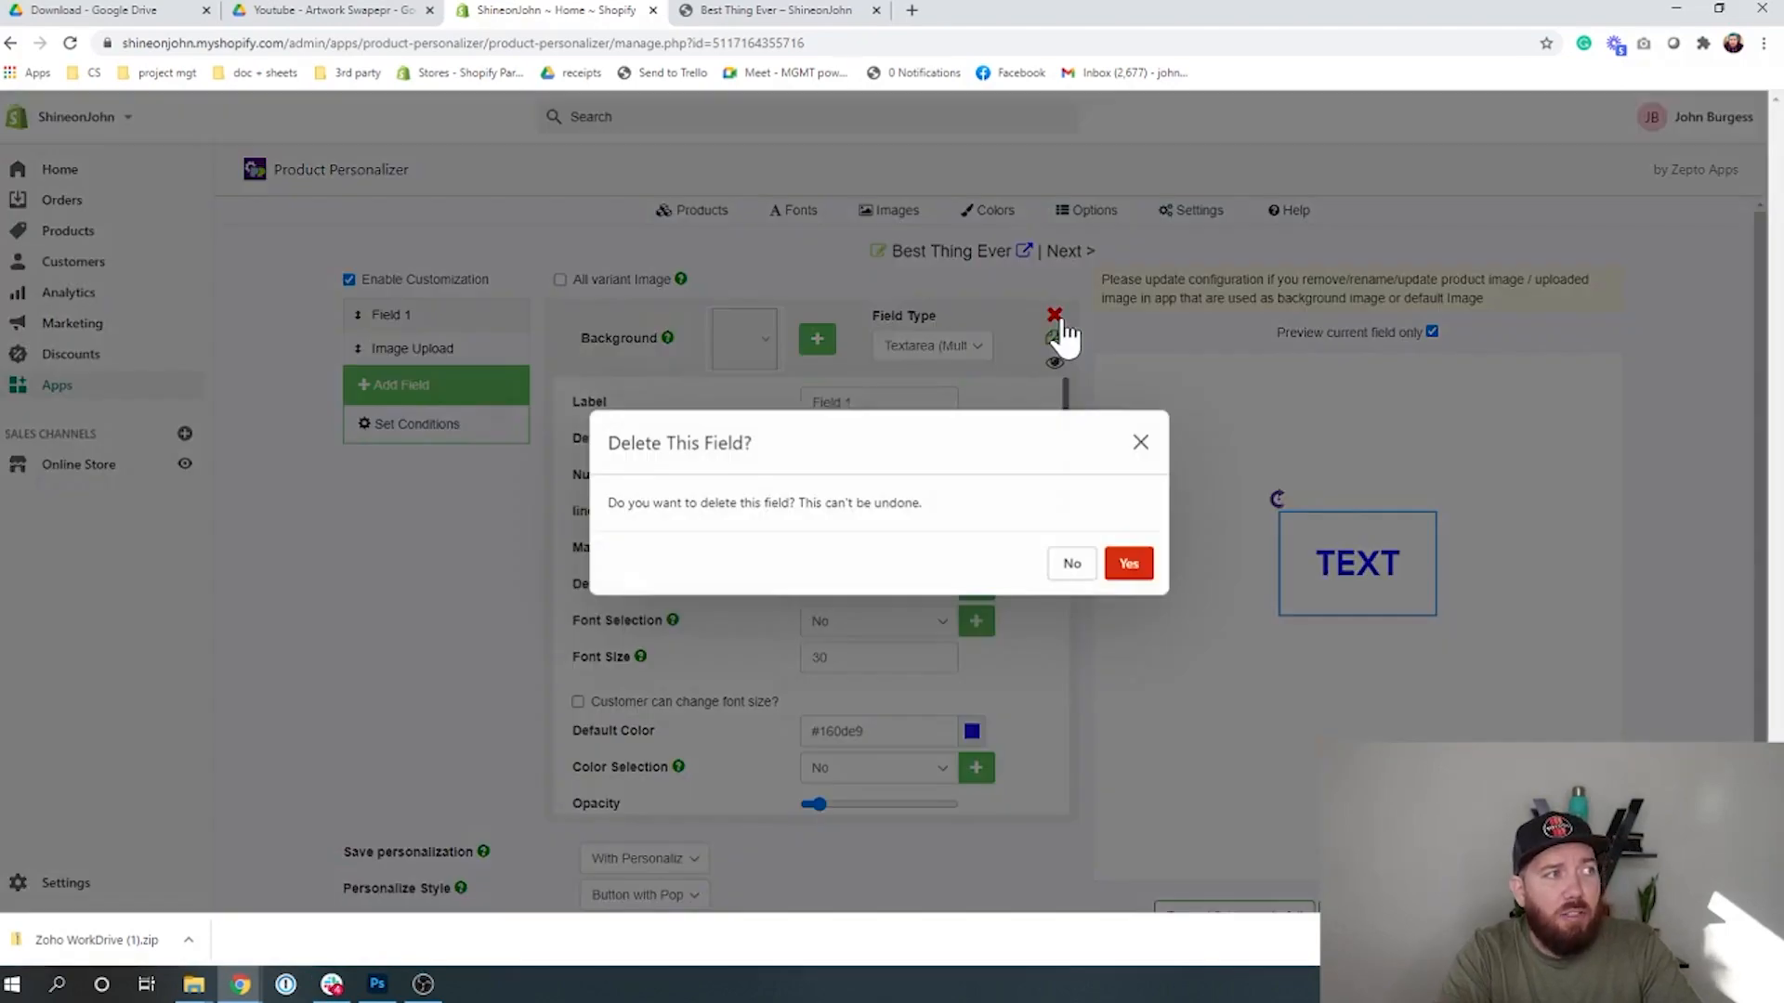
{"action": "left_click", "coordinate": [1130, 563]}
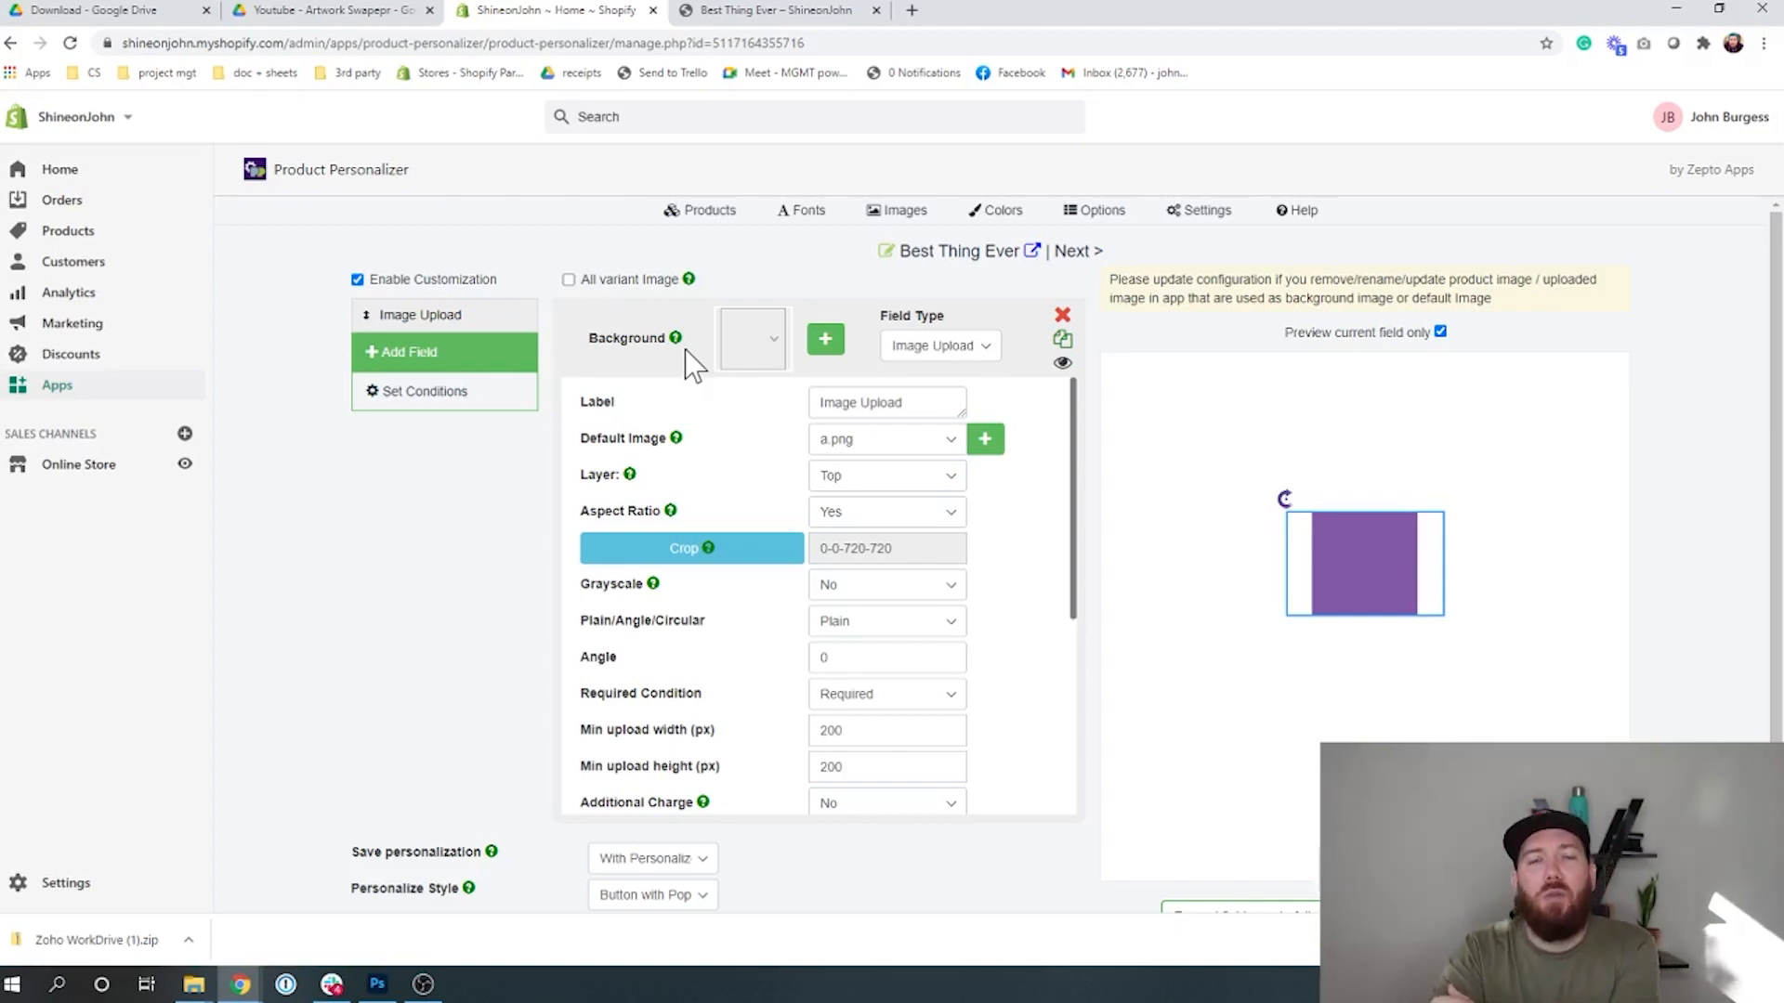
- Upload "Finding you was the- Artwork sawpper.png" as the background image of the Image Upload field
{"action": "left_click", "coordinate": [823, 341]}
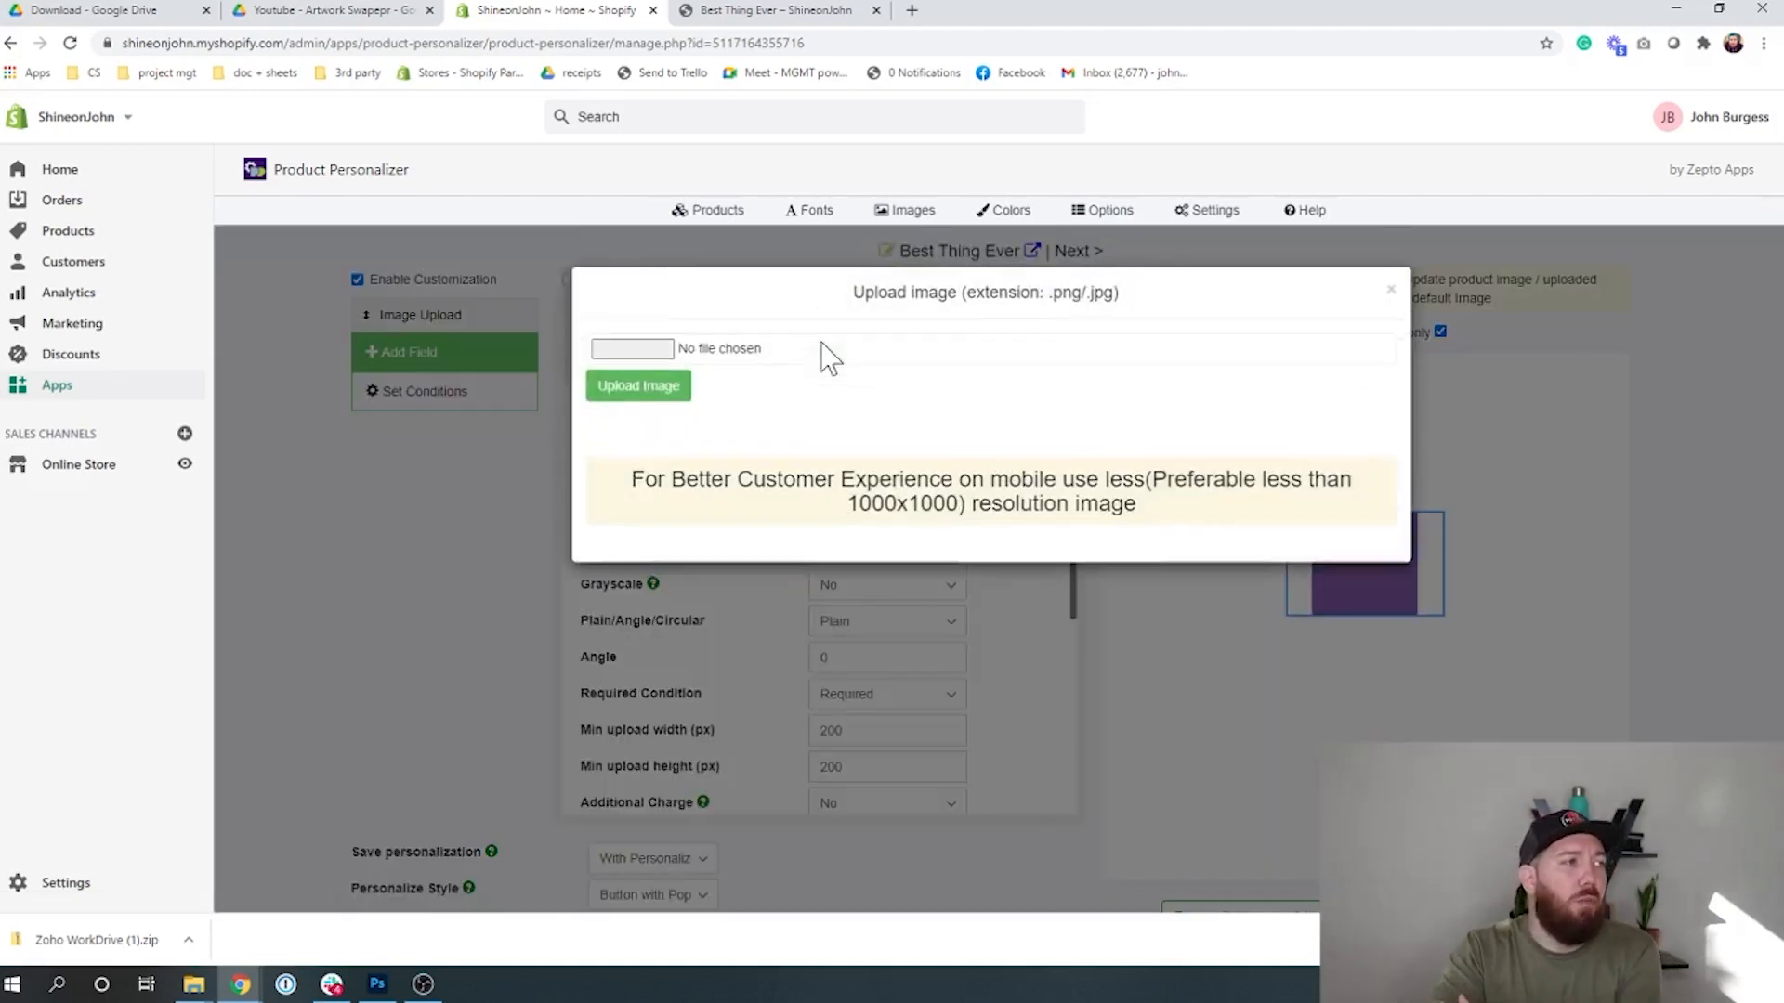
{"action": "left_click", "coordinate": [622, 409]}
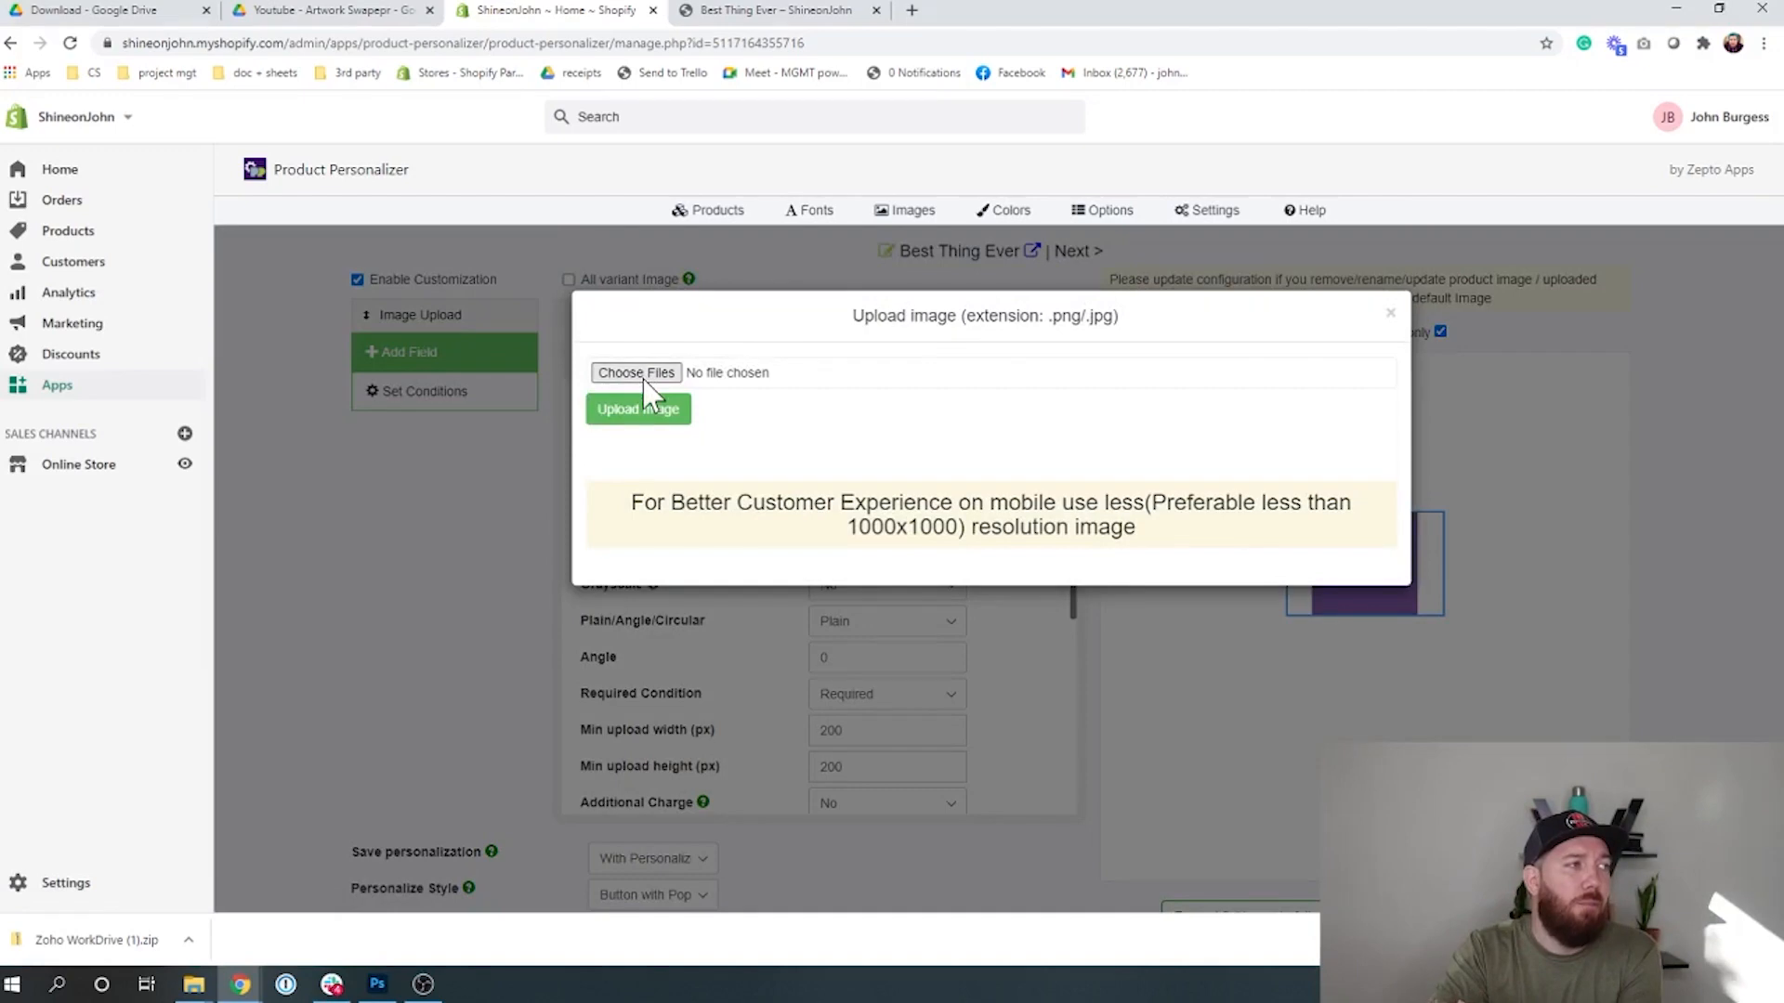
{"action": "left_click", "coordinate": [641, 373]}
{"action": "left_click", "coordinate": [390, 177]}
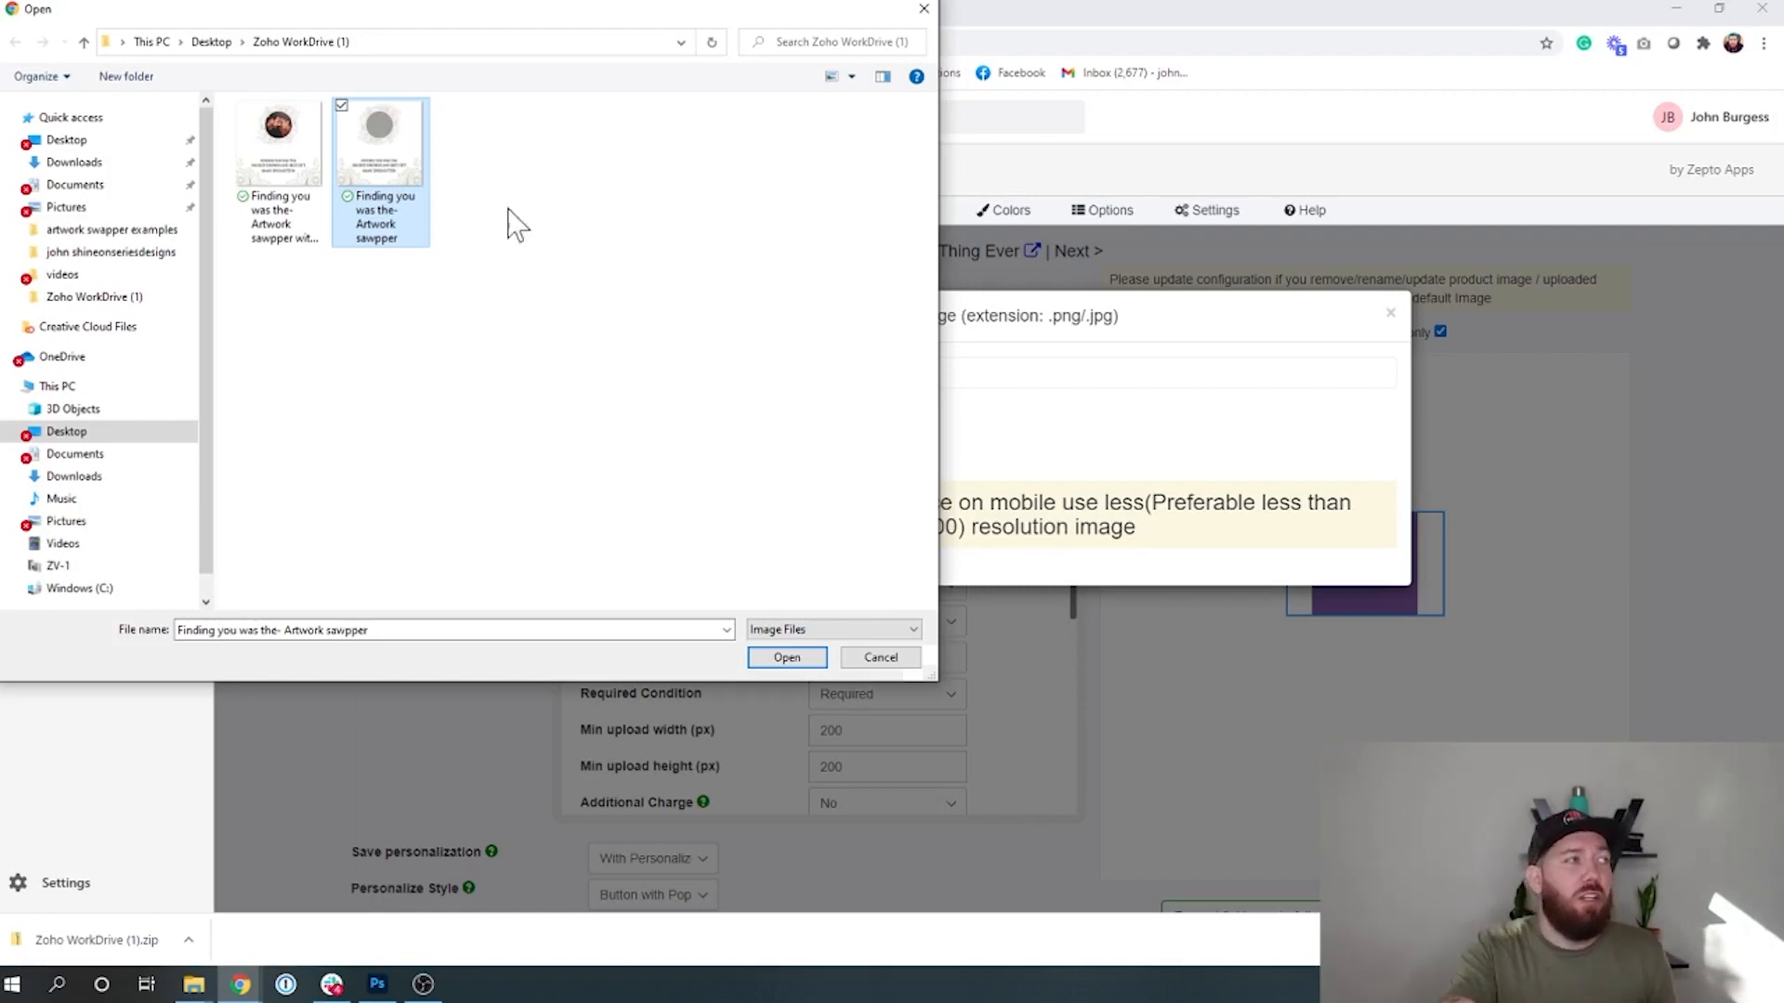
{"action": "double_click", "coordinate": [395, 156]}
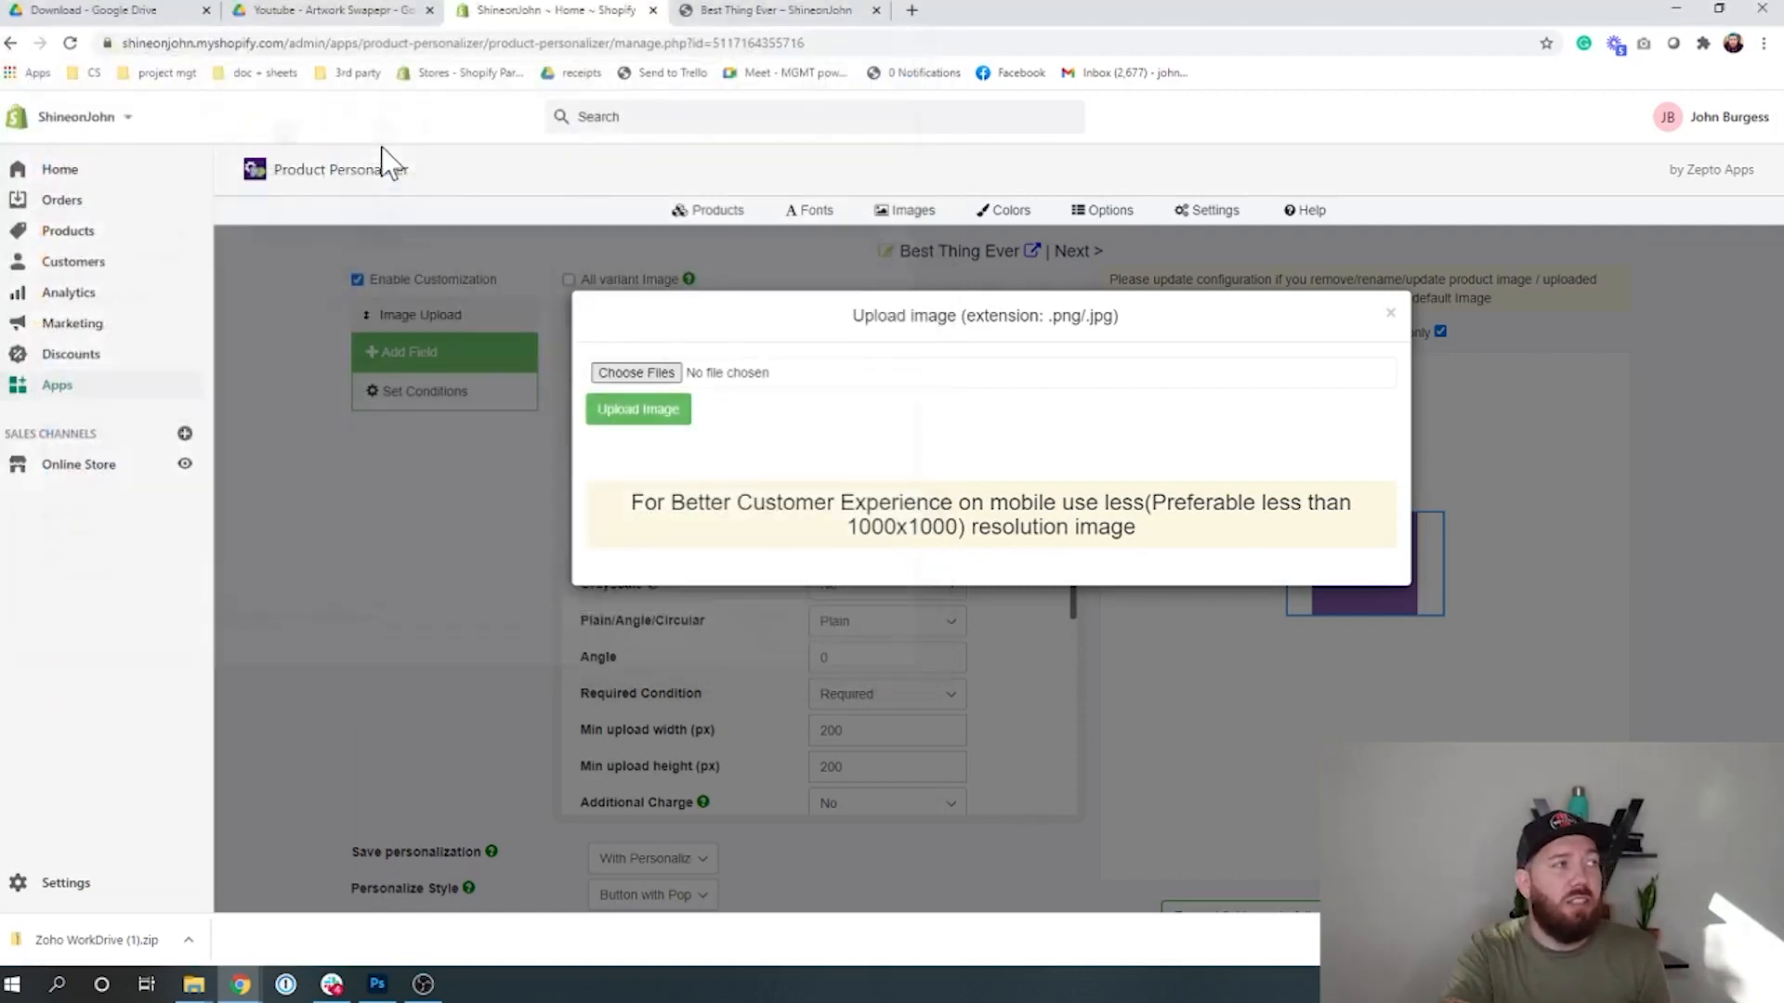
{"action": "left_click", "coordinate": [640, 417]}
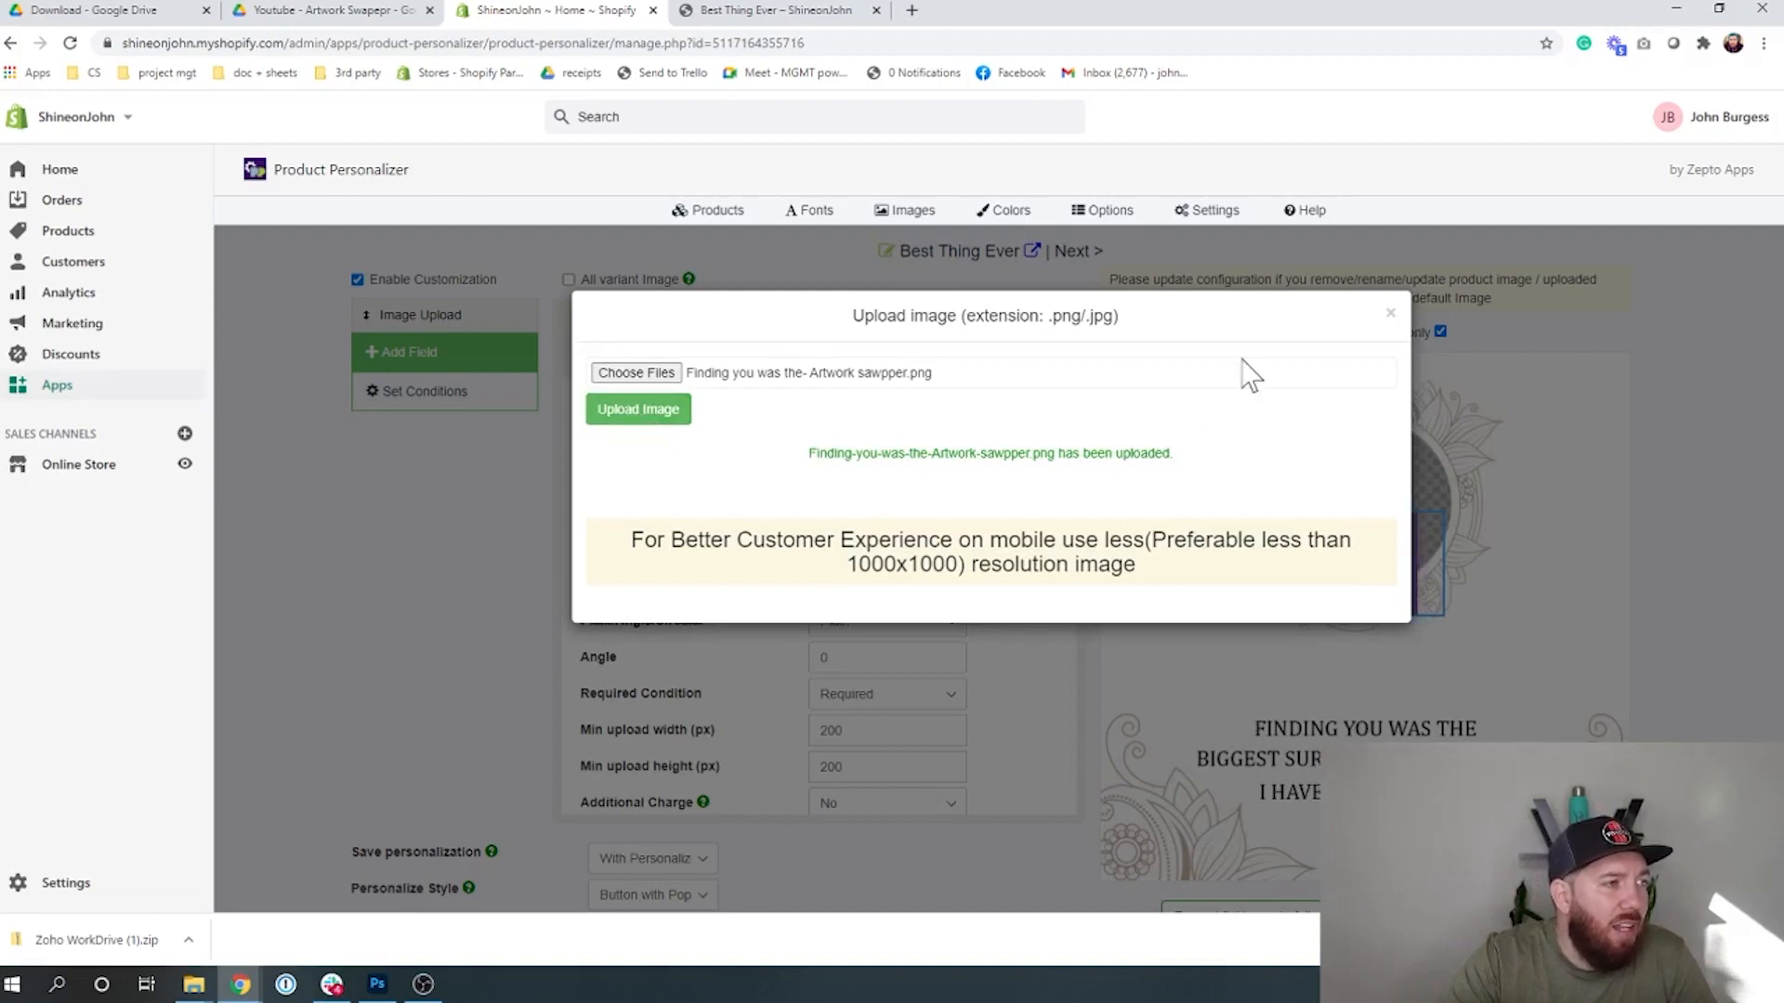
{"action": "left_click", "coordinate": [1390, 314]}
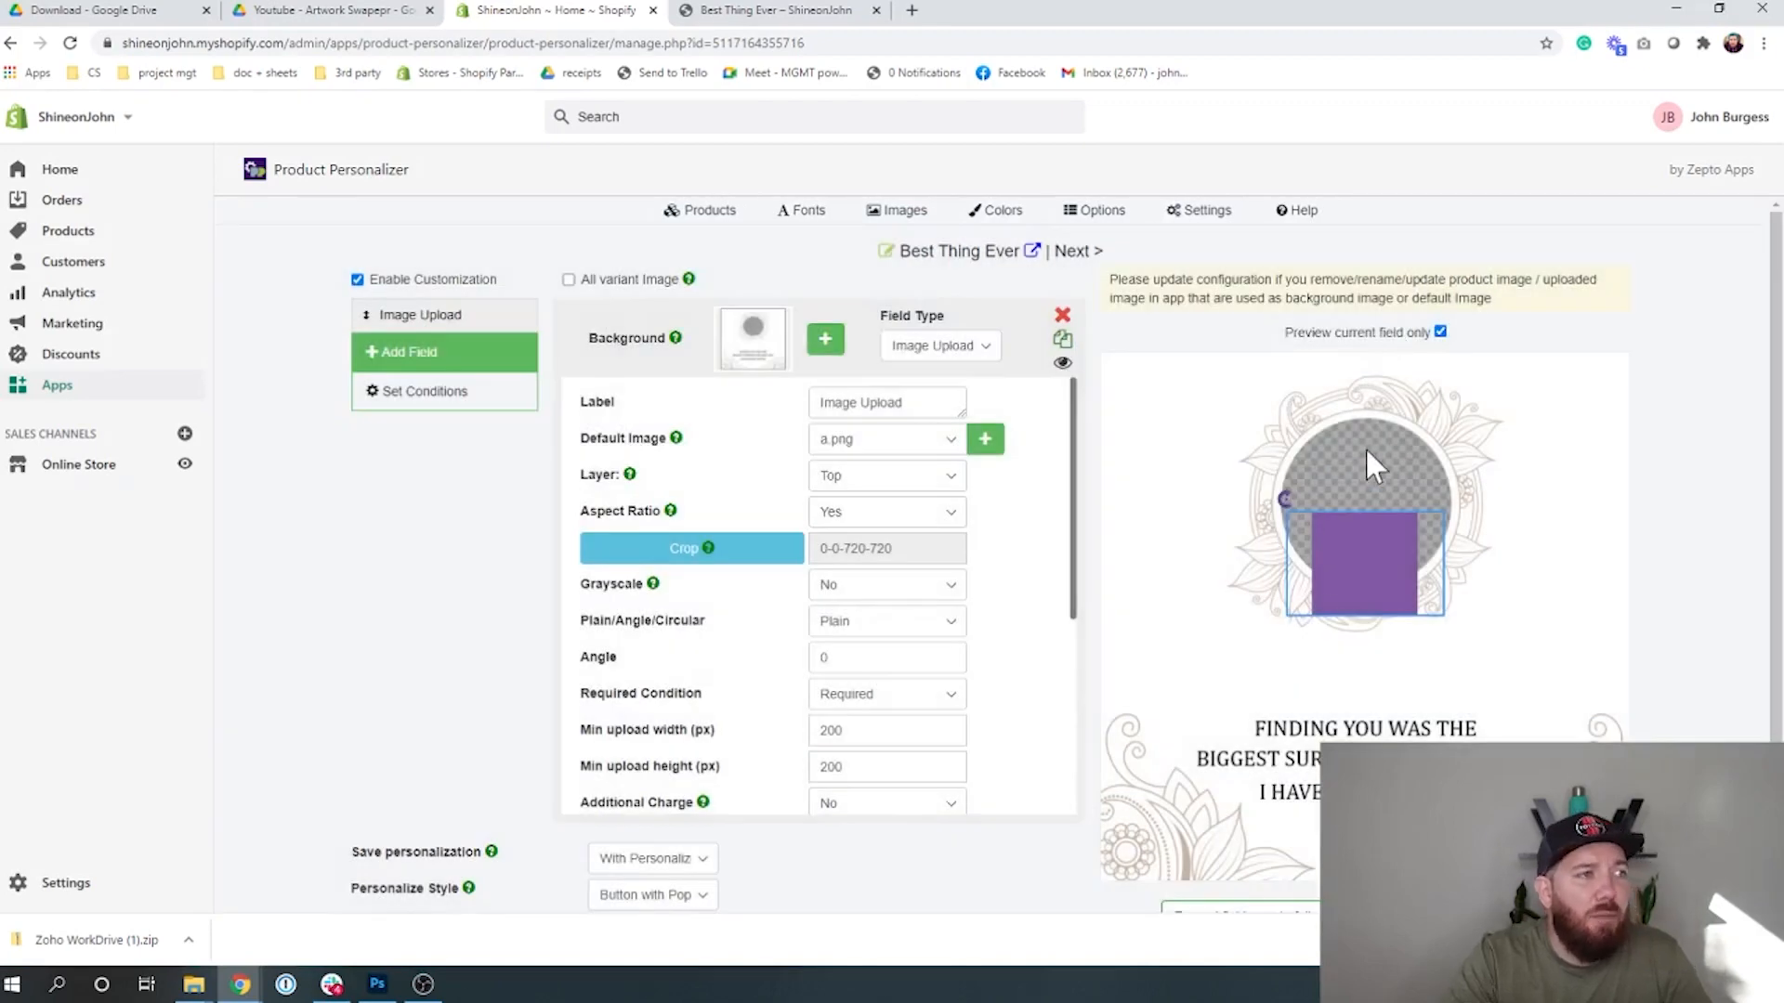
- Move the purple image placeholder around the card preview, leaving it over the upper-left edge of the round photo cut-out
{"action": "left_click_drag", "start_coordinate": [1346, 555], "coordinate": [1521, 790]}
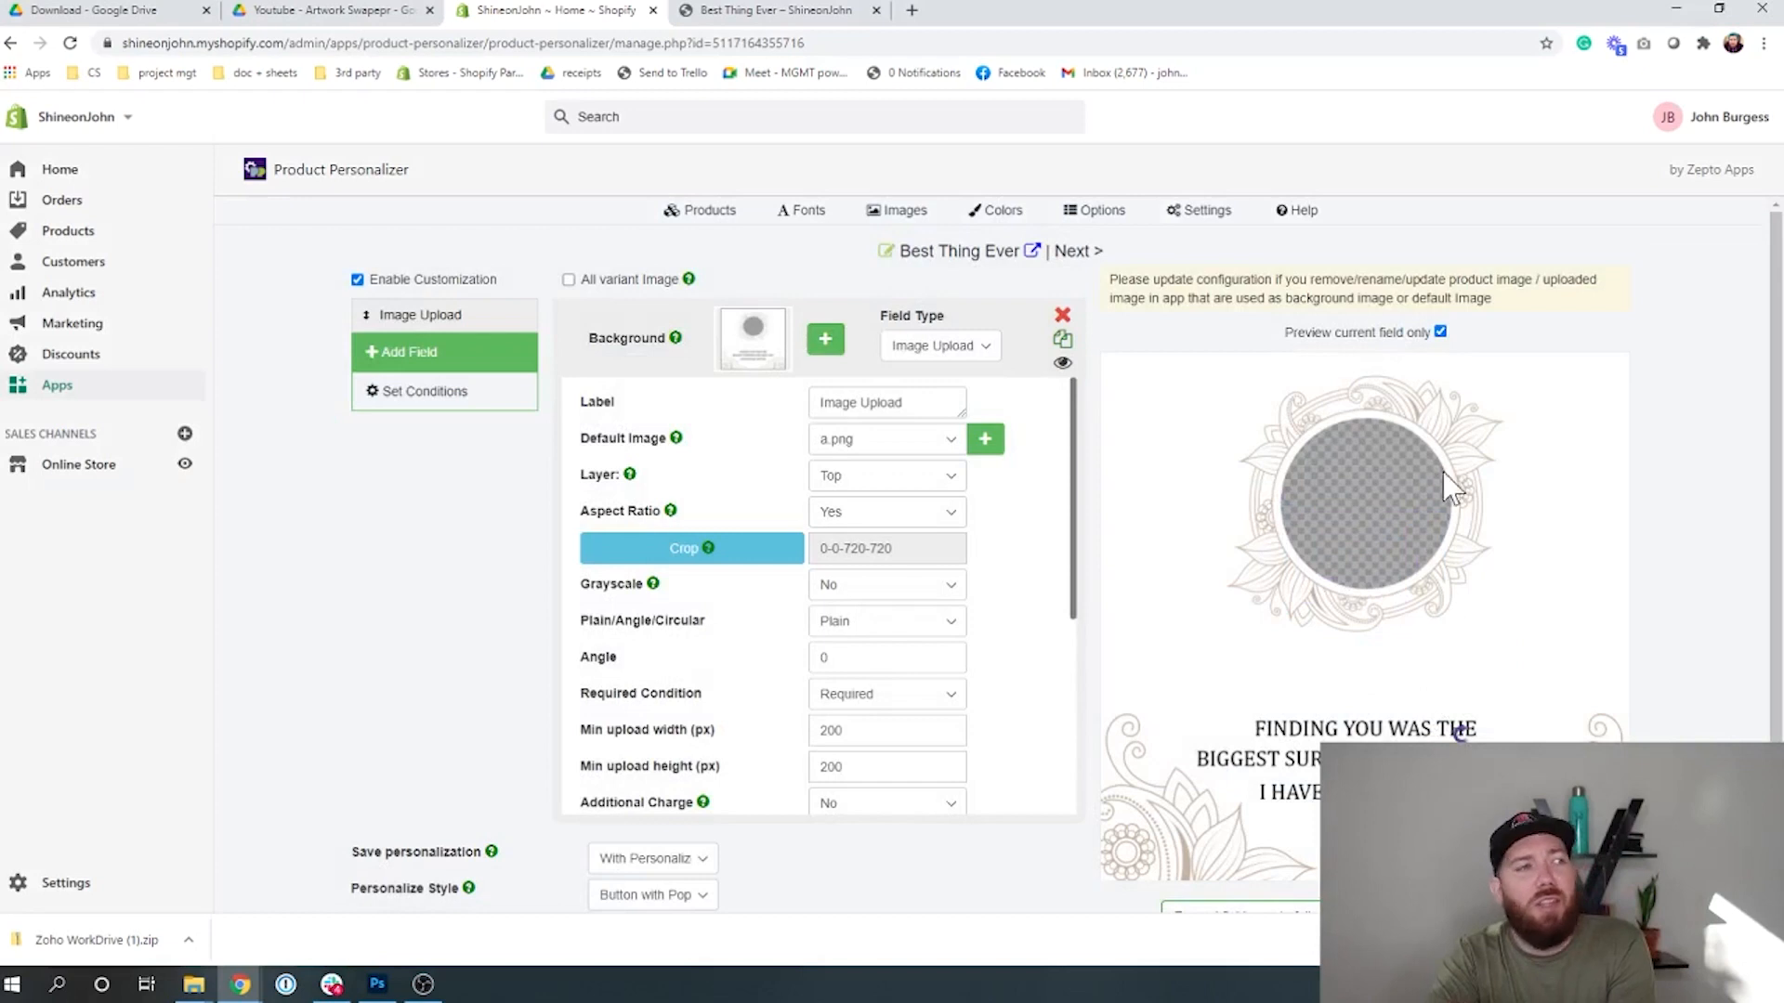
{"action": "left_click_drag", "start_coordinate": [1559, 734], "coordinate": [1348, 455]}
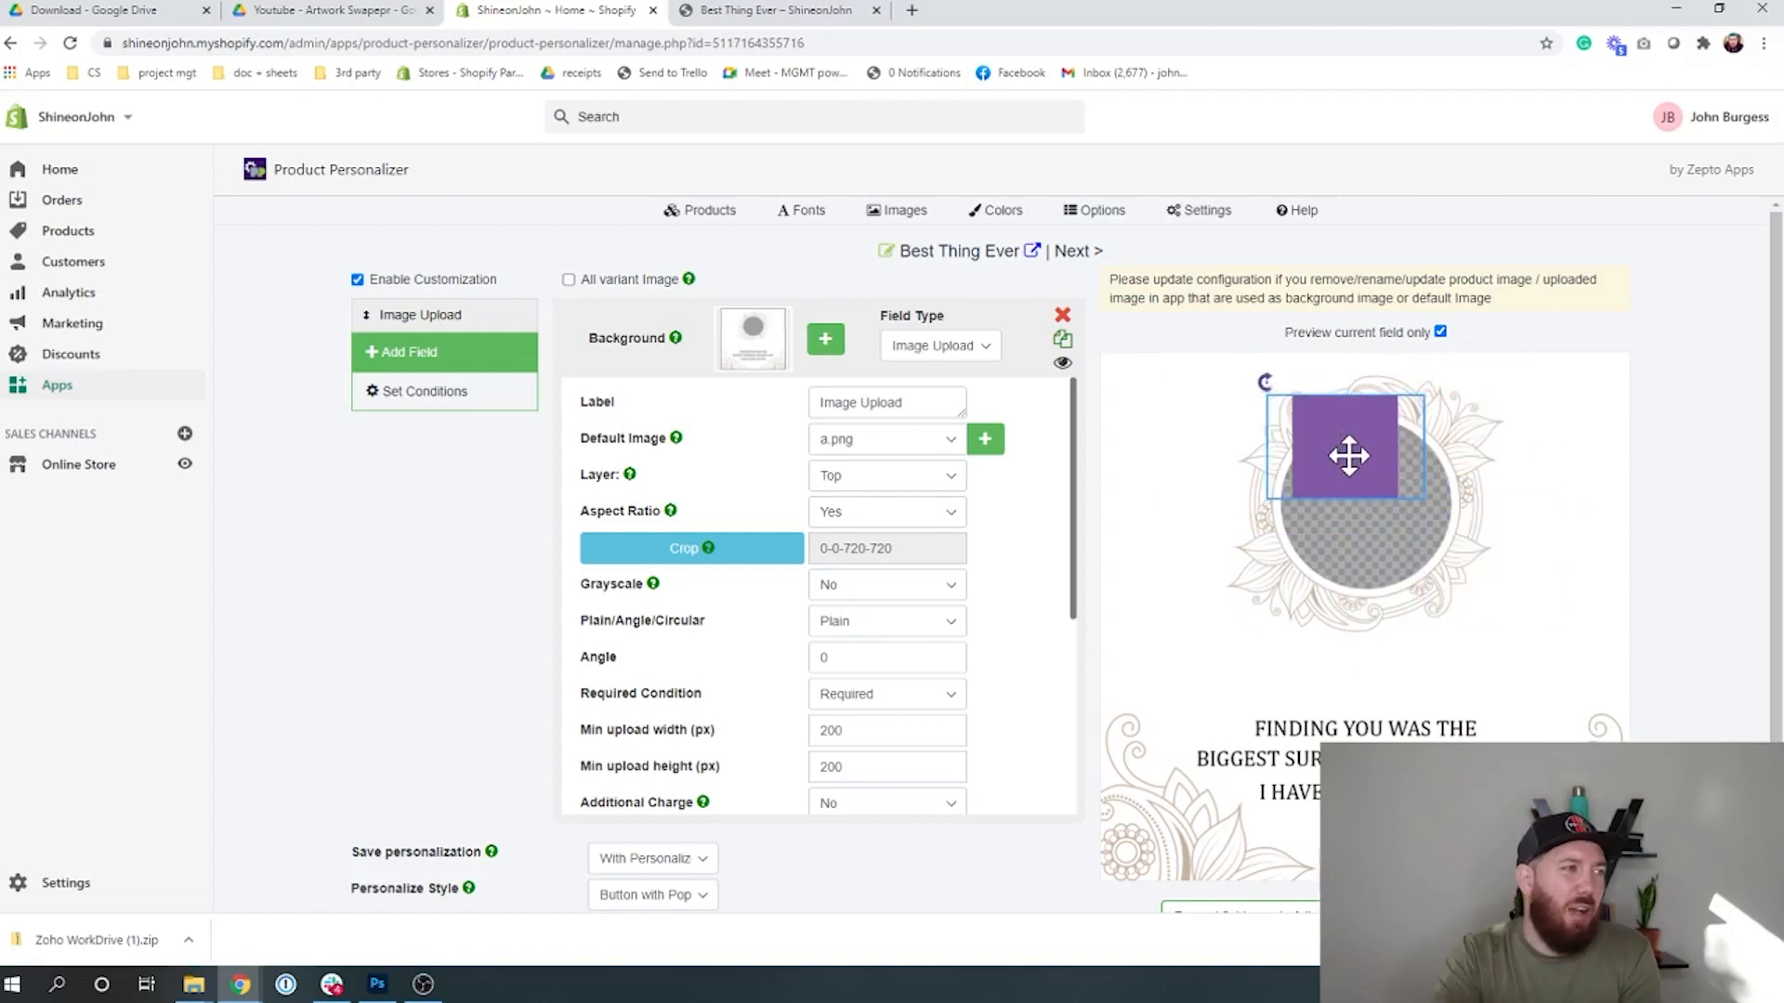
{"action": "left_click_drag", "start_coordinate": [1348, 455], "coordinate": [1452, 510]}
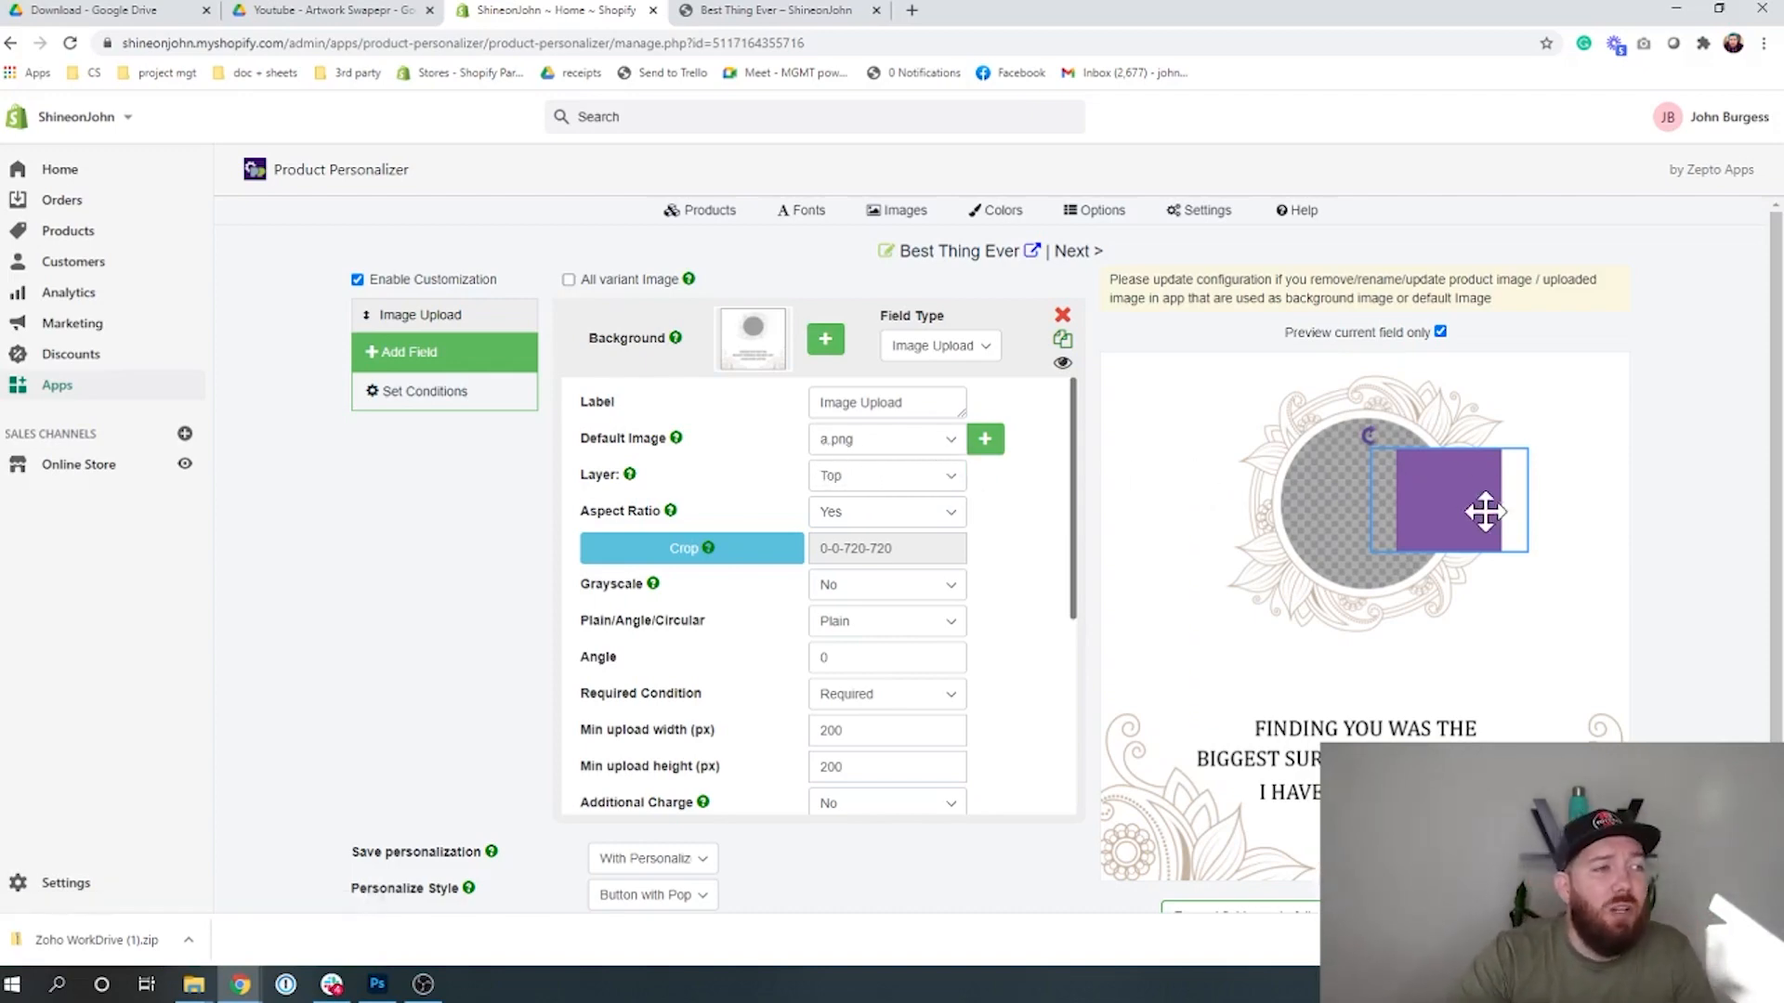
{"action": "left_click_drag", "start_coordinate": [1453, 510], "coordinate": [1325, 470]}
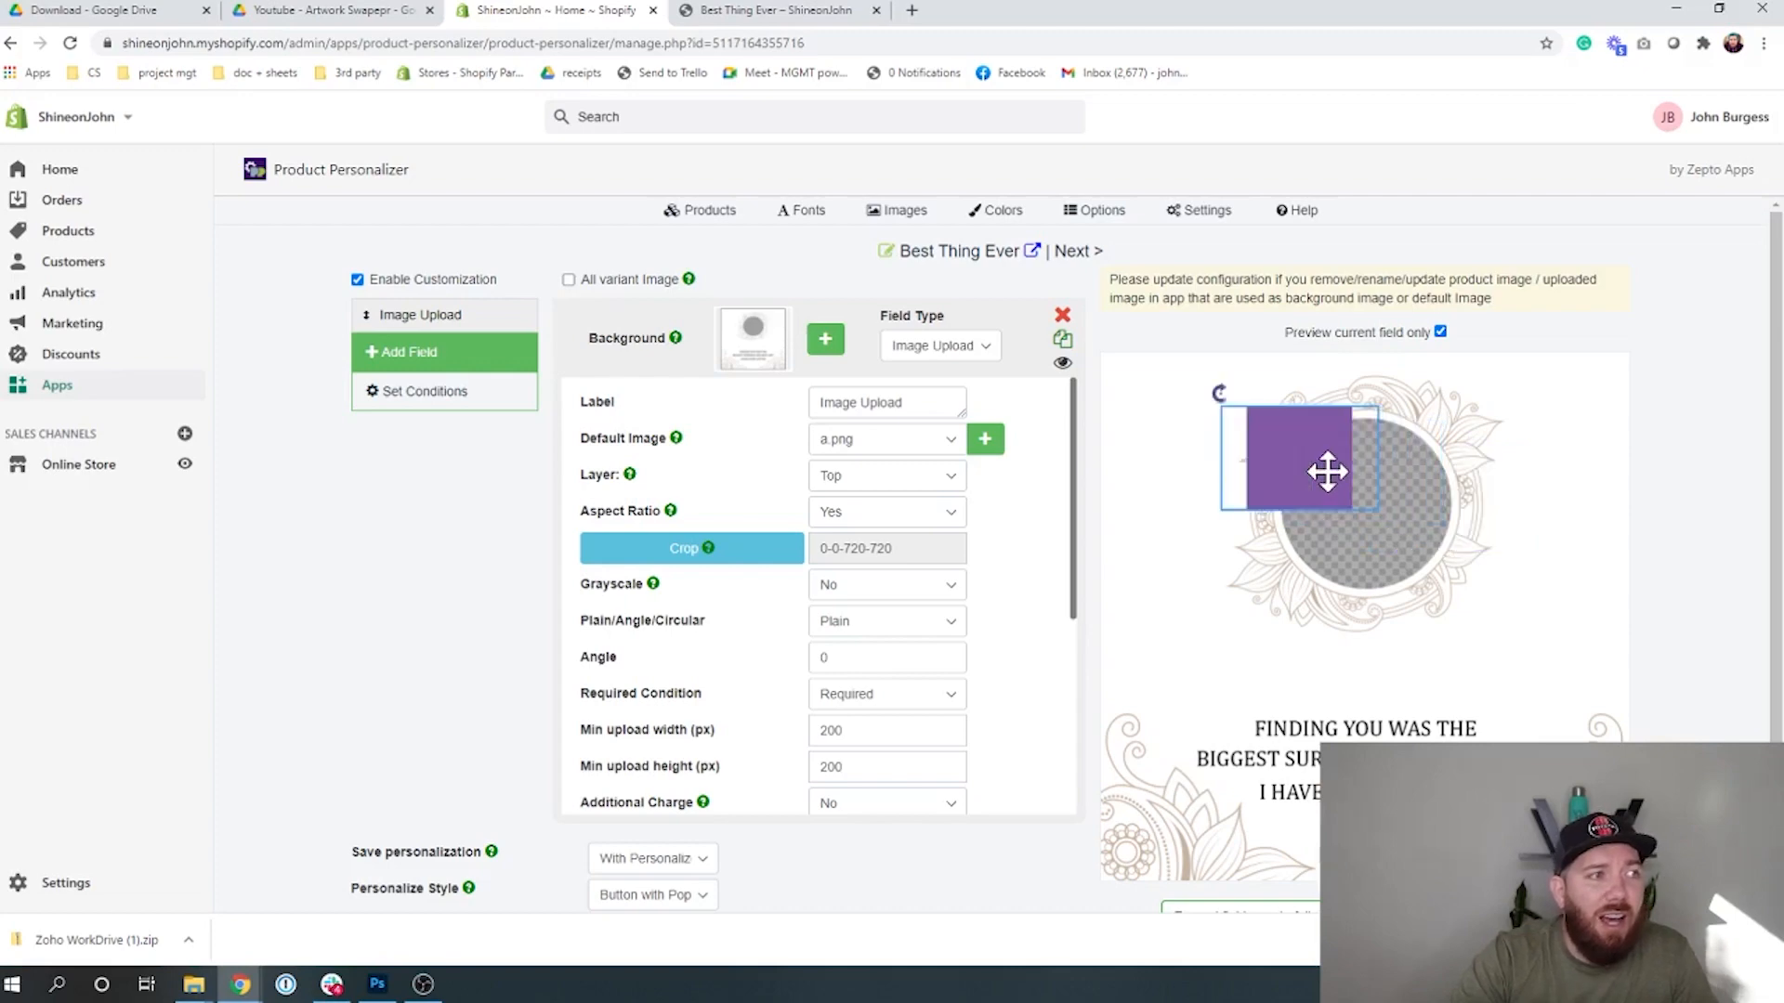
{"action": "left_click", "coordinate": [987, 443]}
{"action": "left_click", "coordinate": [635, 373]}
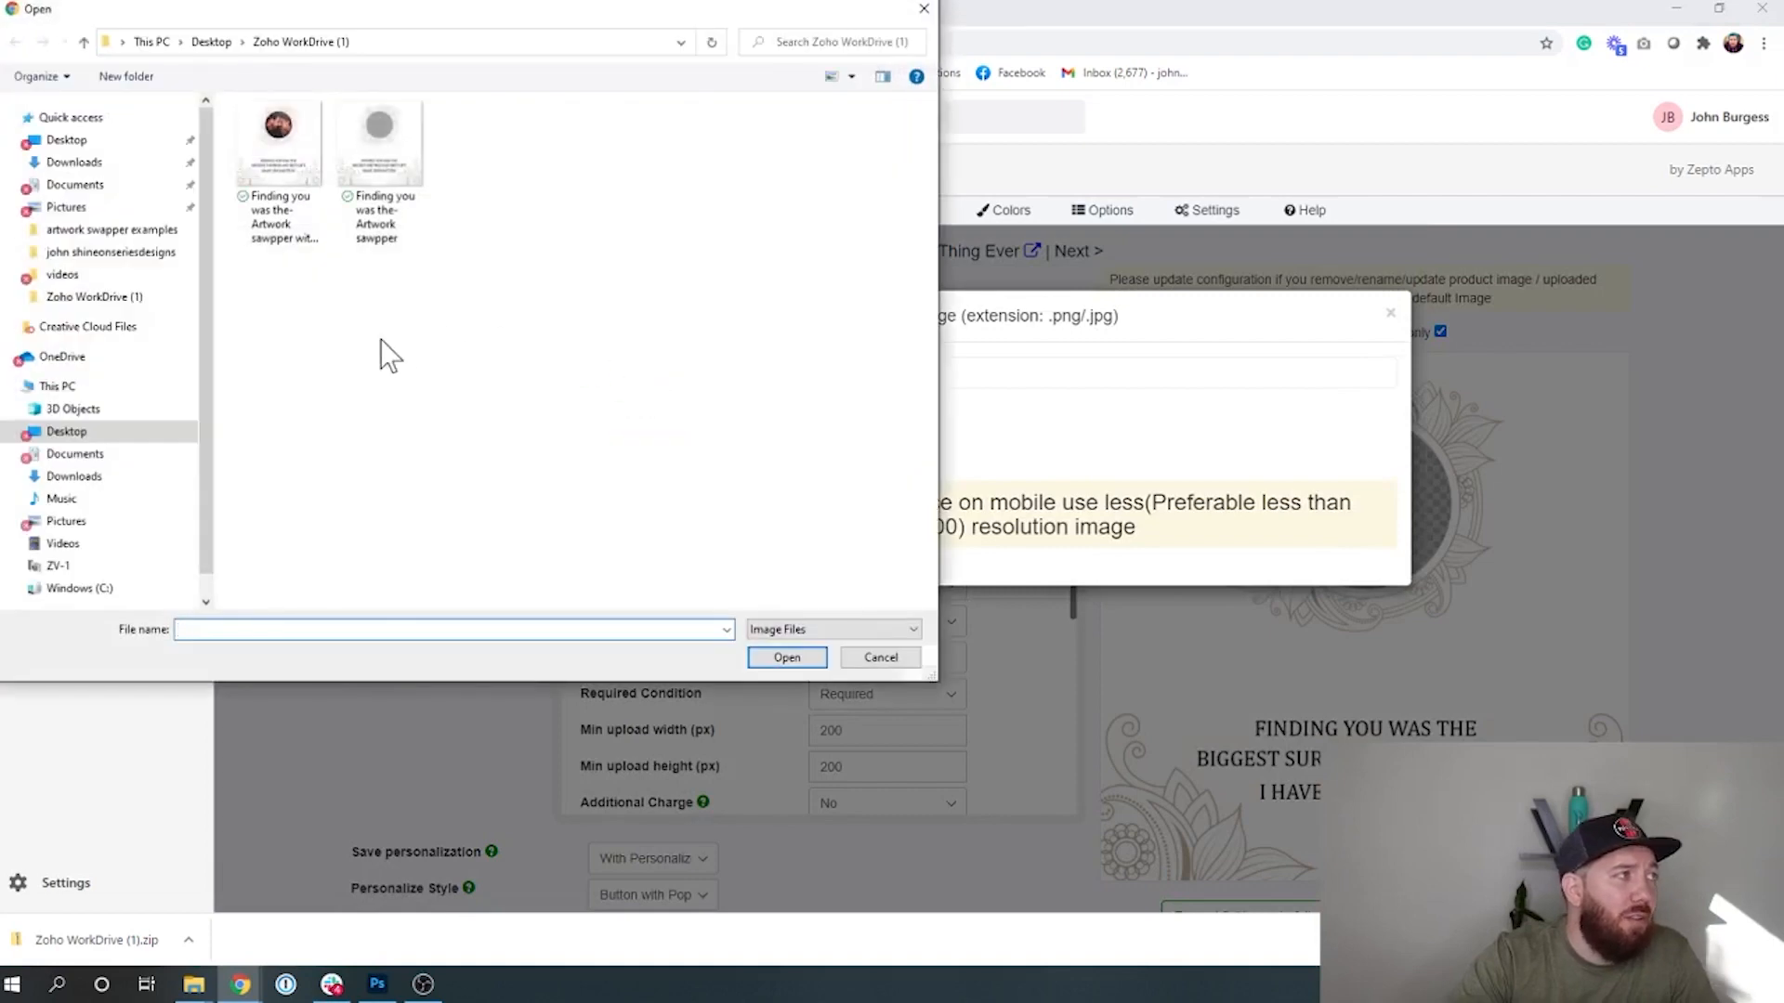
{"action": "left_click", "coordinate": [76, 477]}
{"action": "scroll", "coordinate": [390, 499], "scroll_direction": "down", "scroll_amount": 5}
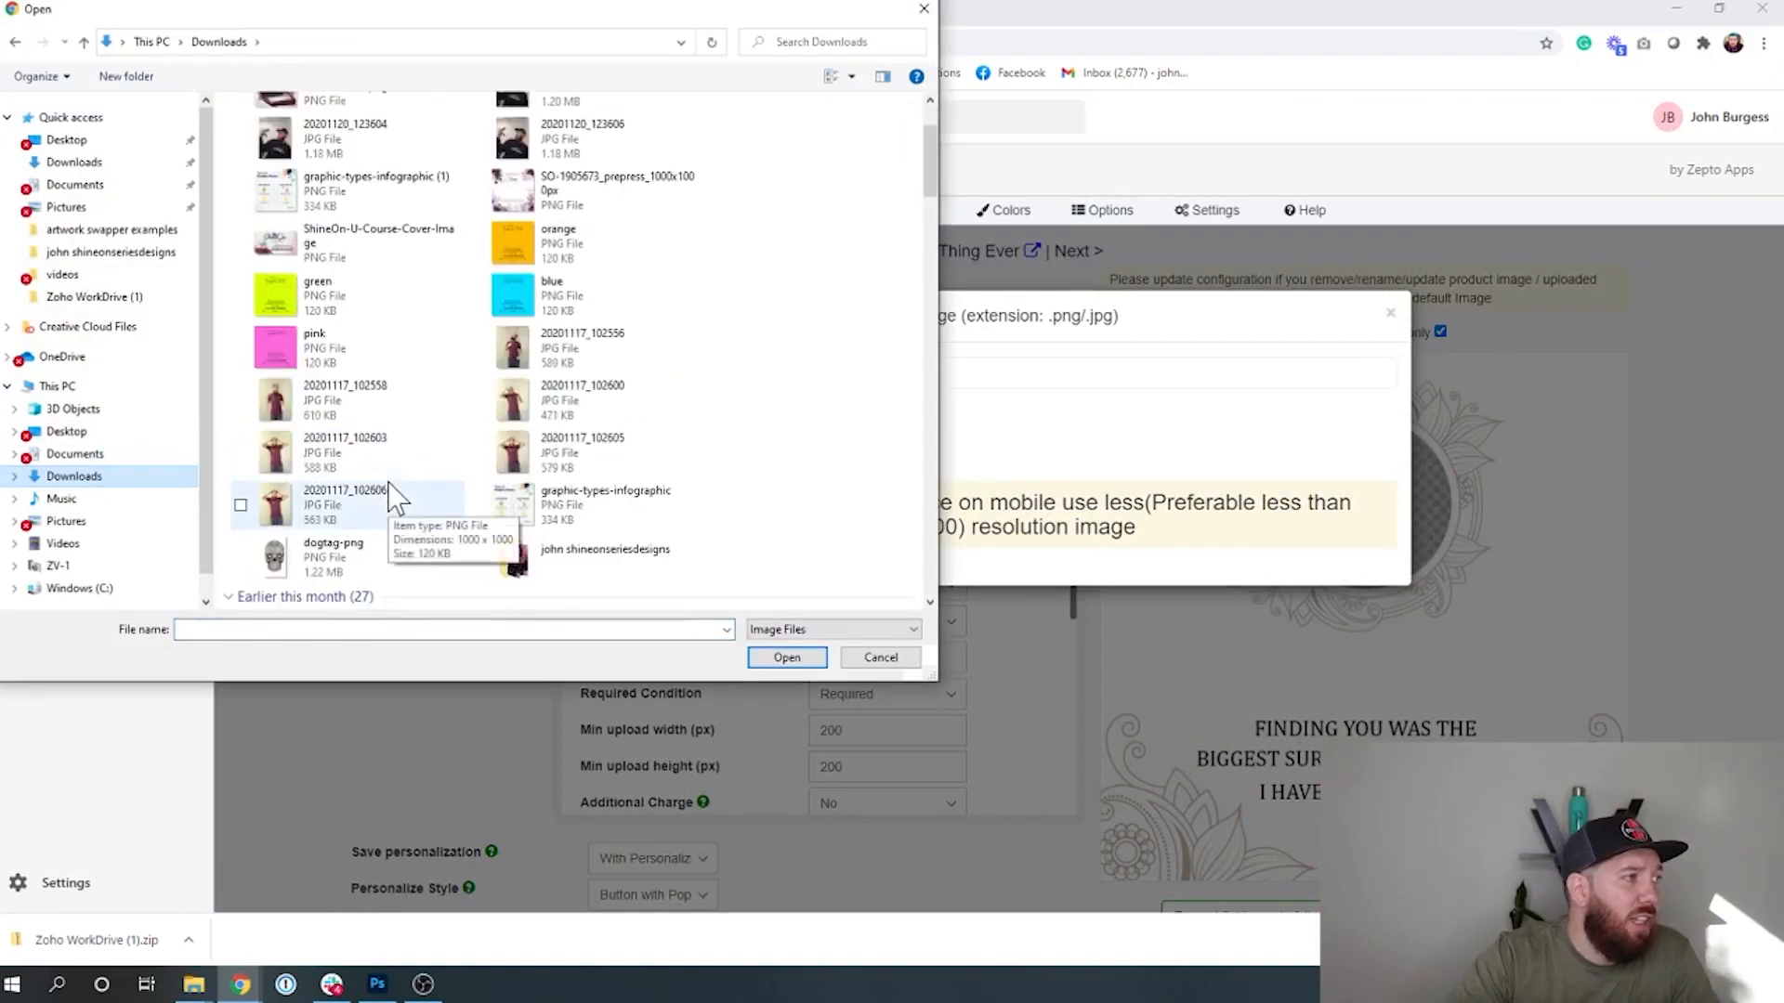
{"action": "scroll", "coordinate": [391, 499], "scroll_direction": "down", "scroll_amount": 3}
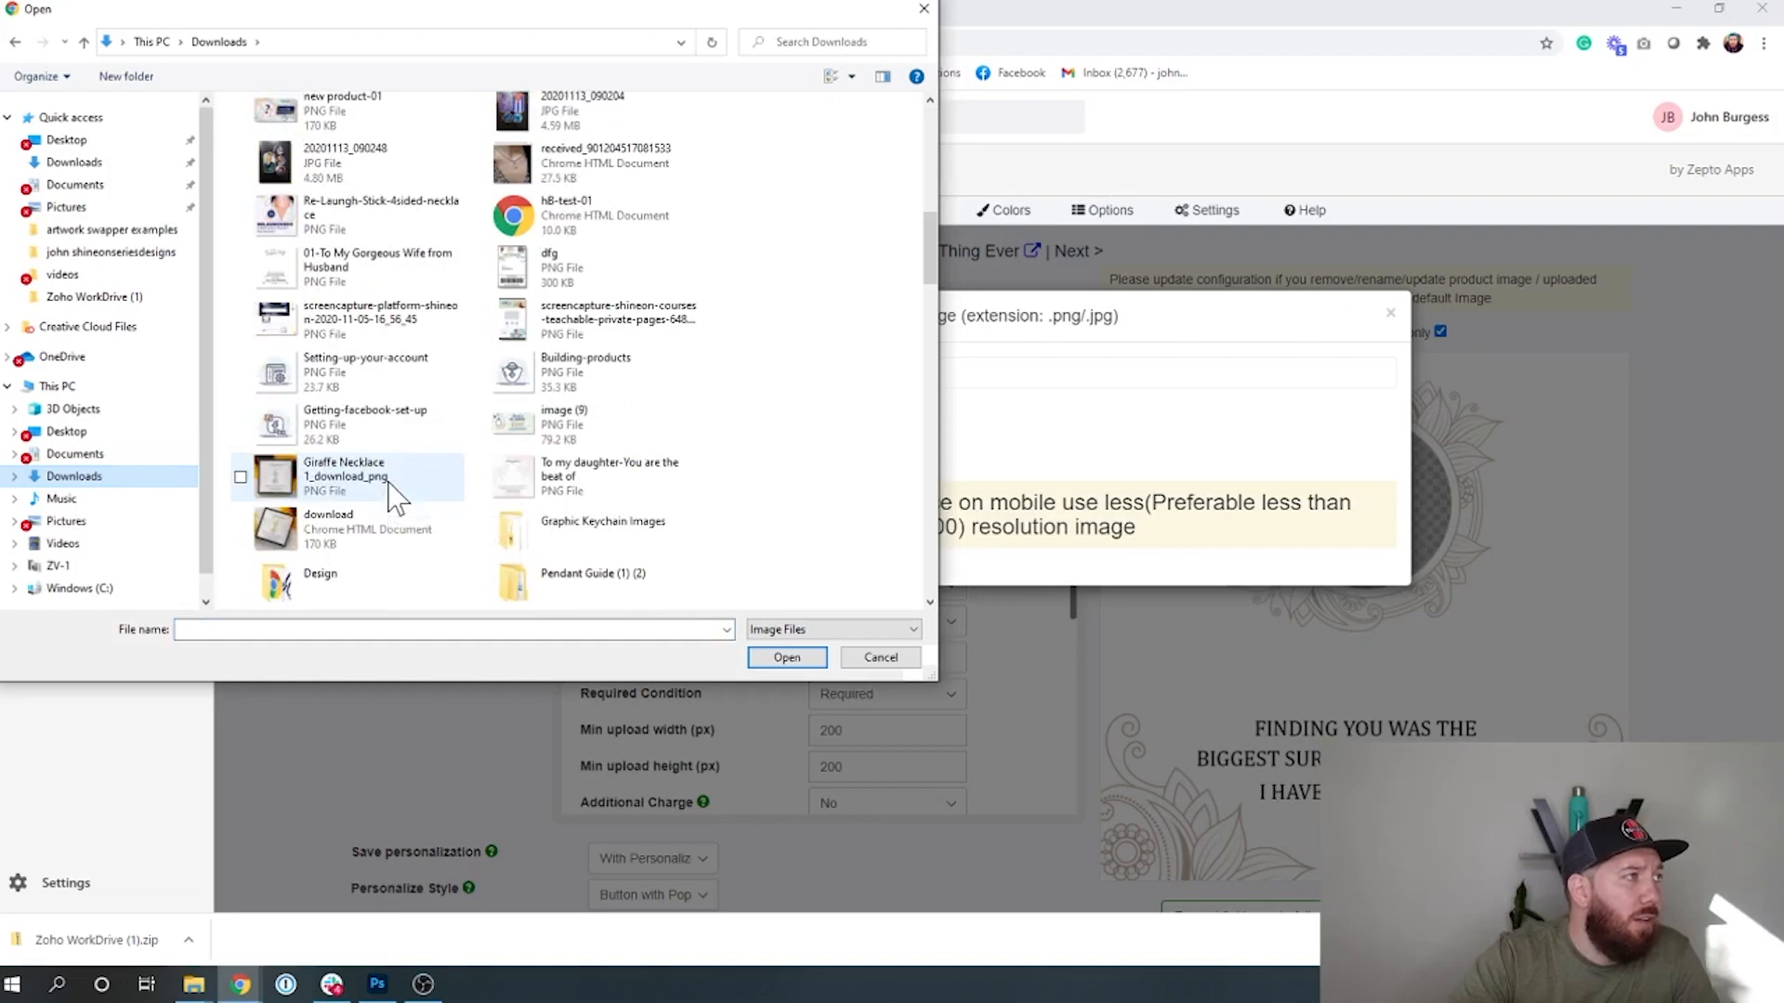
{"action": "scroll", "coordinate": [390, 499], "scroll_direction": "down", "scroll_amount": 5}
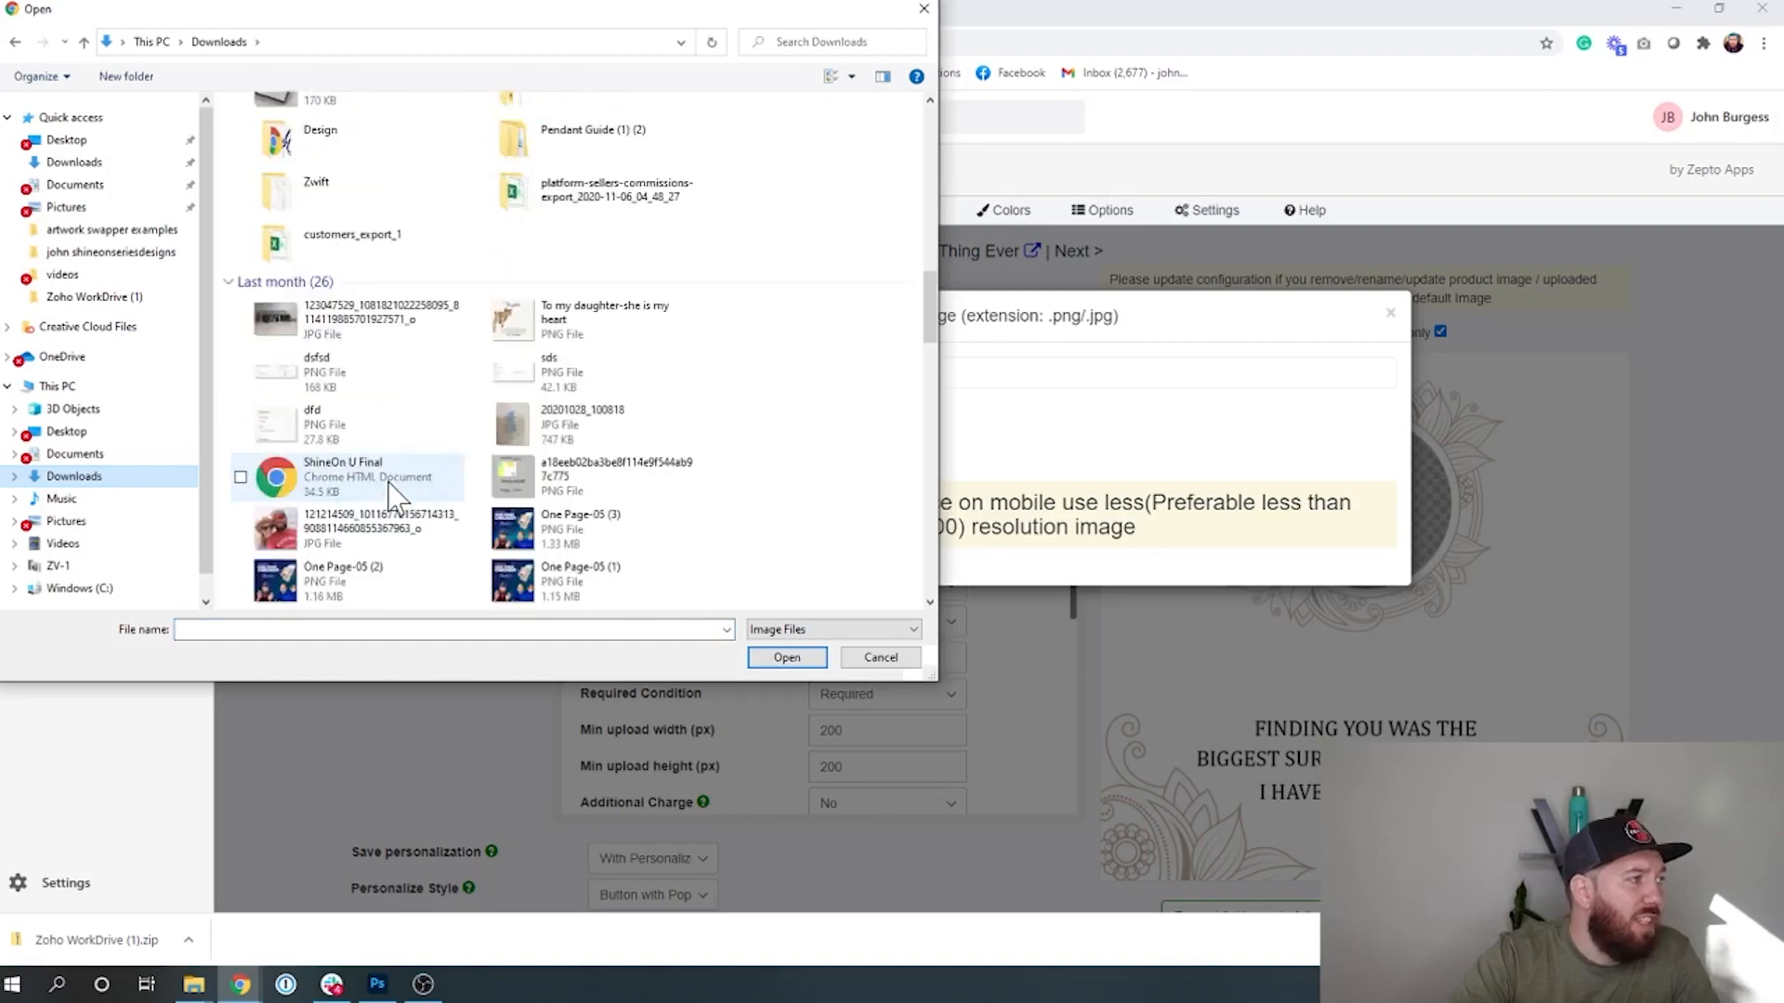
{"action": "left_click", "coordinate": [372, 528]}
{"action": "left_click", "coordinate": [787, 657]}
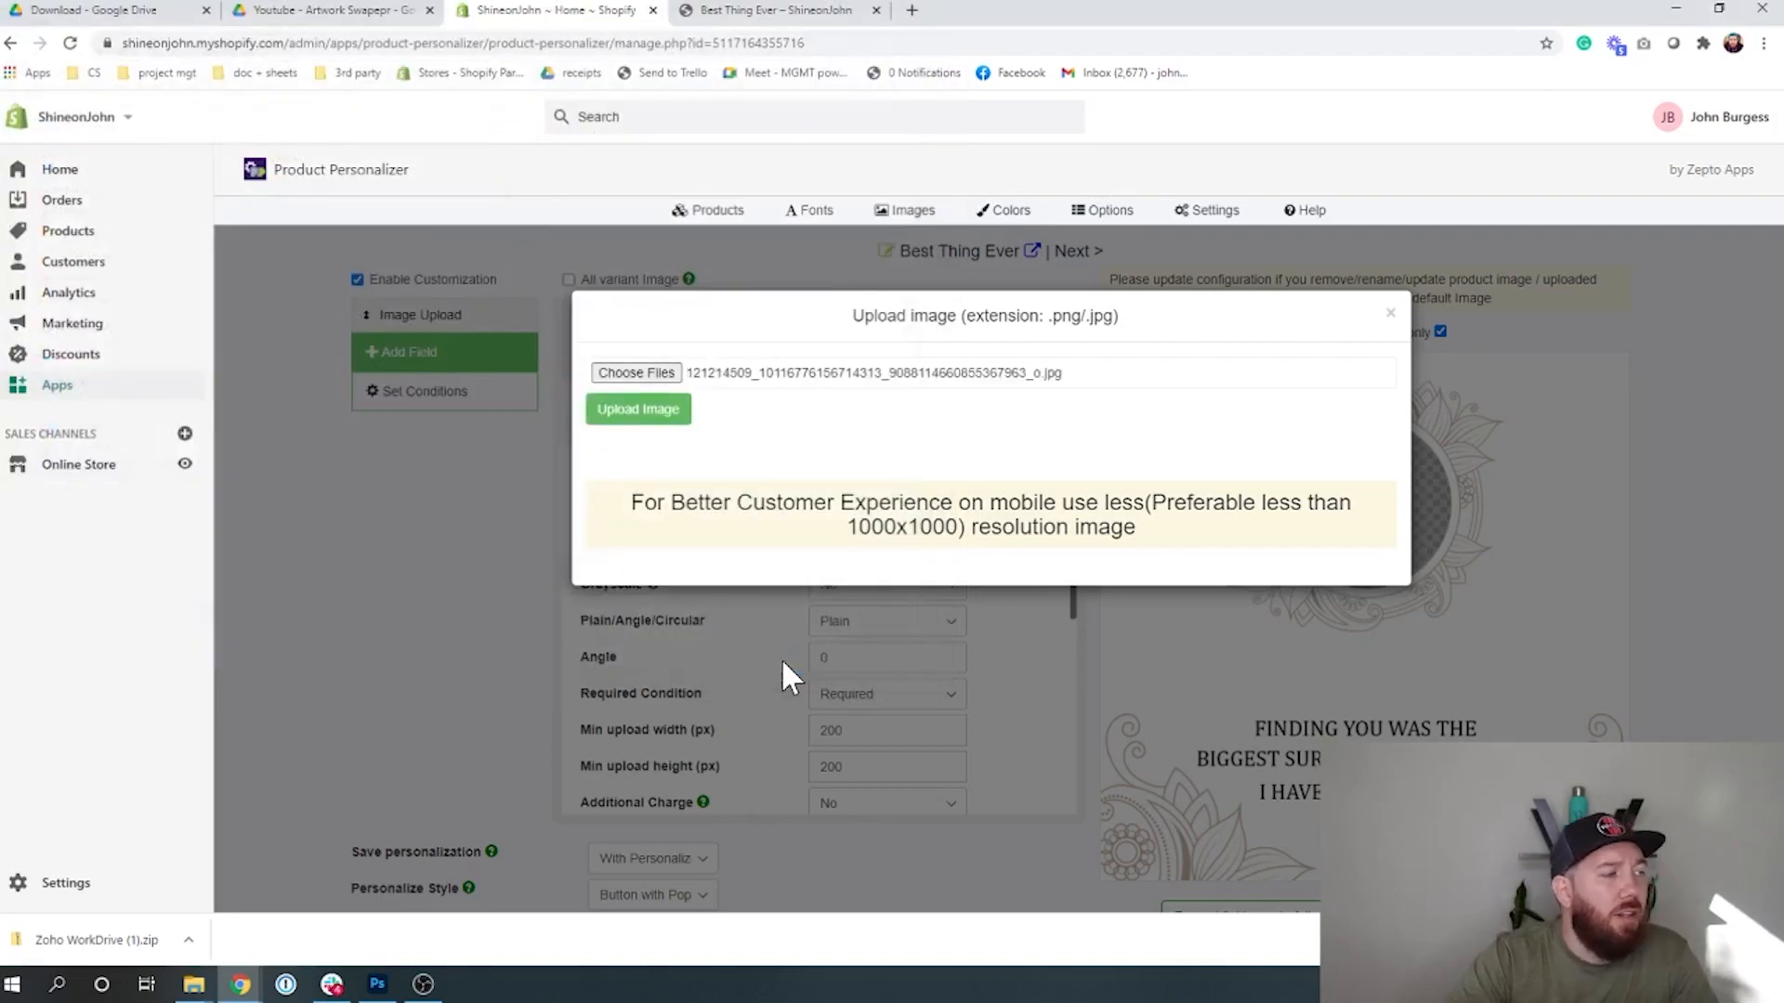
{"action": "left_click", "coordinate": [675, 412]}
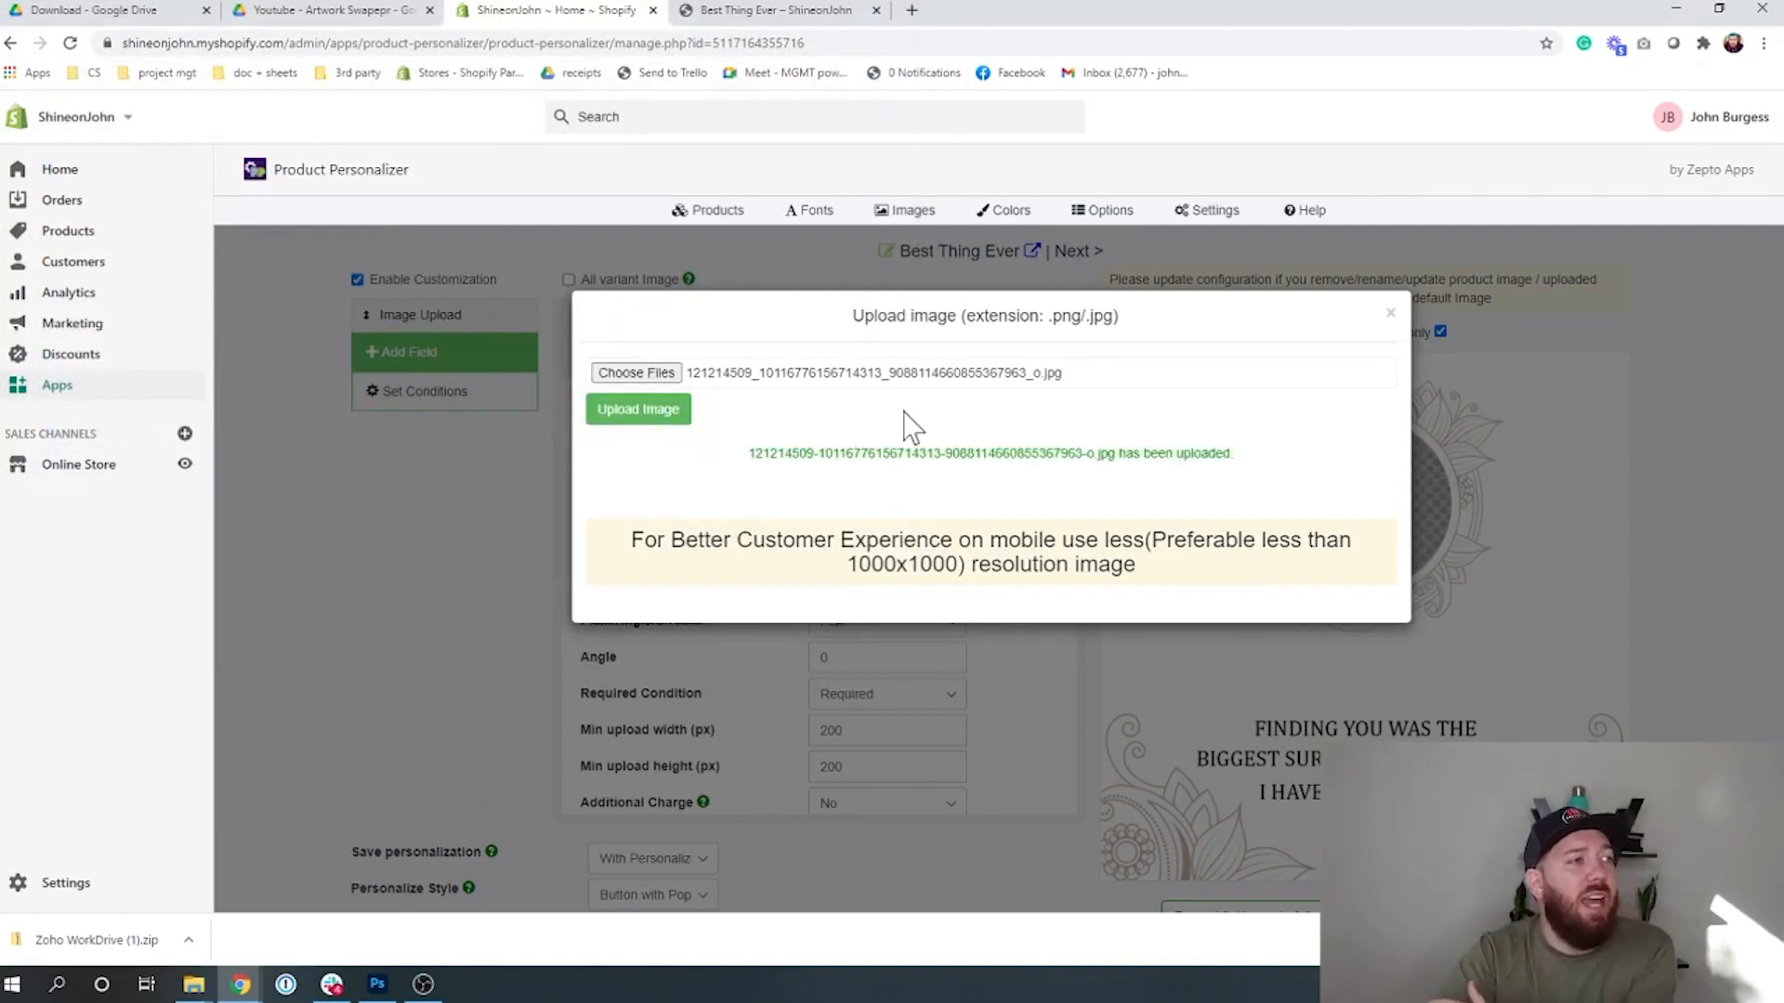
{"action": "left_click", "coordinate": [1390, 314]}
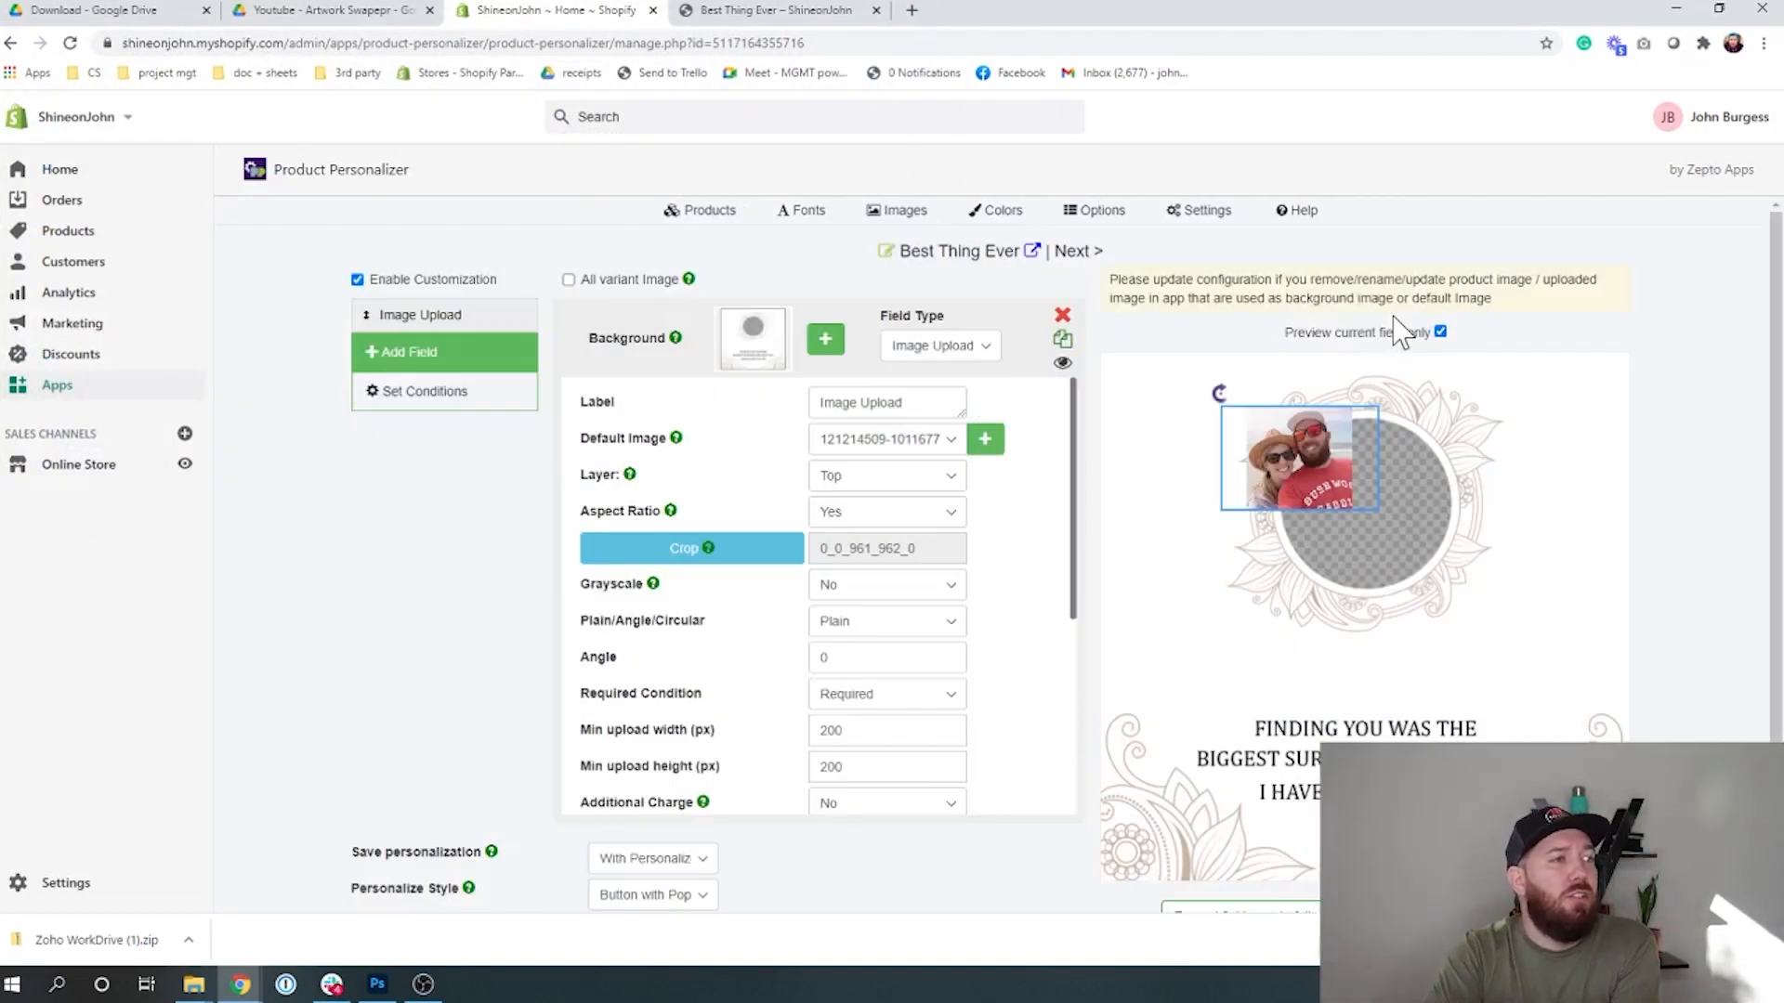
- Move and enlarge the default photo on the card preview until it covers the whole round cut-out
{"action": "left_click_drag", "start_coordinate": [1314, 450], "coordinate": [1356, 446]}
{"action": "left_click_drag", "start_coordinate": [1328, 444], "coordinate": [1336, 431]}
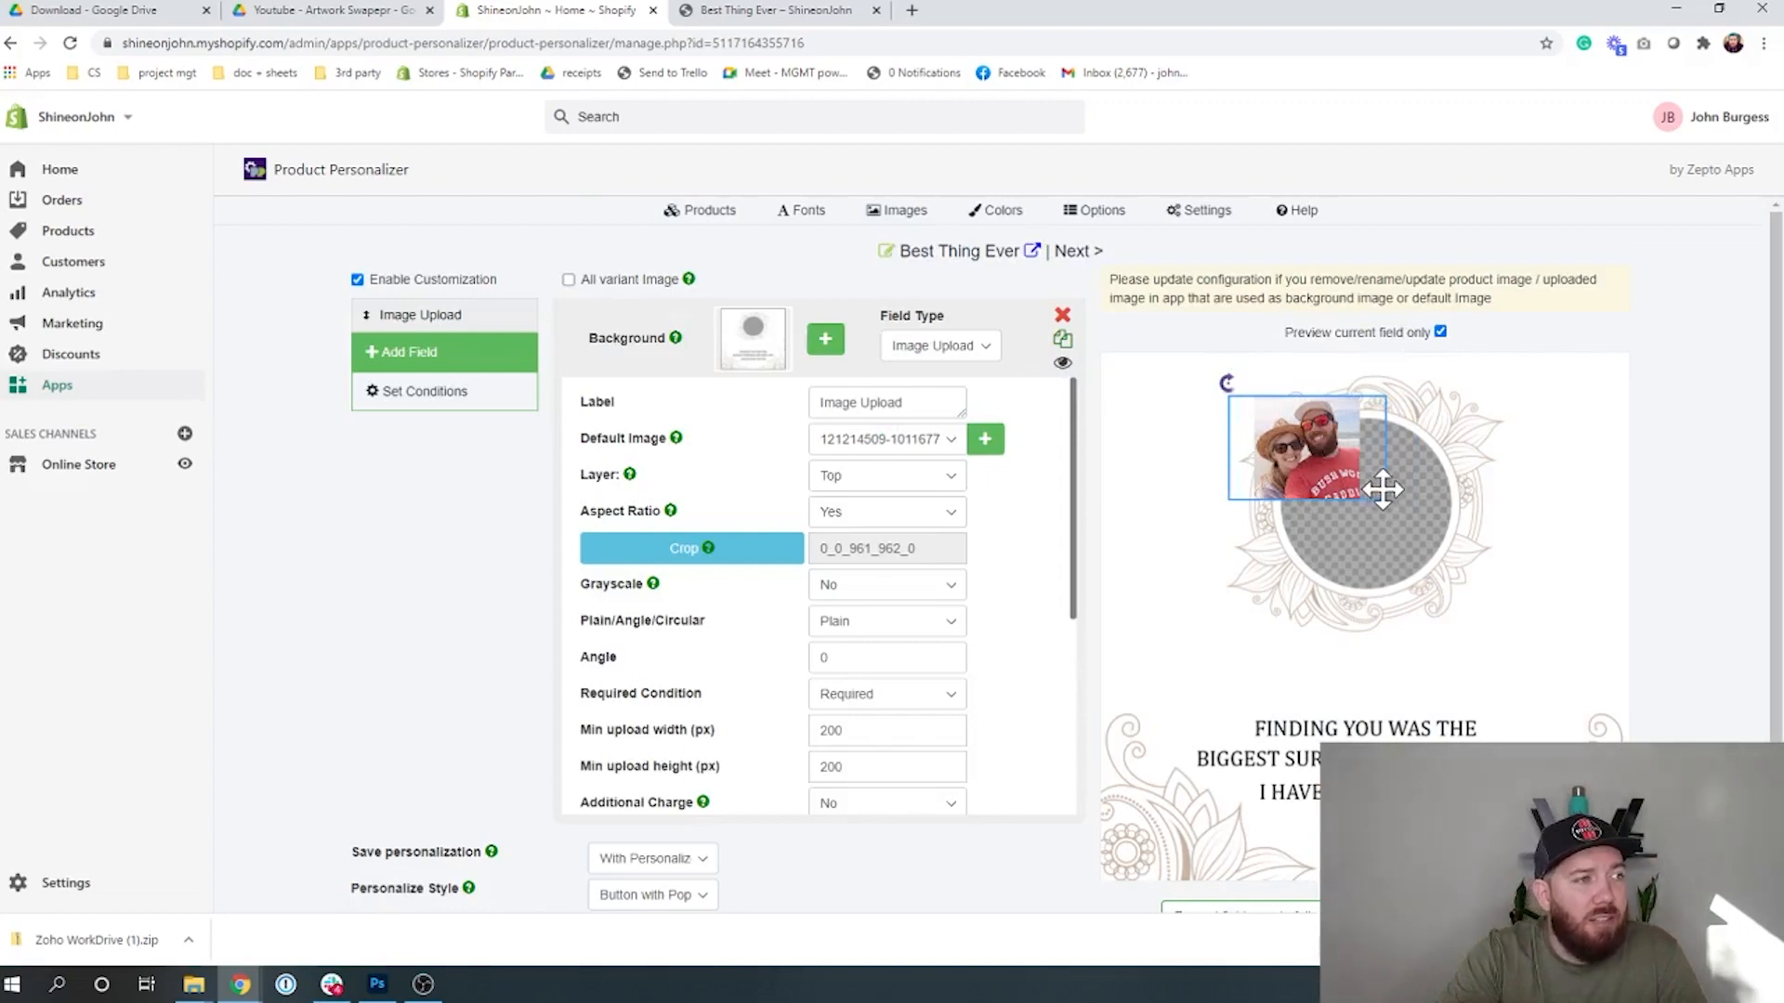
{"action": "left_click_drag", "start_coordinate": [1384, 452], "coordinate": [1523, 452]}
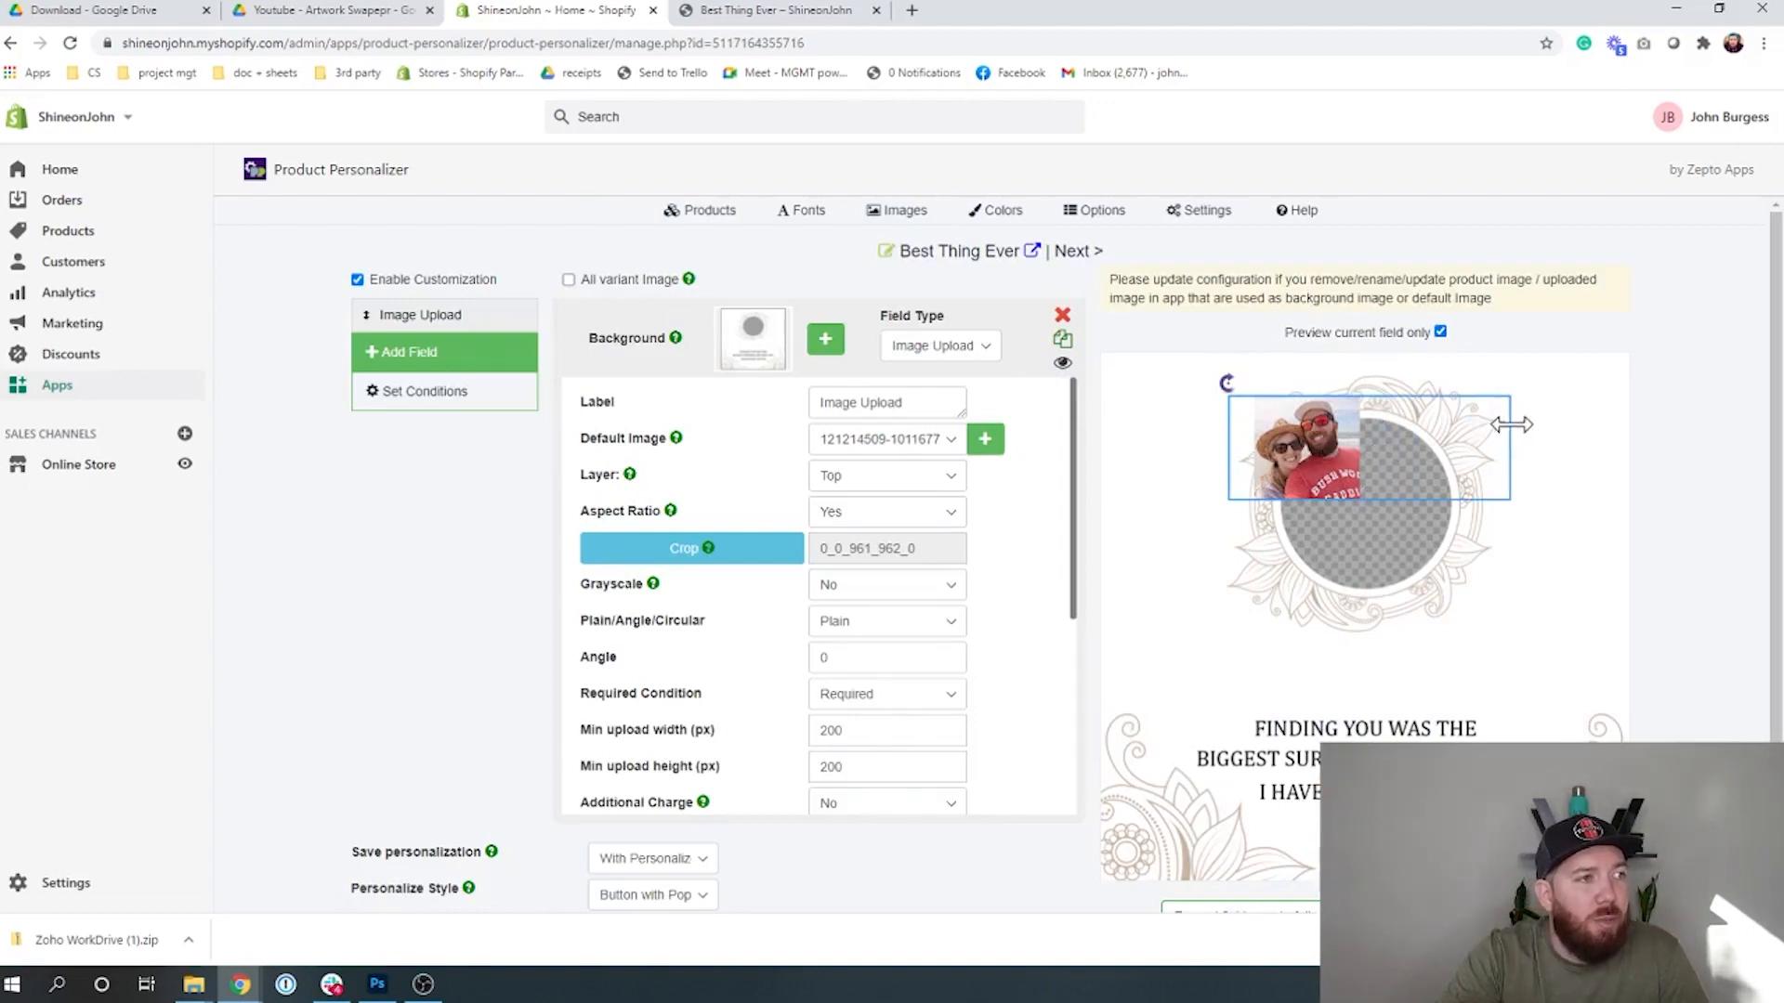
{"action": "left_click_drag", "start_coordinate": [1439, 506], "coordinate": [1439, 676]}
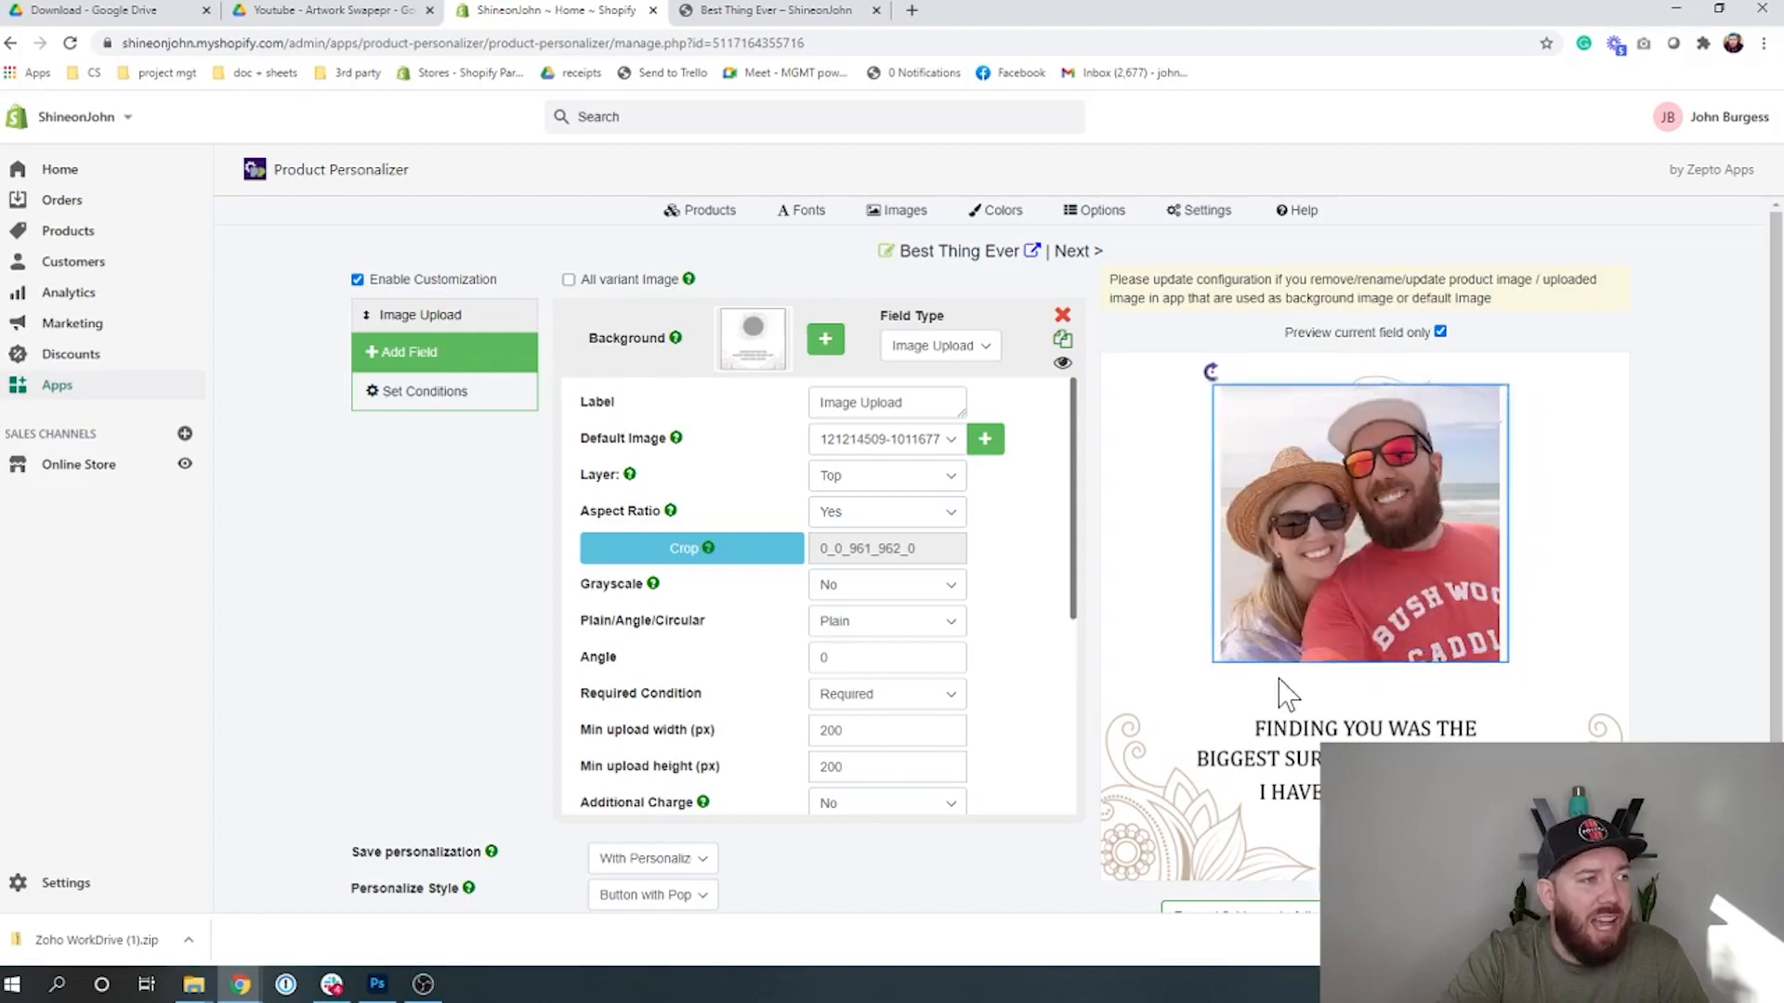
{"action": "left_click_drag", "start_coordinate": [1209, 657], "coordinate": [1344, 569]}
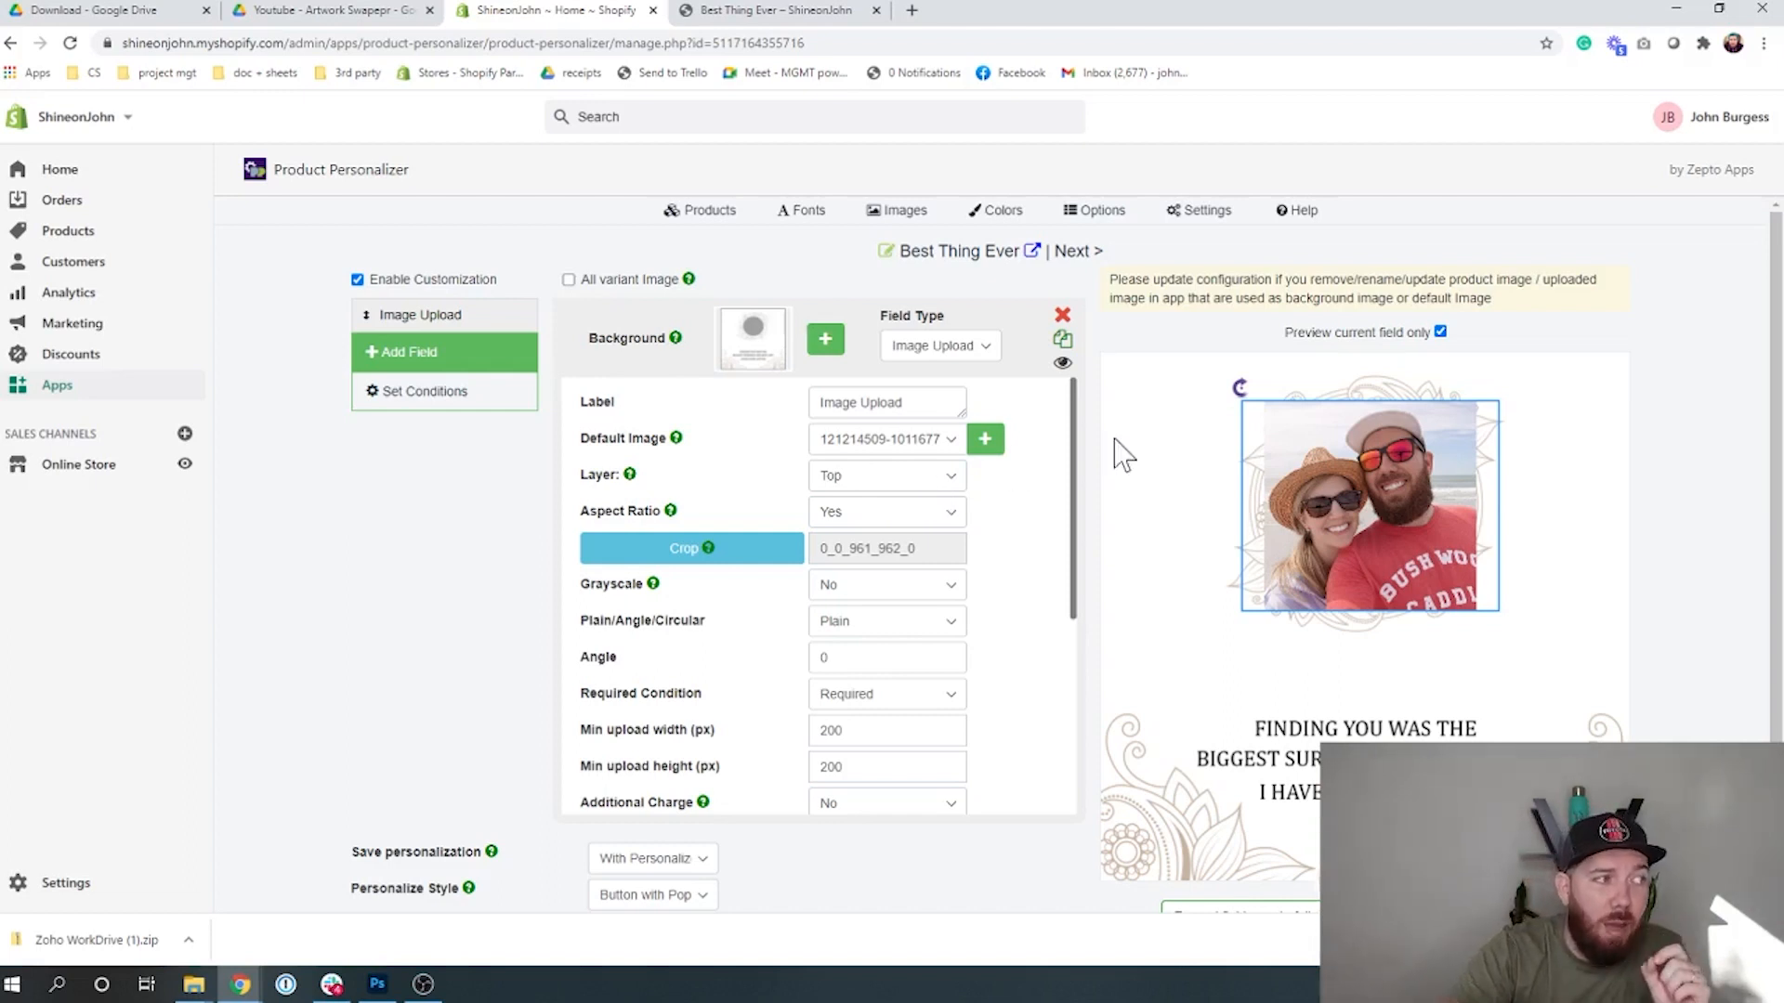
- Set the photo's layer to Bottom and fit its box closely around the round cut-out, about 39% wide and 39% high
{"action": "left_click", "coordinate": [924, 488]}
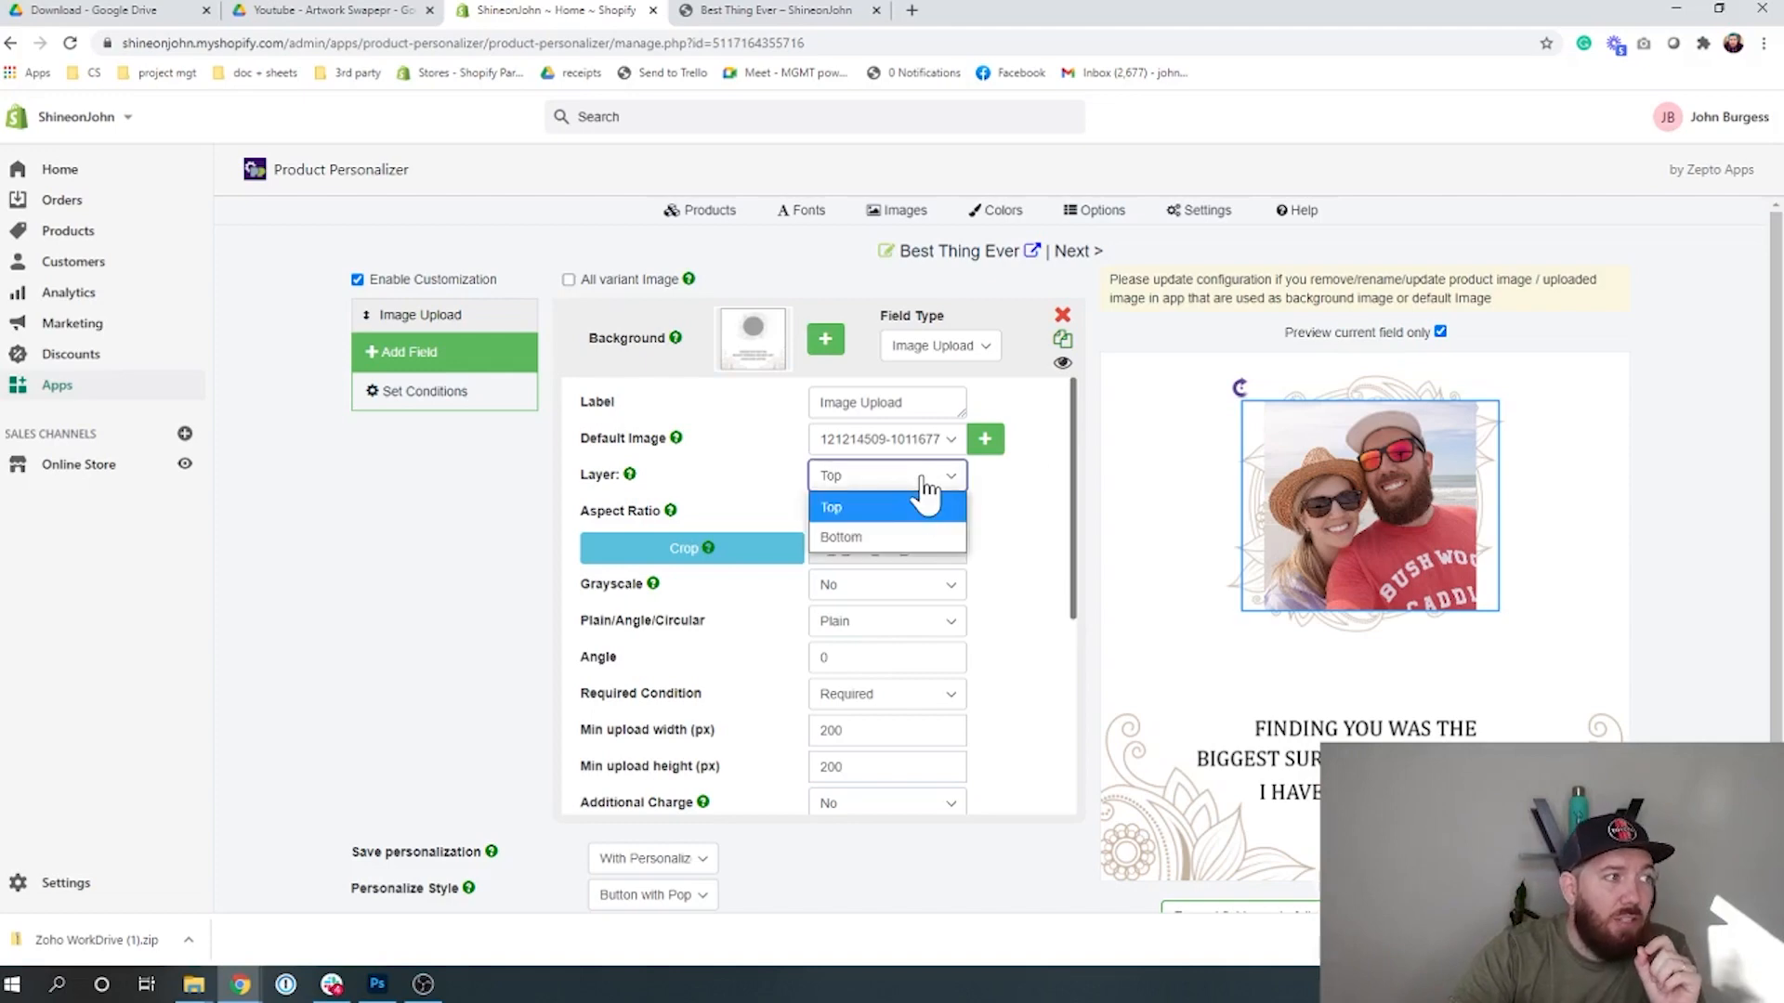
{"action": "left_click", "coordinate": [912, 538]}
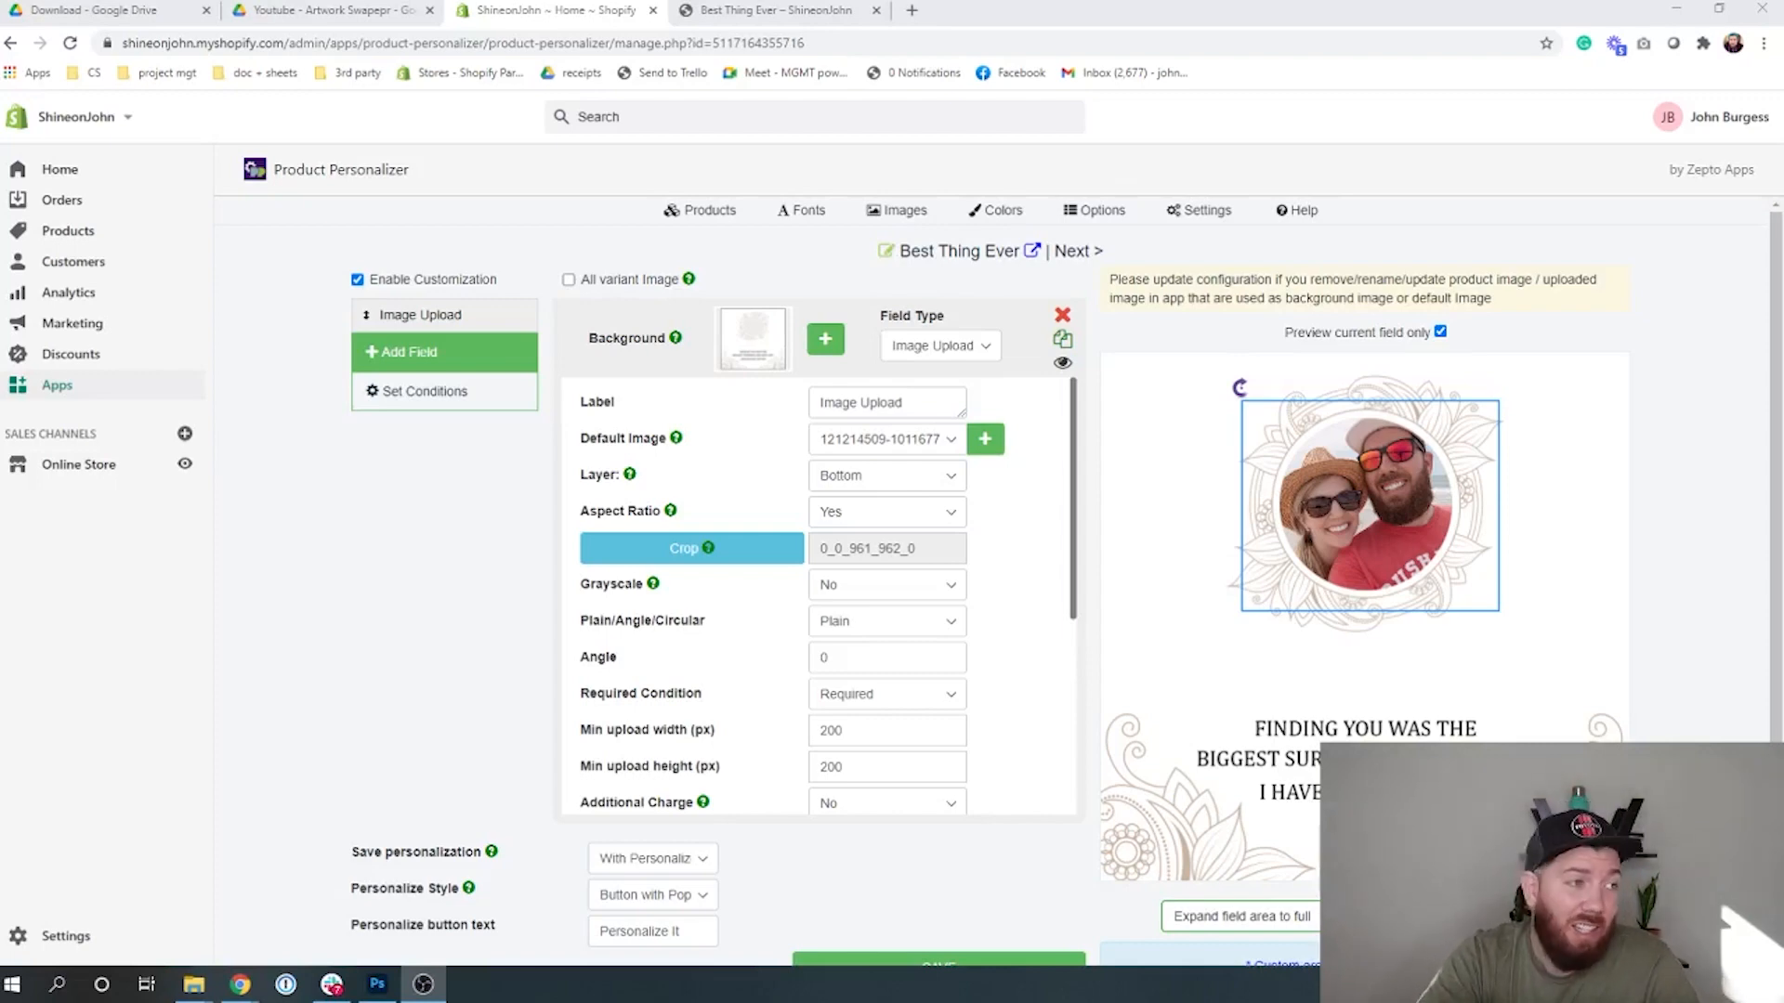
{"action": "left_click_drag", "start_coordinate": [1366, 488], "coordinate": [1364, 511]}
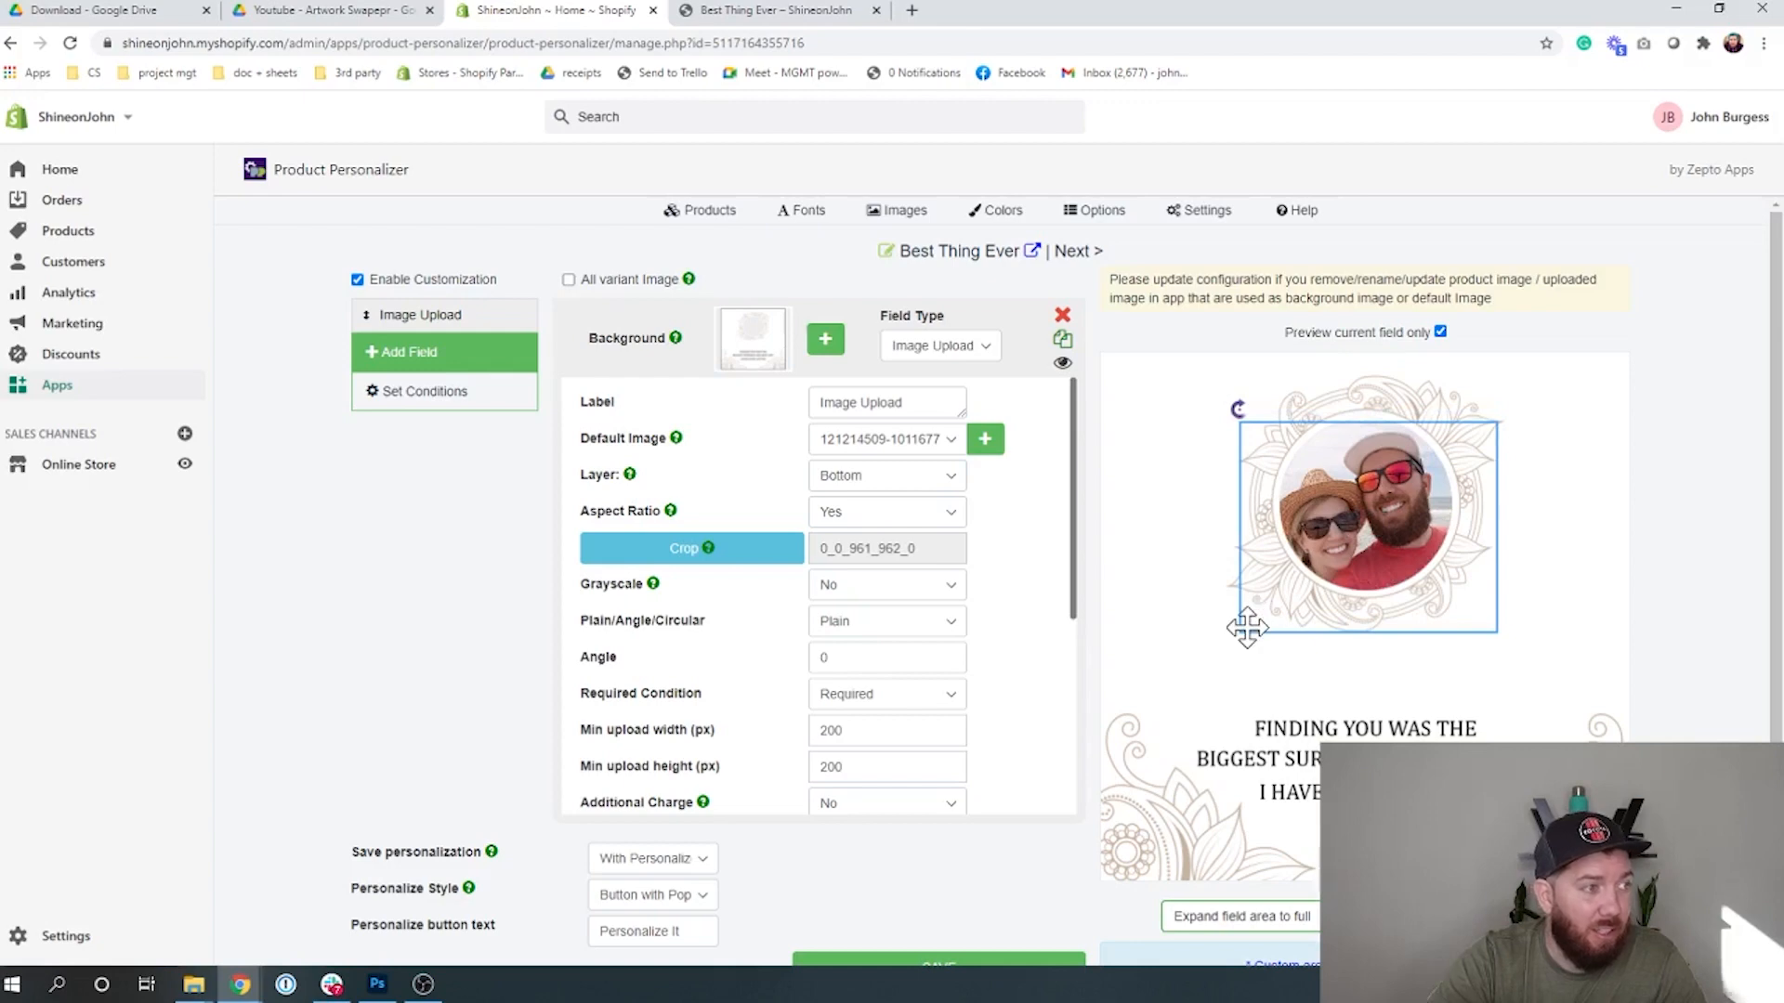
{"action": "left_click_drag", "start_coordinate": [1235, 588], "coordinate": [1265, 586]}
{"action": "left_click_drag", "start_coordinate": [1373, 542], "coordinate": [1368, 534]}
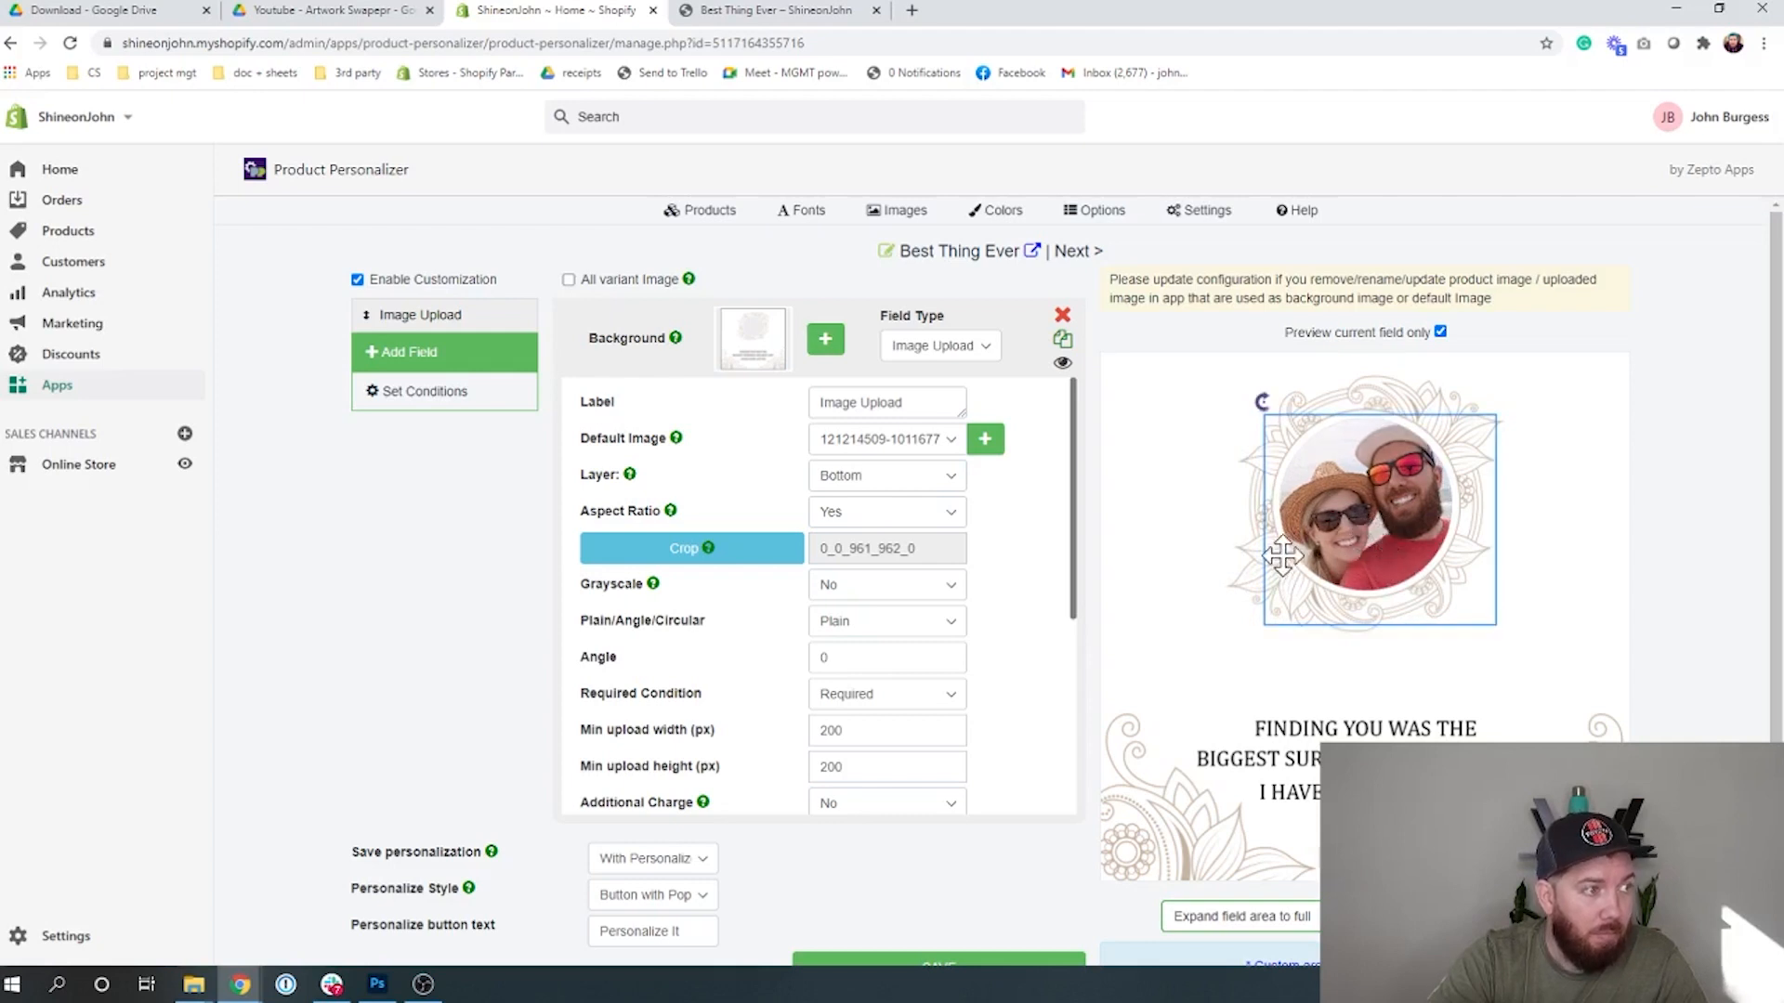
{"action": "left_click_drag", "start_coordinate": [1384, 410], "coordinate": [1386, 400]}
{"action": "left_click_drag", "start_coordinate": [1497, 500], "coordinate": [1471, 504]}
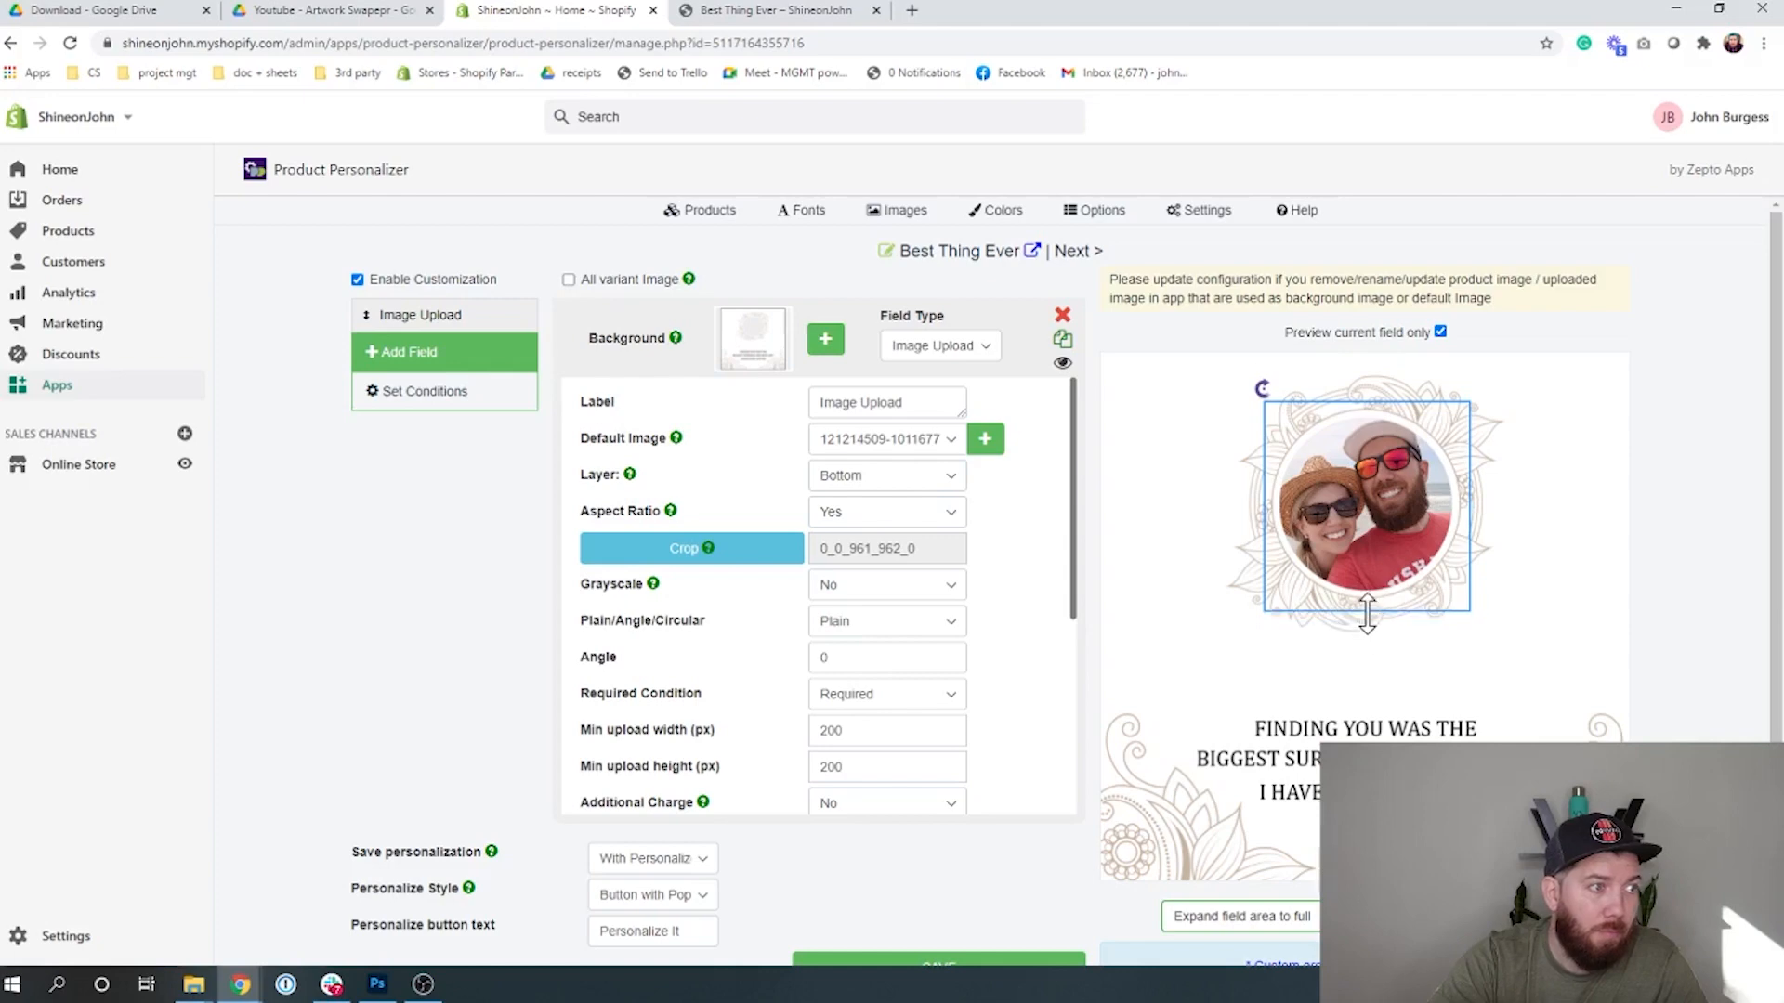
{"action": "left_click_drag", "start_coordinate": [1368, 624], "coordinate": [1366, 610]}
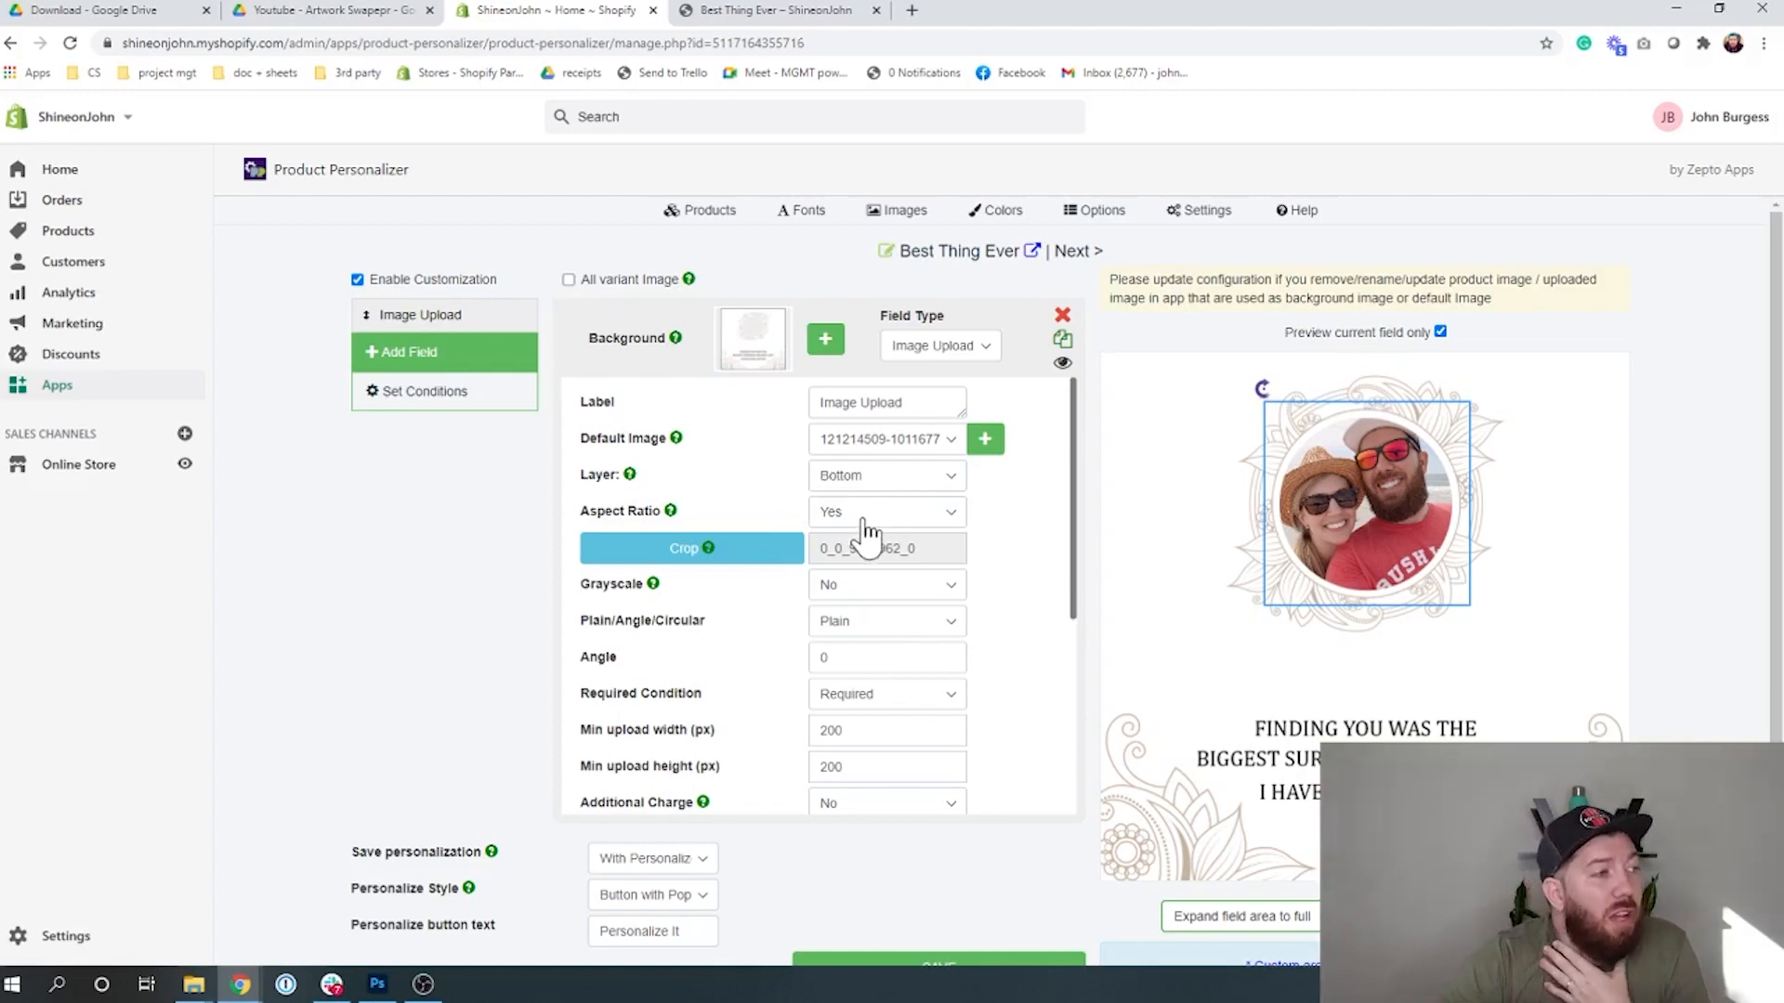
- Check the Aspect Ratio choices and try Grayscale set to Yes on the photo, restoring it to No
{"action": "left_click", "coordinate": [866, 518]}
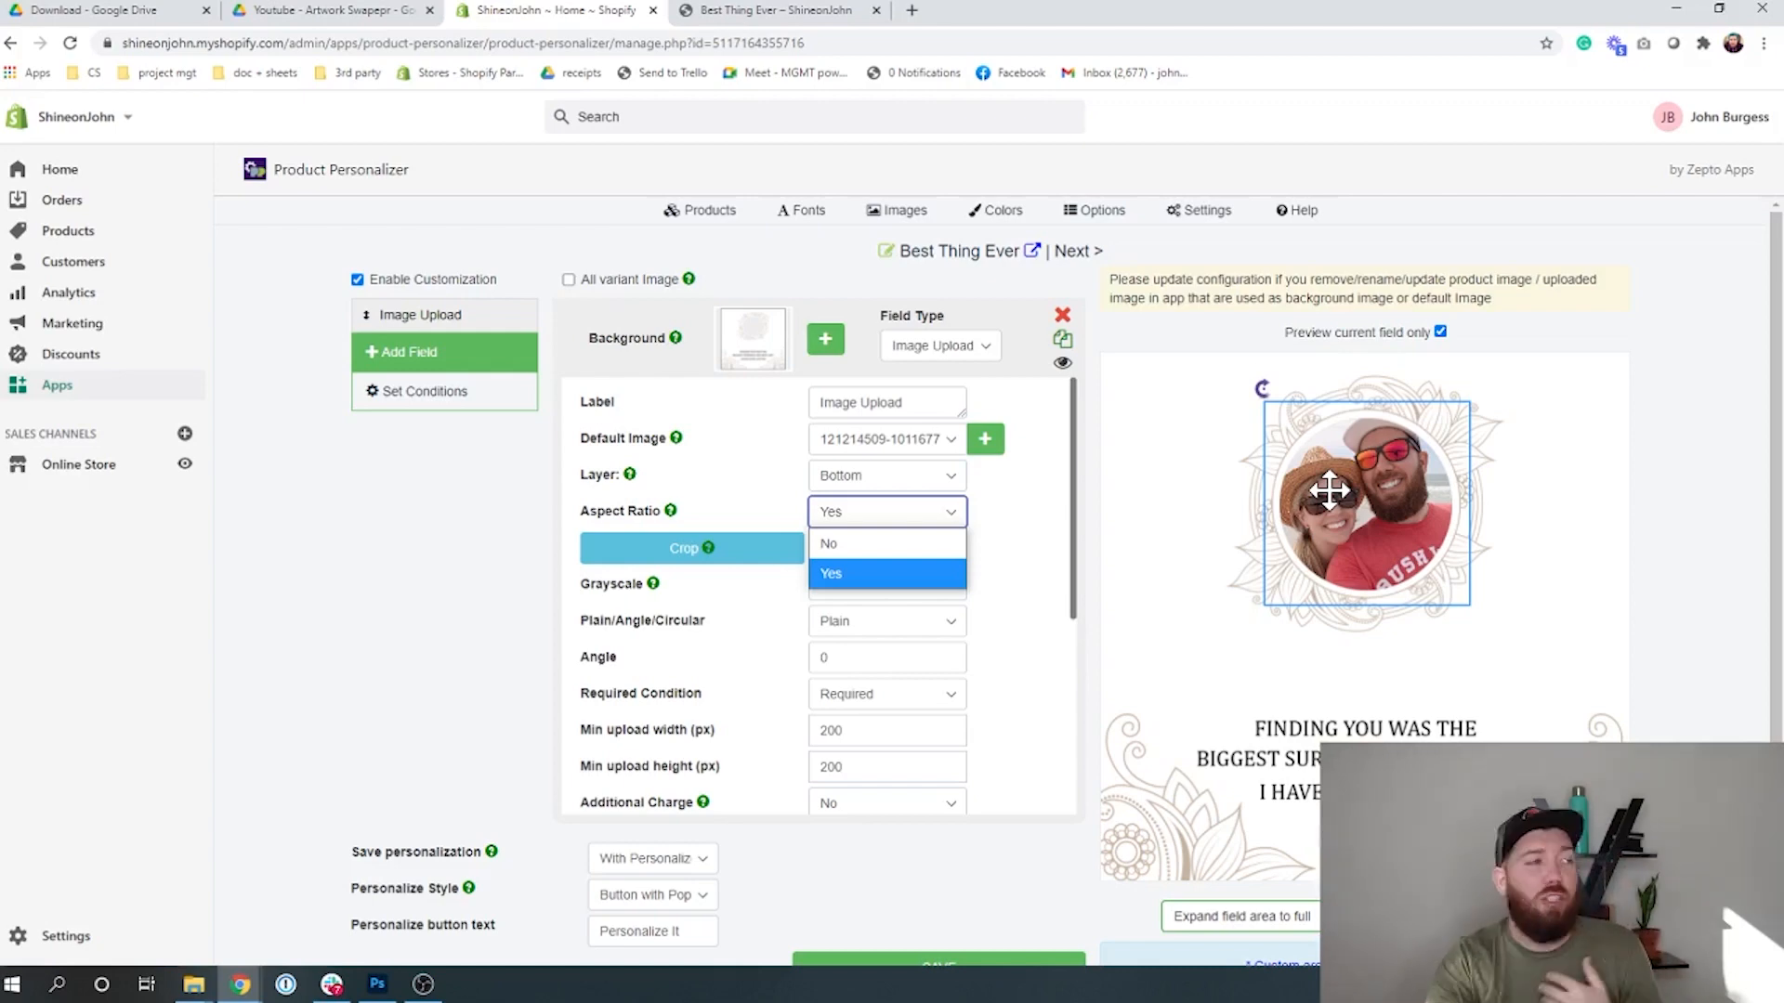
{"action": "left_click", "coordinate": [554, 547]}
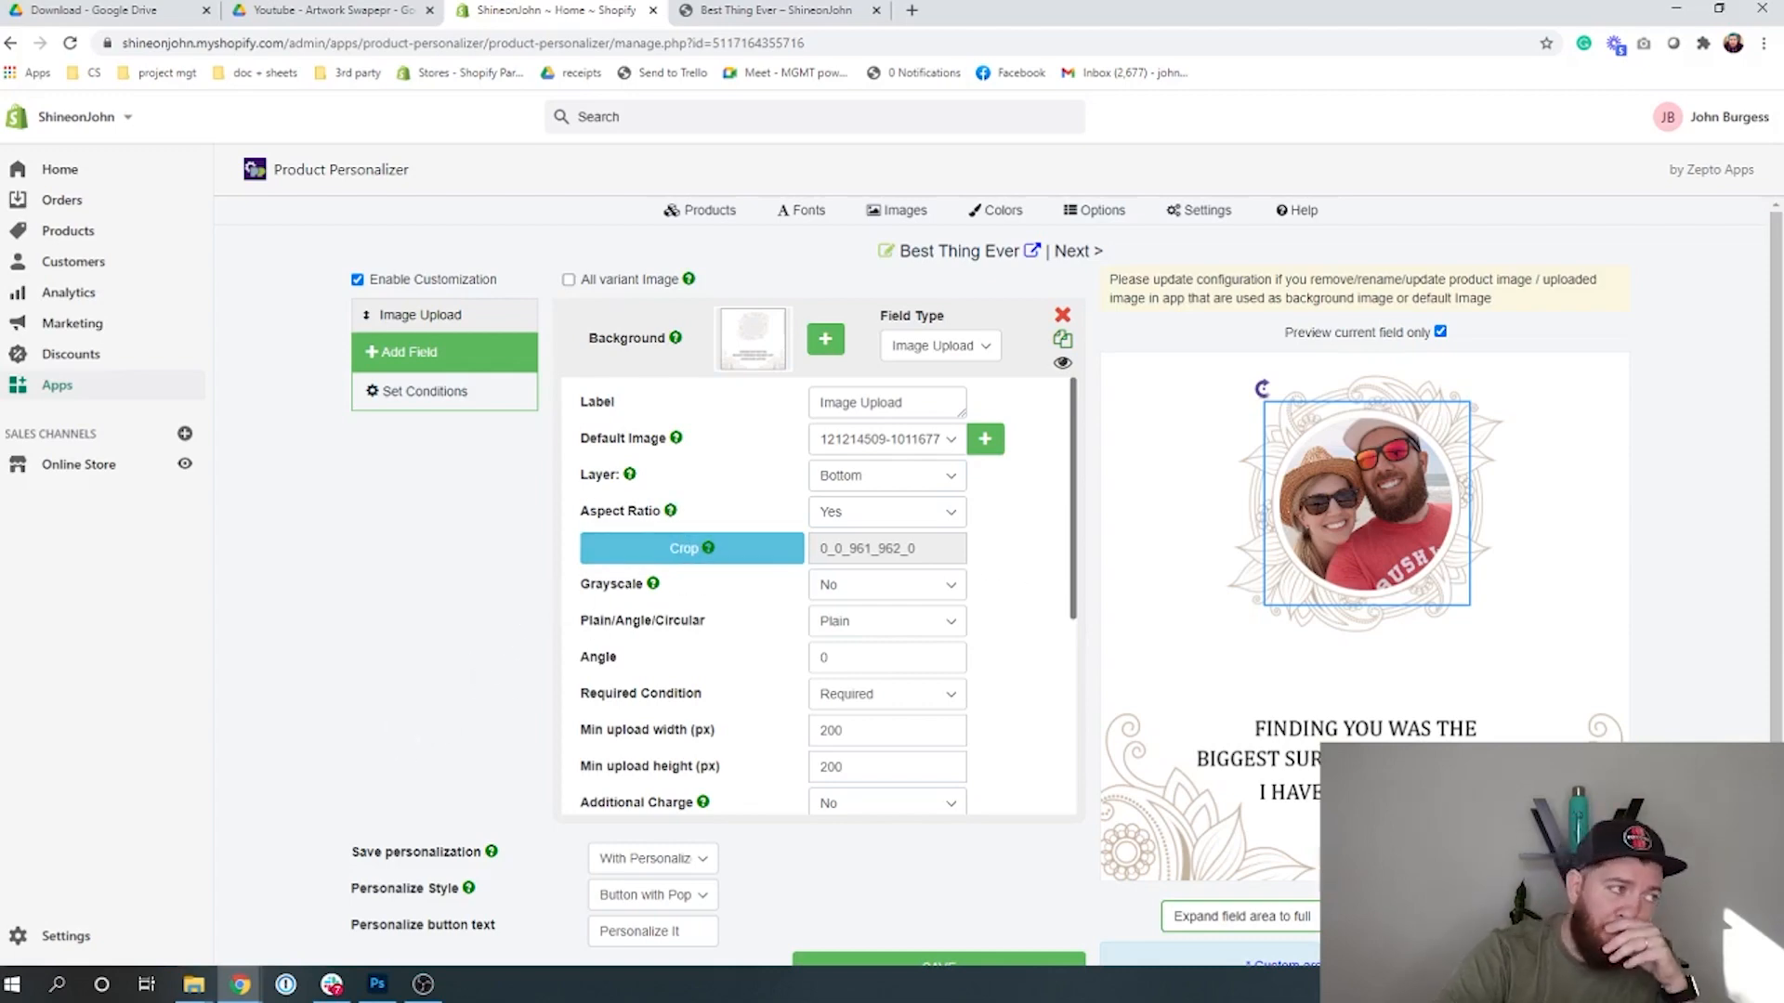
{"action": "scroll", "coordinate": [500, 599], "scroll_direction": "down", "scroll_amount": 1}
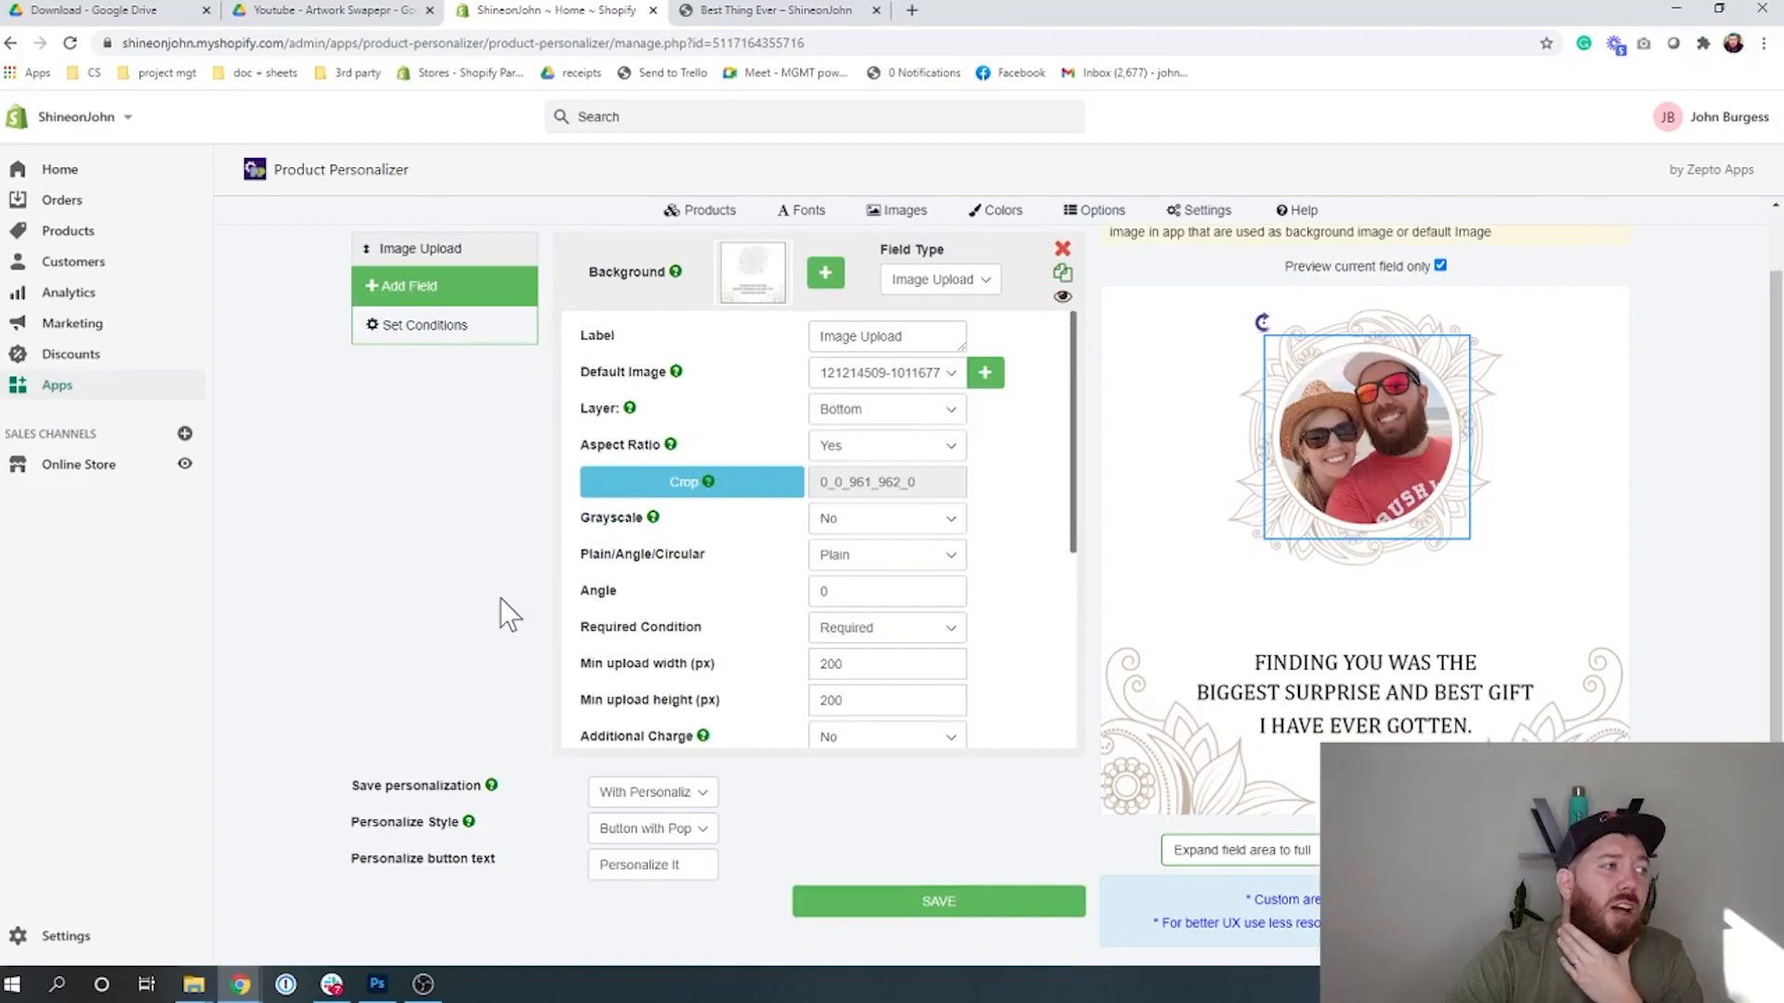
{"action": "left_click", "coordinate": [896, 535]}
{"action": "left_click", "coordinate": [888, 580]}
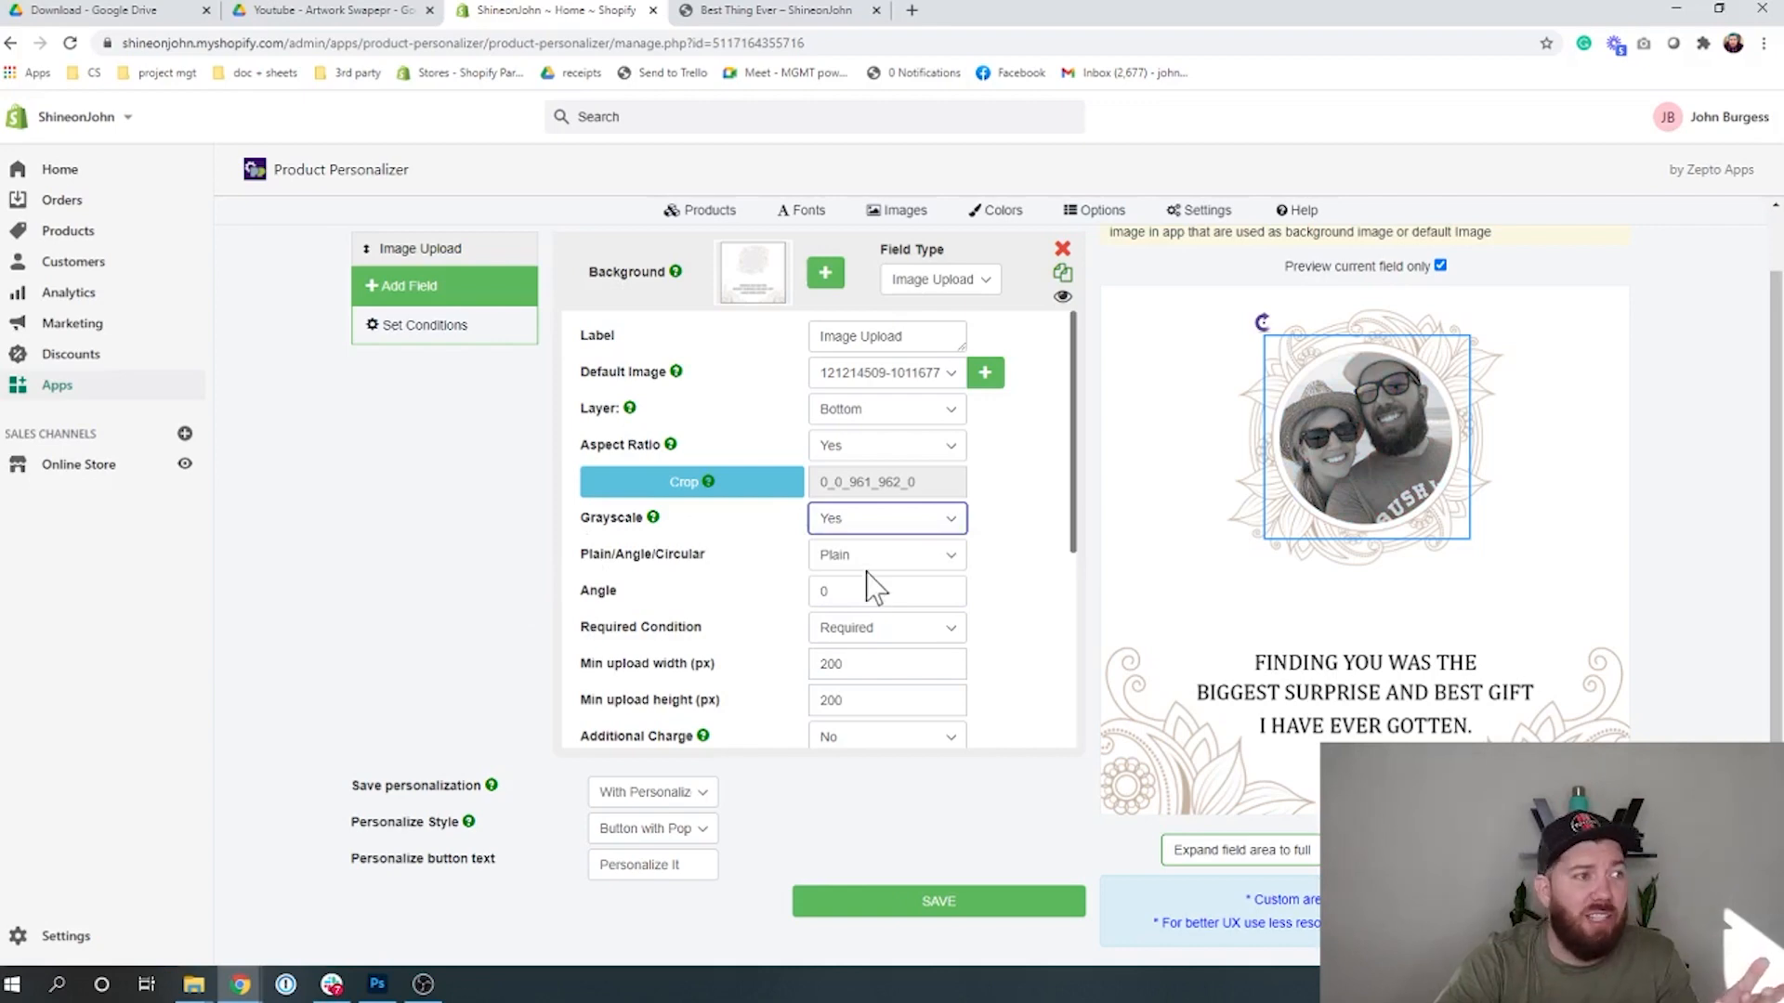
{"action": "left_click", "coordinate": [848, 520]}
{"action": "left_click", "coordinate": [850, 549]}
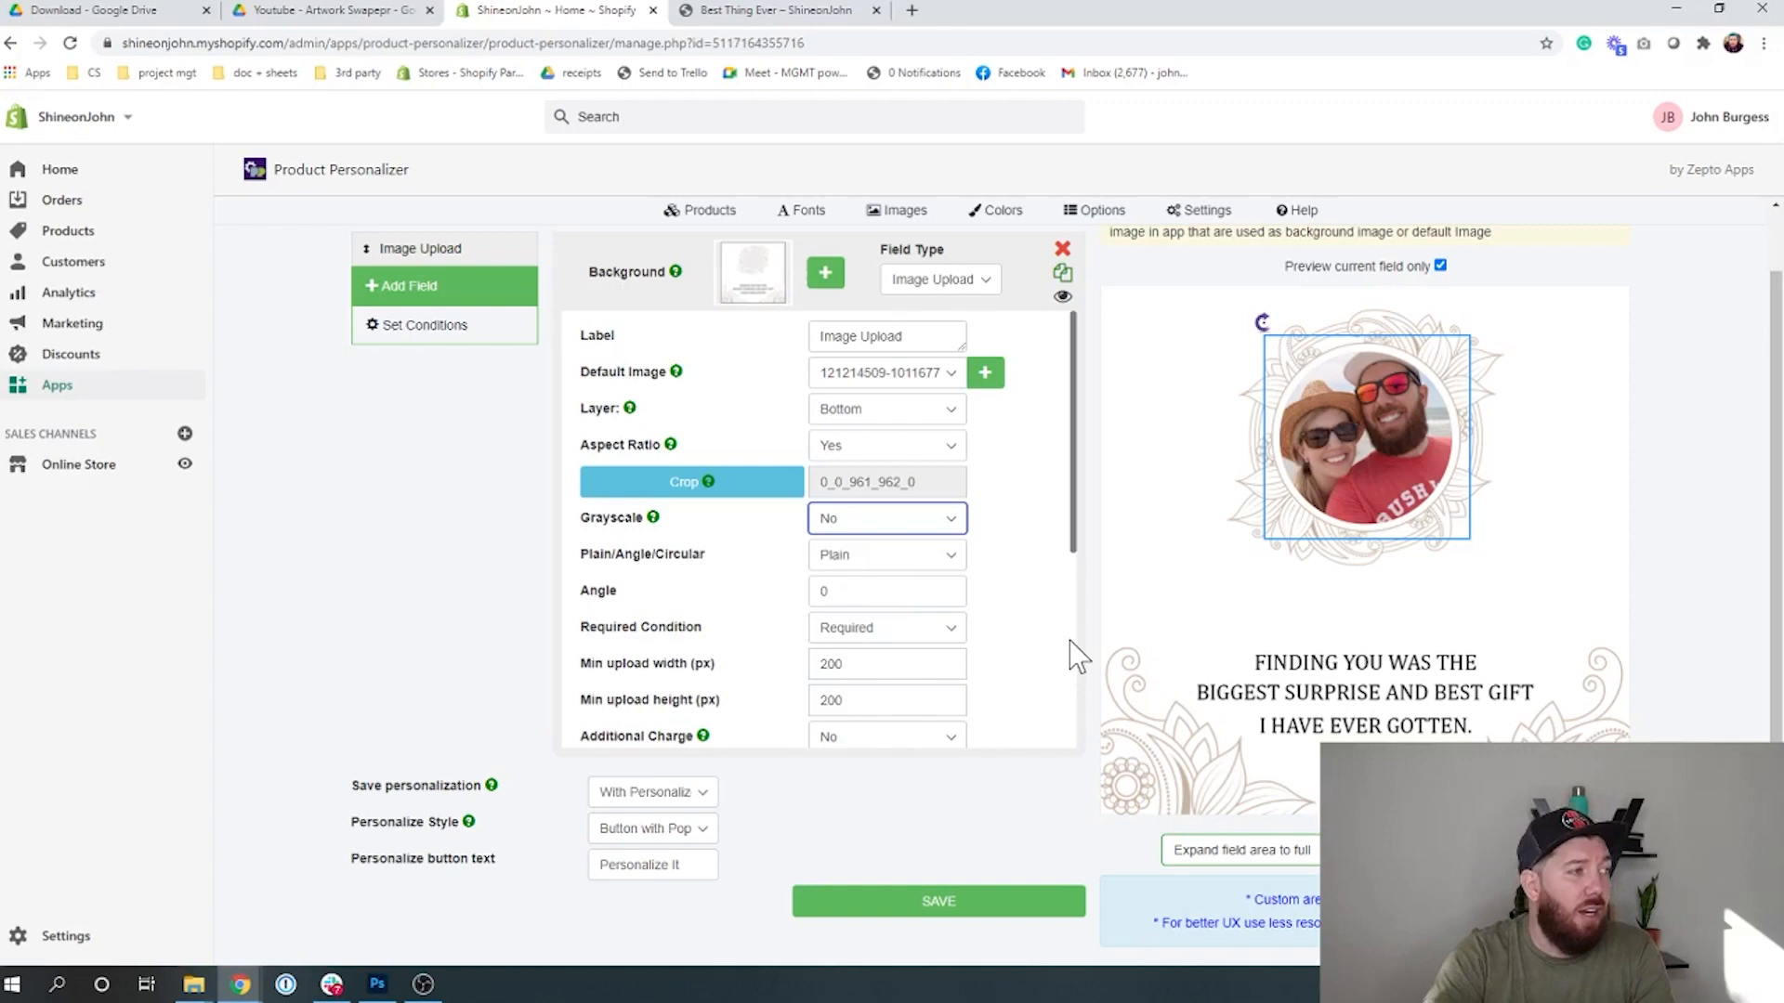
- Review the remaining Image Upload field settings, from the Plain/Angle/Circular choices down to the position and size values
{"action": "scroll", "coordinate": [1076, 654], "scroll_direction": "down", "scroll_amount": 3}
{"action": "scroll", "coordinate": [1078, 657], "scroll_direction": "down", "scroll_amount": 1}
{"action": "scroll", "coordinate": [1073, 655], "scroll_direction": "up", "scroll_amount": 2}
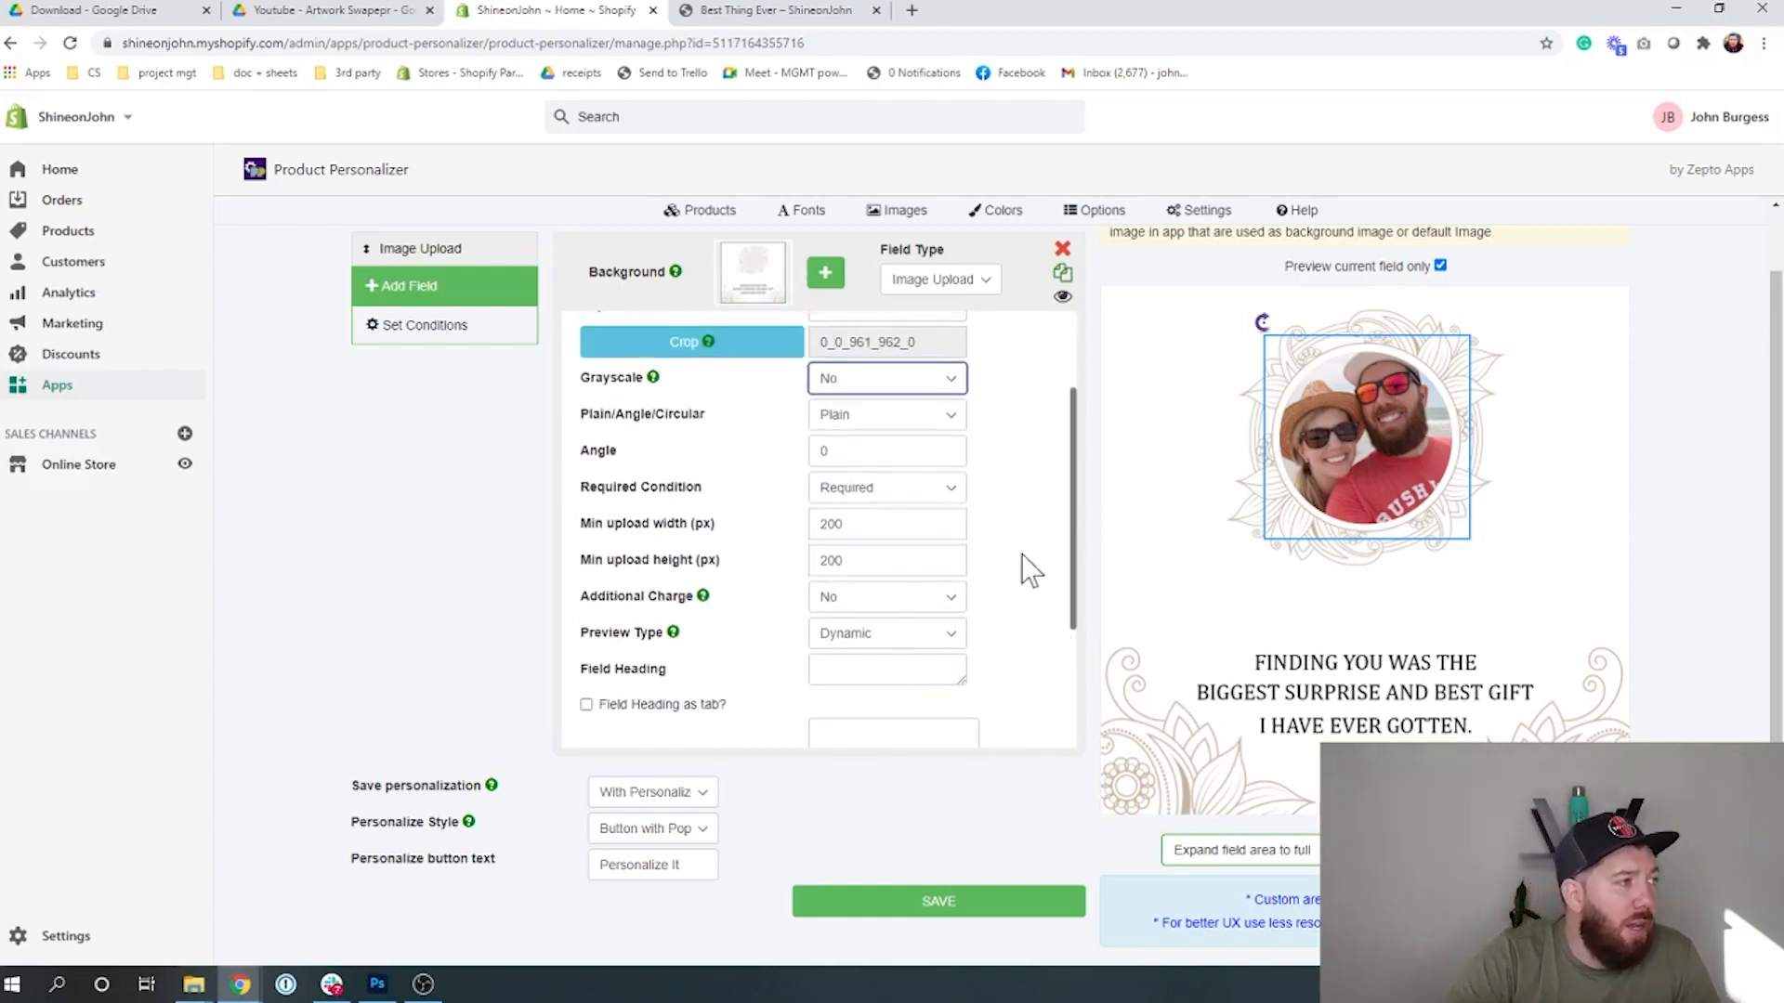
{"action": "left_click", "coordinate": [846, 415]}
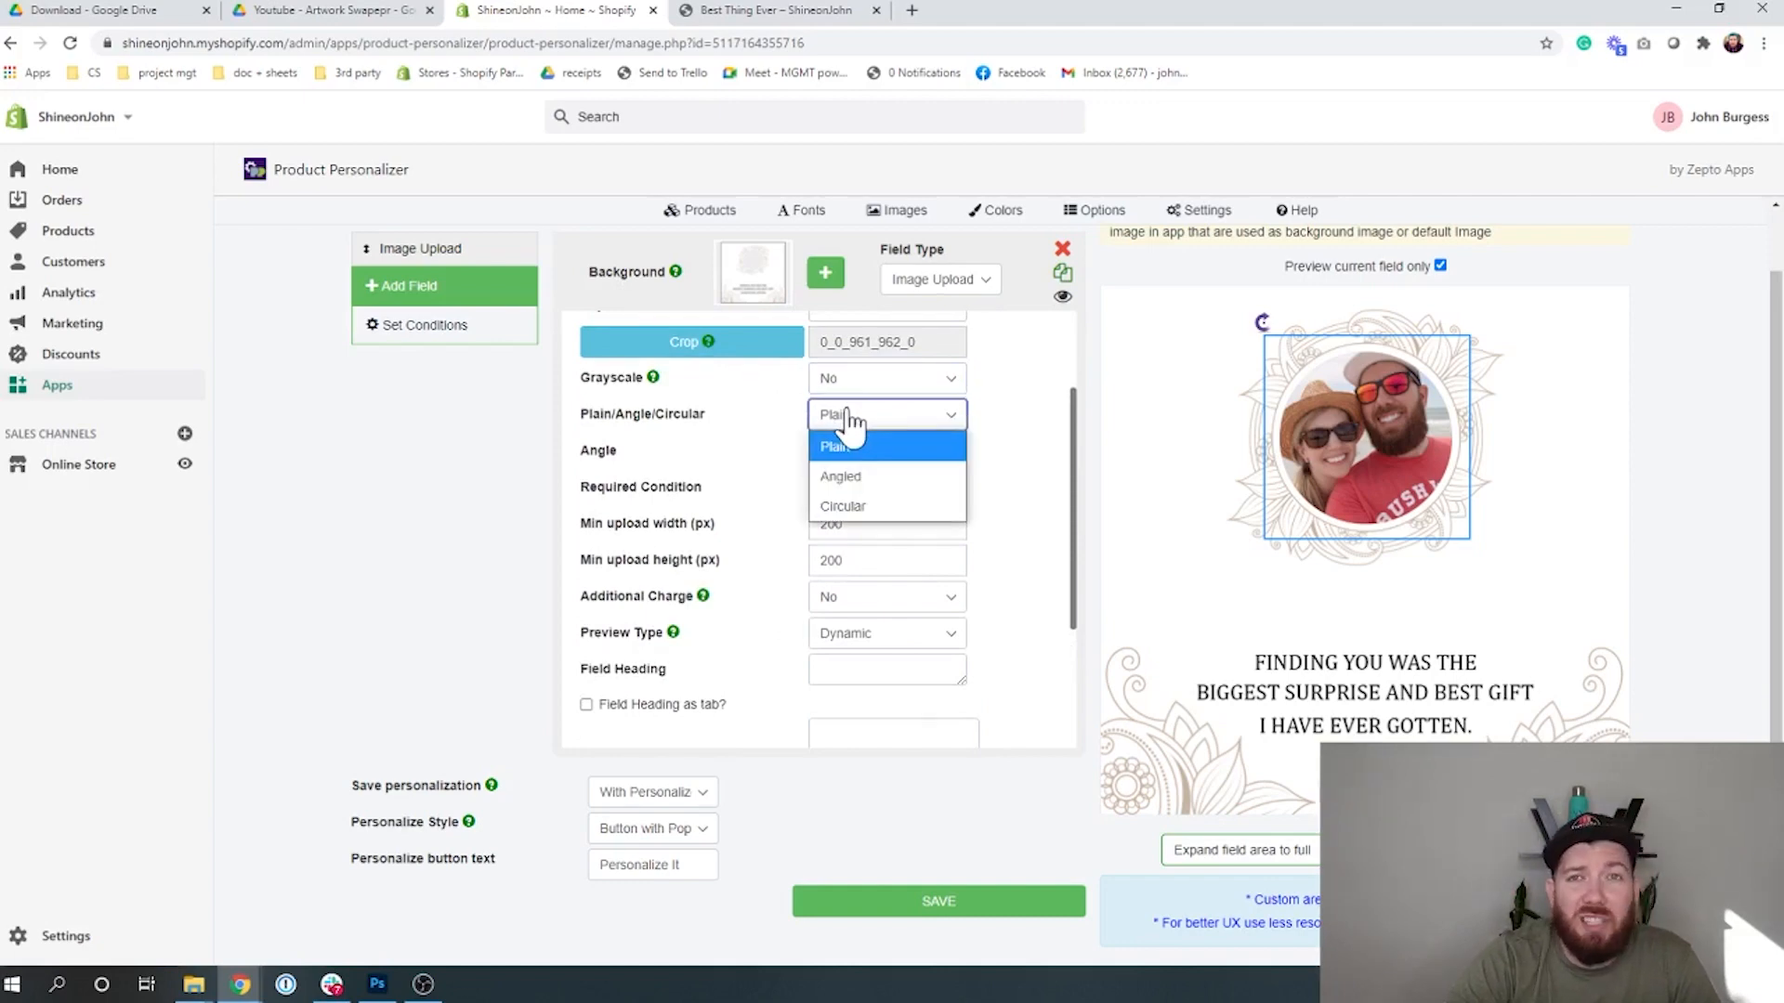
{"action": "left_click", "coordinate": [706, 469]}
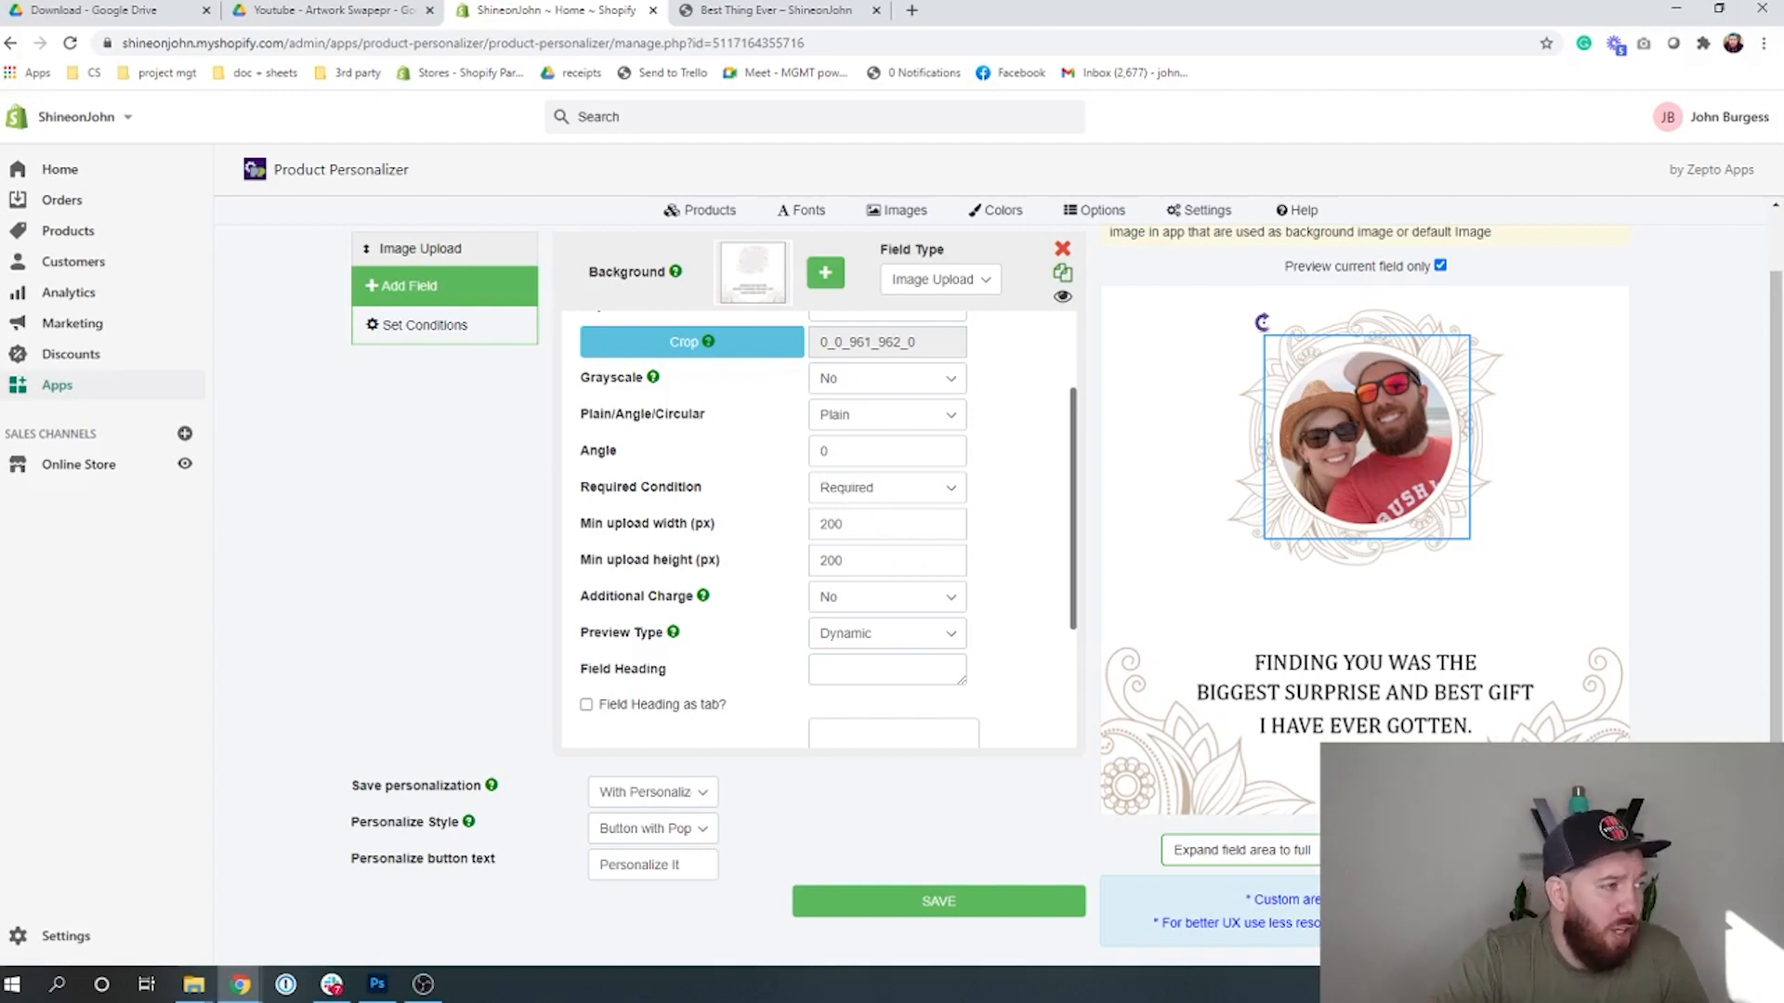
{"action": "scroll", "coordinate": [758, 699], "scroll_direction": "down", "scroll_amount": 2}
{"action": "scroll", "coordinate": [758, 699], "scroll_direction": "up", "scroll_amount": 1}
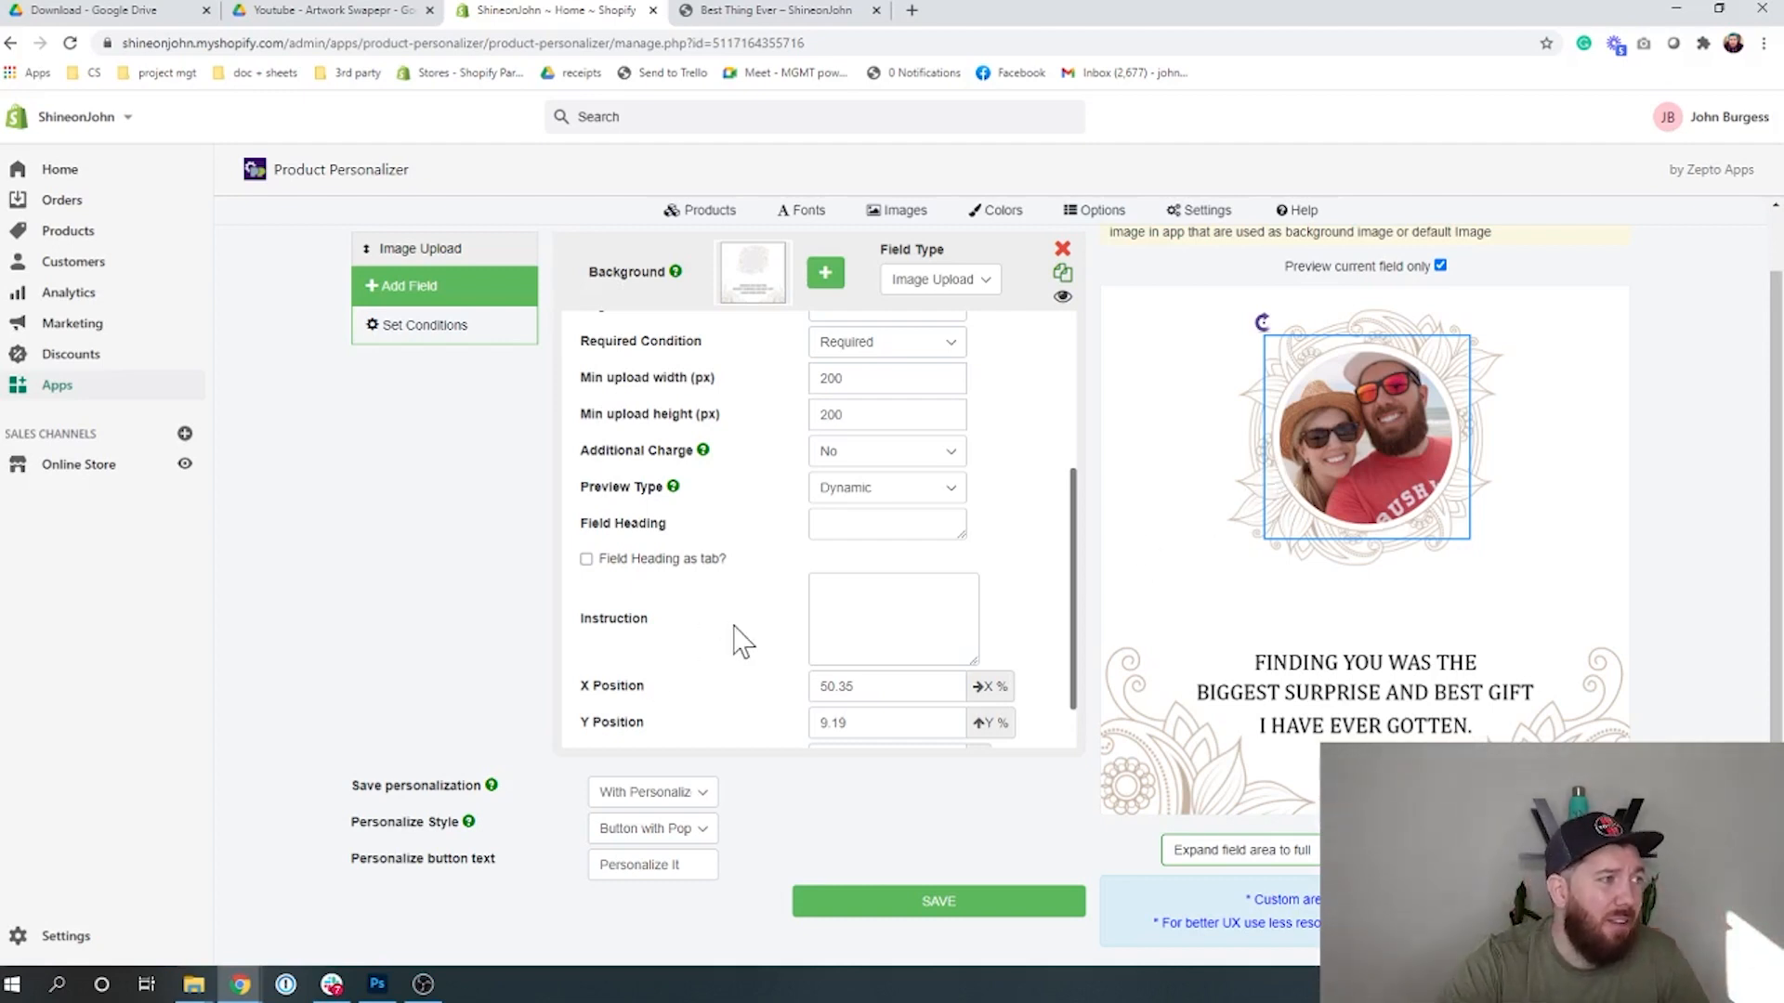
{"action": "scroll", "coordinate": [743, 641], "scroll_direction": "down", "scroll_amount": 1}
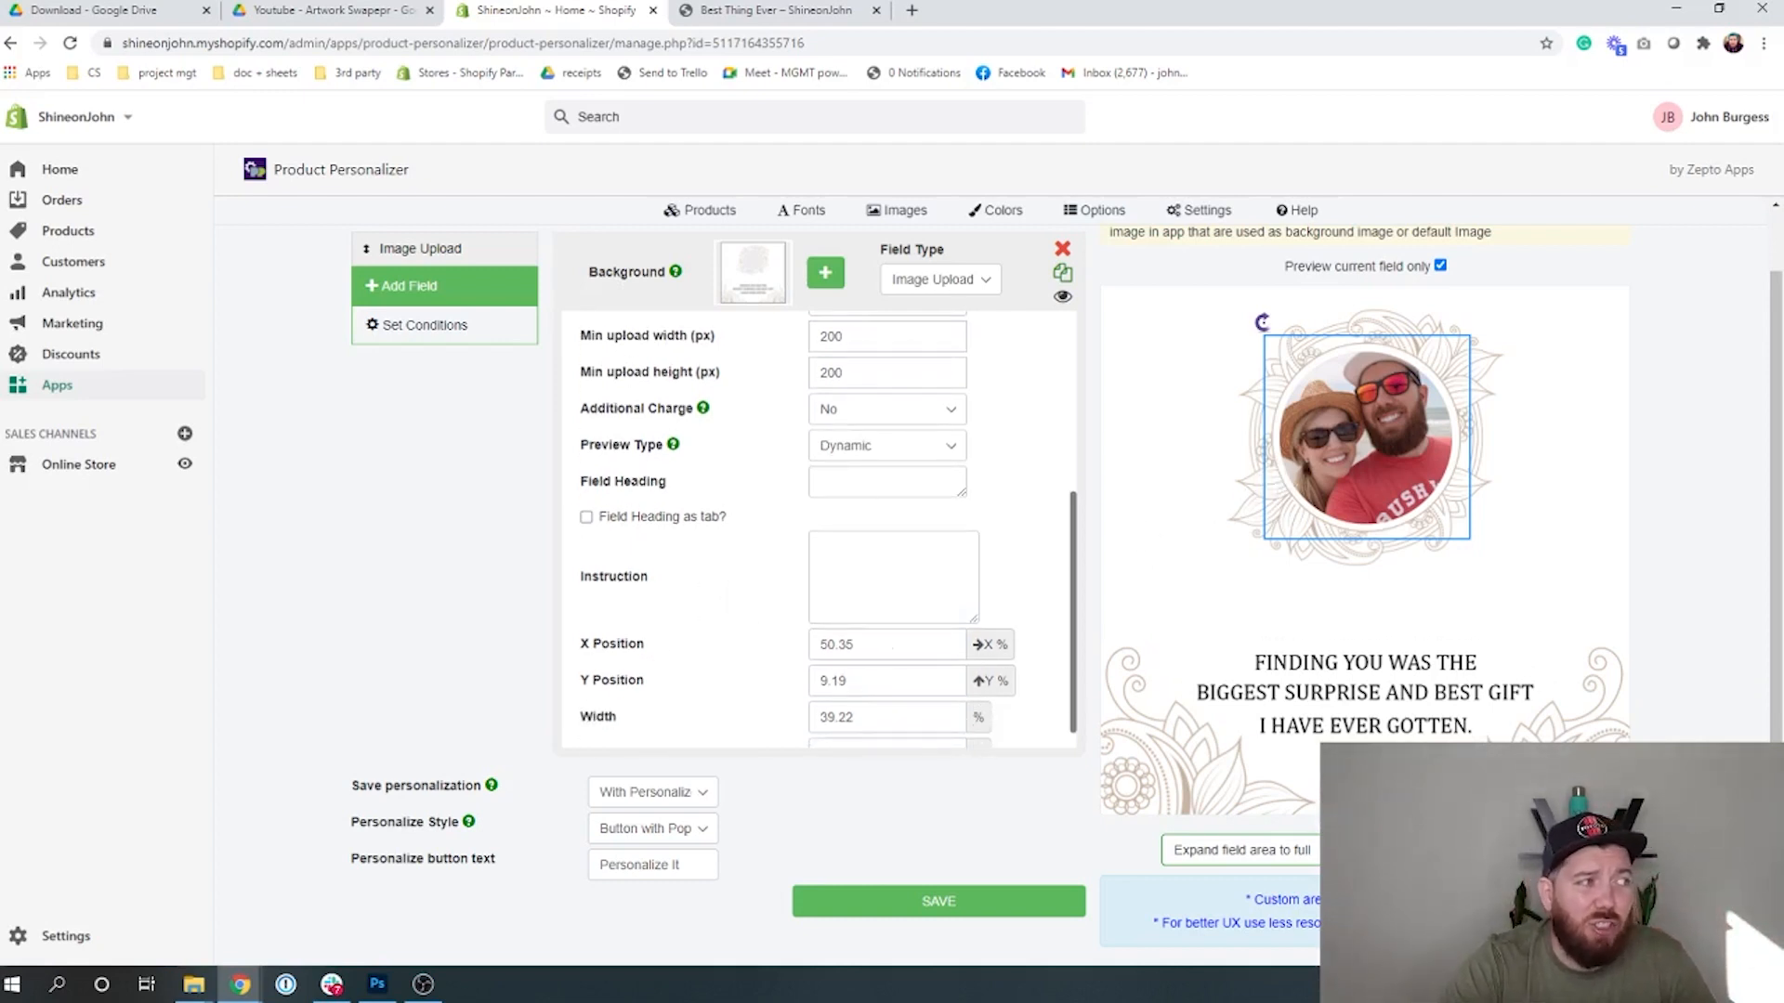
{"action": "scroll", "coordinate": [725, 645], "scroll_direction": "down", "scroll_amount": 1}
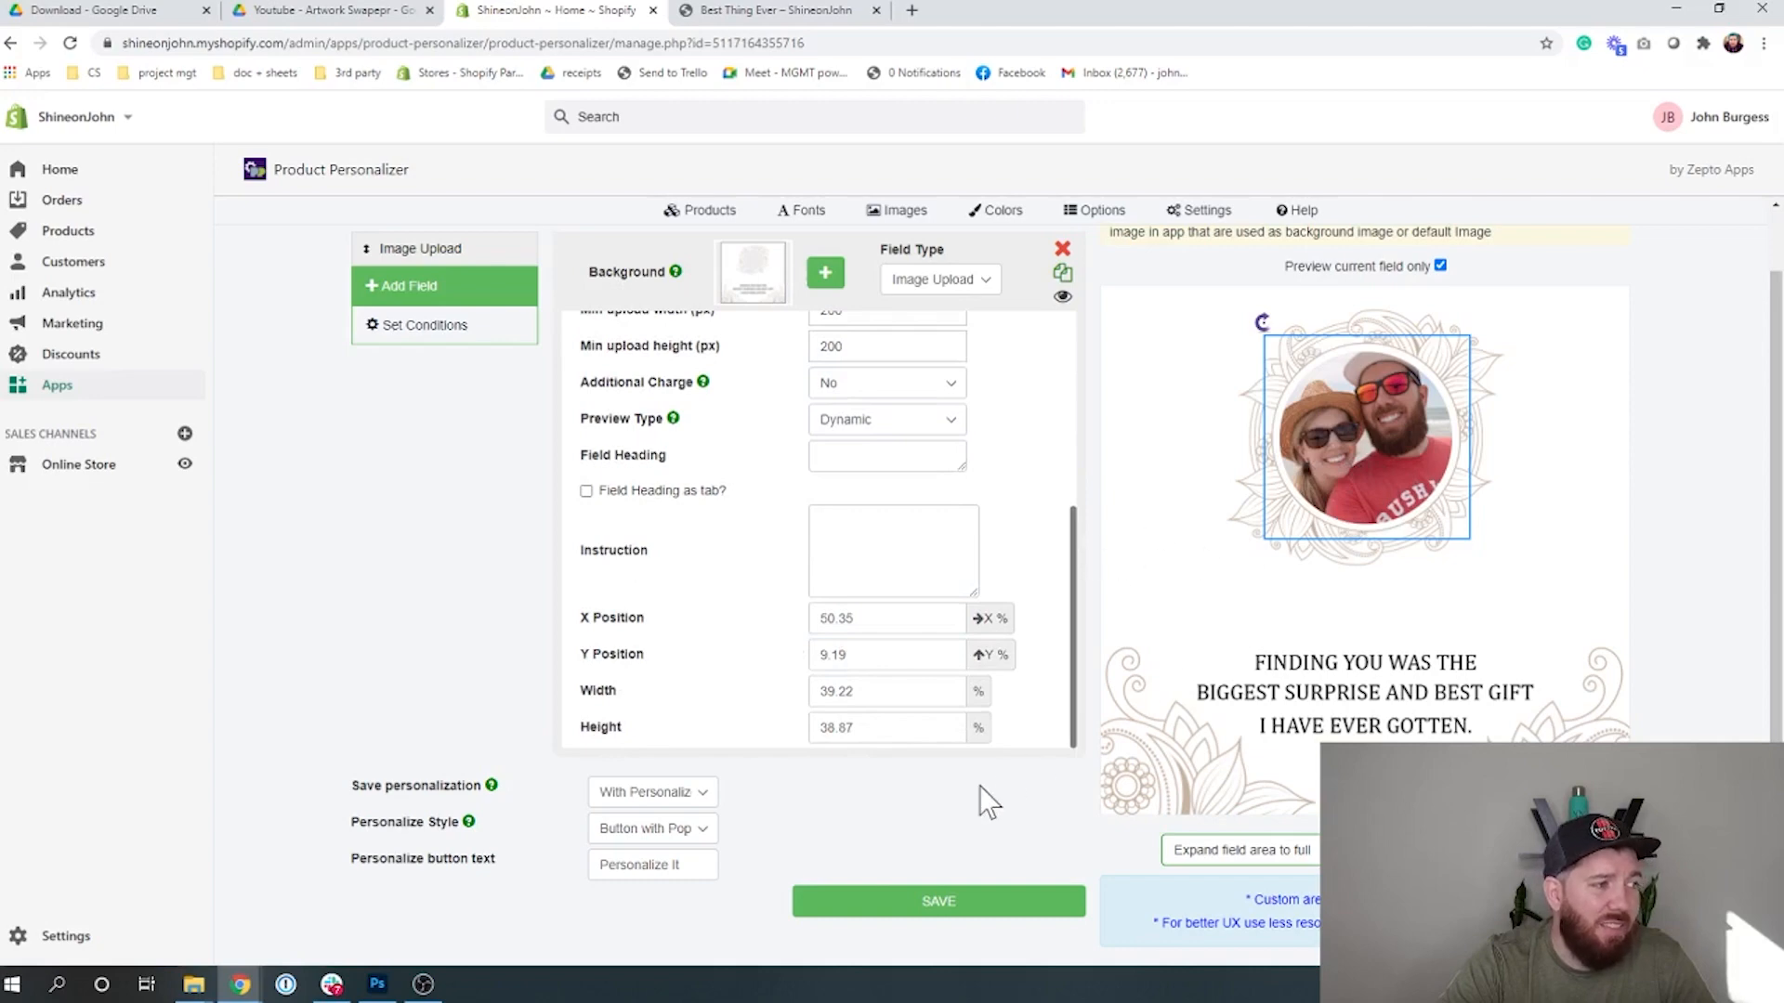
- Save the product customization and reload the Best Thing Ever product page in the storefront
{"action": "left_click", "coordinate": [916, 901]}
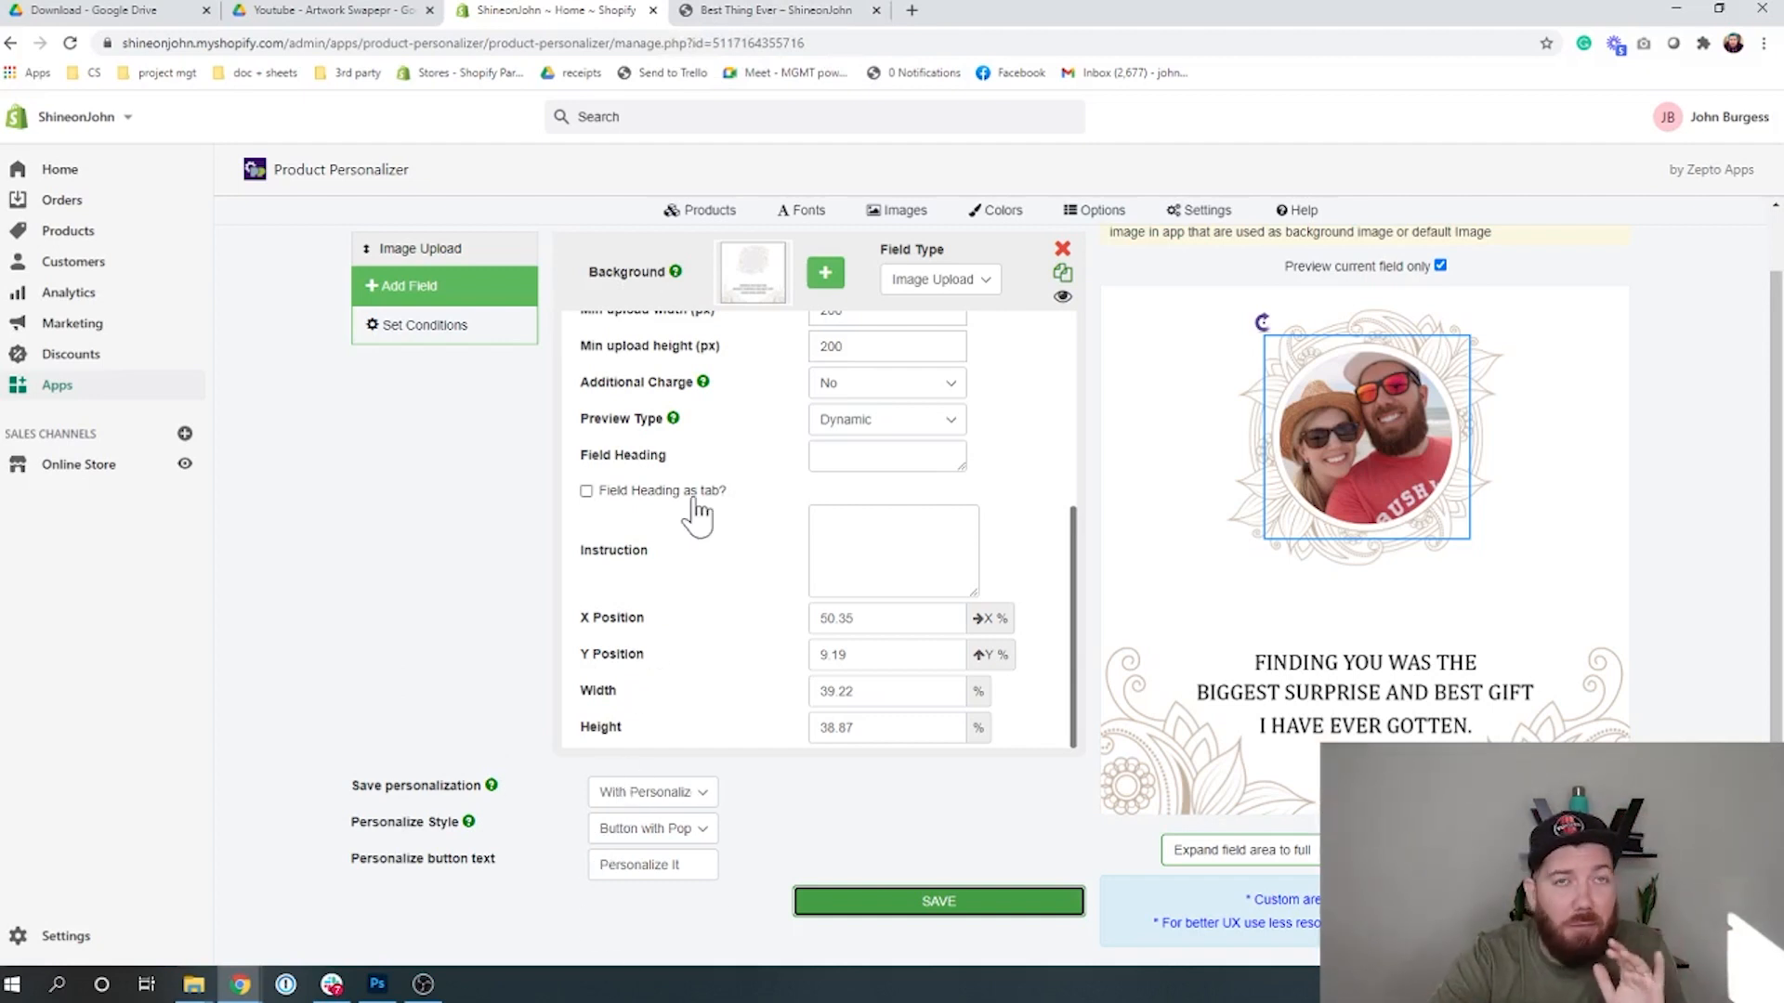
{"action": "left_click", "coordinate": [779, 11]}
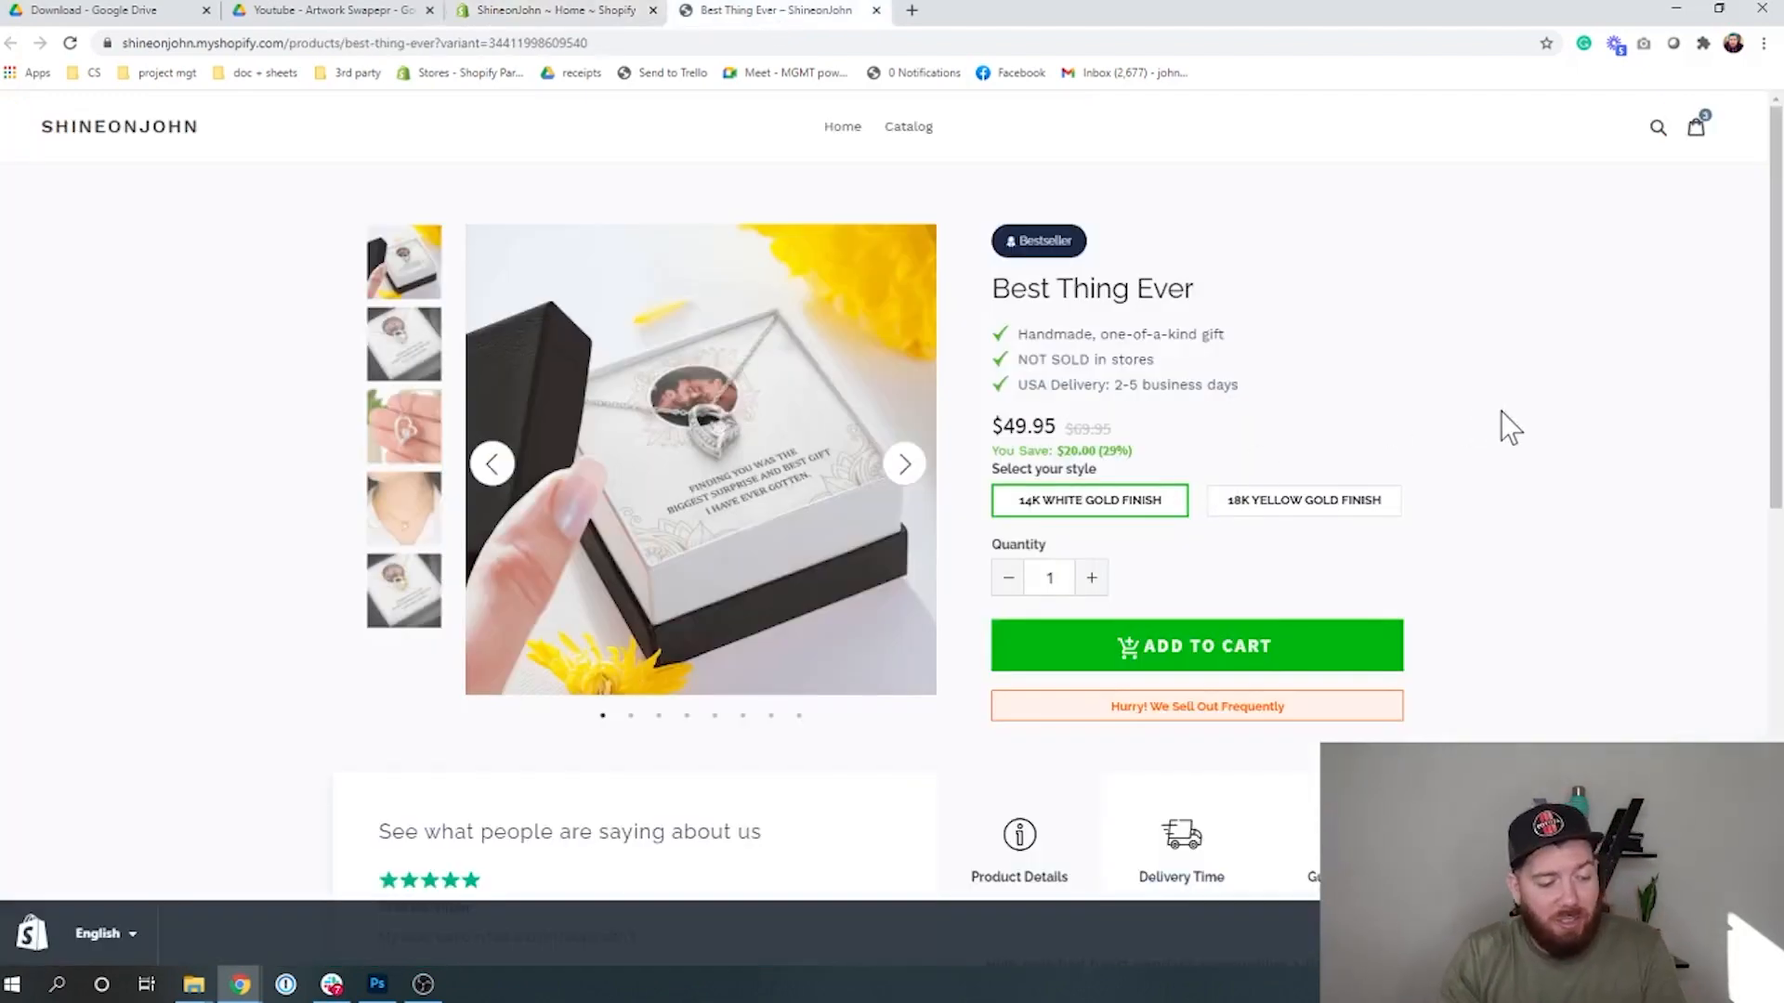
{"action": "key", "text": "F5"}
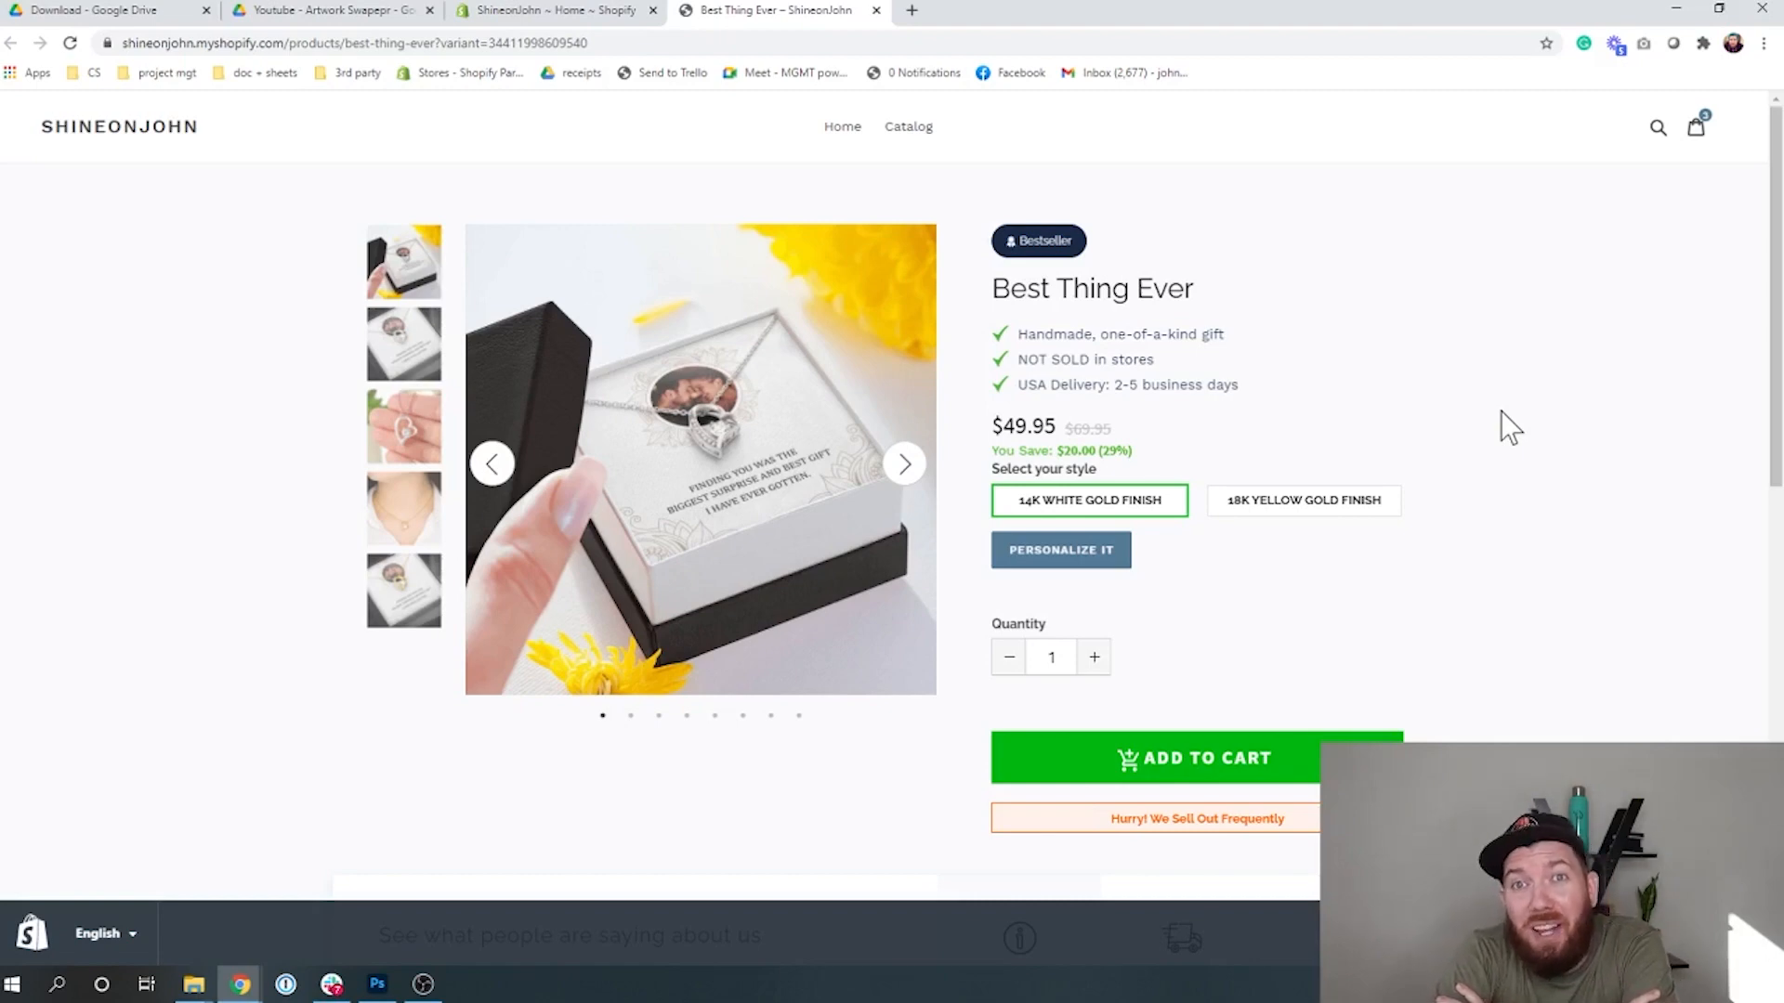
- Add the Best Thing Ever necklace to the cart without personalizing it and return to its product page
{"action": "left_click", "coordinate": [1234, 785]}
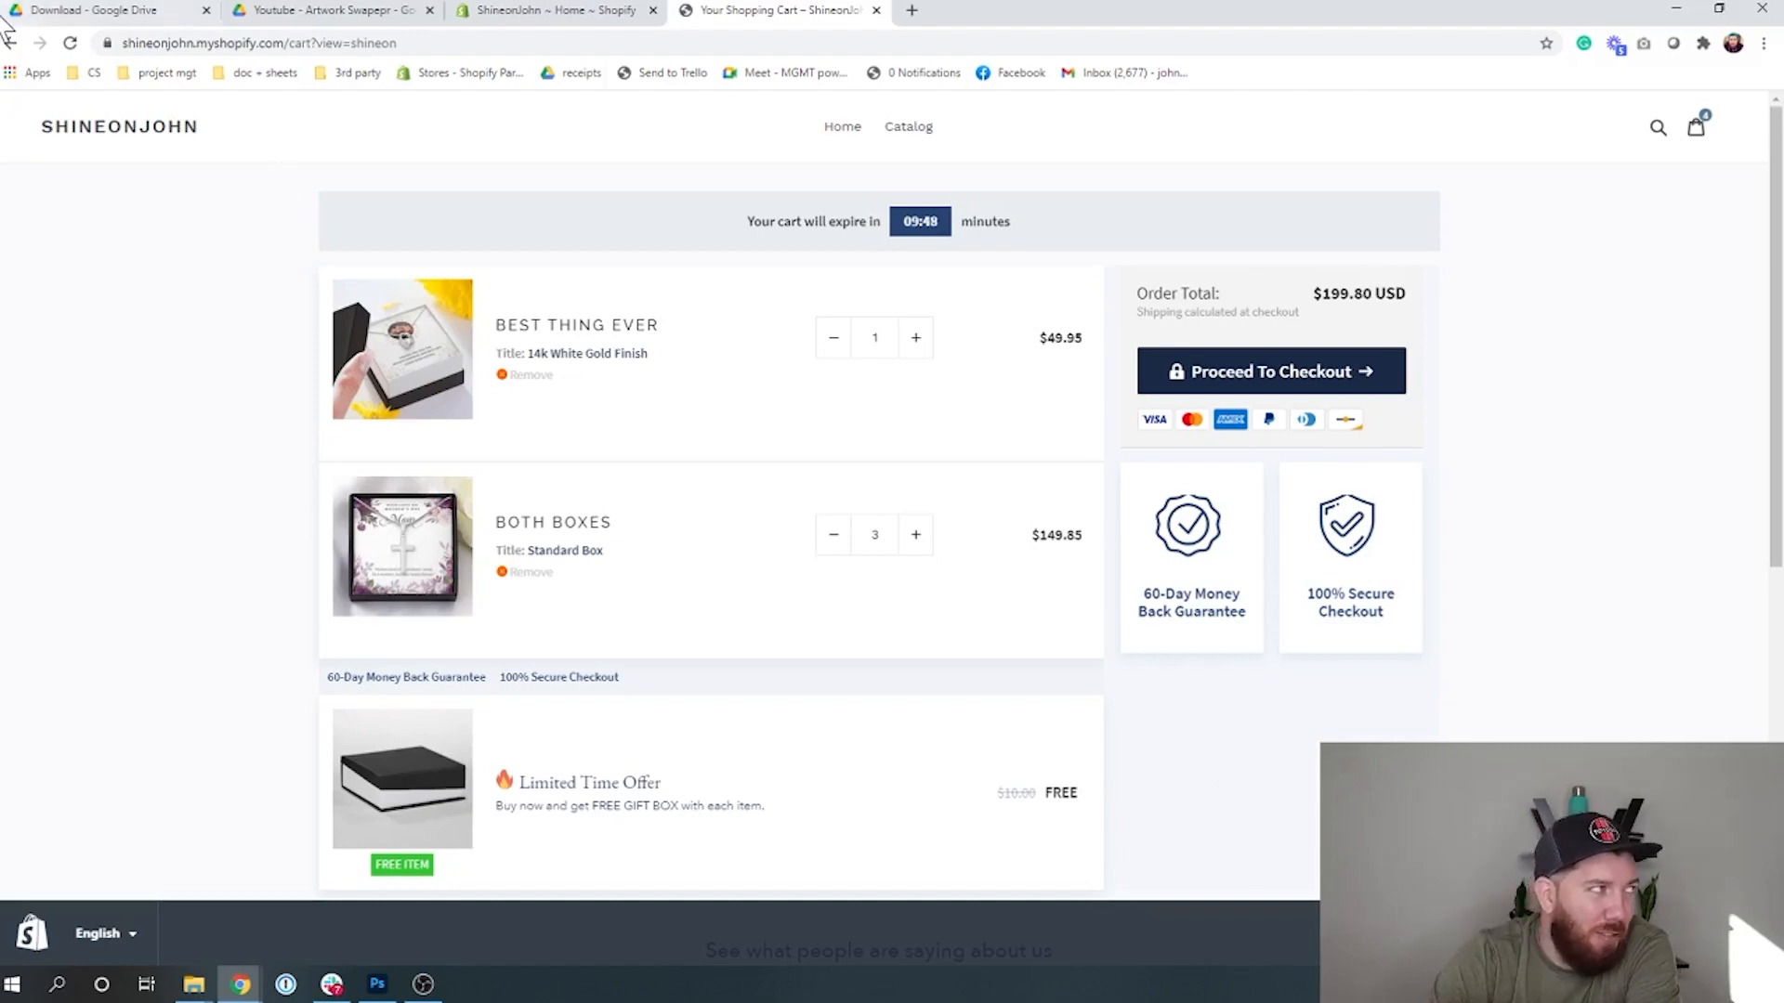
{"action": "left_click", "coordinate": [11, 43]}
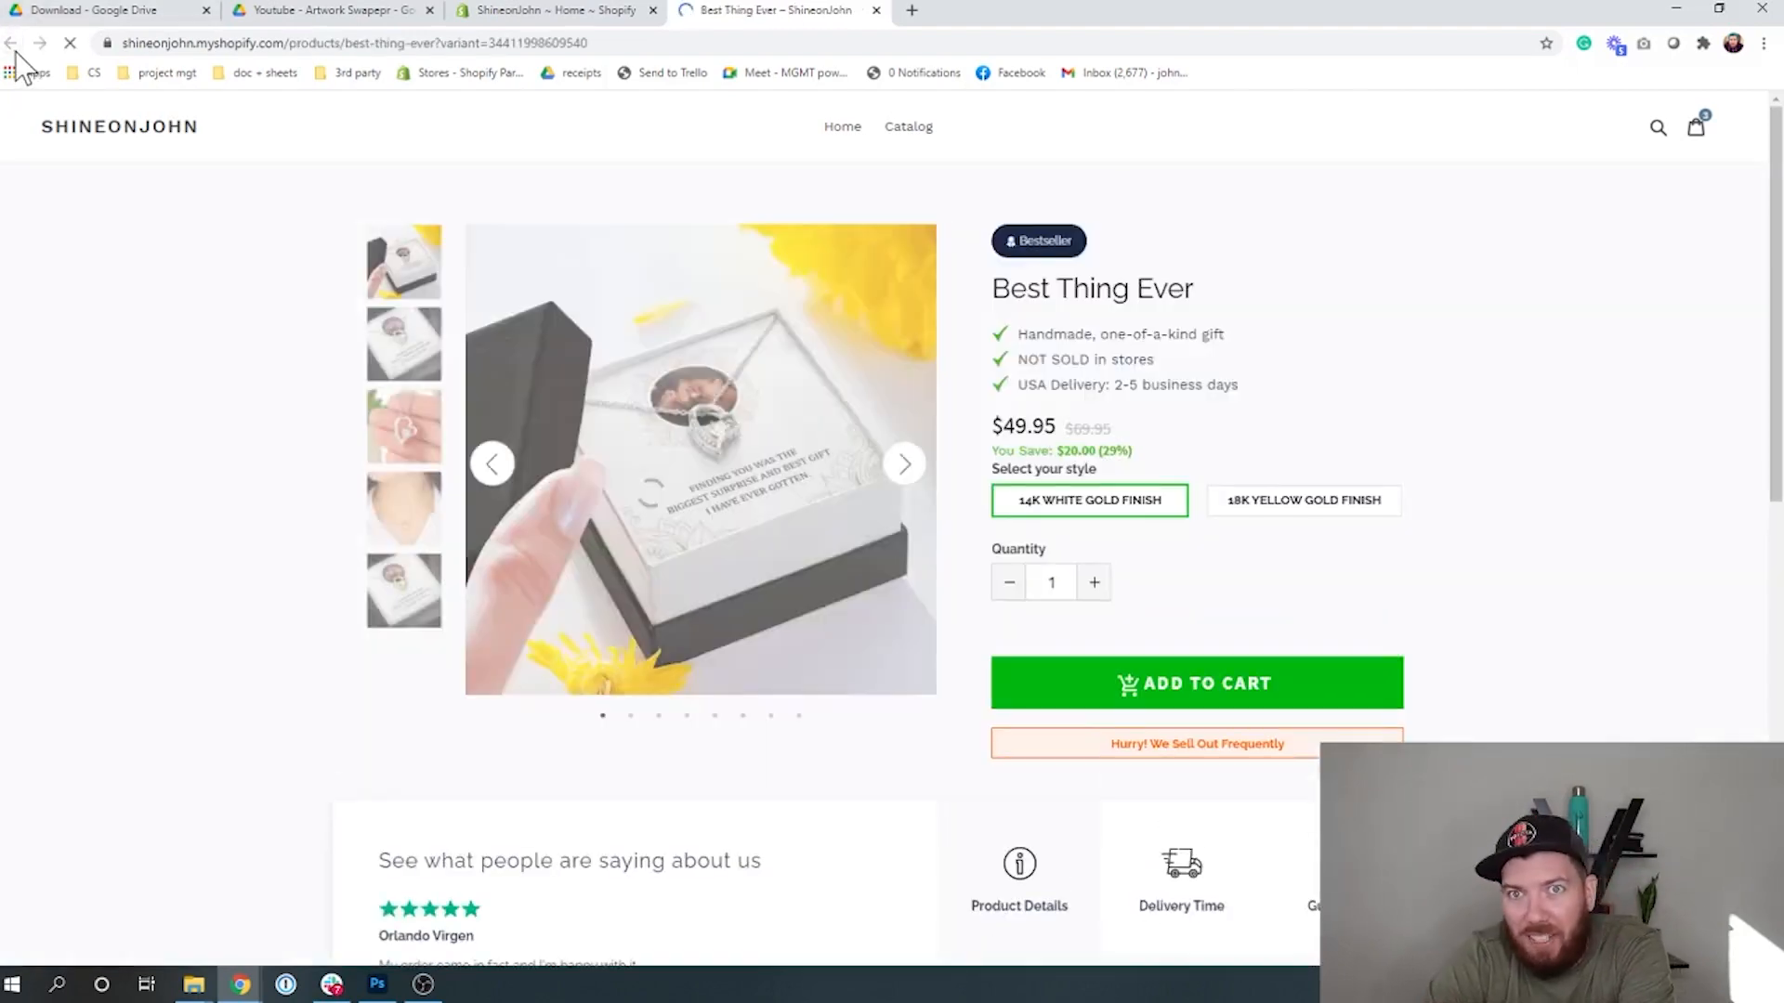
- In Product Personalizer, set the Personalize Style to Direct Field and save the customization
{"action": "left_click", "coordinate": [585, 10]}
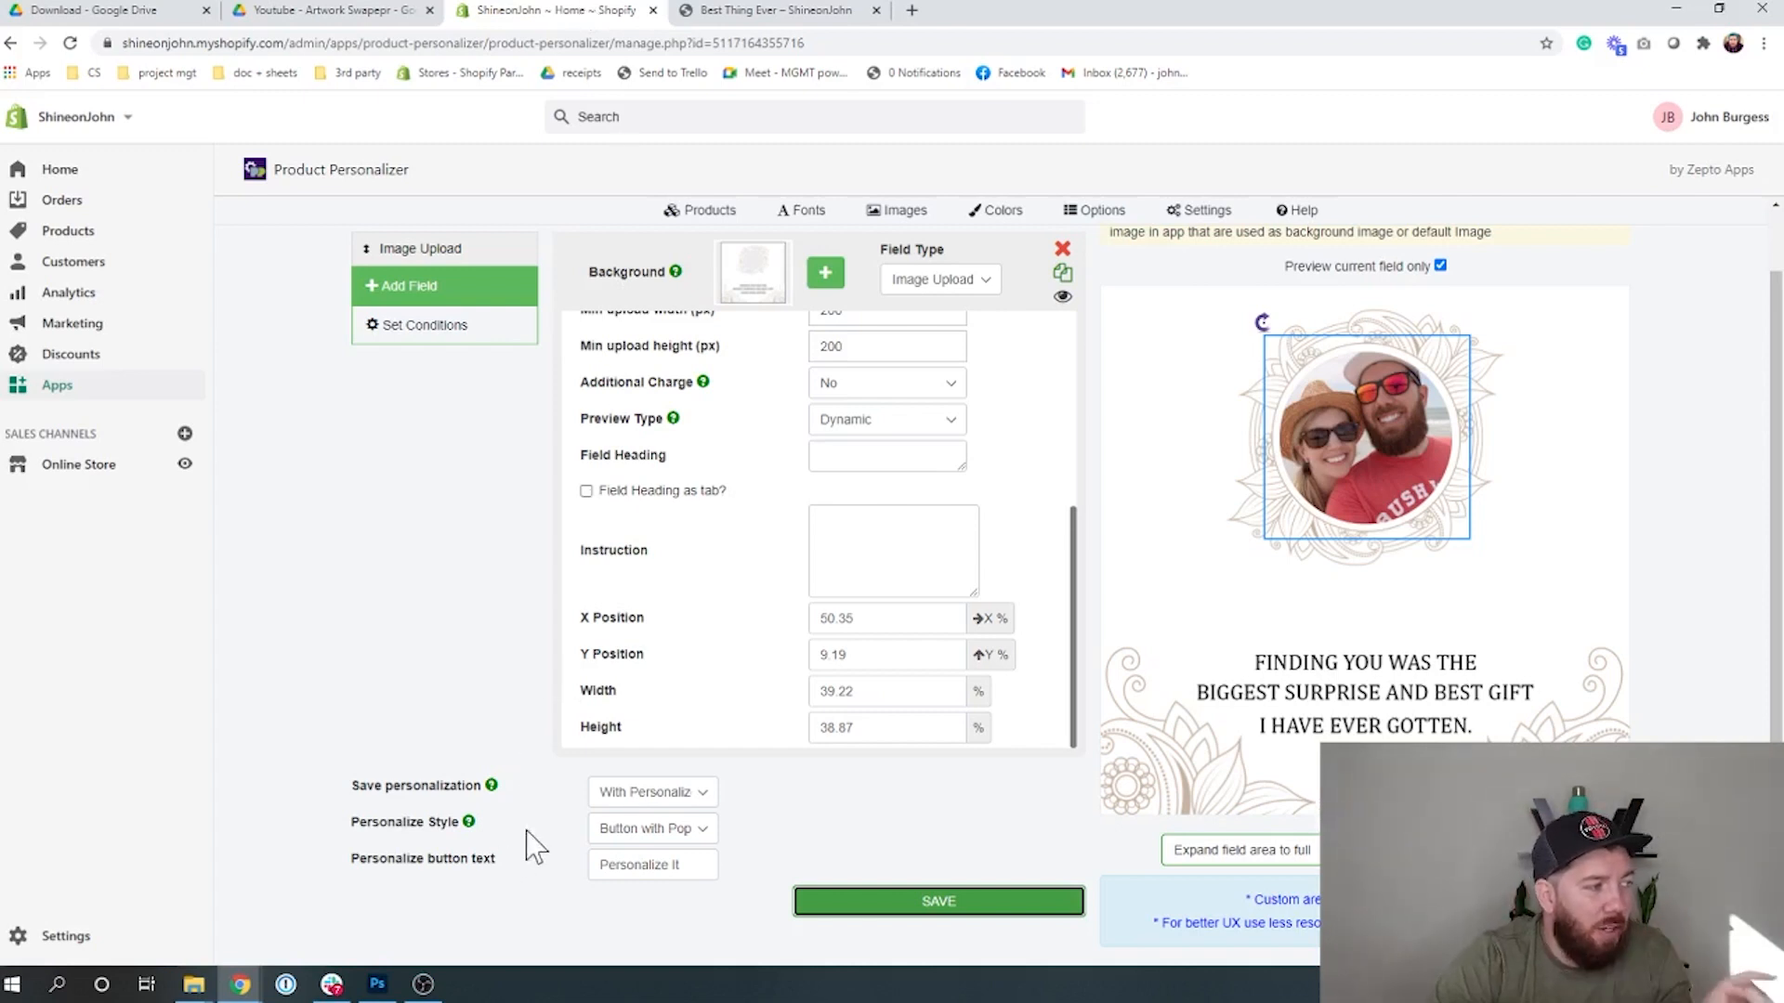
{"action": "left_click", "coordinate": [676, 836]}
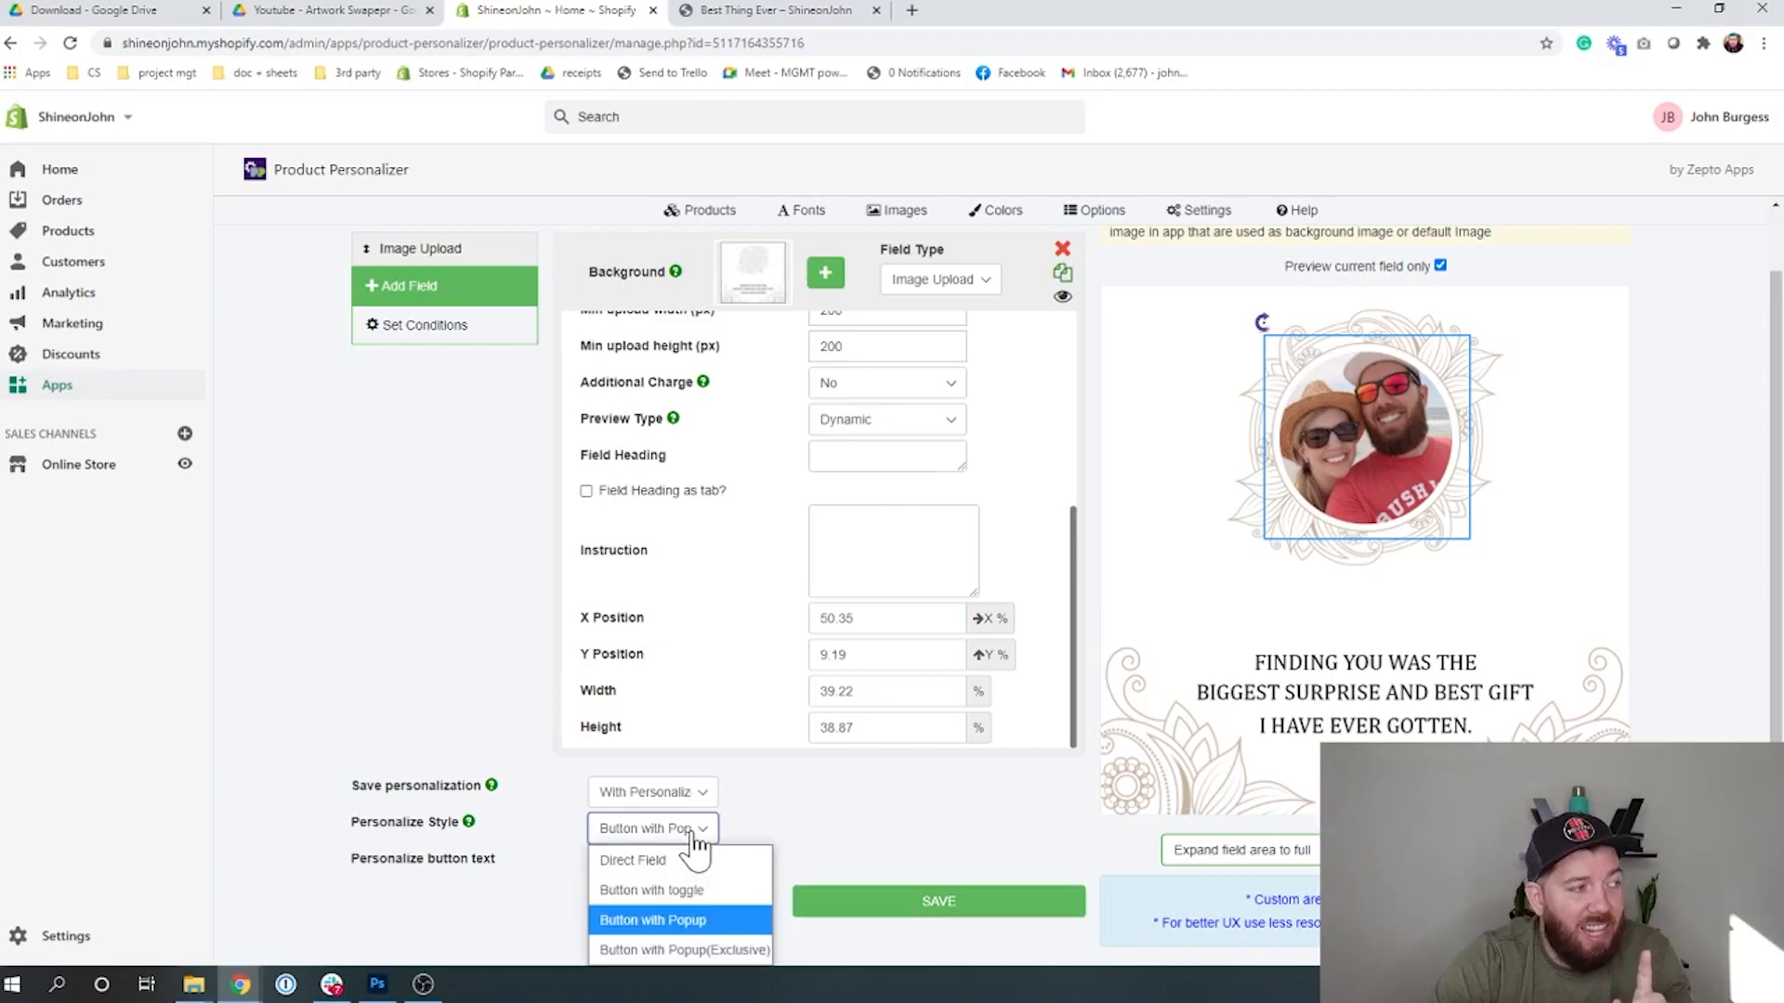
{"action": "left_click", "coordinate": [695, 857]}
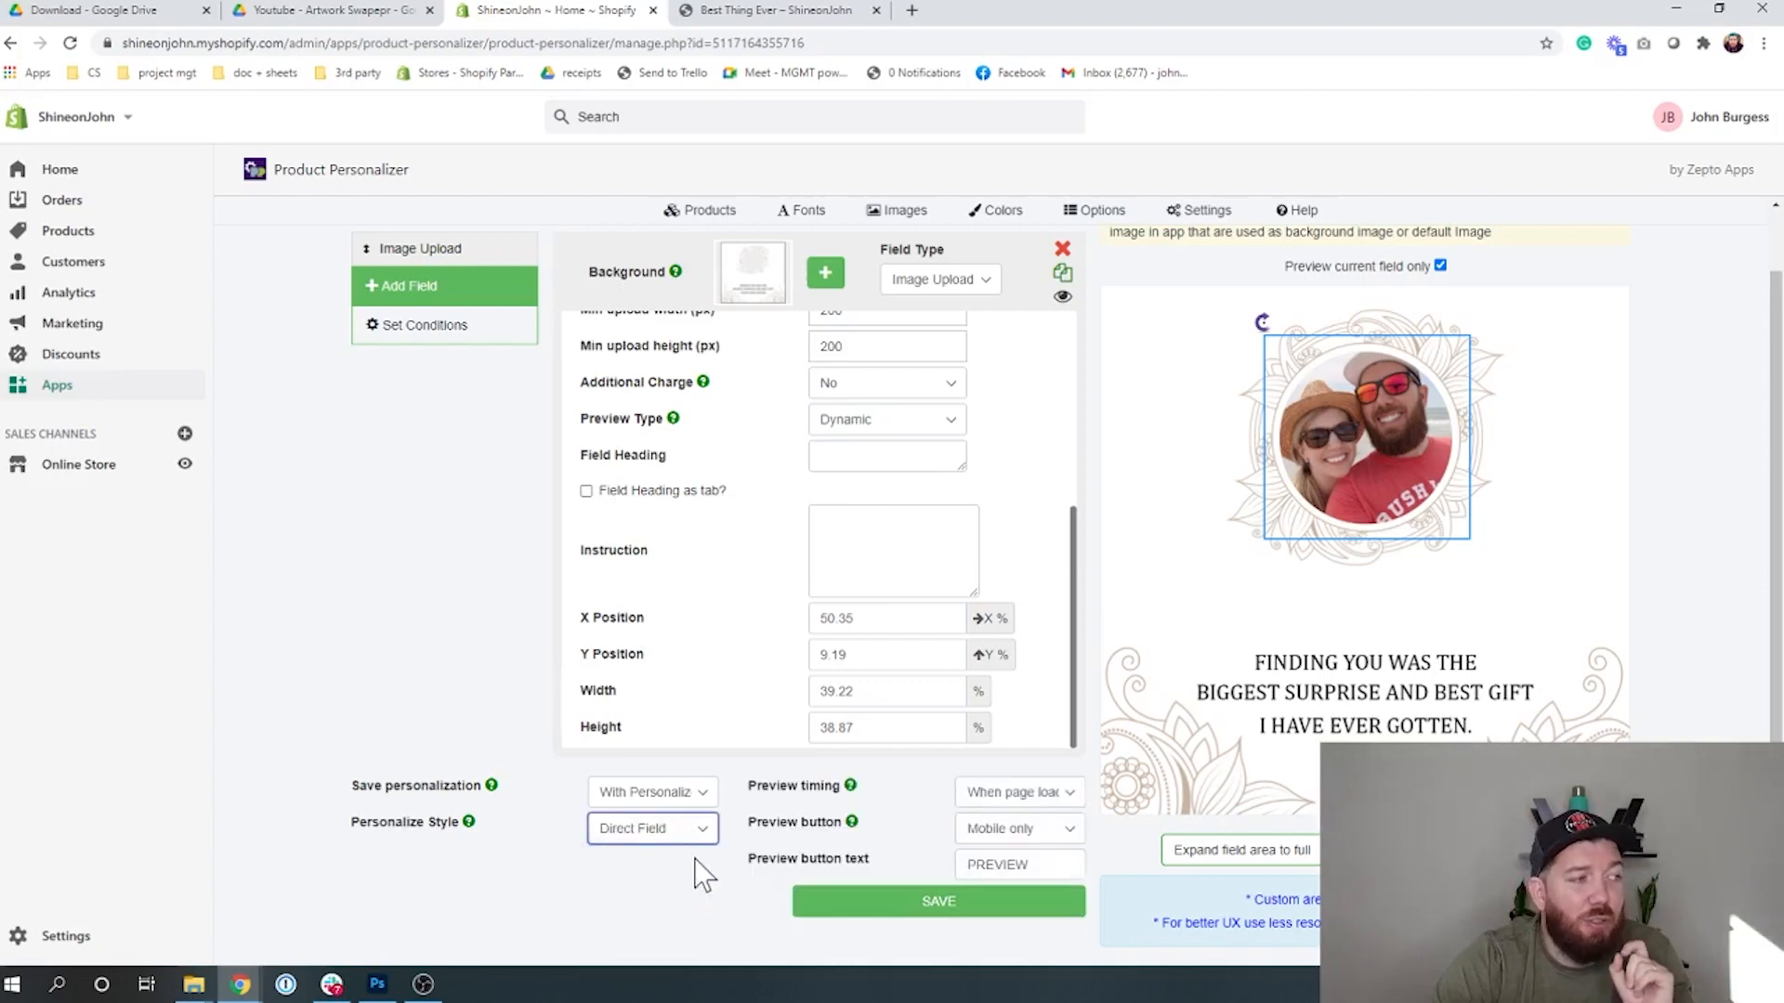
{"action": "left_click", "coordinate": [924, 903]}
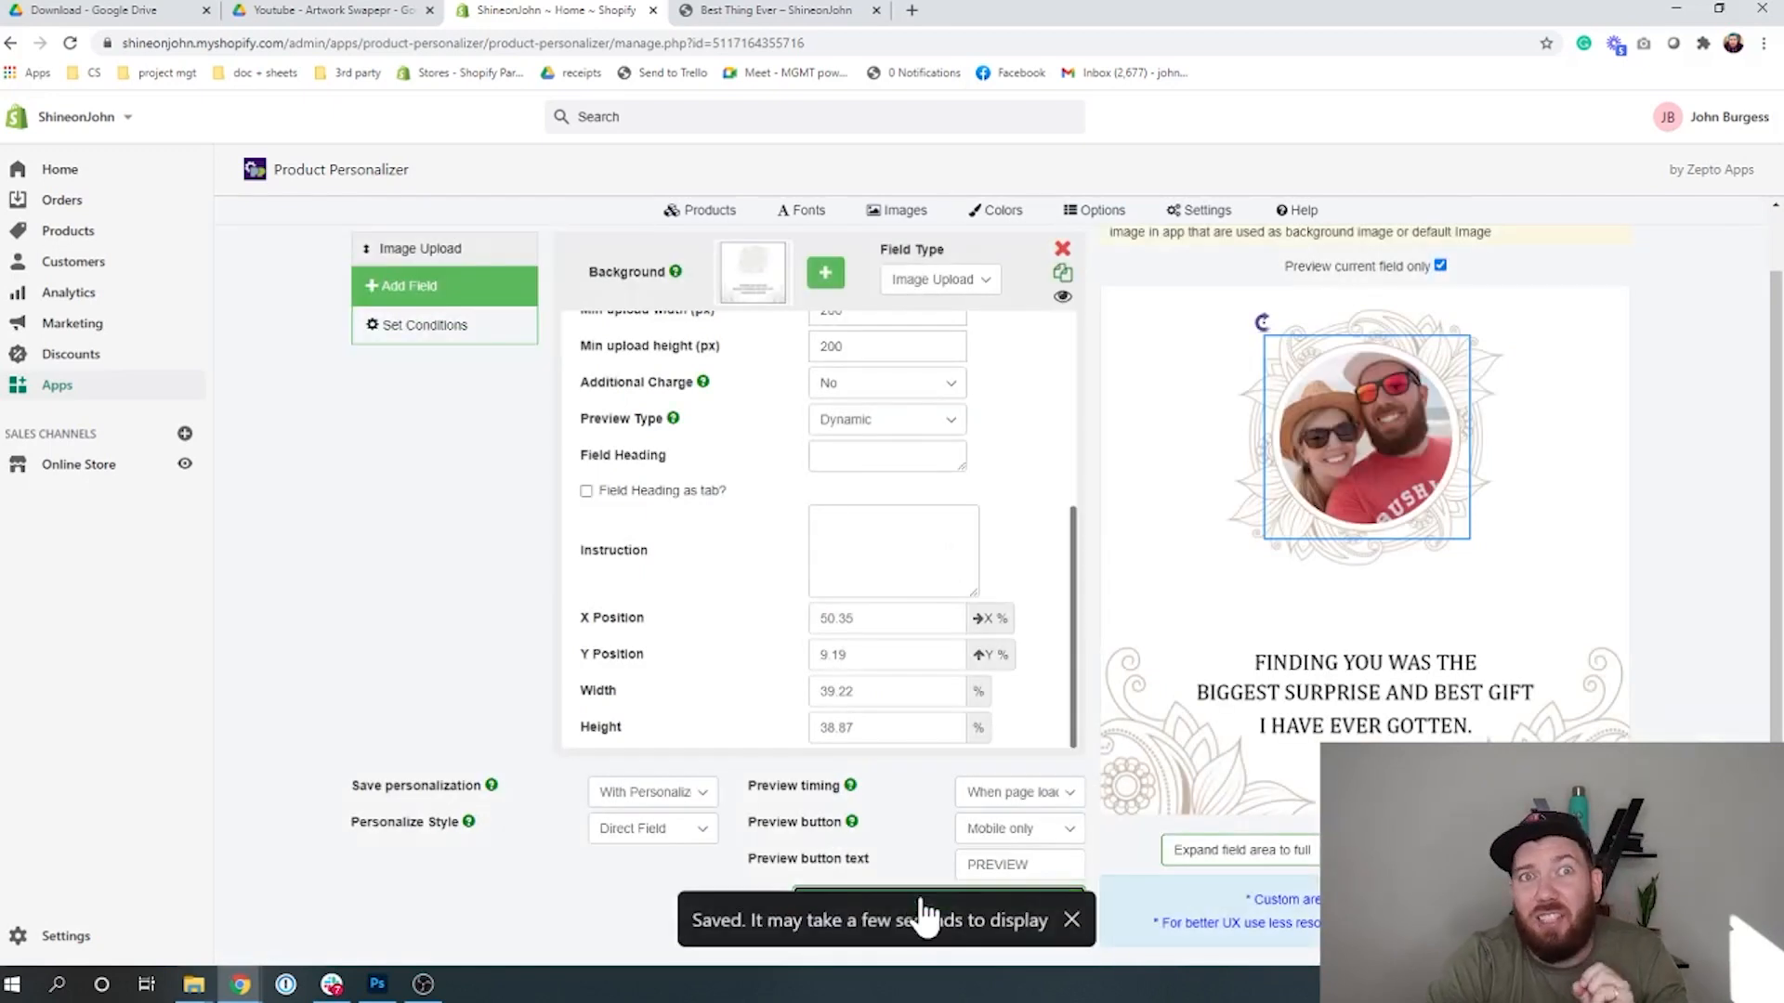
- Look at the necklace's personalization popup in the storefront, close it and reload the Best Thing Ever product page
{"action": "left_click", "coordinate": [734, 14]}
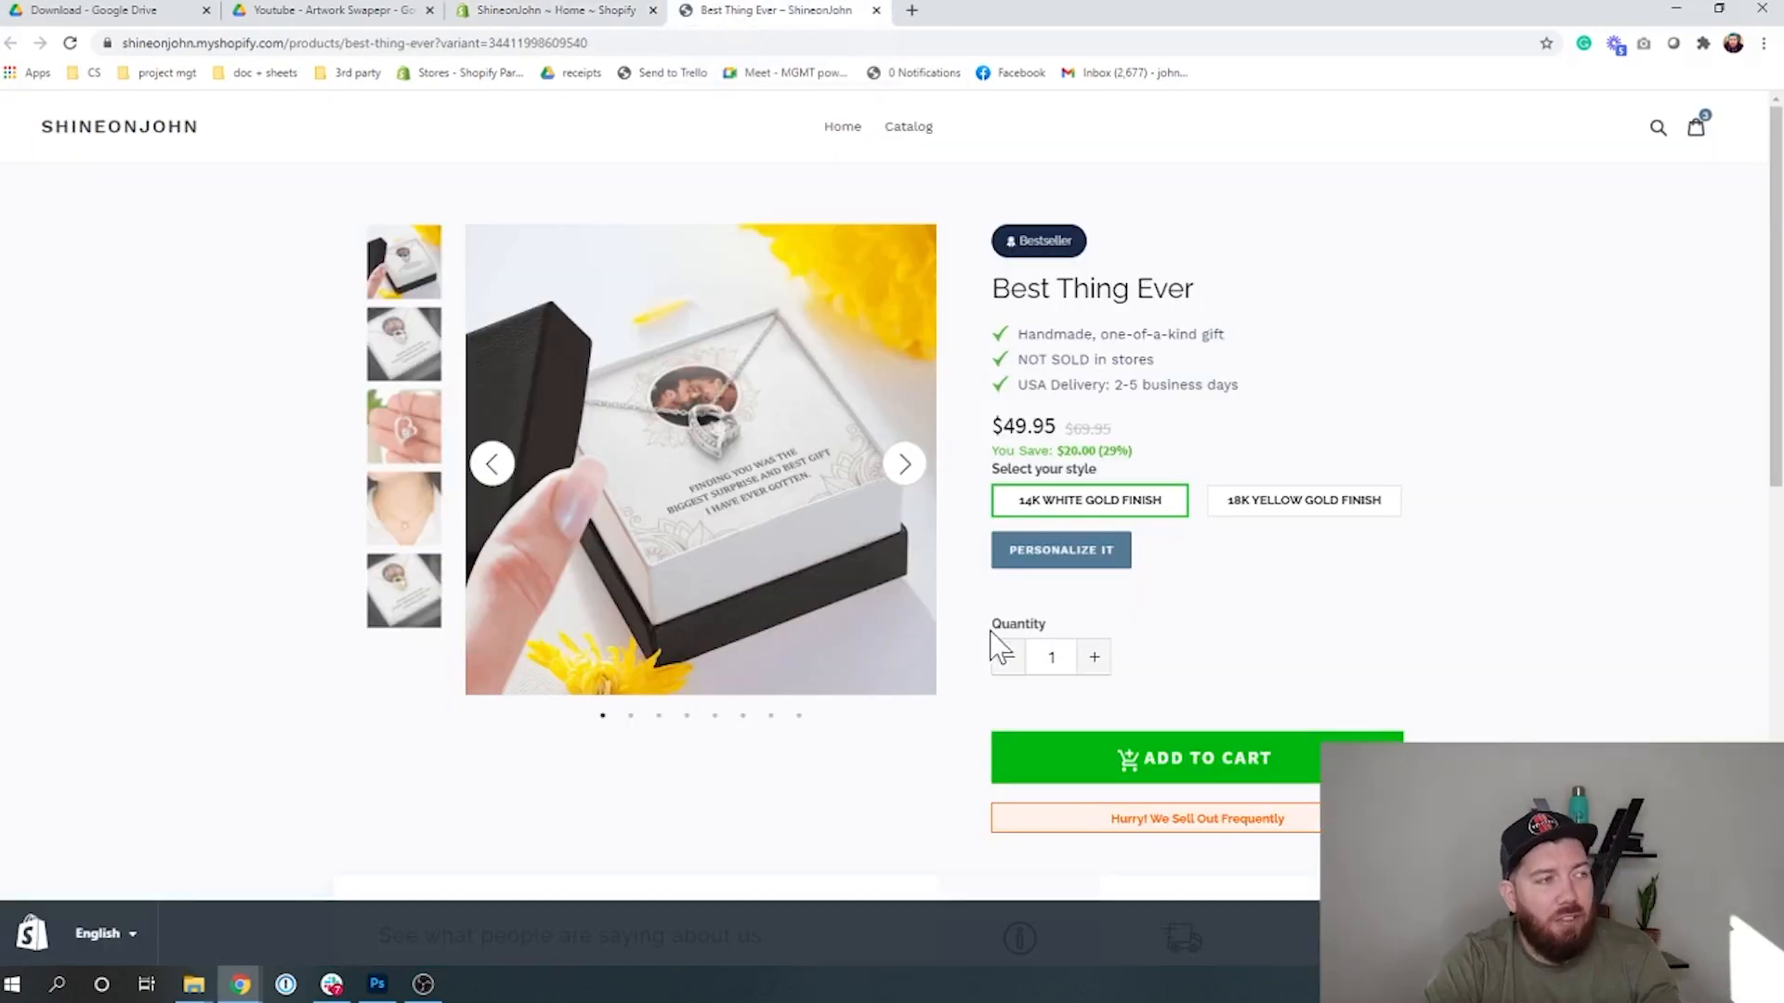
{"action": "left_click", "coordinate": [1085, 555]}
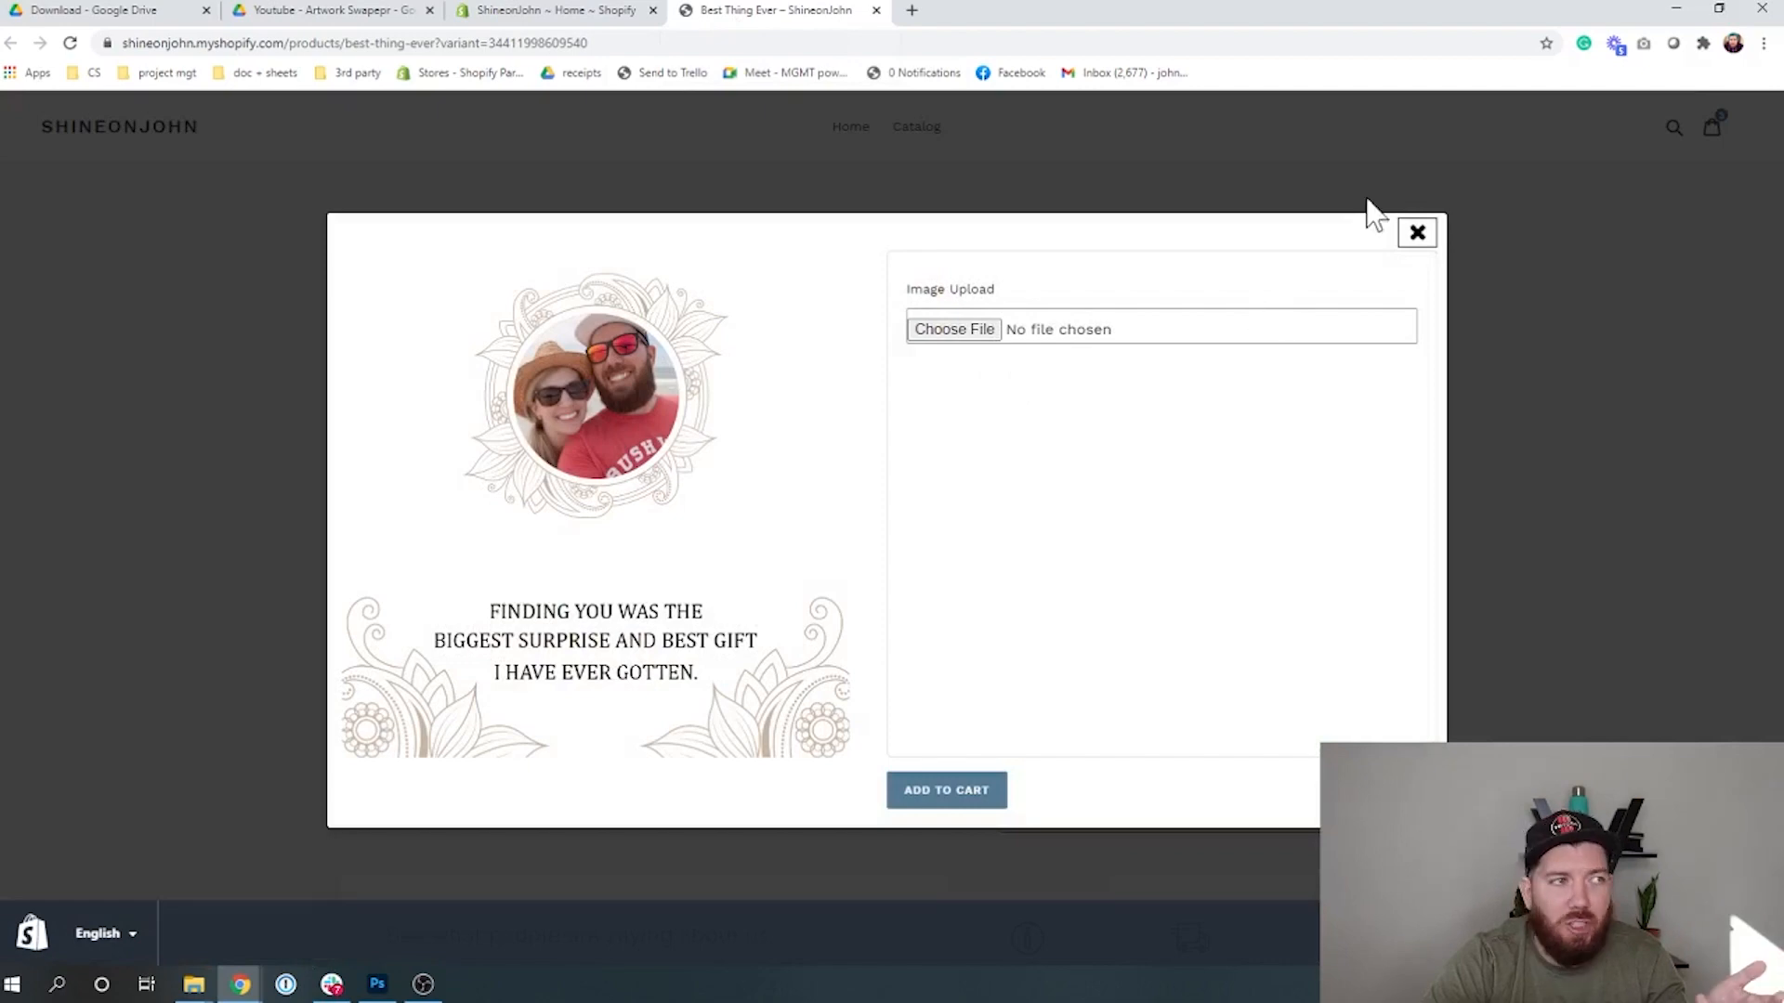
{"action": "left_click", "coordinate": [1417, 234]}
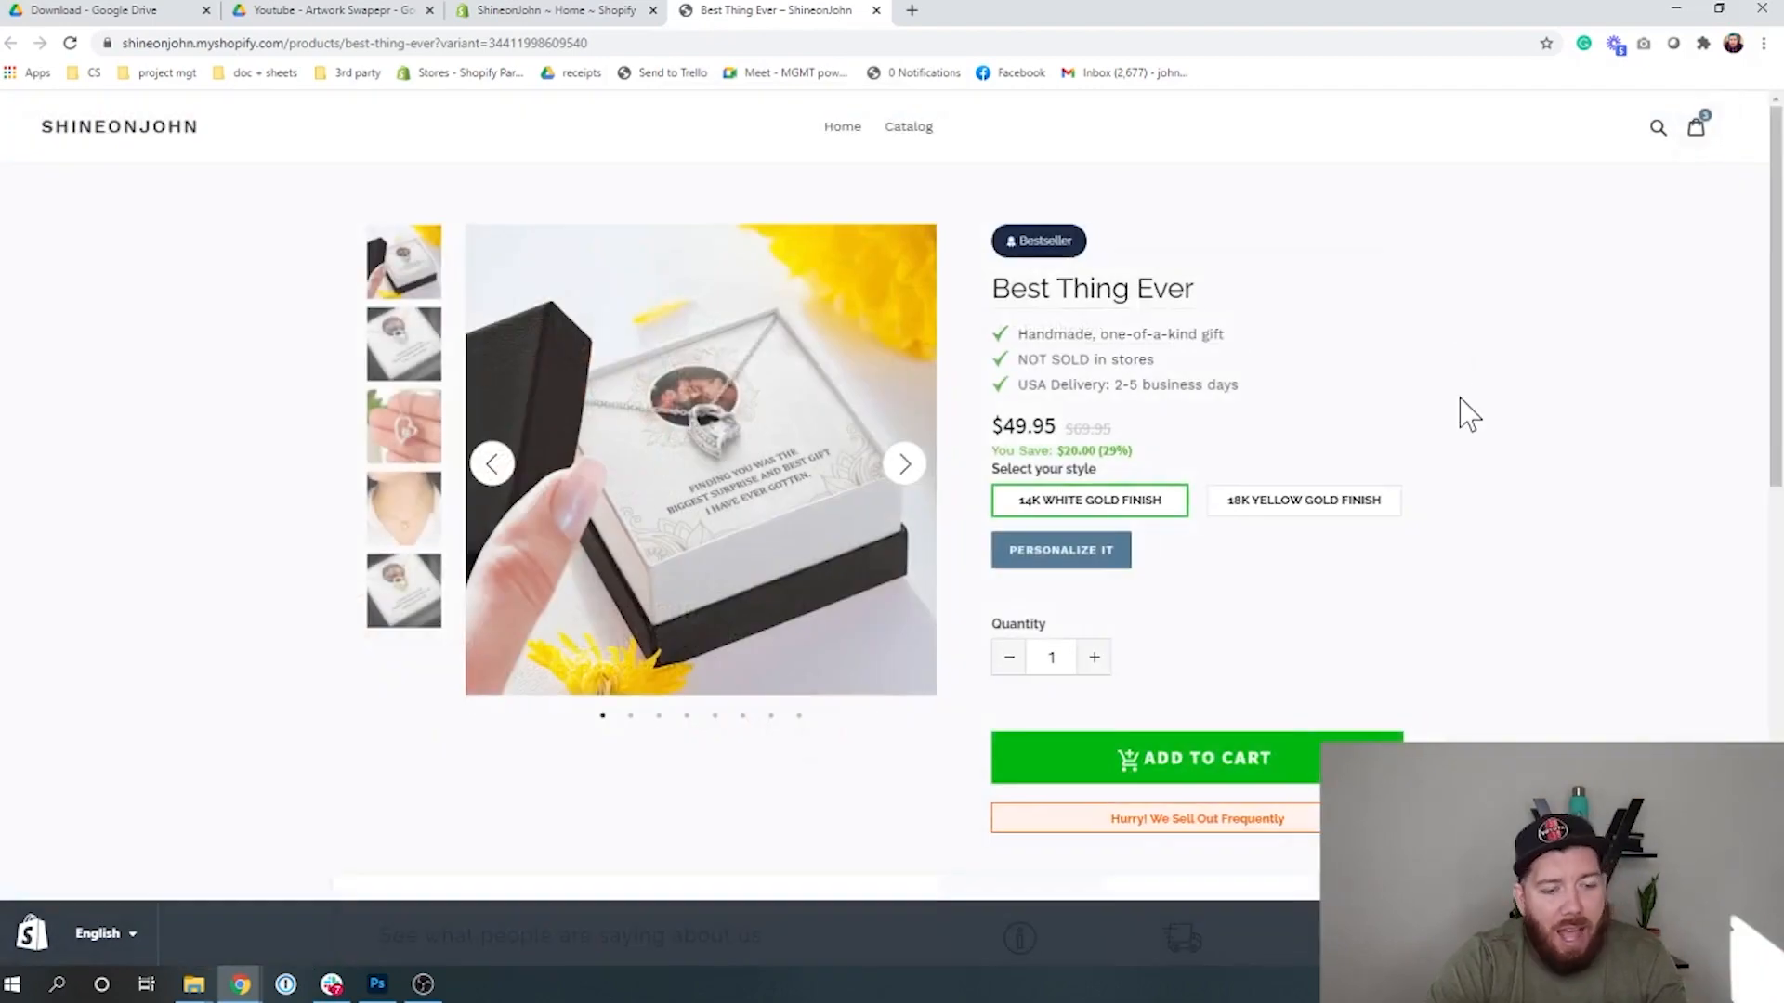
{"action": "key", "text": "F5"}
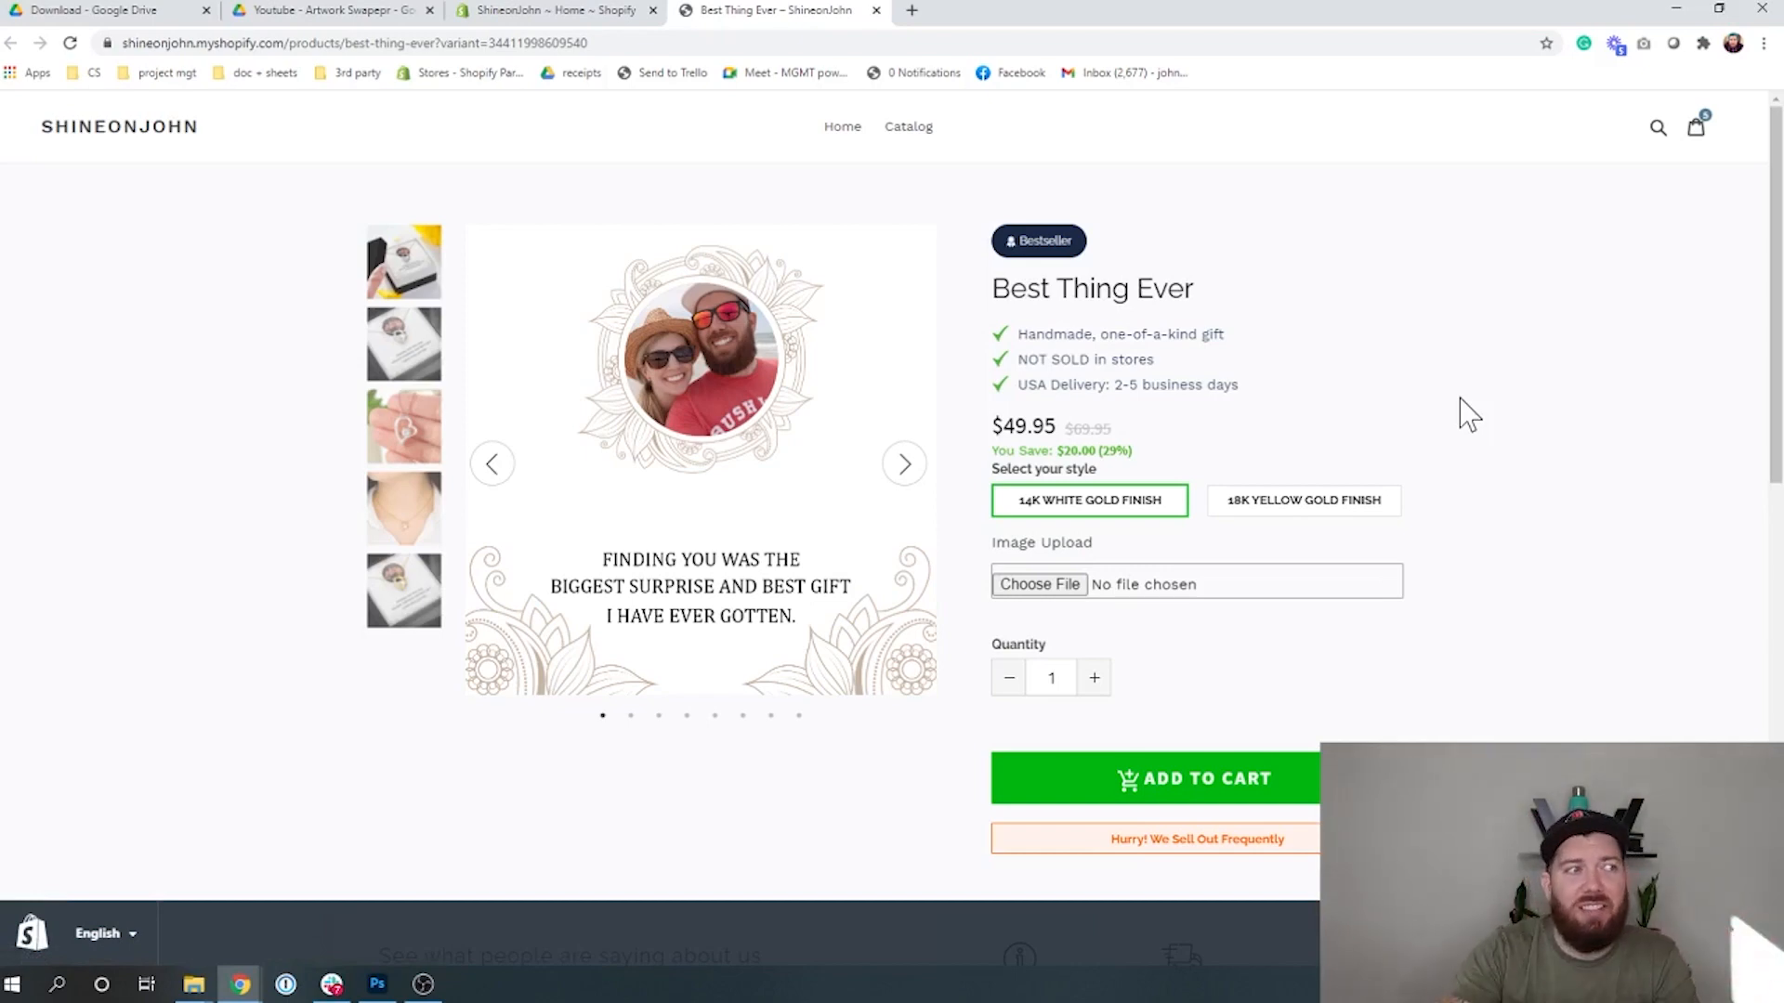
- Try the 18K Yellow Gold finish, return to 14K White Gold, and try adding the necklace to the cart without a photo
{"action": "left_click", "coordinate": [1242, 502]}
{"action": "left_click", "coordinate": [1119, 513]}
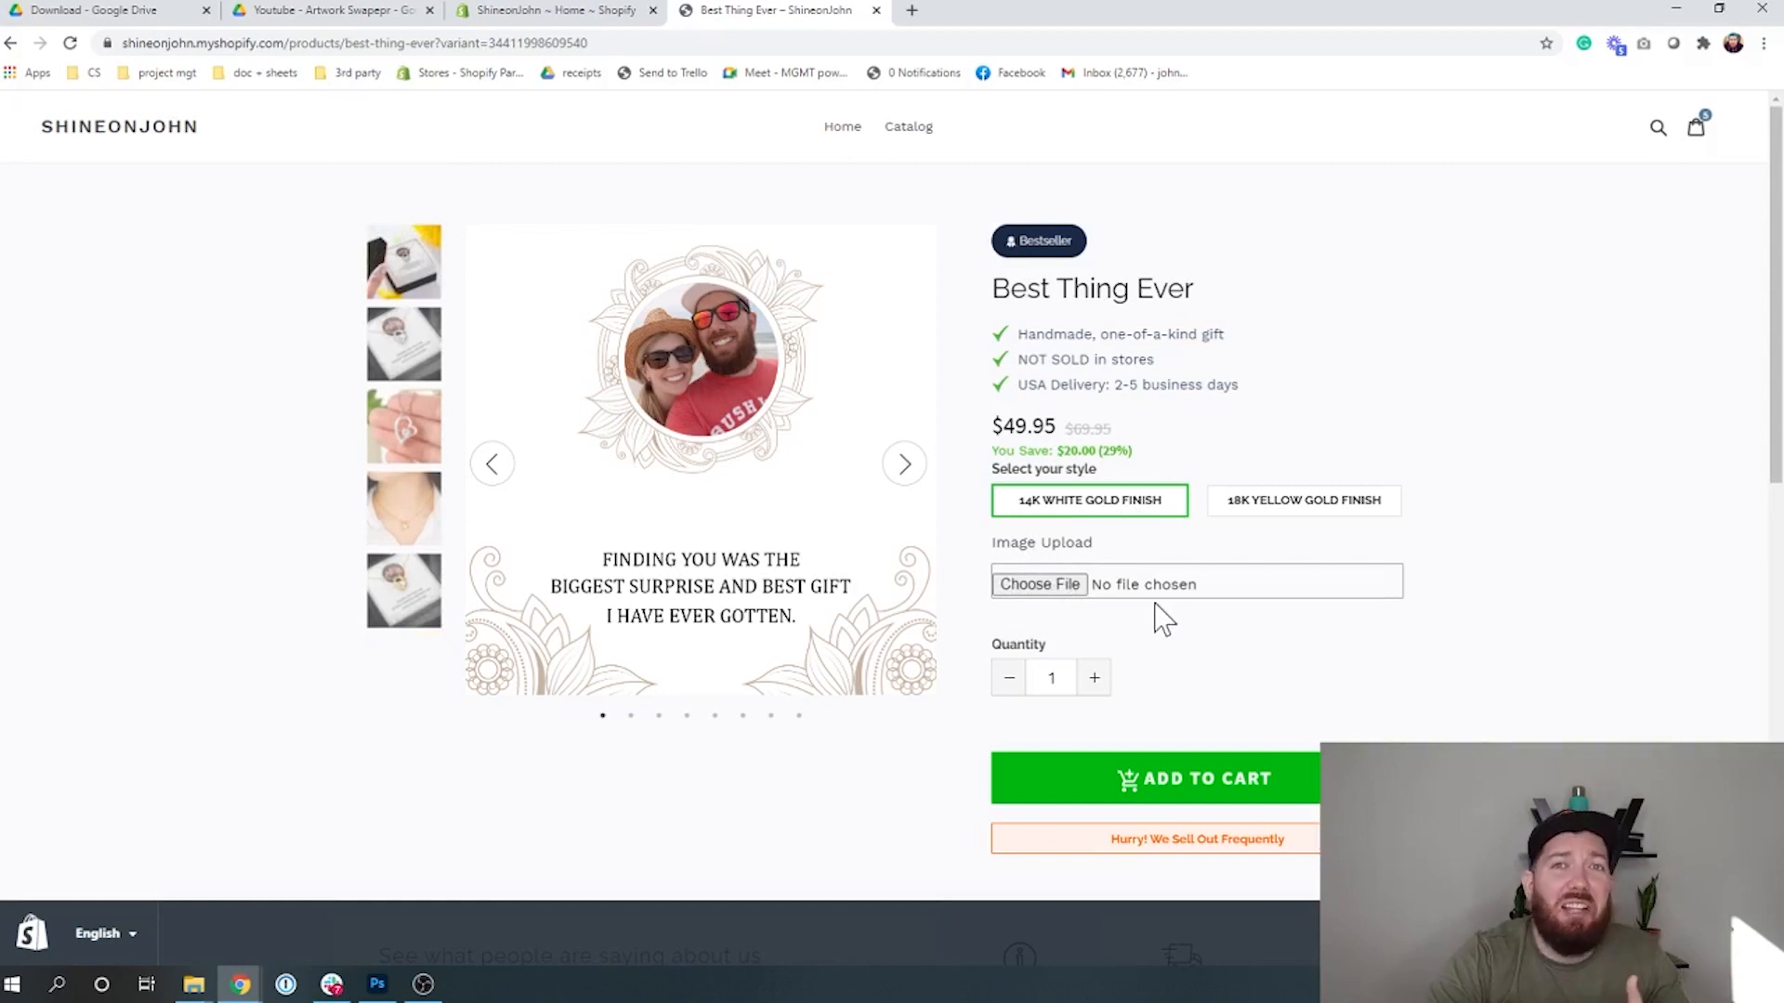
{"action": "left_click", "coordinate": [1221, 779]}
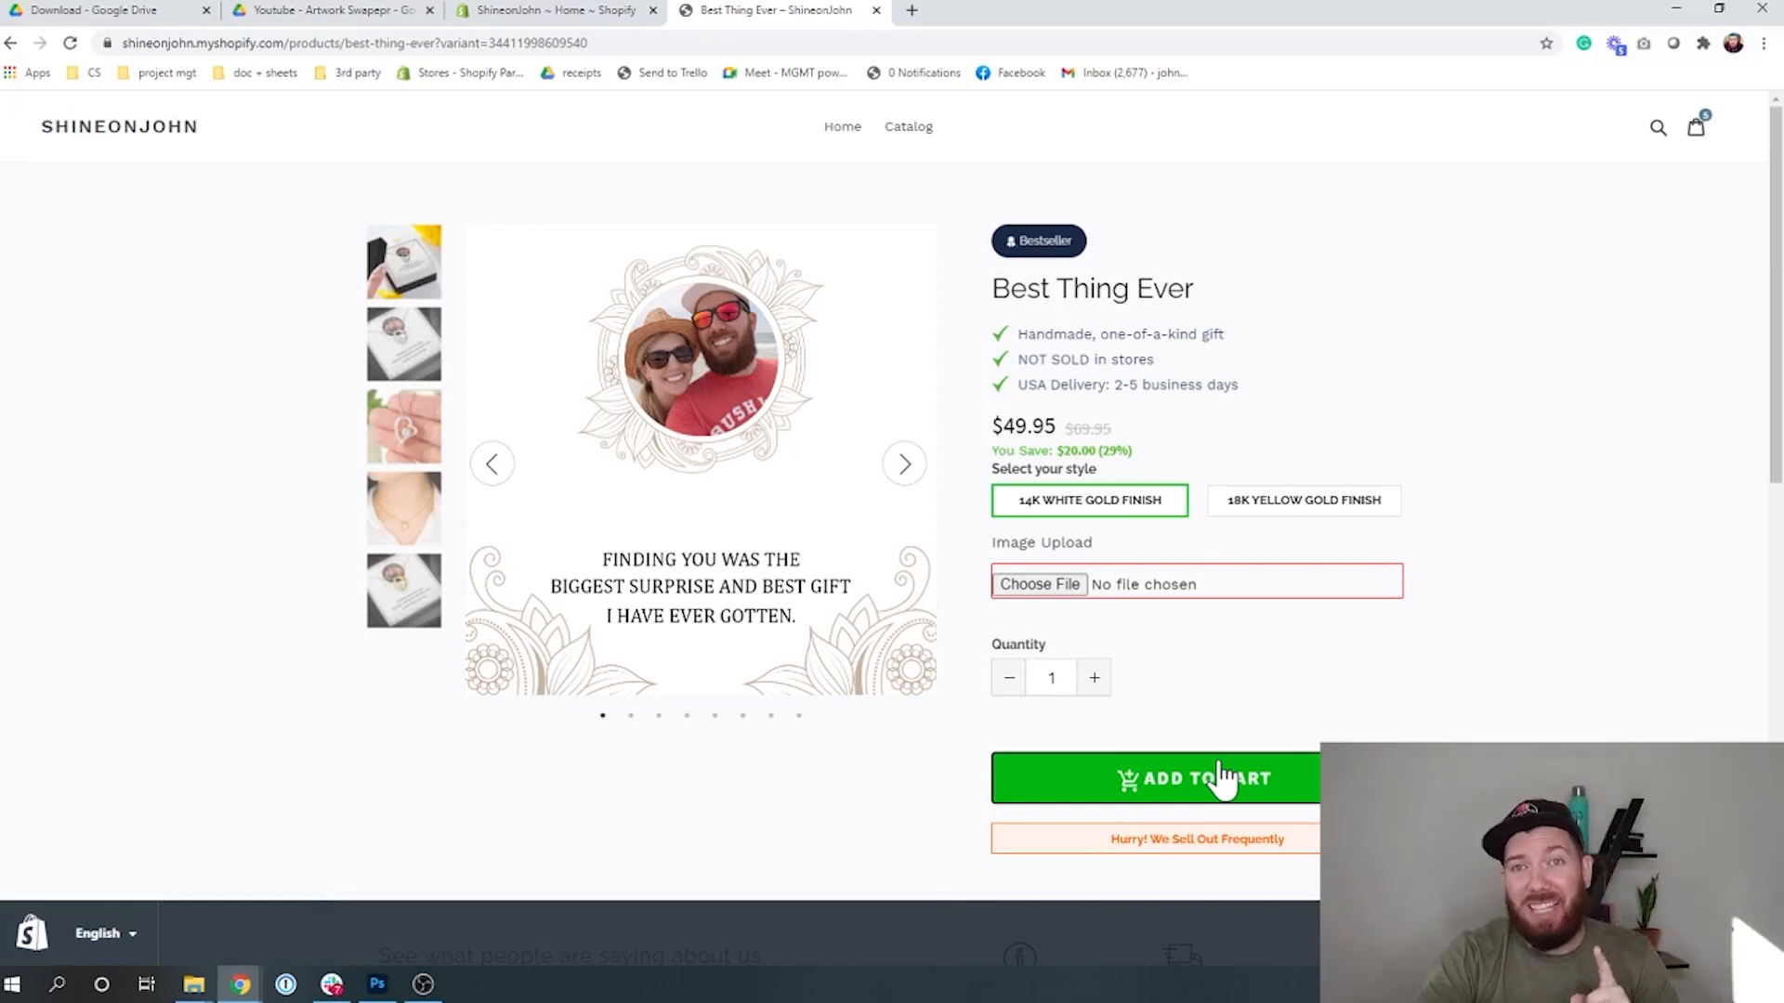
- Upload the desktop photo of the man holding a green bear, using the (1) copy, to the Image Upload field
{"action": "left_click", "coordinate": [1045, 587]}
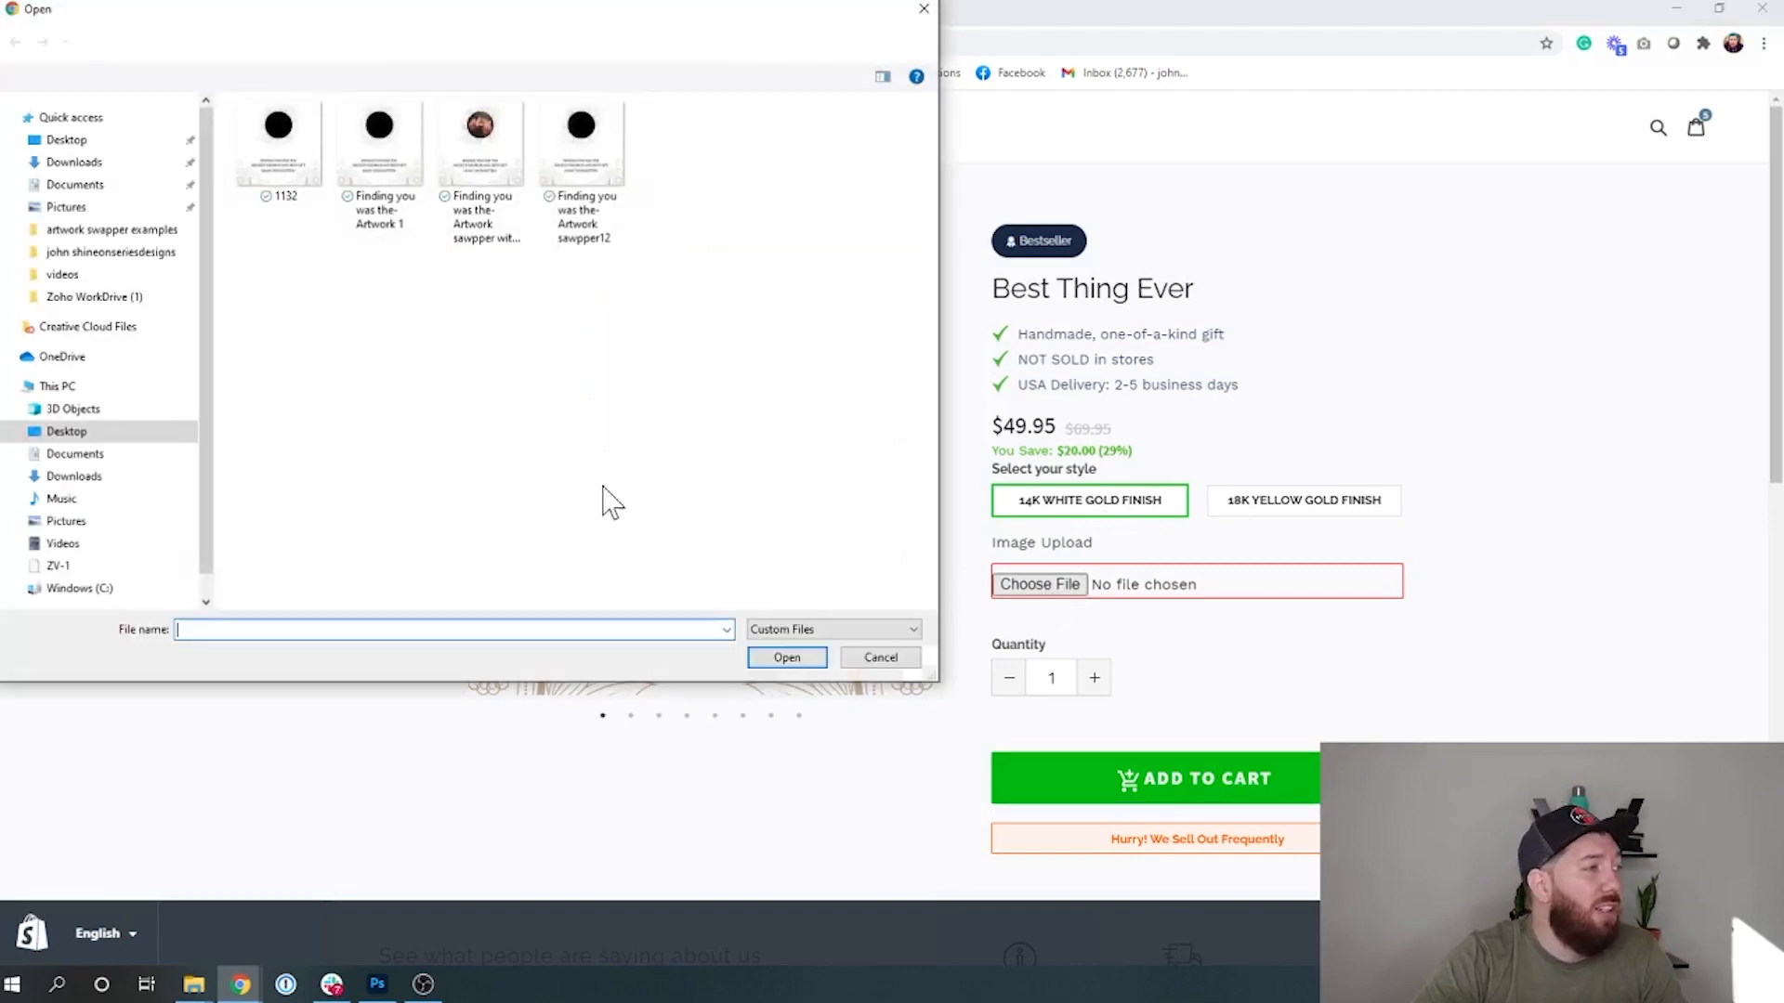
{"action": "left_click", "coordinate": [67, 141]}
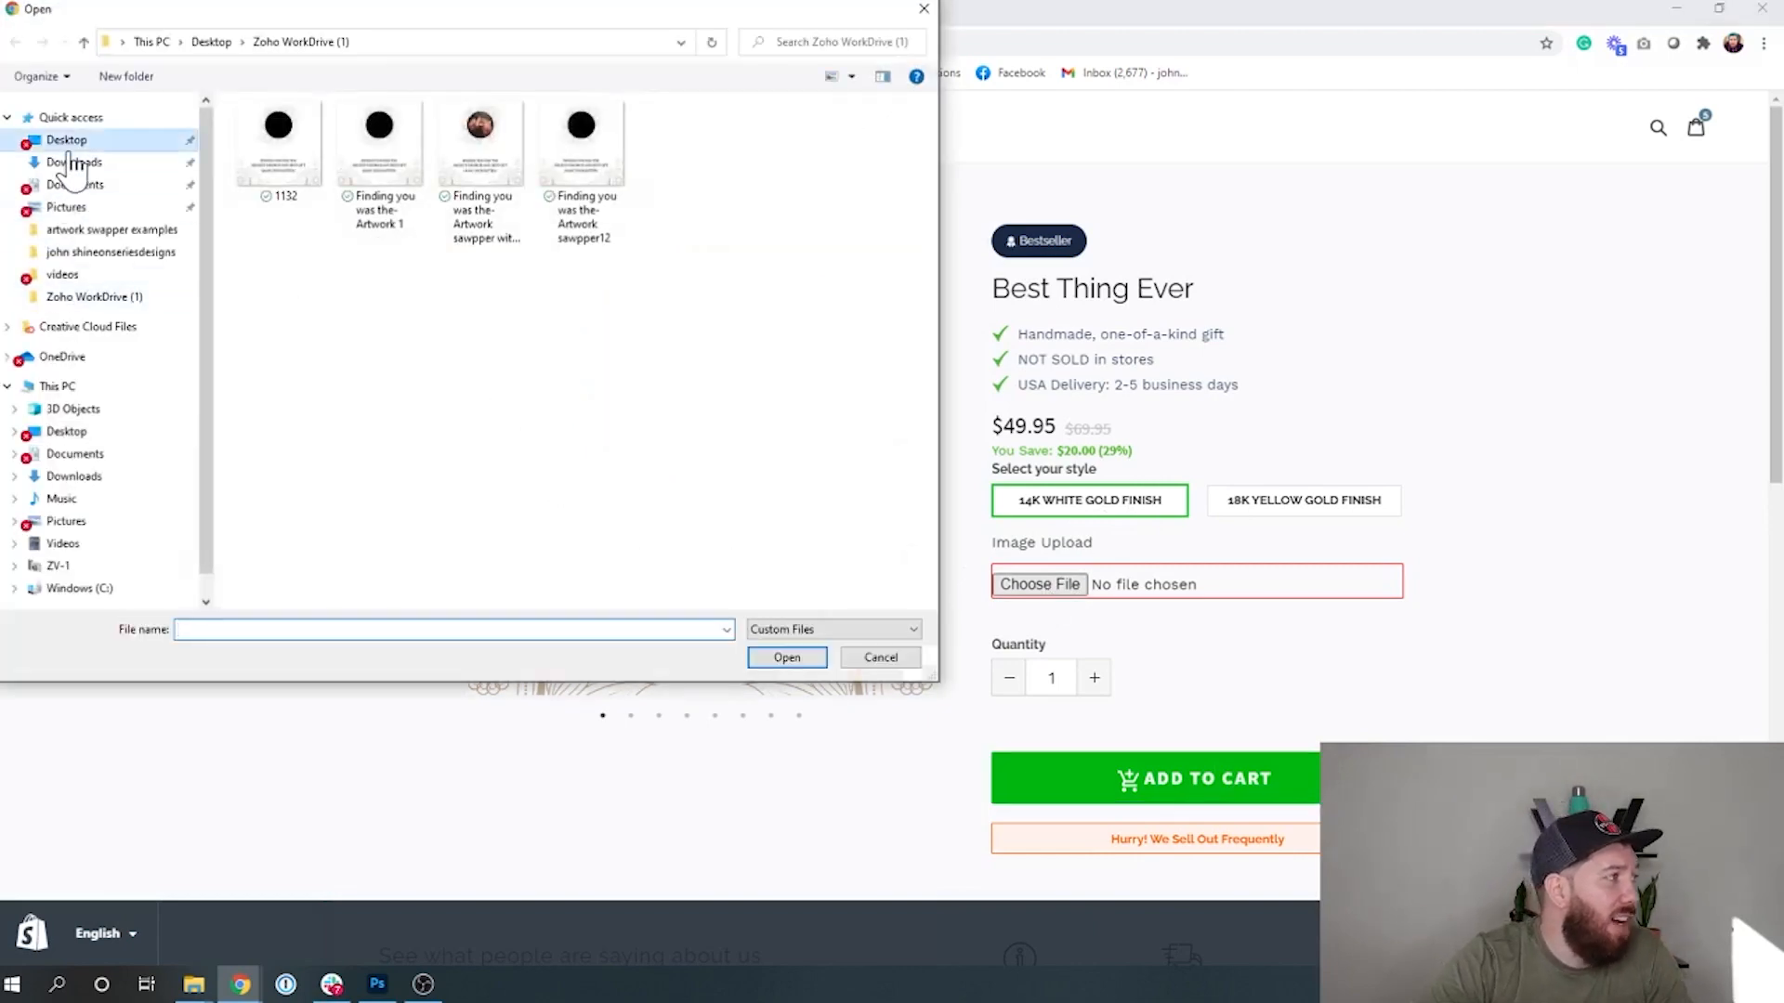
{"action": "left_click", "coordinate": [394, 437]}
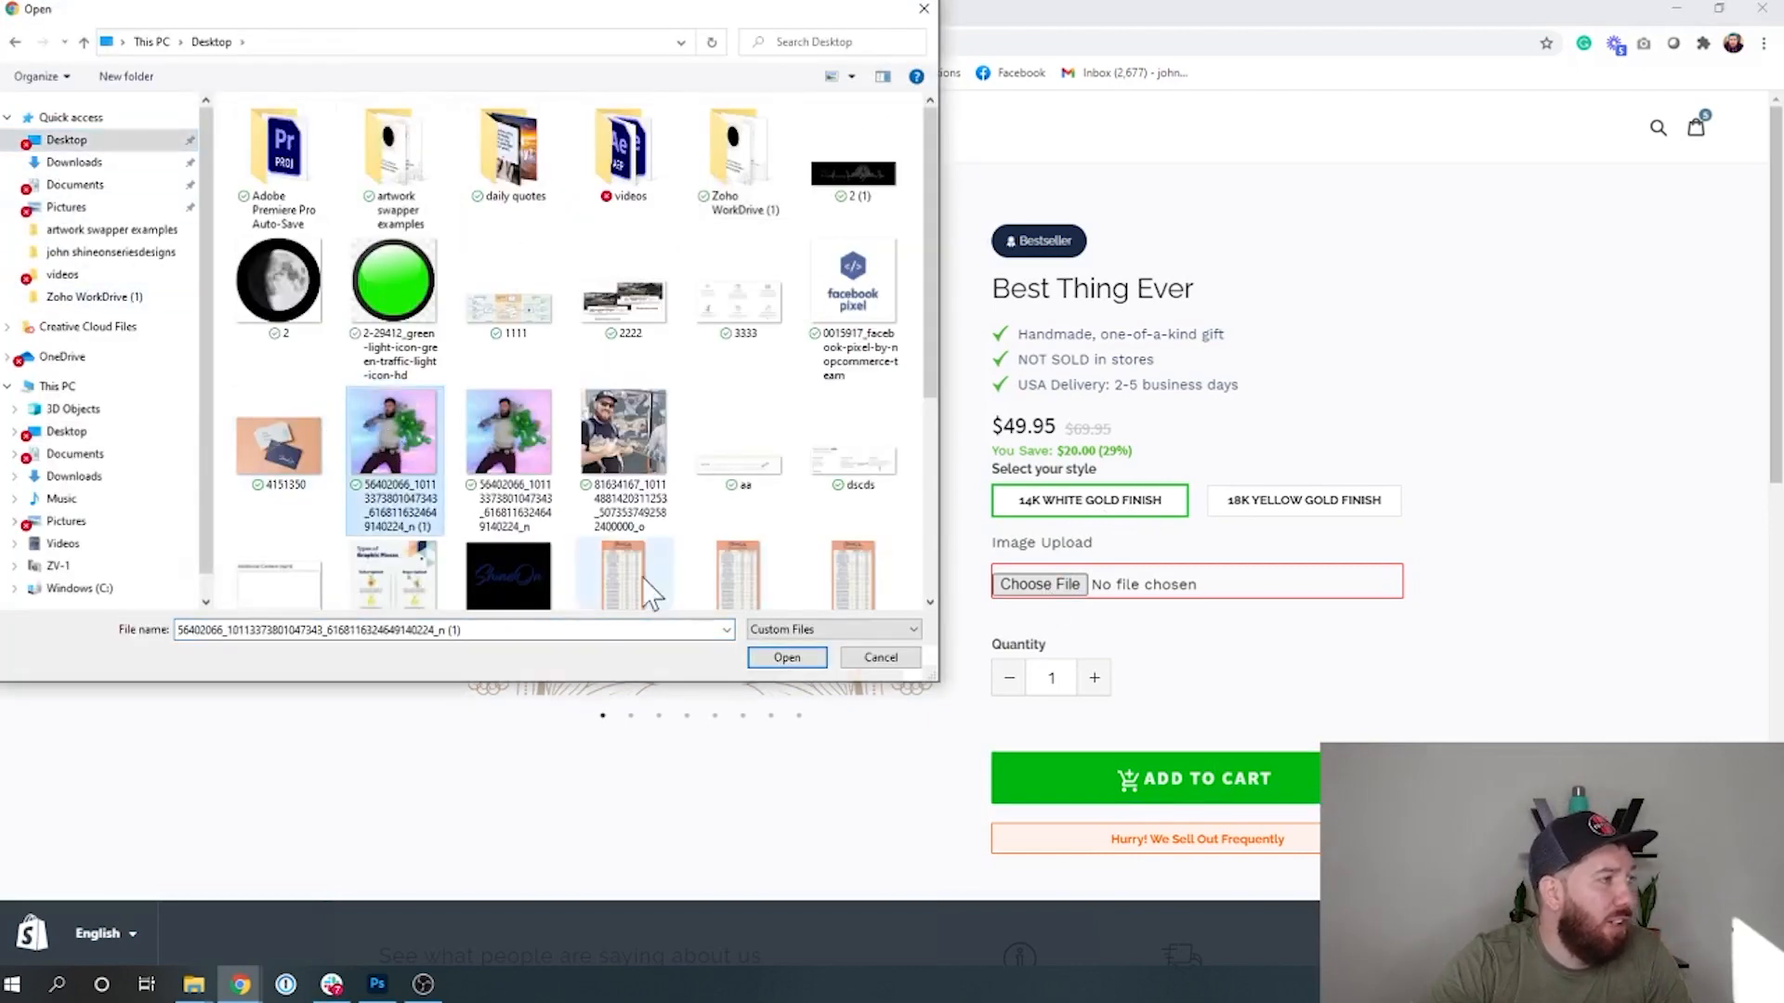
{"action": "left_click", "coordinate": [762, 654]}
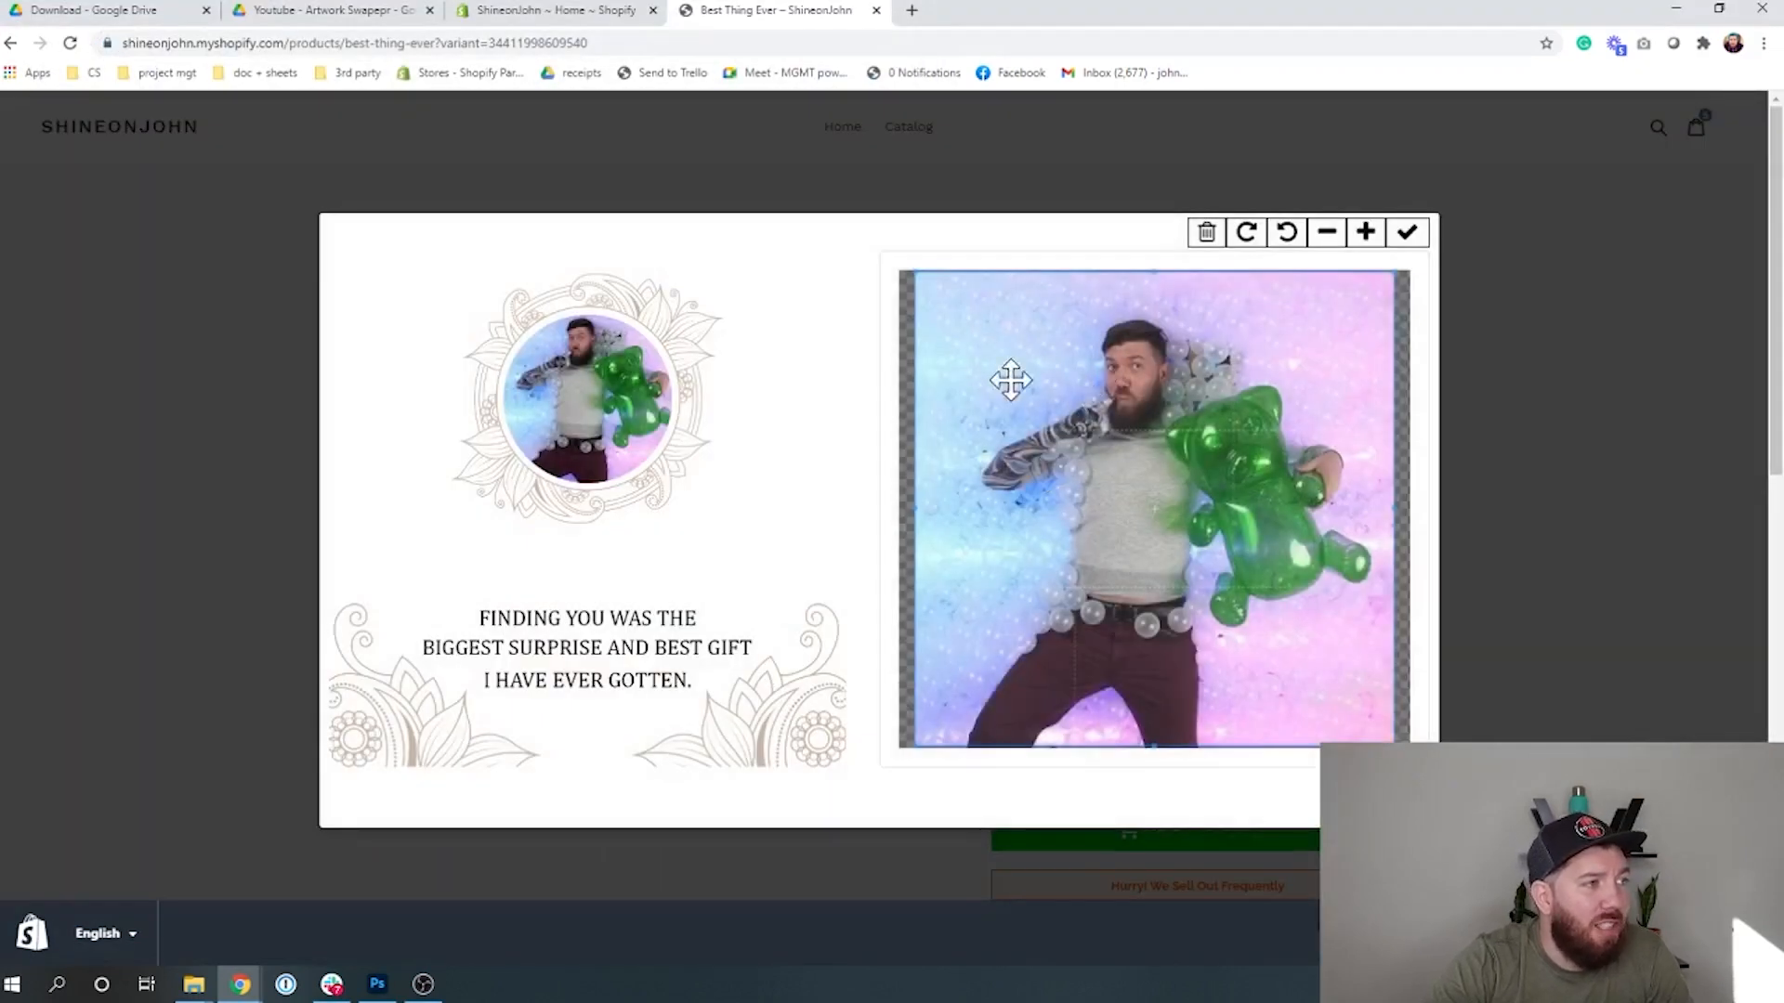
- Crop the uploaded photo to a smaller square around the man's head and upper body, and apply the crop
{"action": "left_click_drag", "start_coordinate": [914, 277], "coordinate": [1051, 292]}
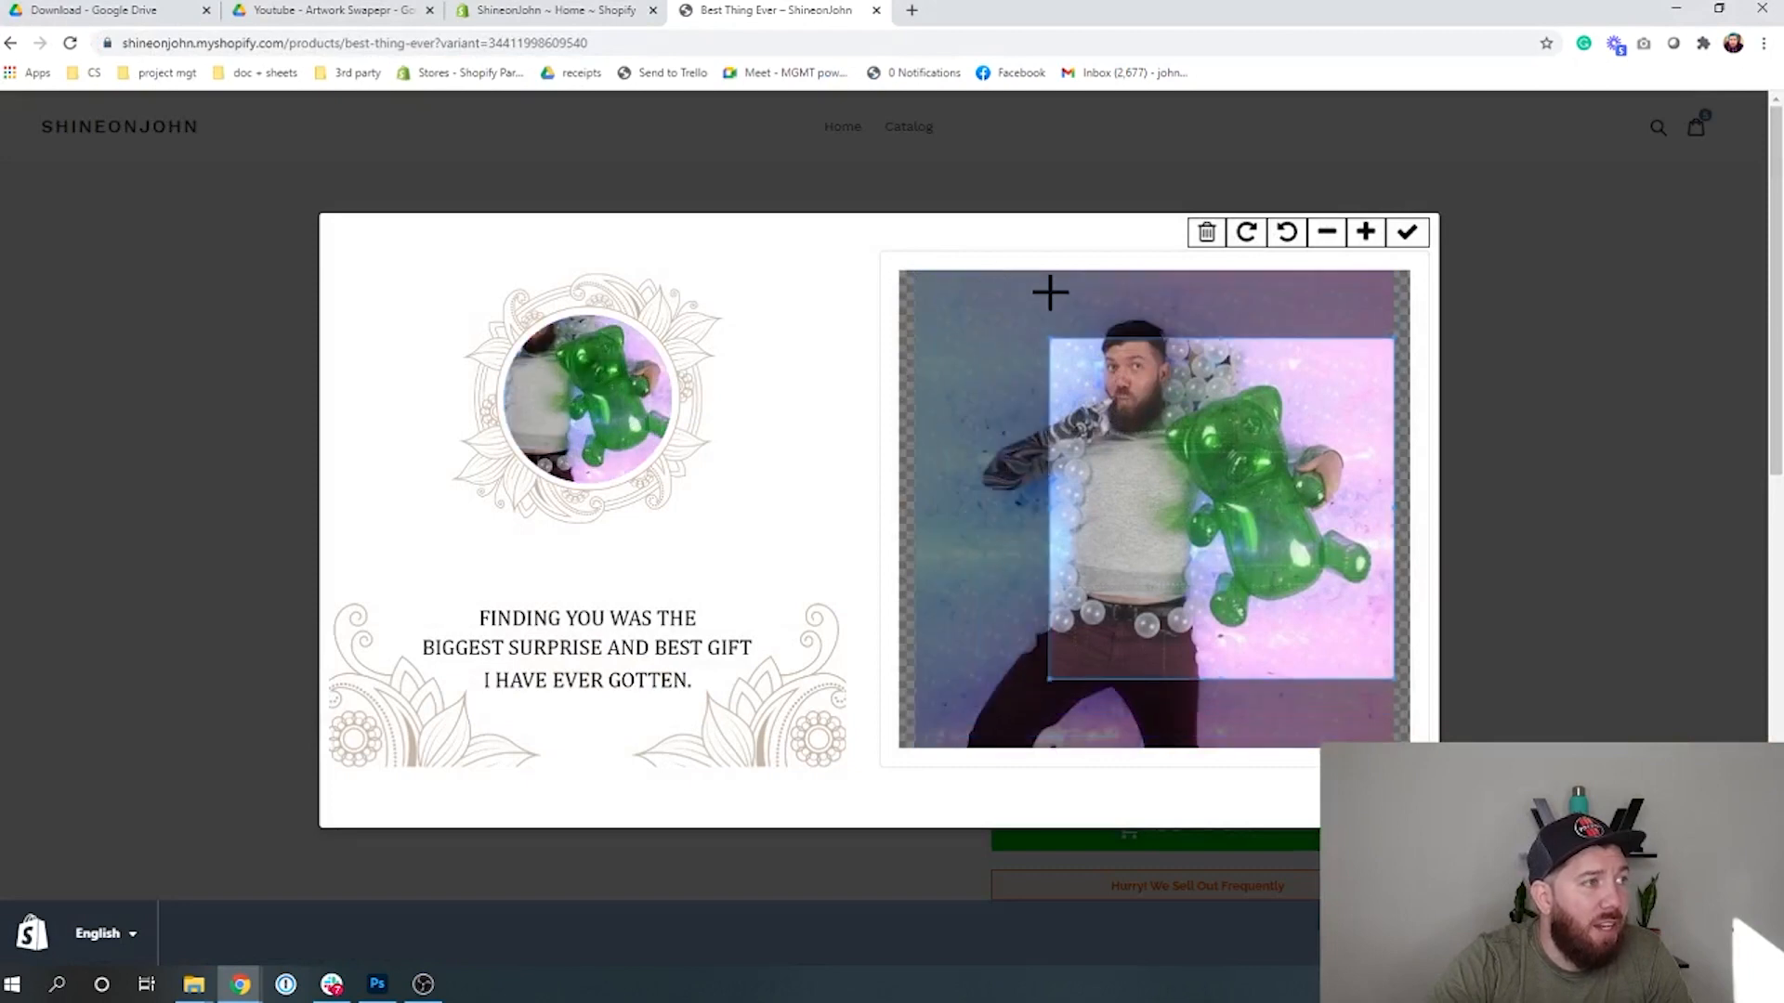
{"action": "left_click_drag", "start_coordinate": [1189, 420], "coordinate": [1206, 379]}
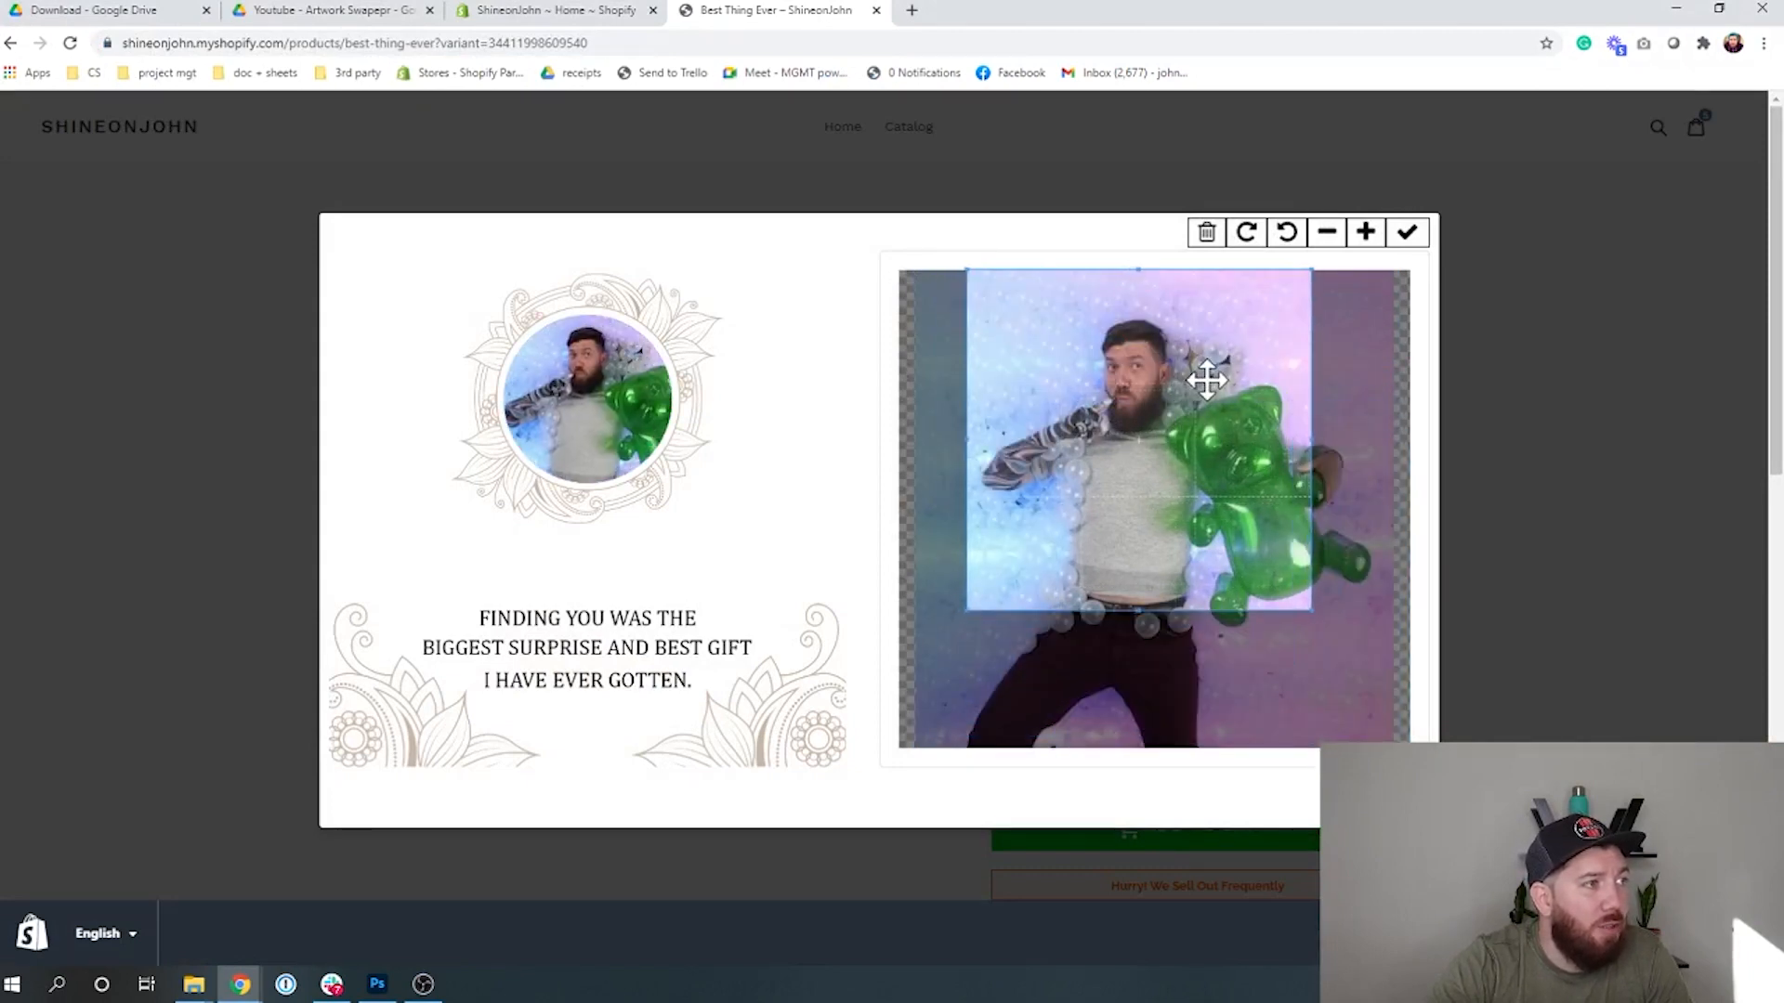
{"action": "left_click", "coordinate": [1405, 233]}
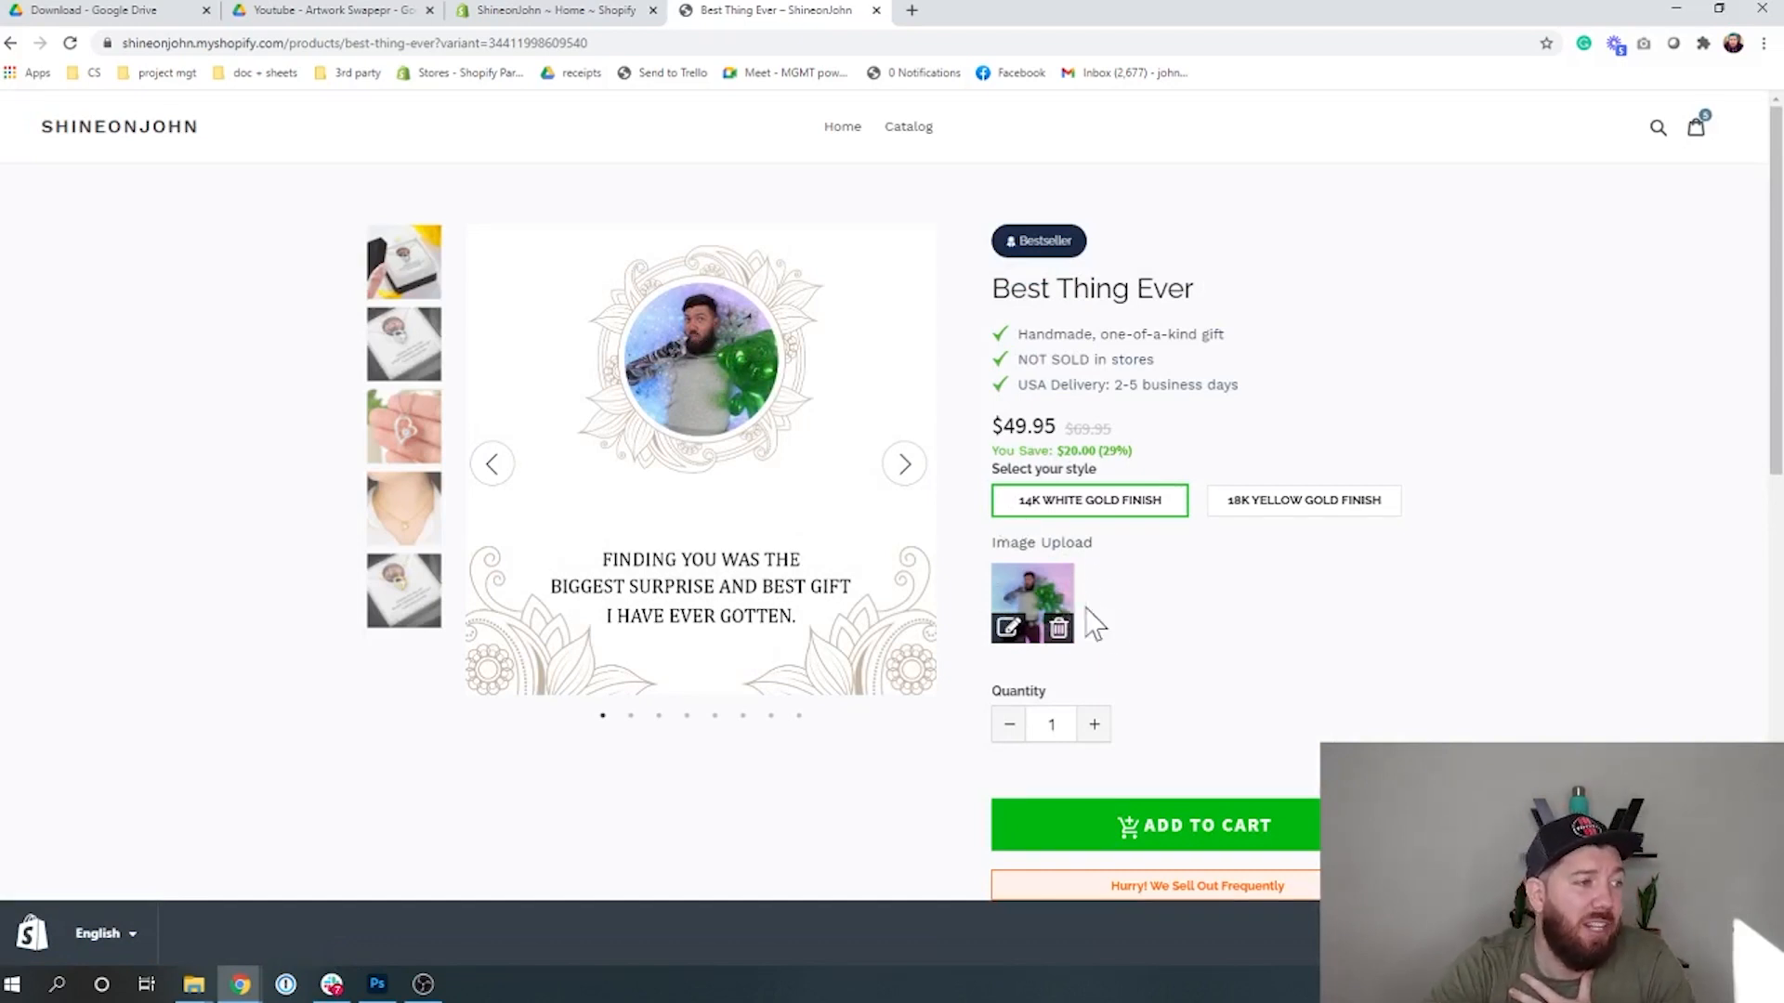
- Add the personalized necklace to the cart, view its preview image there and close the preview
{"action": "left_click", "coordinate": [1193, 839]}
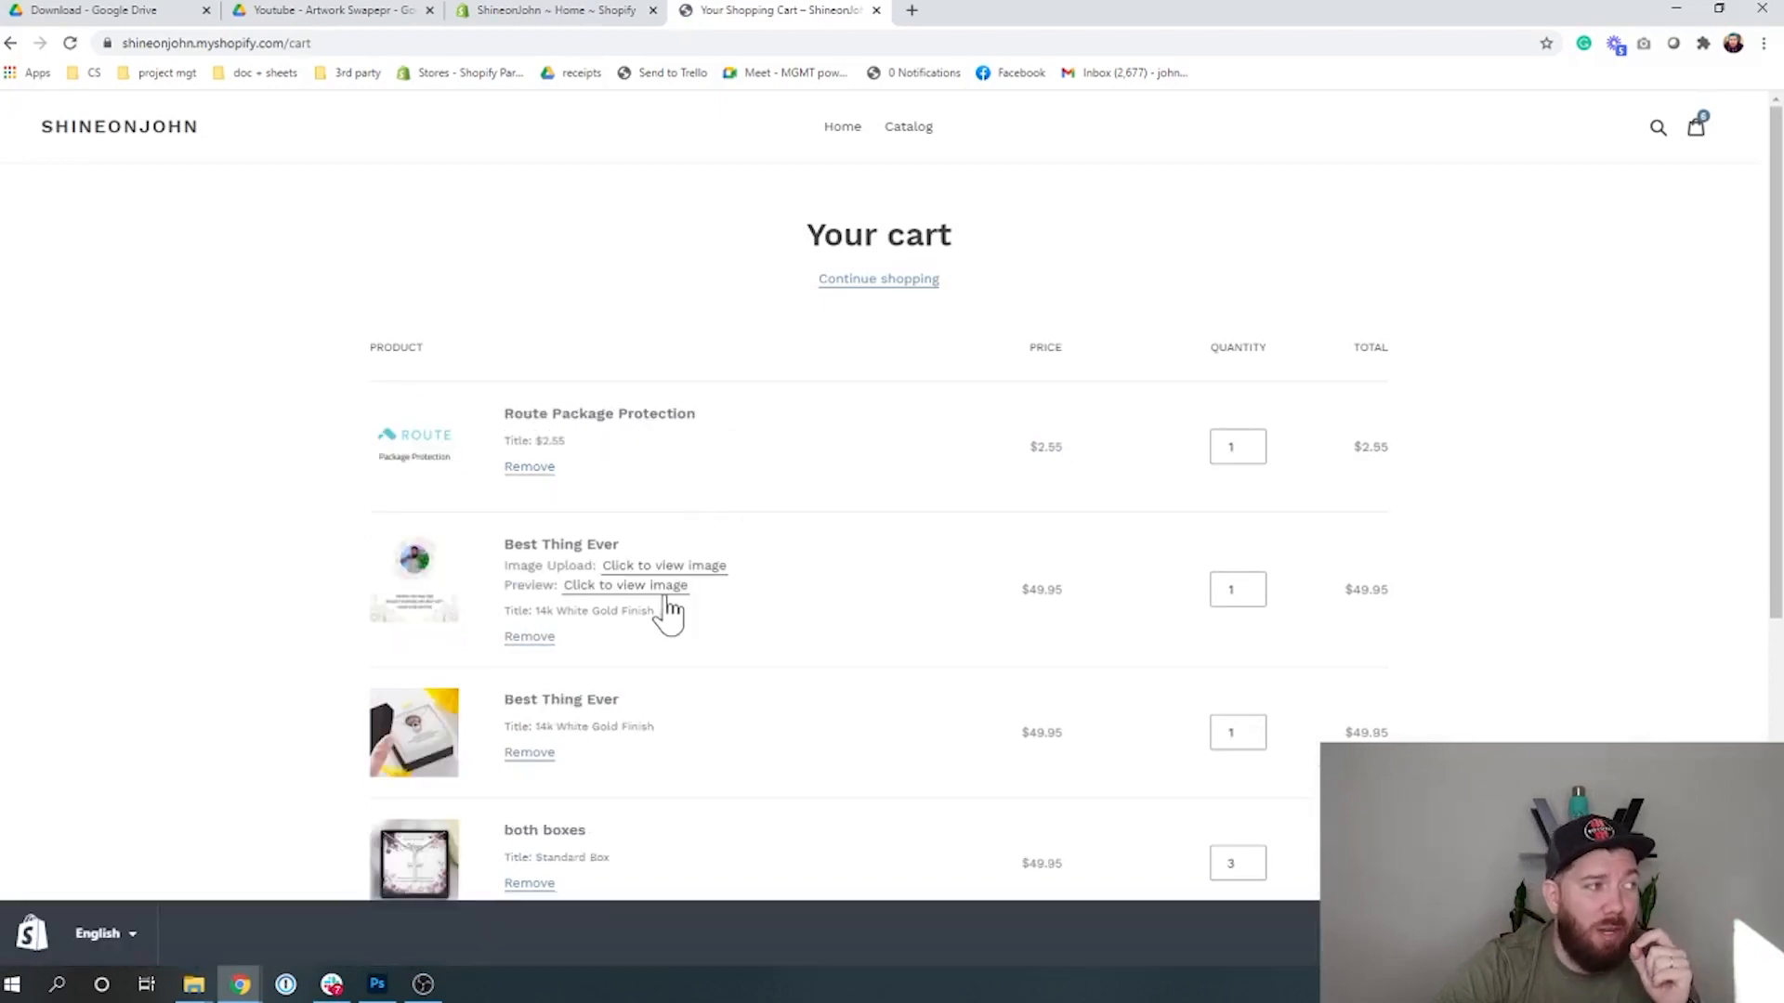
{"action": "left_click", "coordinate": [650, 587]}
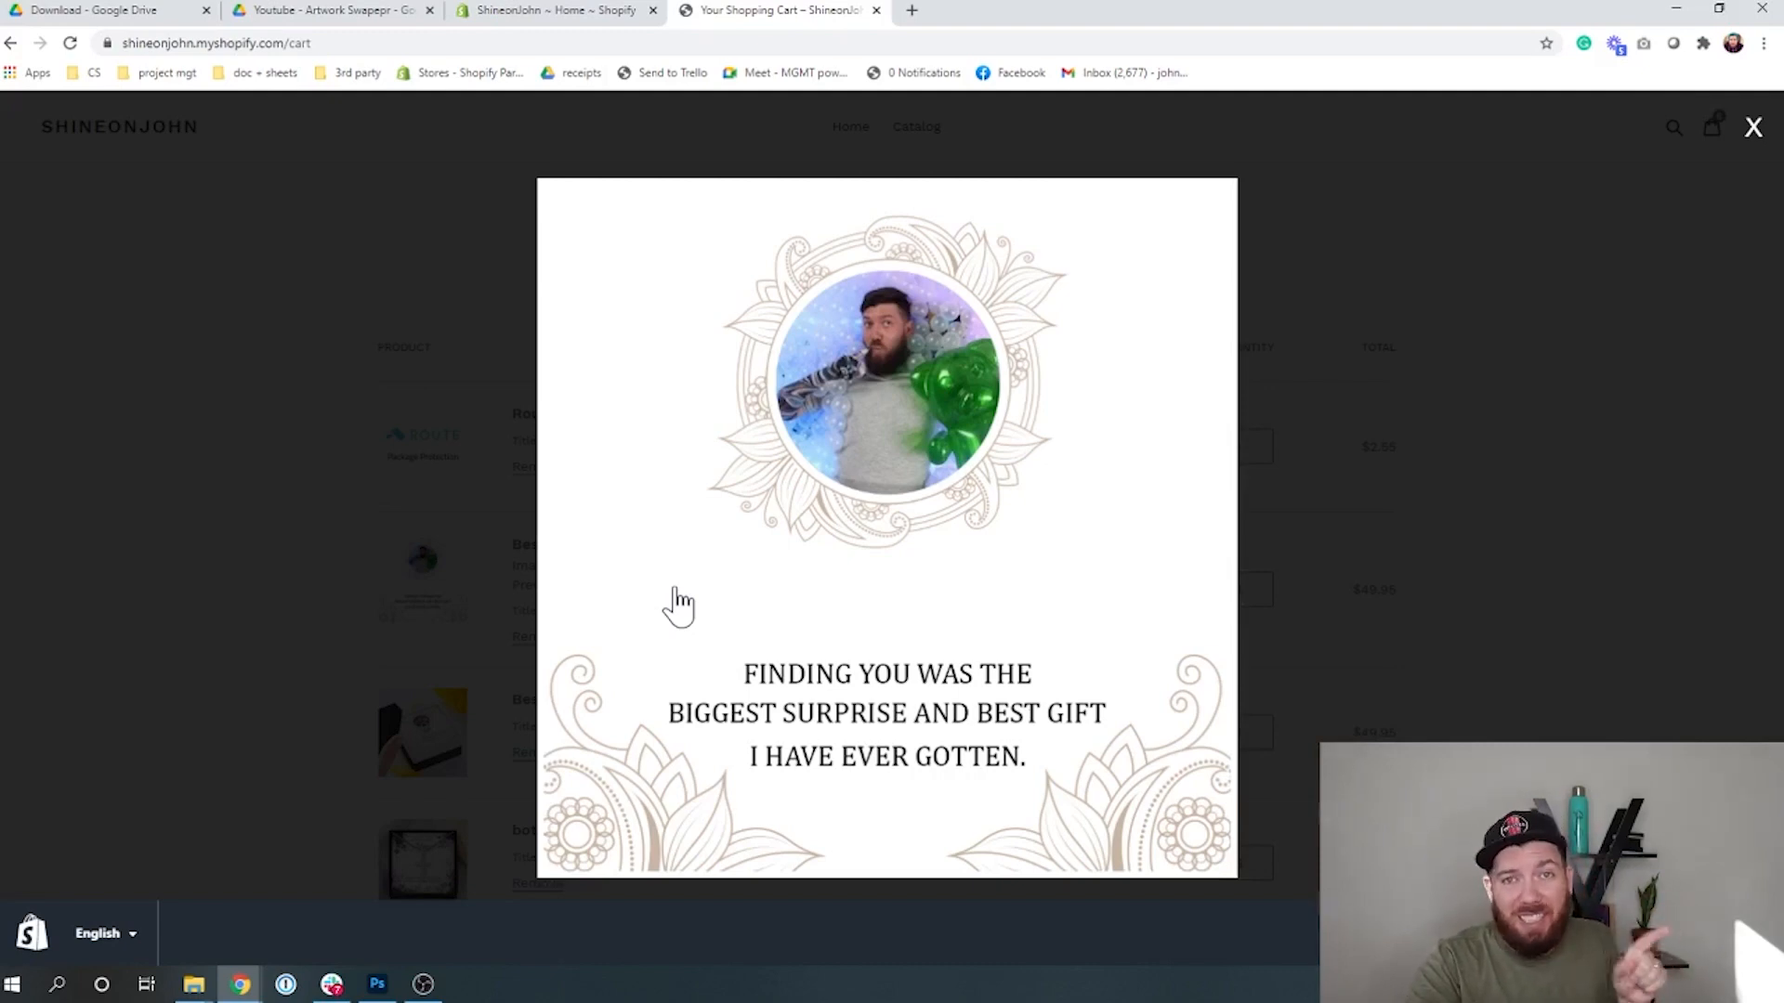
{"action": "left_click", "coordinate": [1753, 130]}
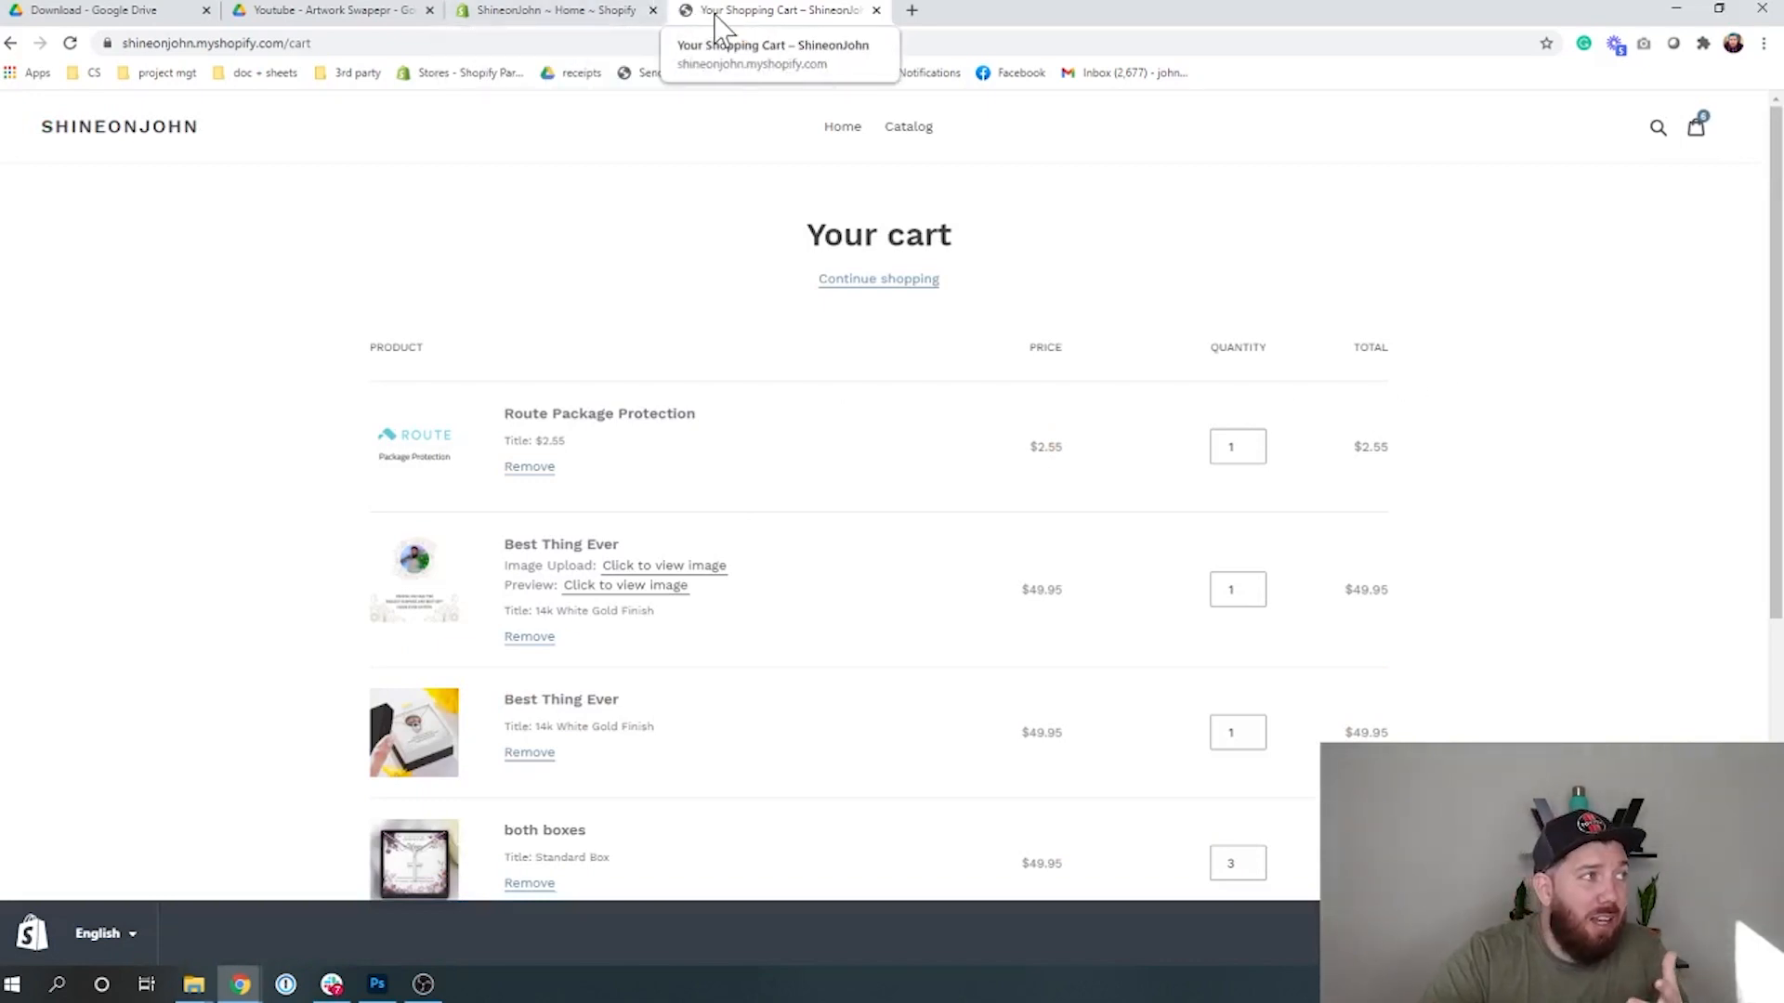
- Switch to the Shopify admin and open the Best Thing Ever product in the ShineOn Profits On-Demand app
{"action": "left_click", "coordinate": [555, 10]}
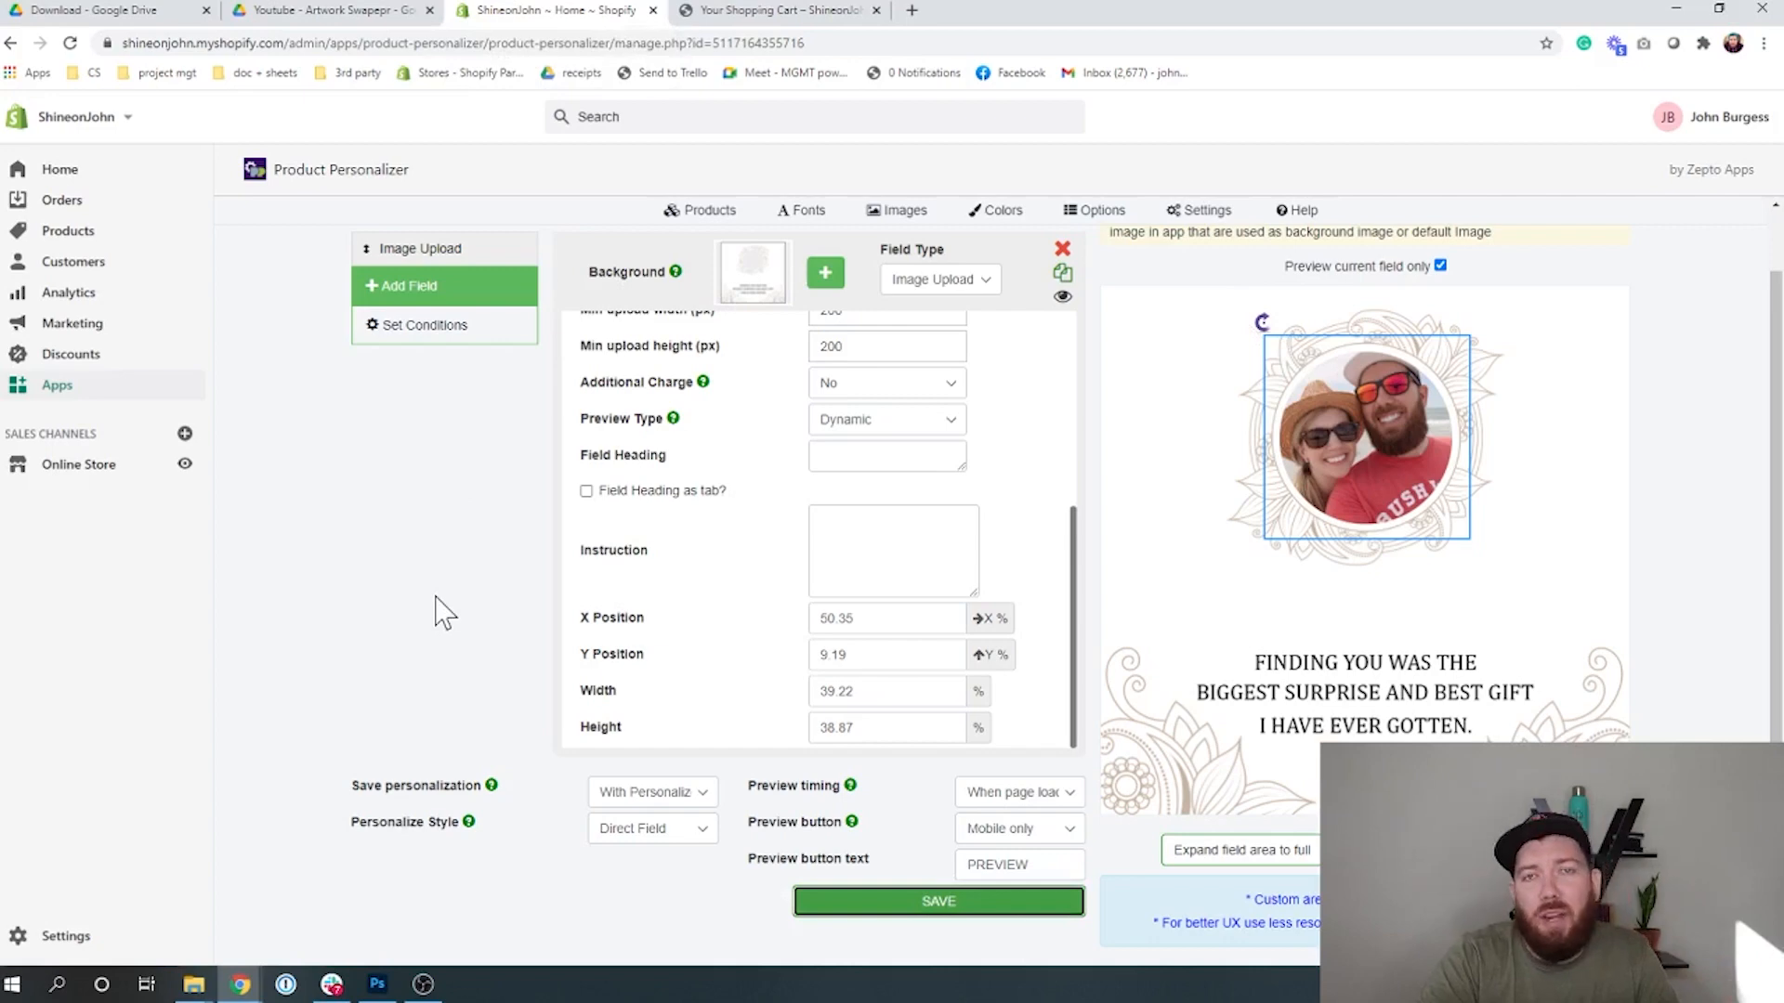
{"action": "left_click", "coordinate": [743, 13]}
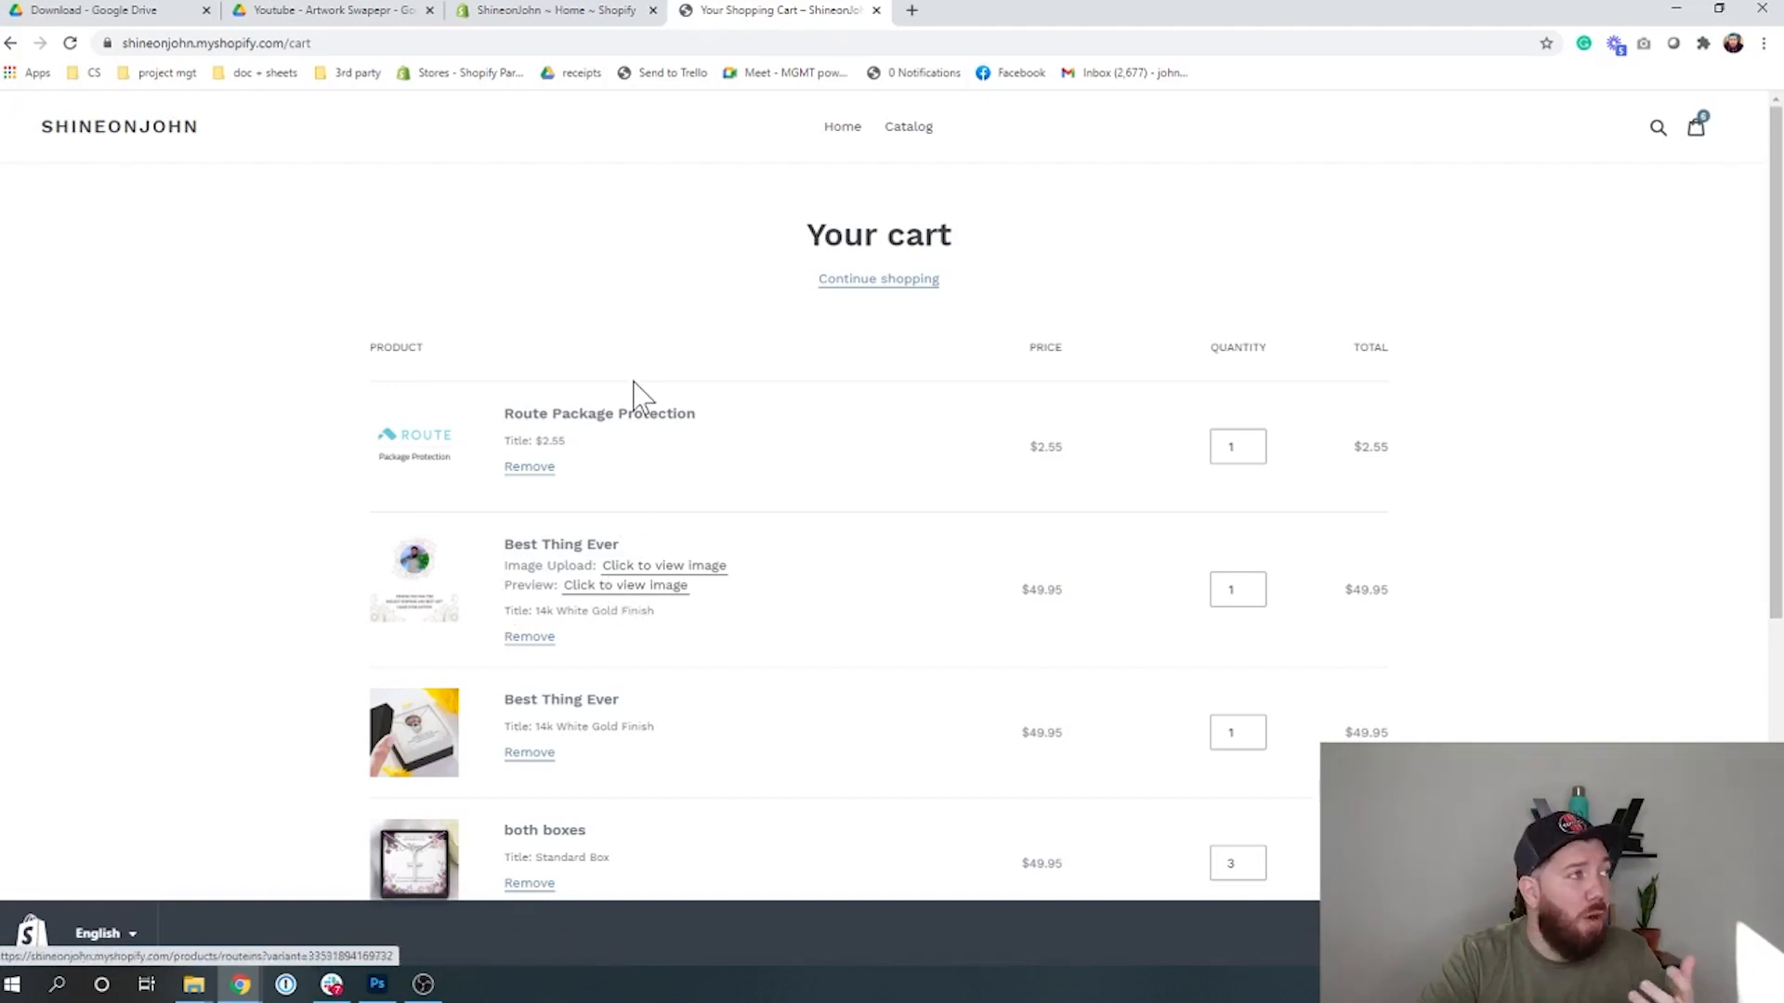
{"action": "left_click", "coordinate": [586, 18]}
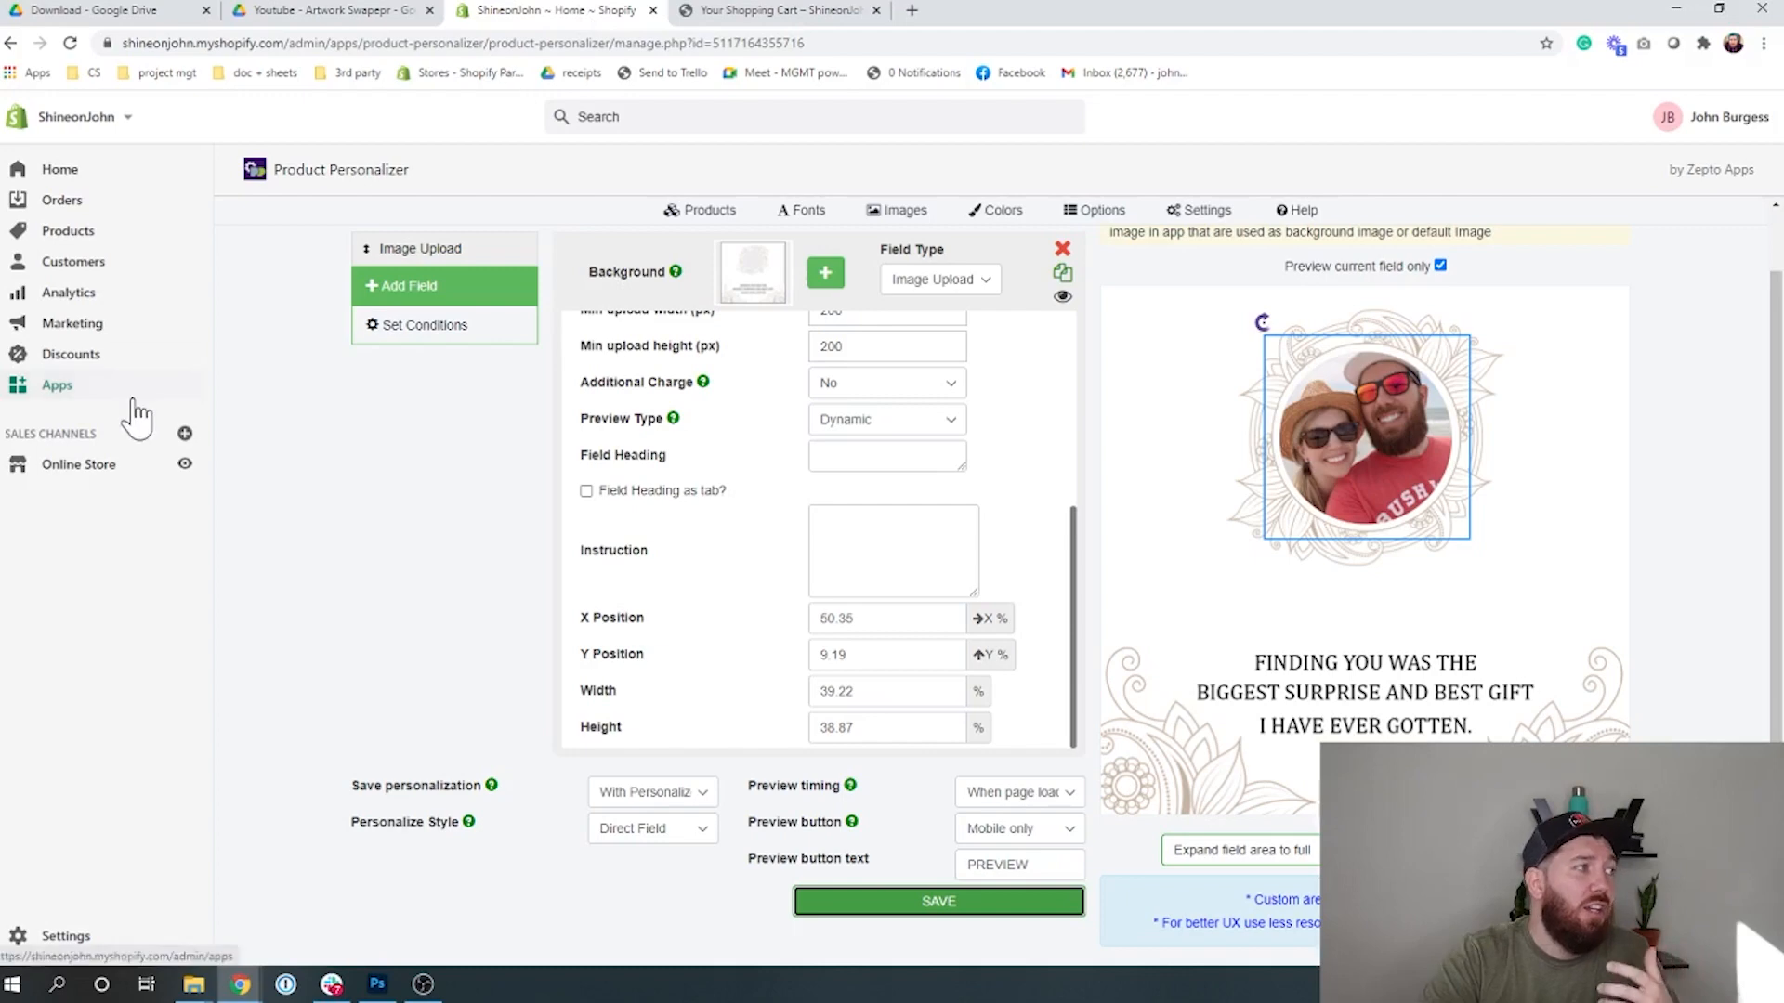
{"action": "left_click", "coordinate": [105, 394]}
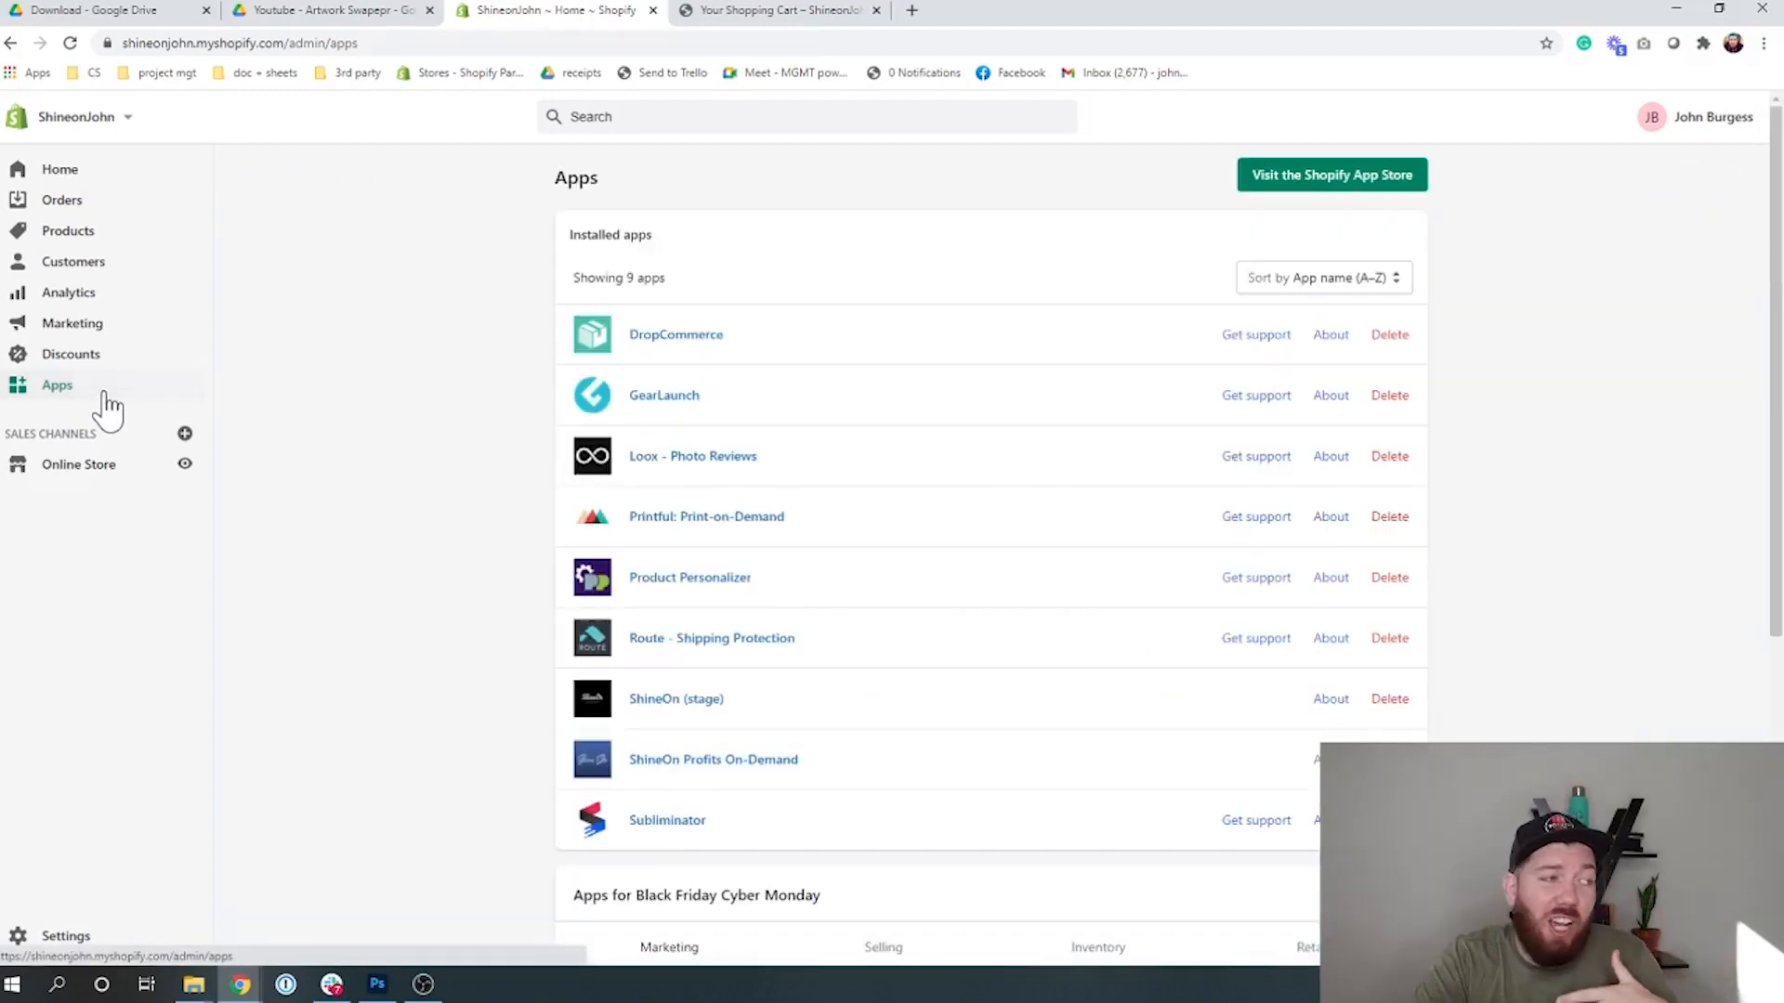
{"action": "left_click", "coordinate": [781, 767]}
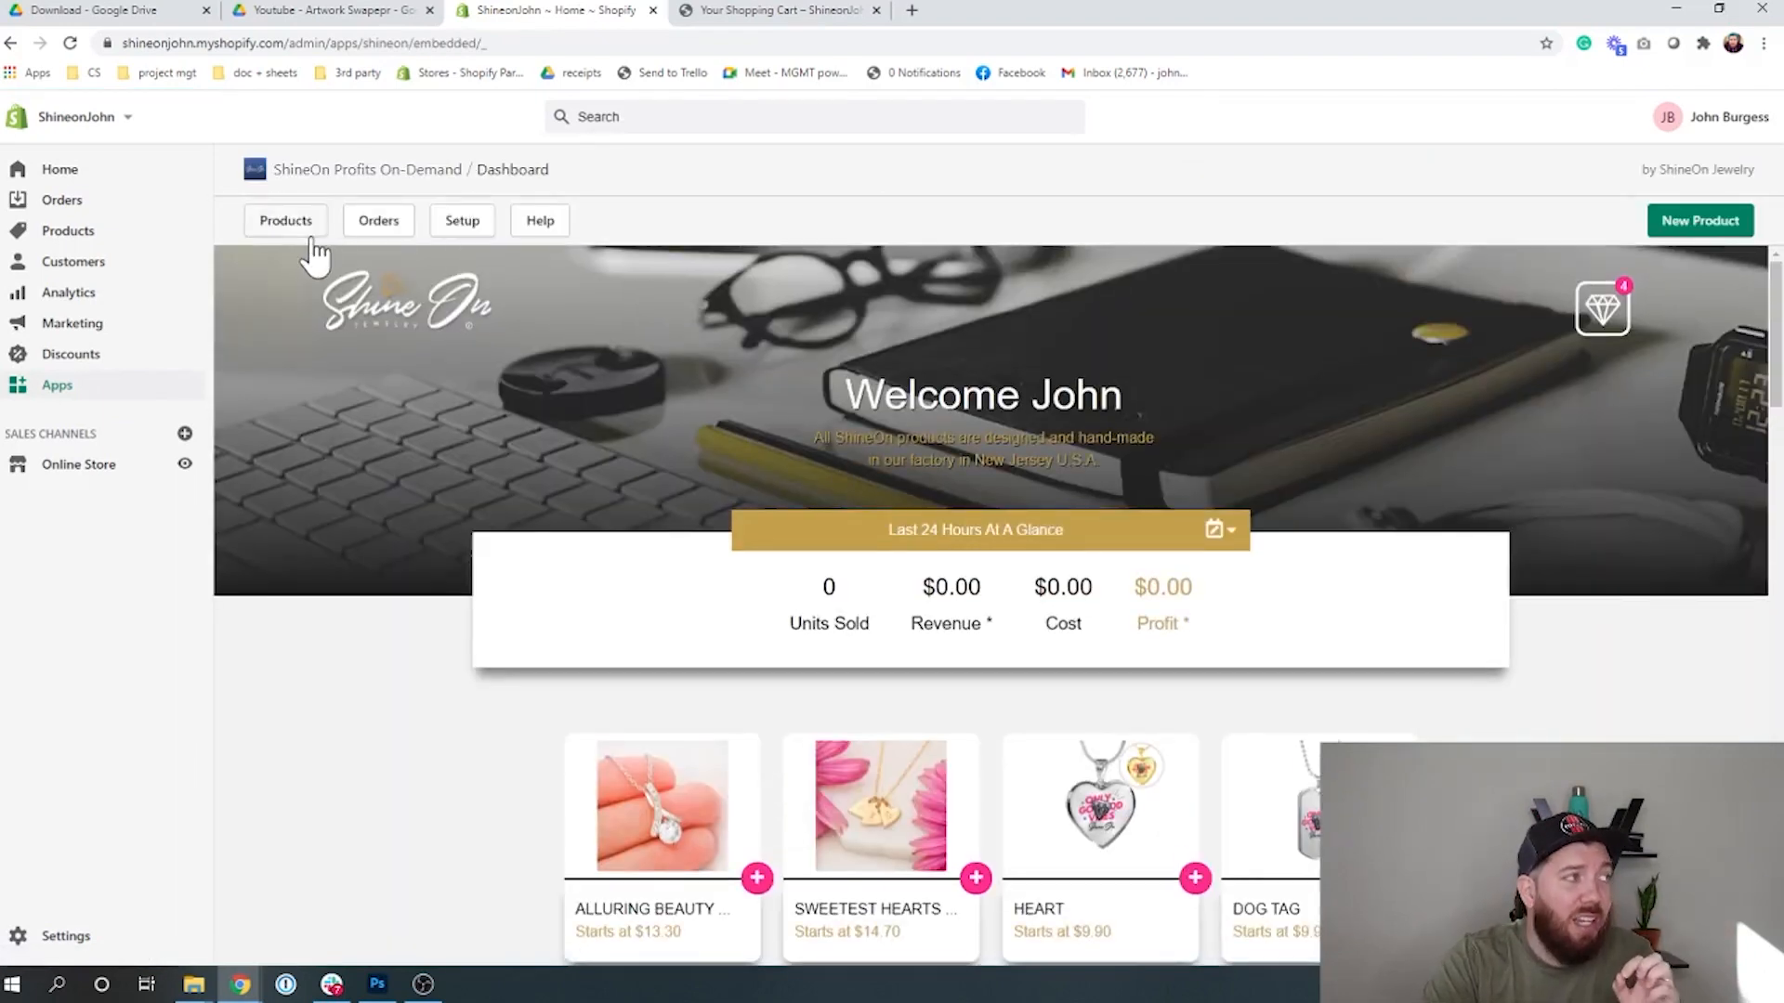
{"action": "left_click", "coordinate": [313, 240]}
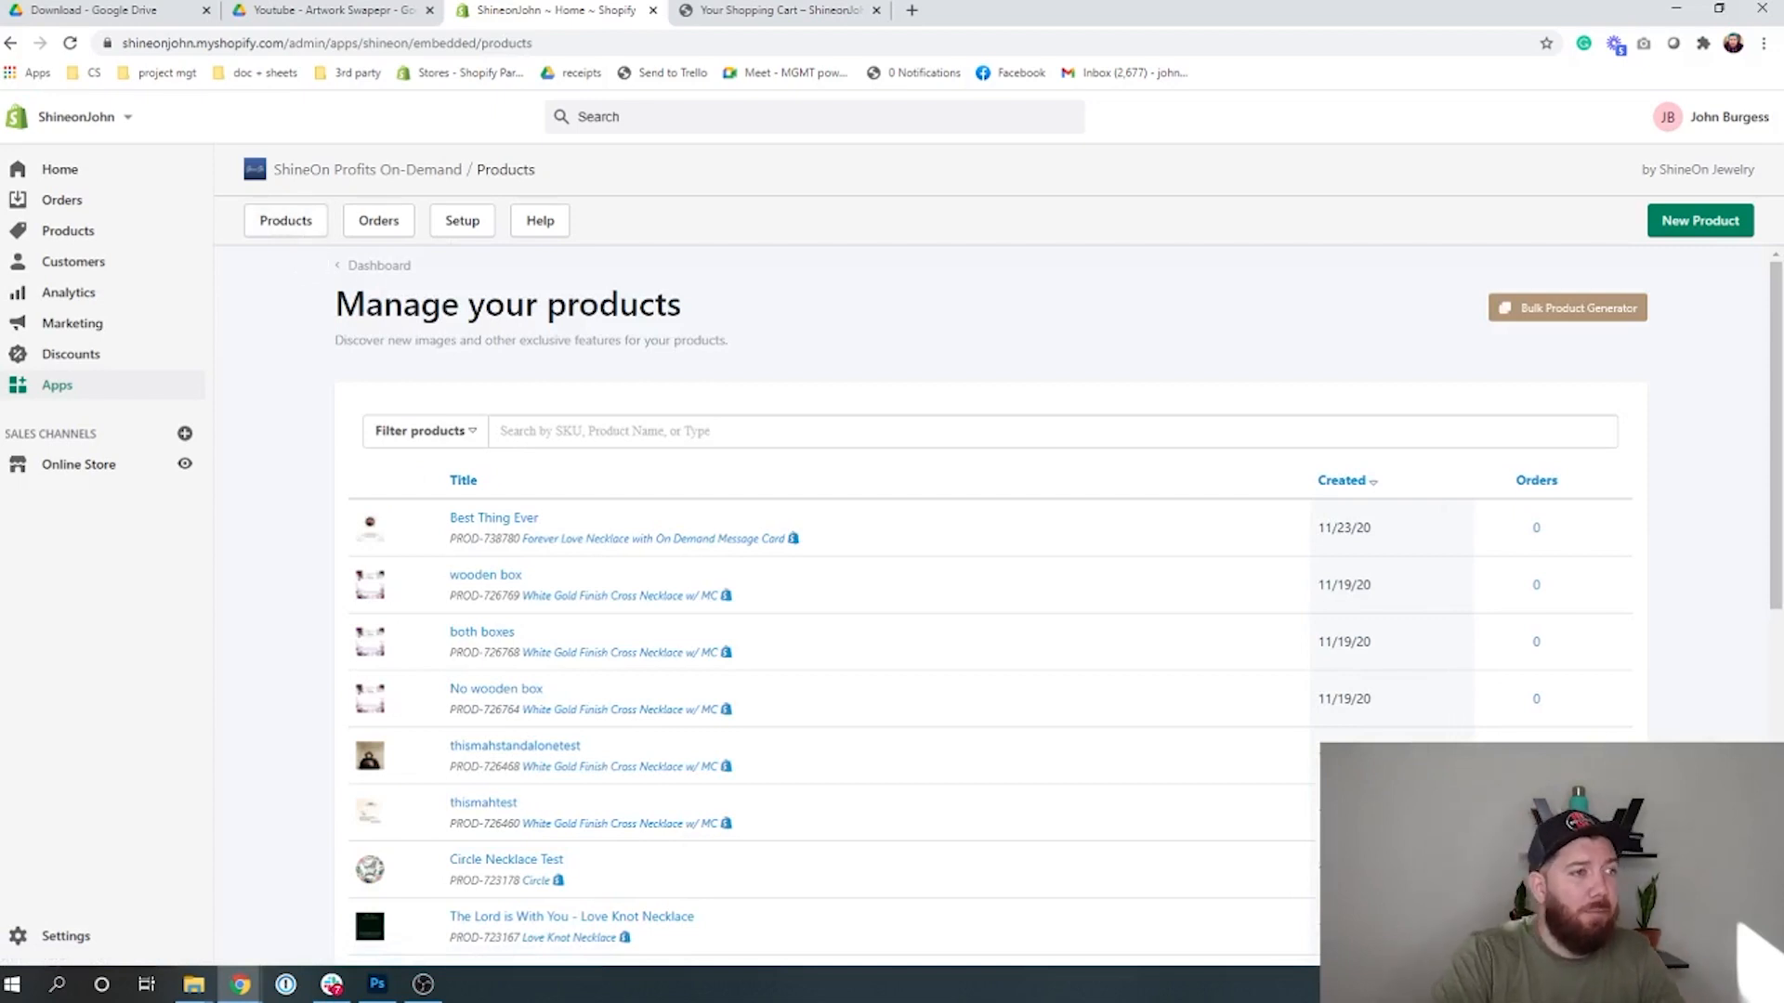
{"action": "left_click", "coordinate": [484, 525]}
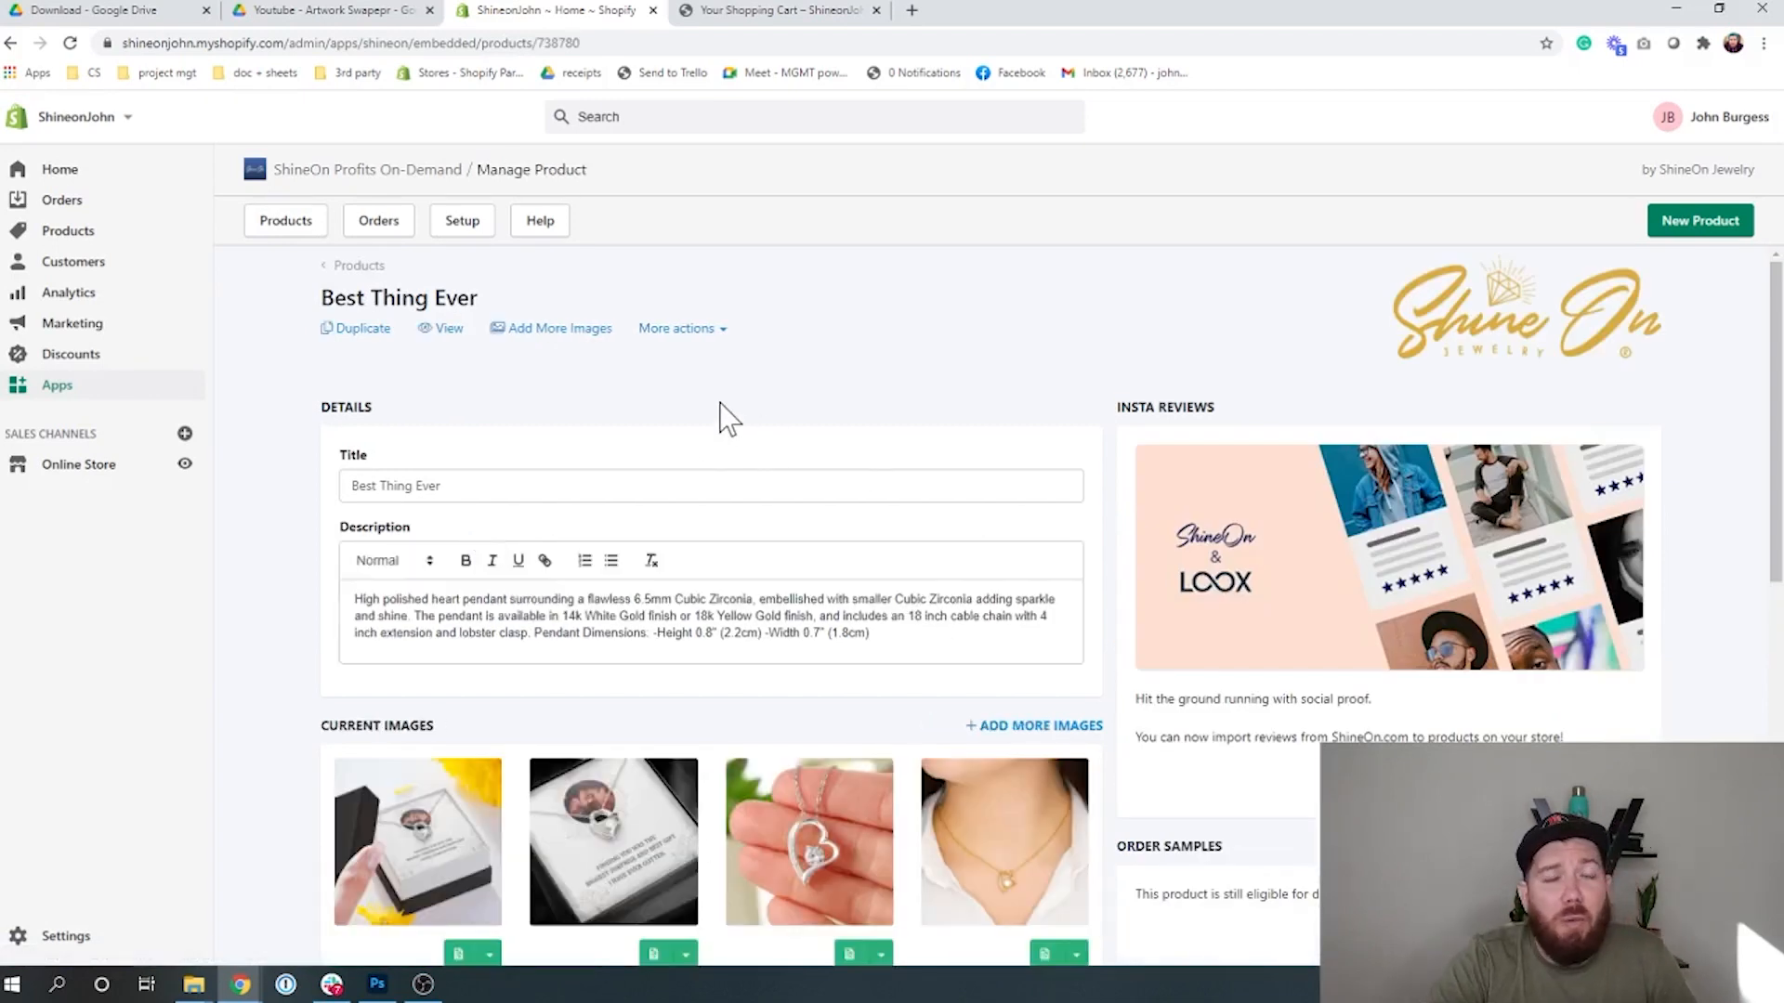
- Enable Artwork Swapper (self-service) for the Best Thing Ever product and accept its conditions
{"action": "left_click", "coordinate": [714, 345]}
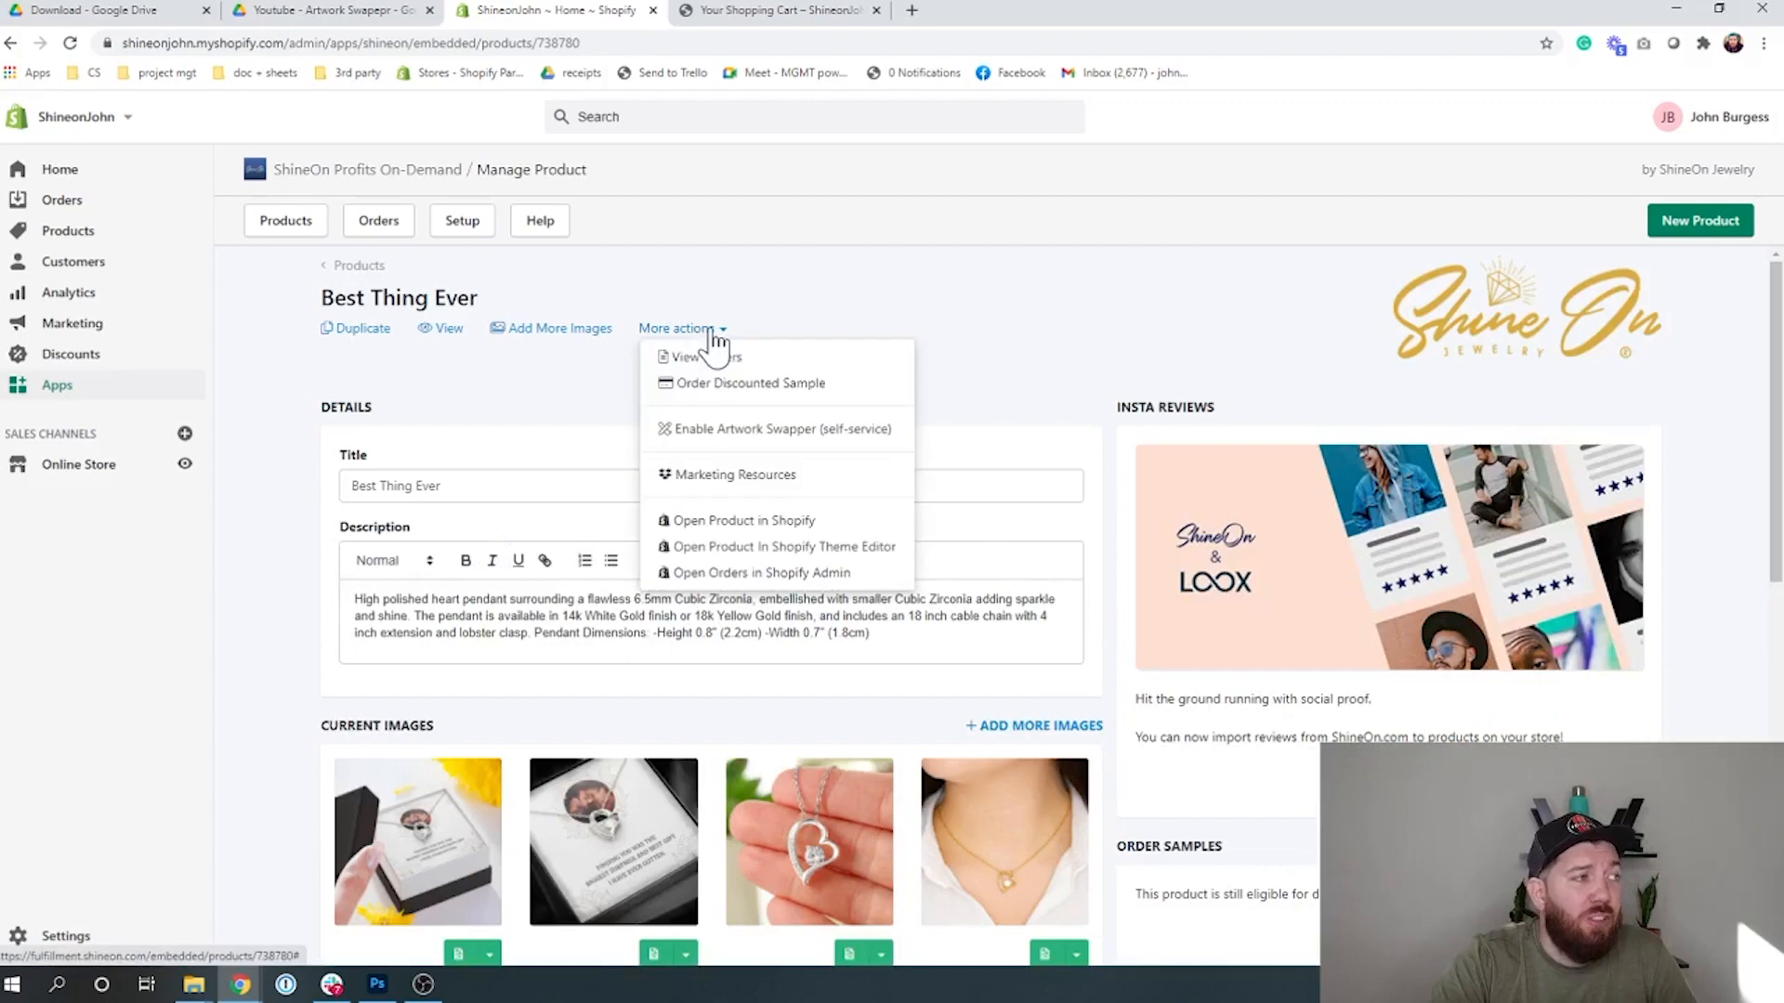
{"action": "left_click", "coordinate": [737, 431]}
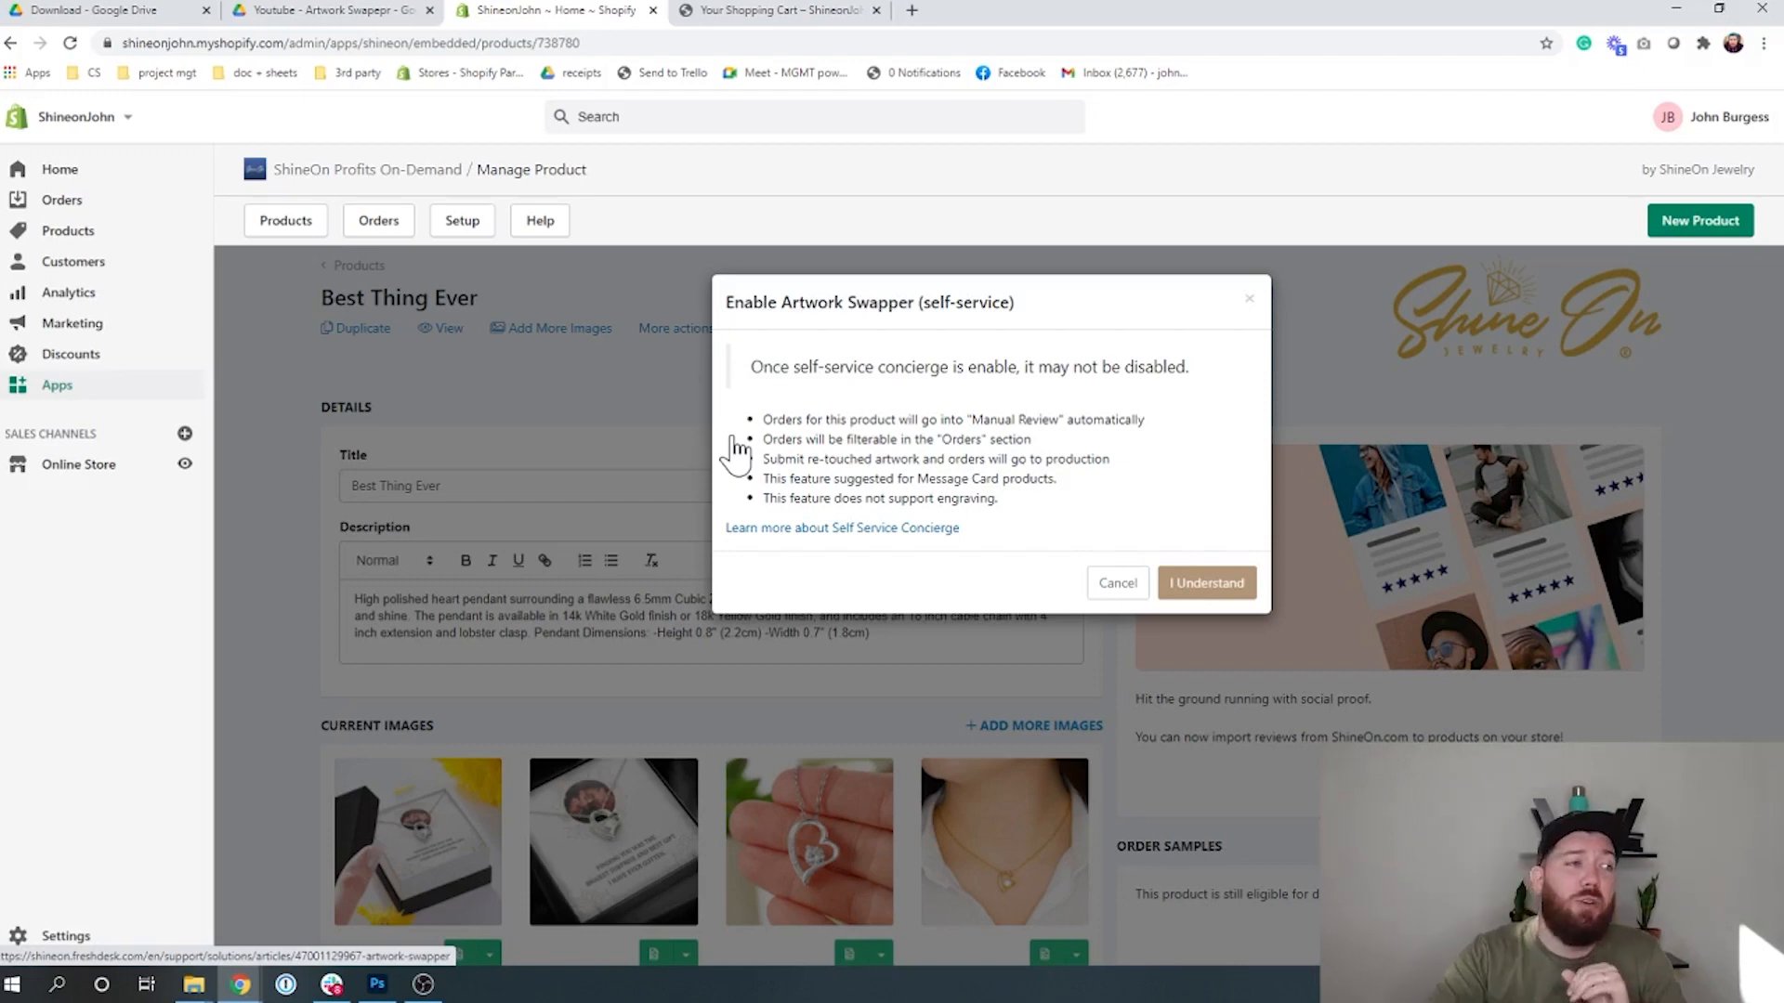
{"action": "left_click", "coordinate": [1210, 589]}
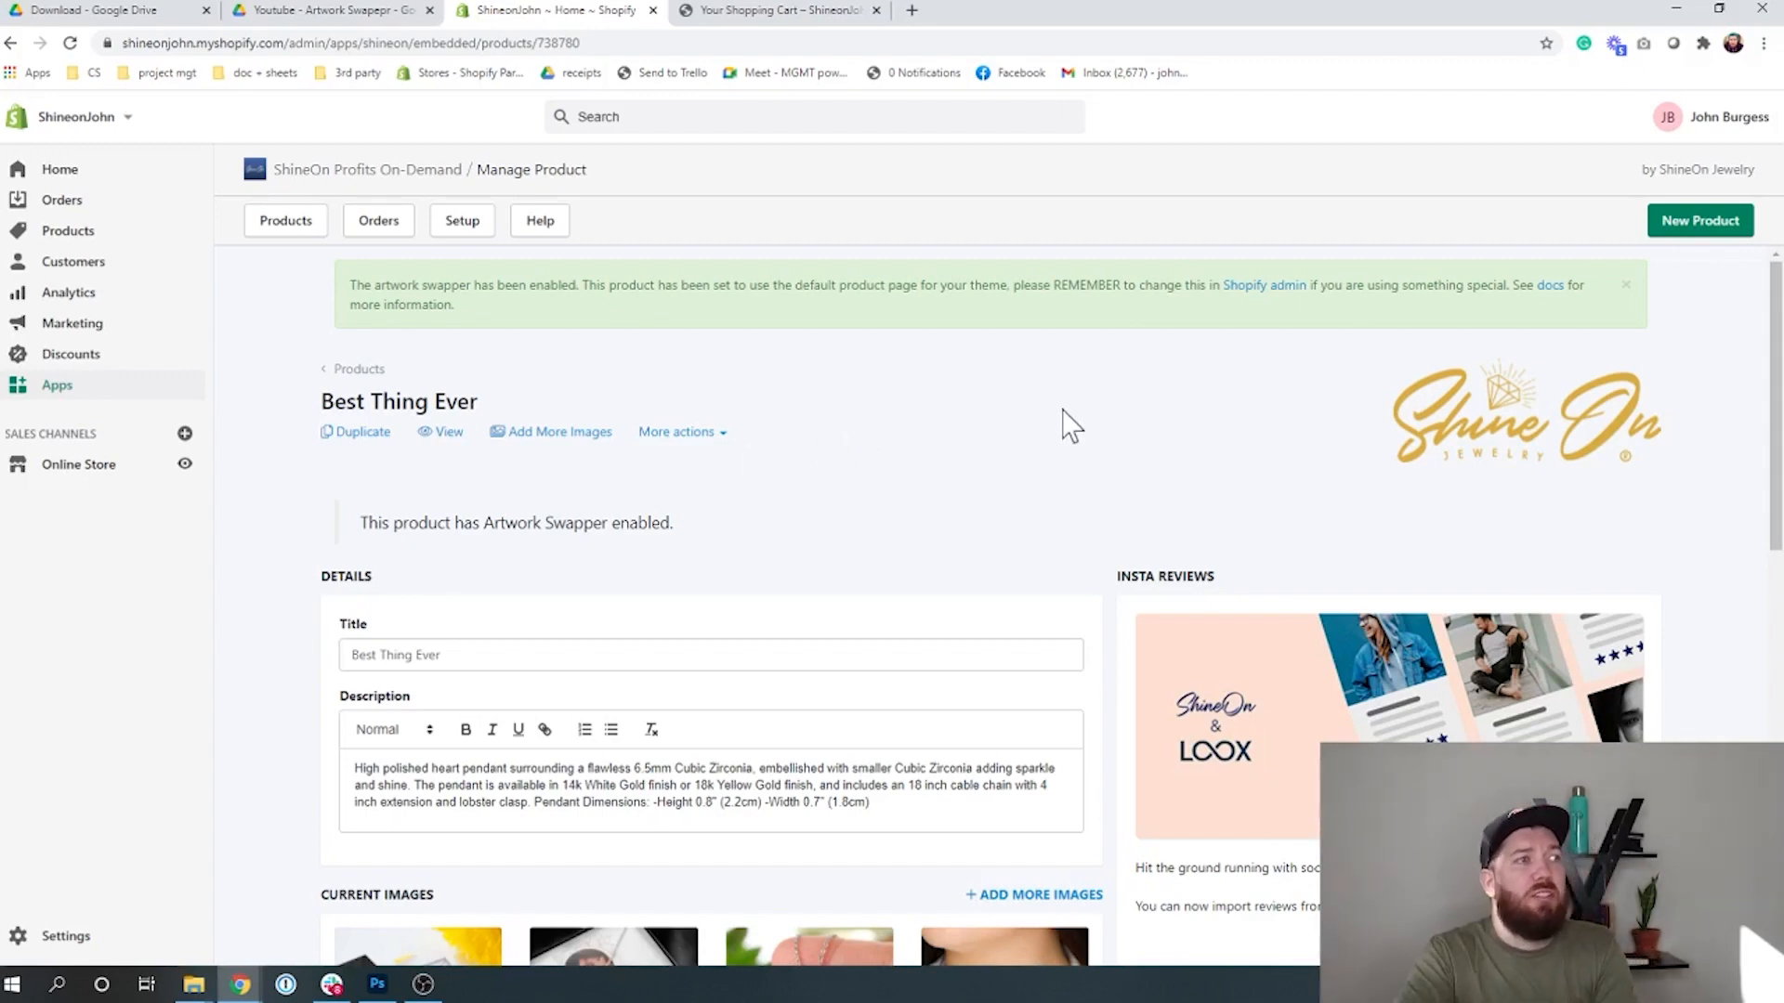
- Review the storefront cart down to the checkout and return to the Best Thing Ever product page
{"action": "left_click", "coordinate": [758, 13]}
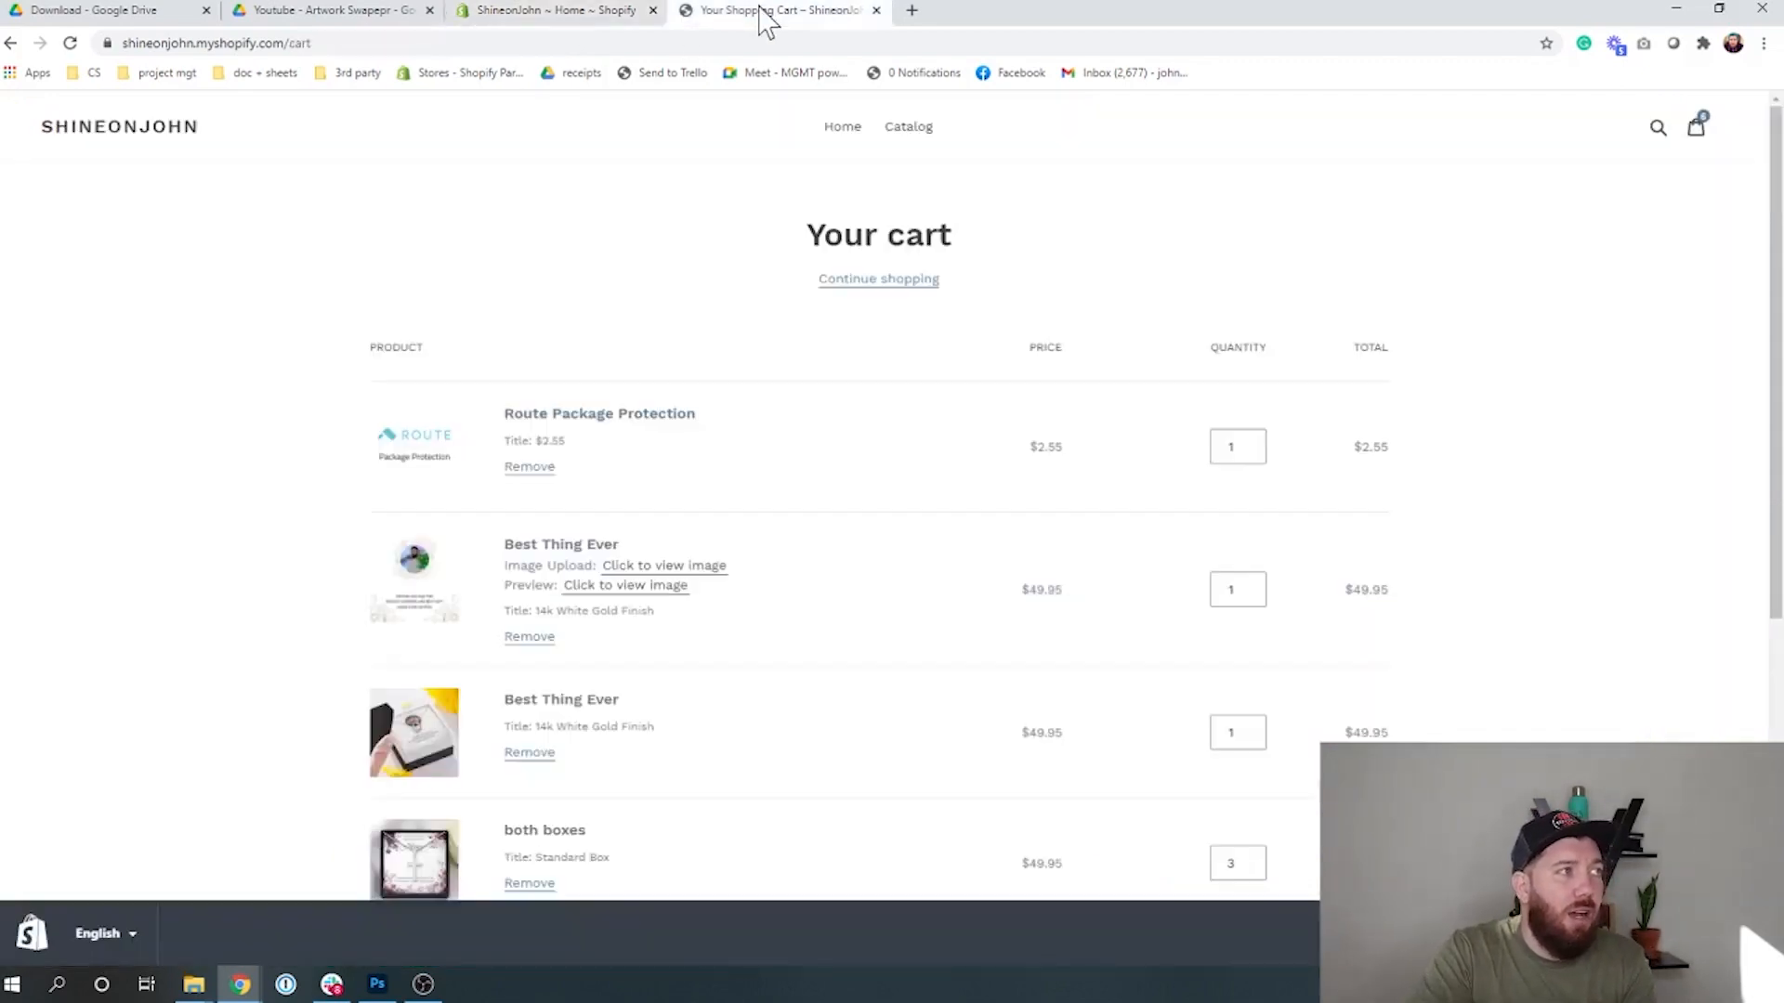
{"action": "scroll", "coordinate": [669, 753], "scroll_direction": "down", "scroll_amount": 5}
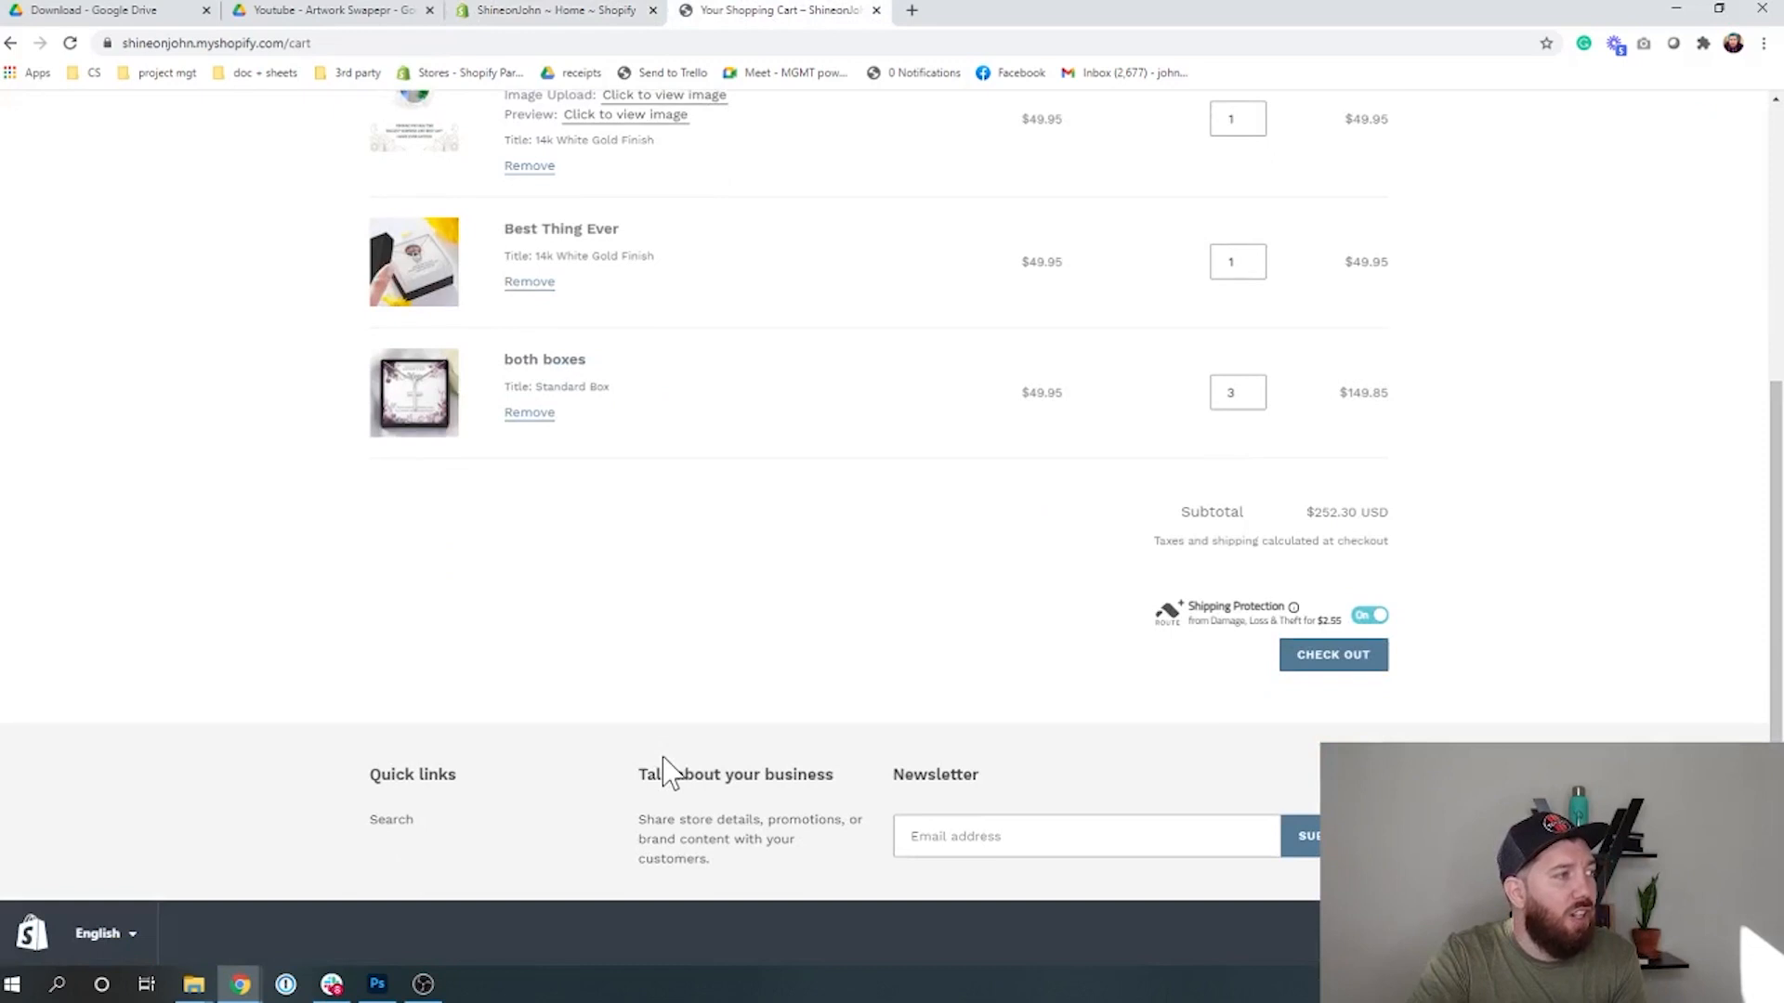
{"action": "scroll", "coordinate": [665, 743], "scroll_direction": "up", "scroll_amount": 5}
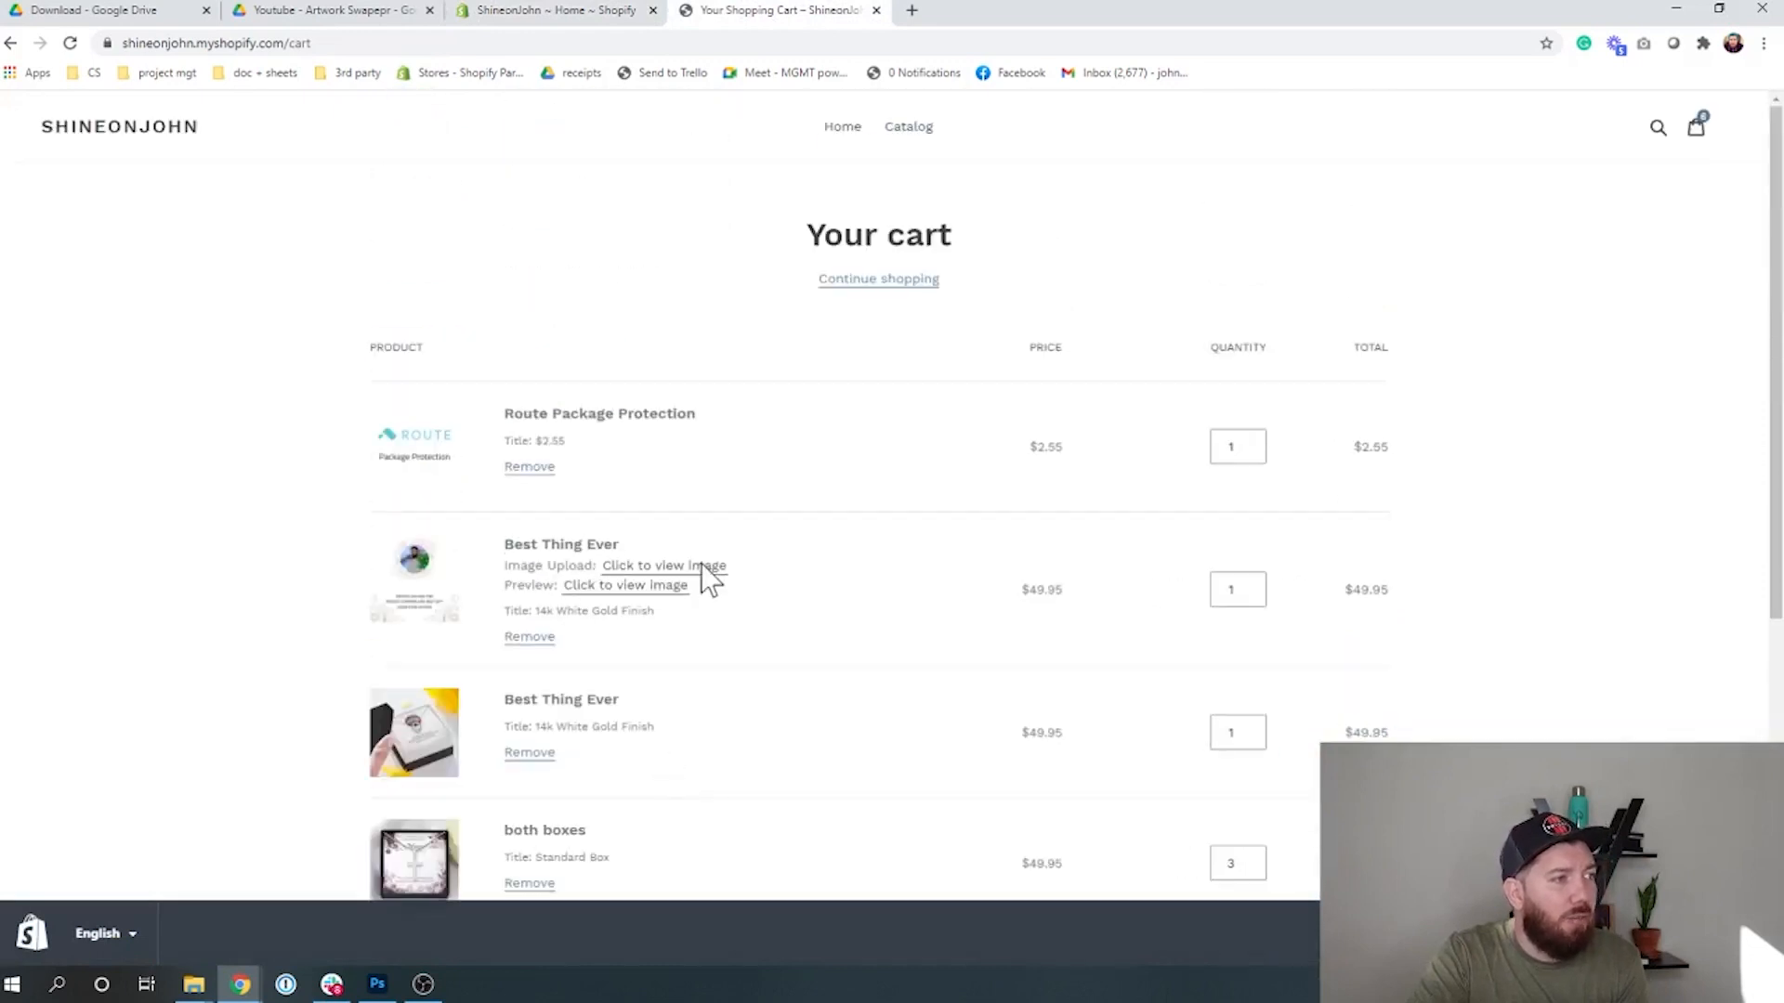
{"action": "left_click", "coordinate": [12, 42]}
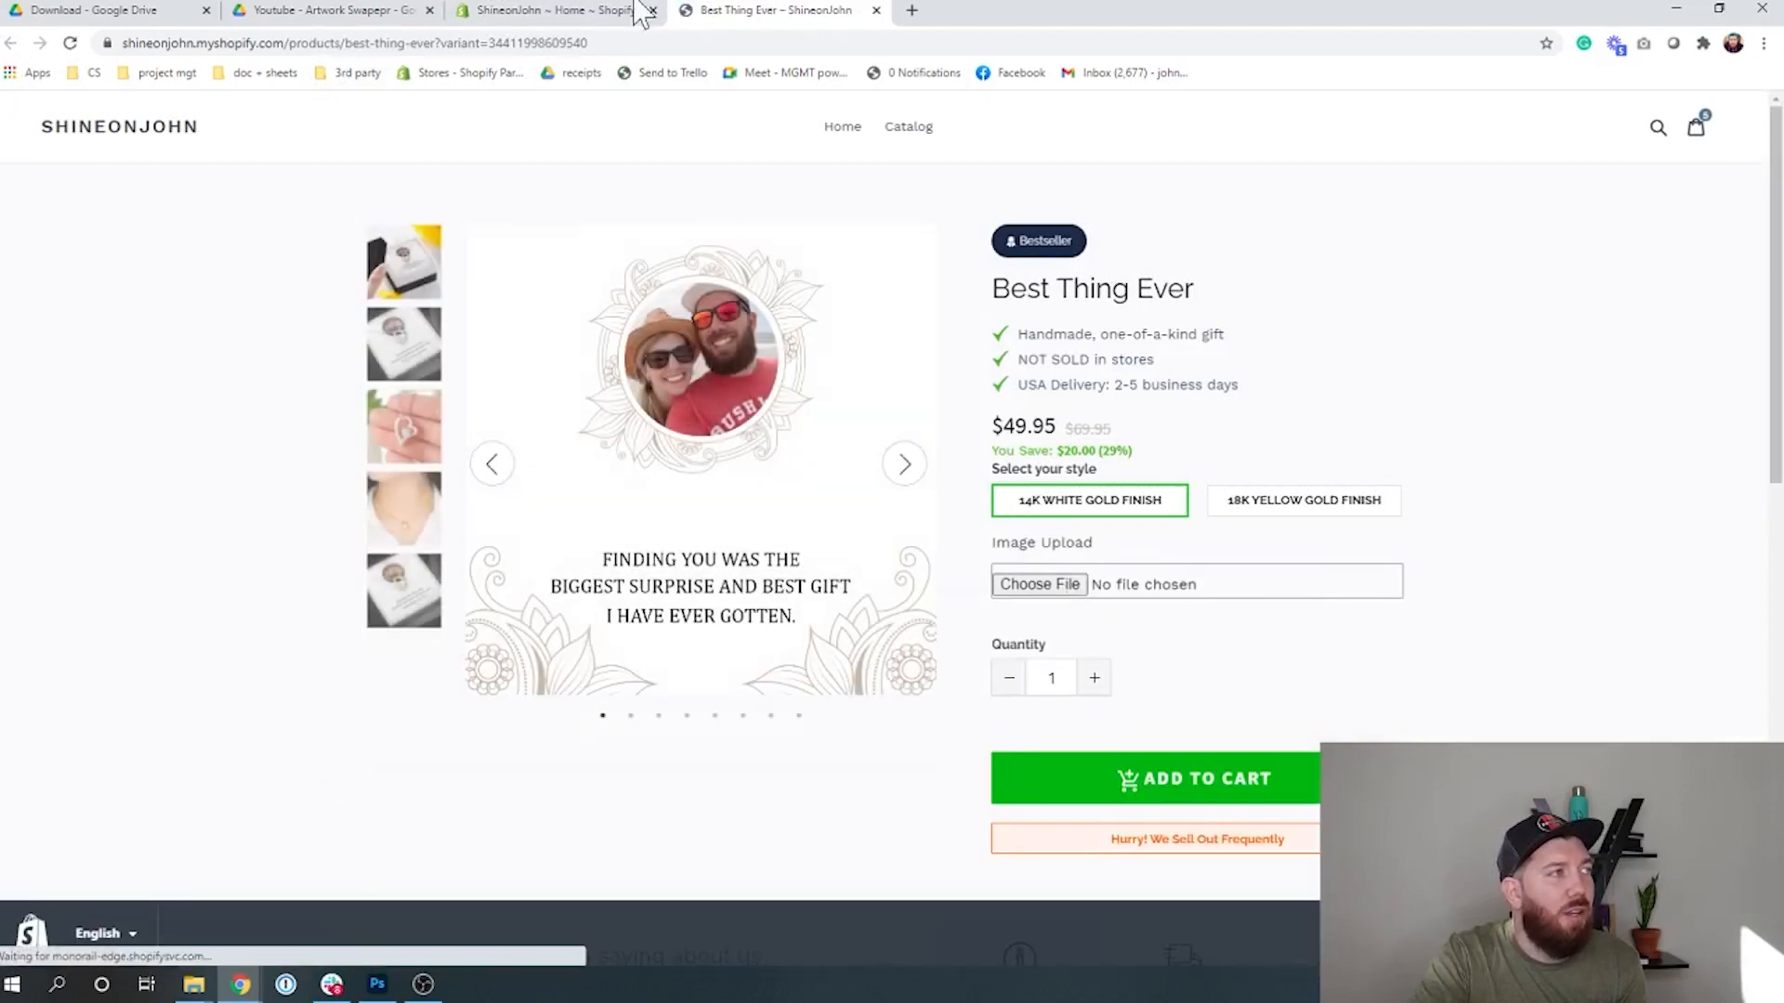
- Disable Artwork Swapper Automation for the Best Thing Ever product in ShineOn Profits On-Demand and confirm
{"action": "left_click", "coordinate": [557, 12]}
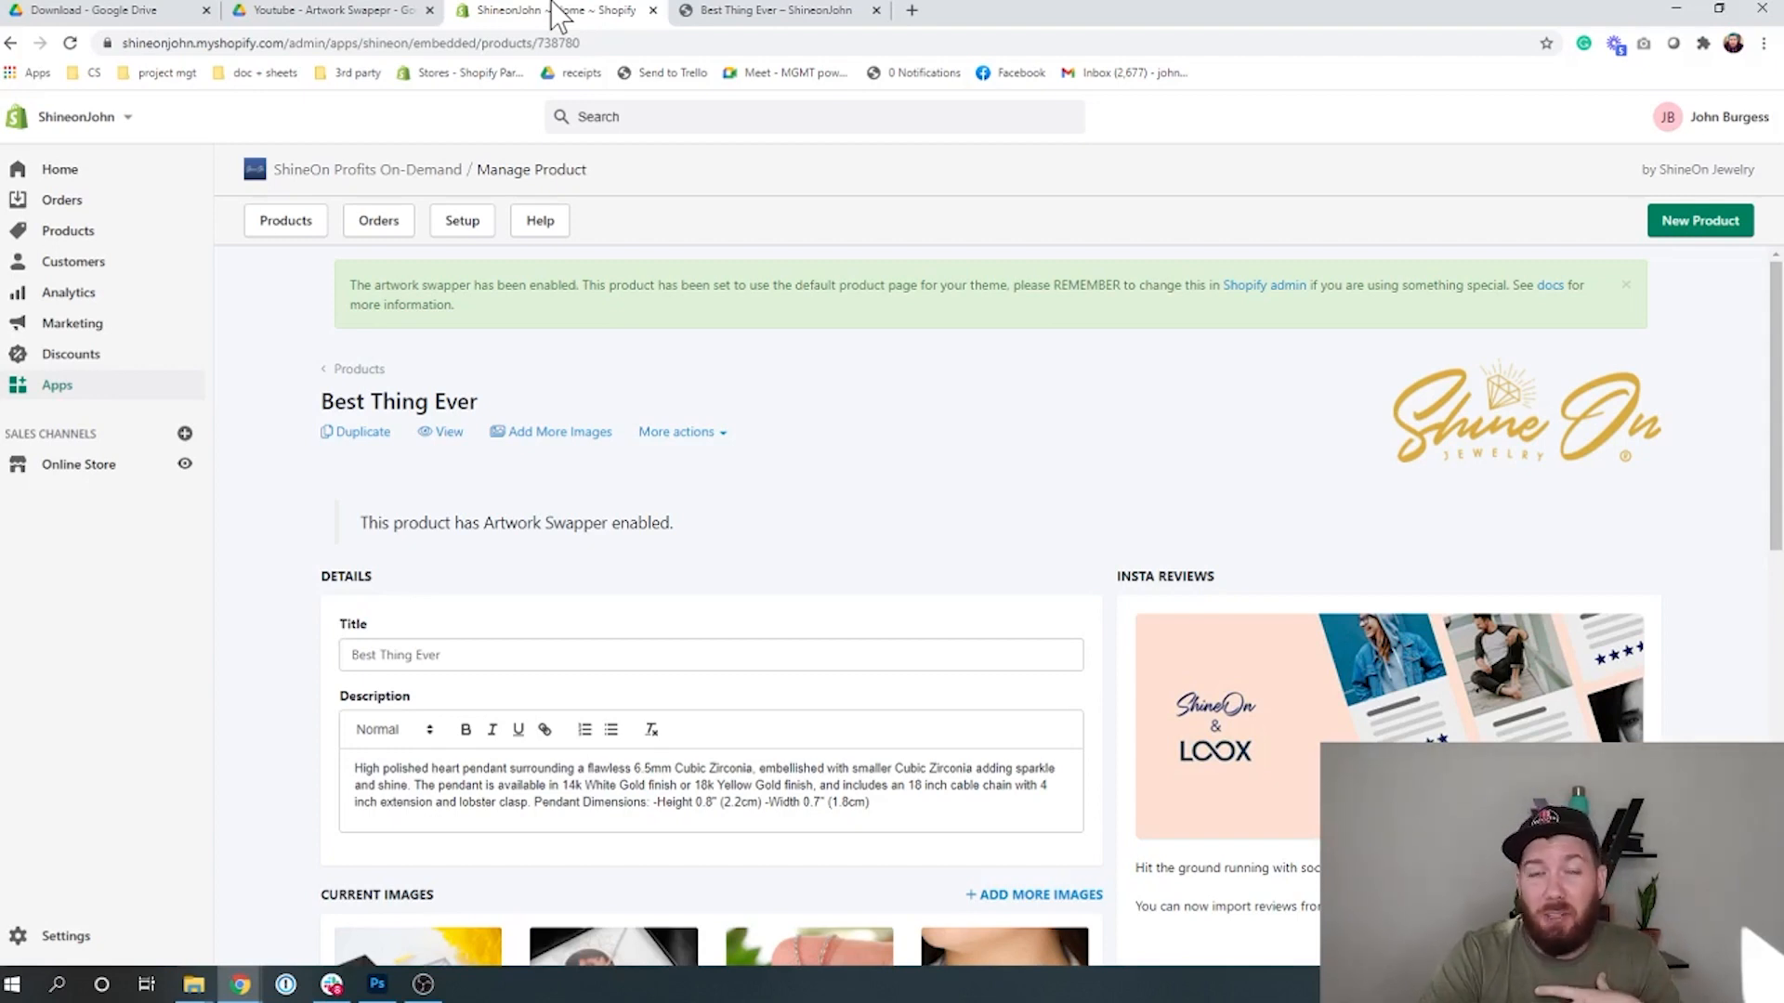
{"action": "left_click", "coordinate": [681, 434]}
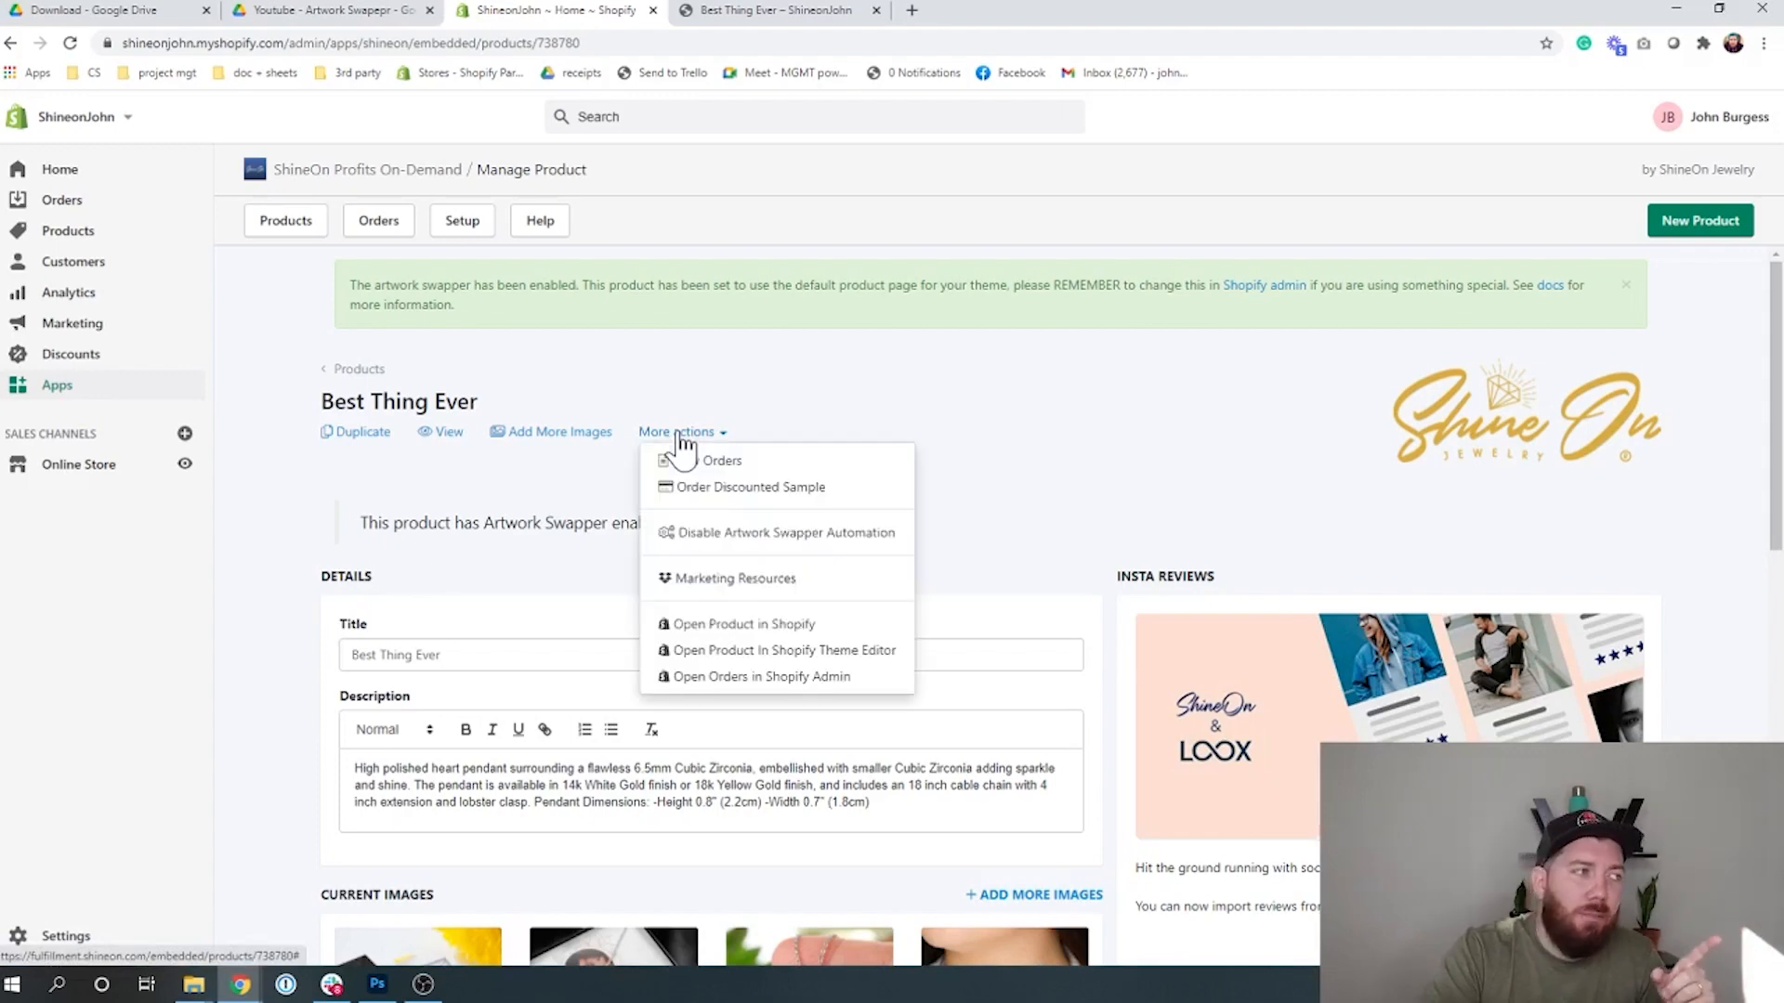
{"action": "left_click", "coordinate": [731, 534]}
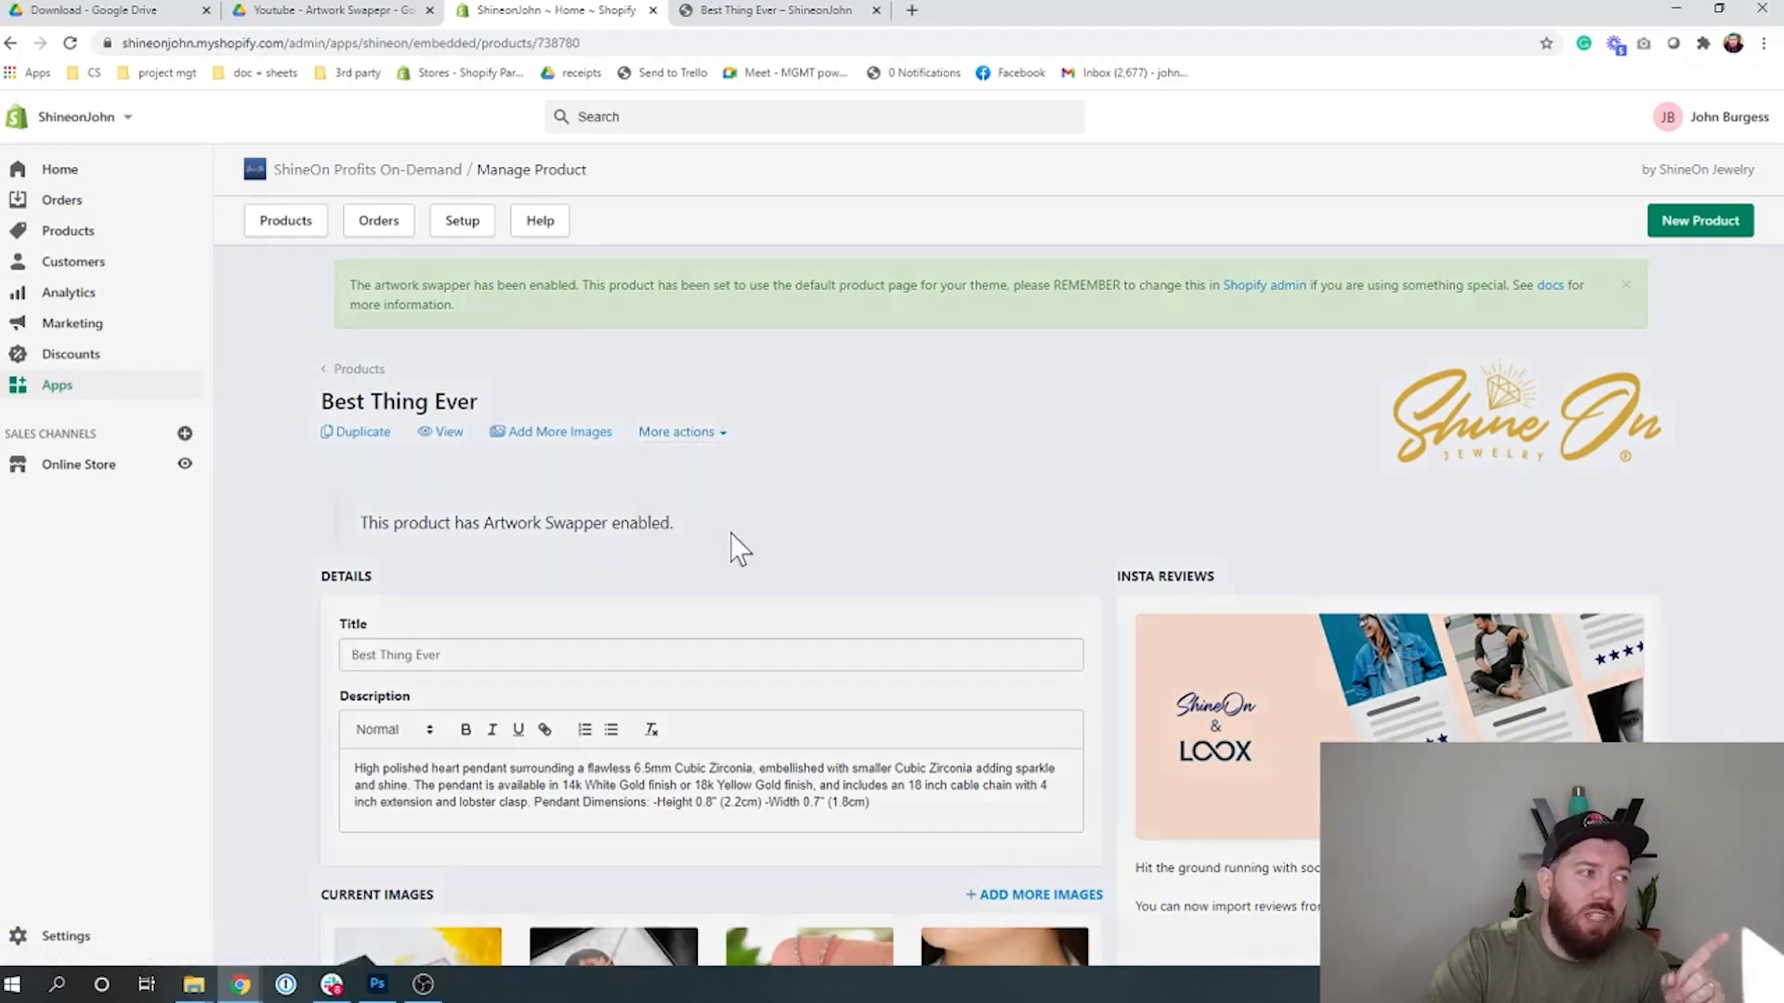
{"action": "left_click", "coordinate": [1236, 464]}
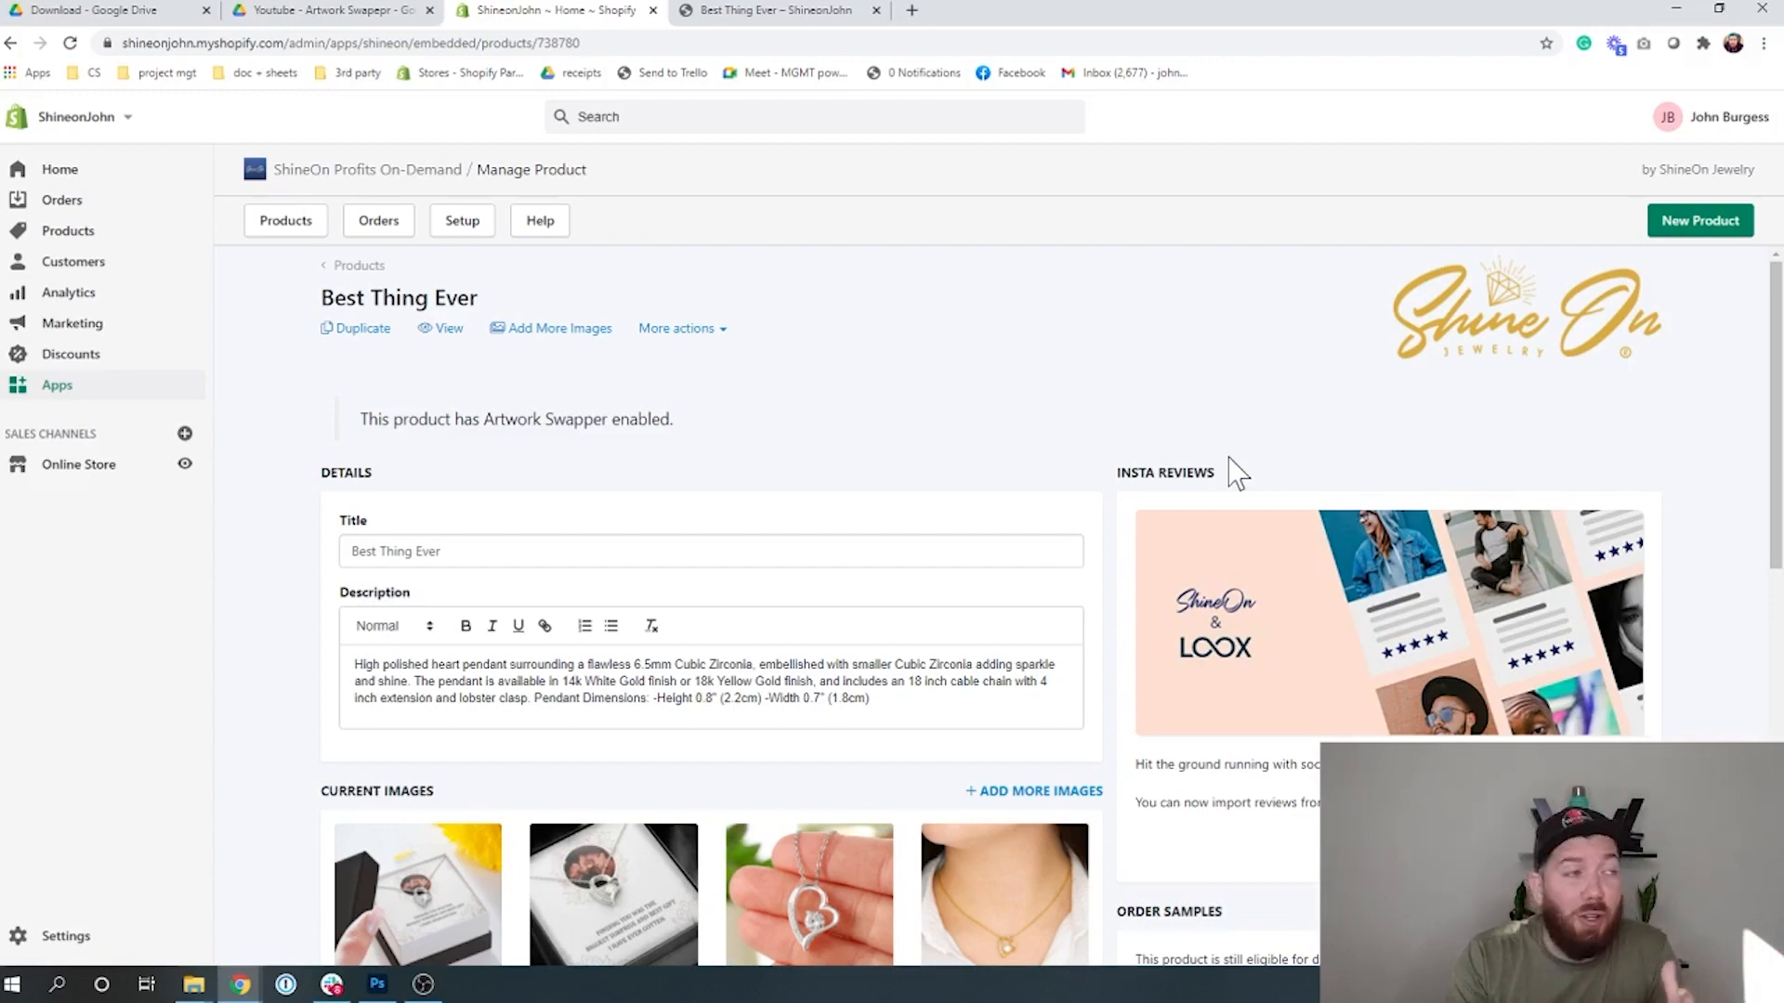
- Enable Artwork Swapper Automation for the Best Thing Ever product and accept the notice
{"action": "left_click", "coordinate": [720, 333]}
{"action": "left_click", "coordinate": [767, 441]}
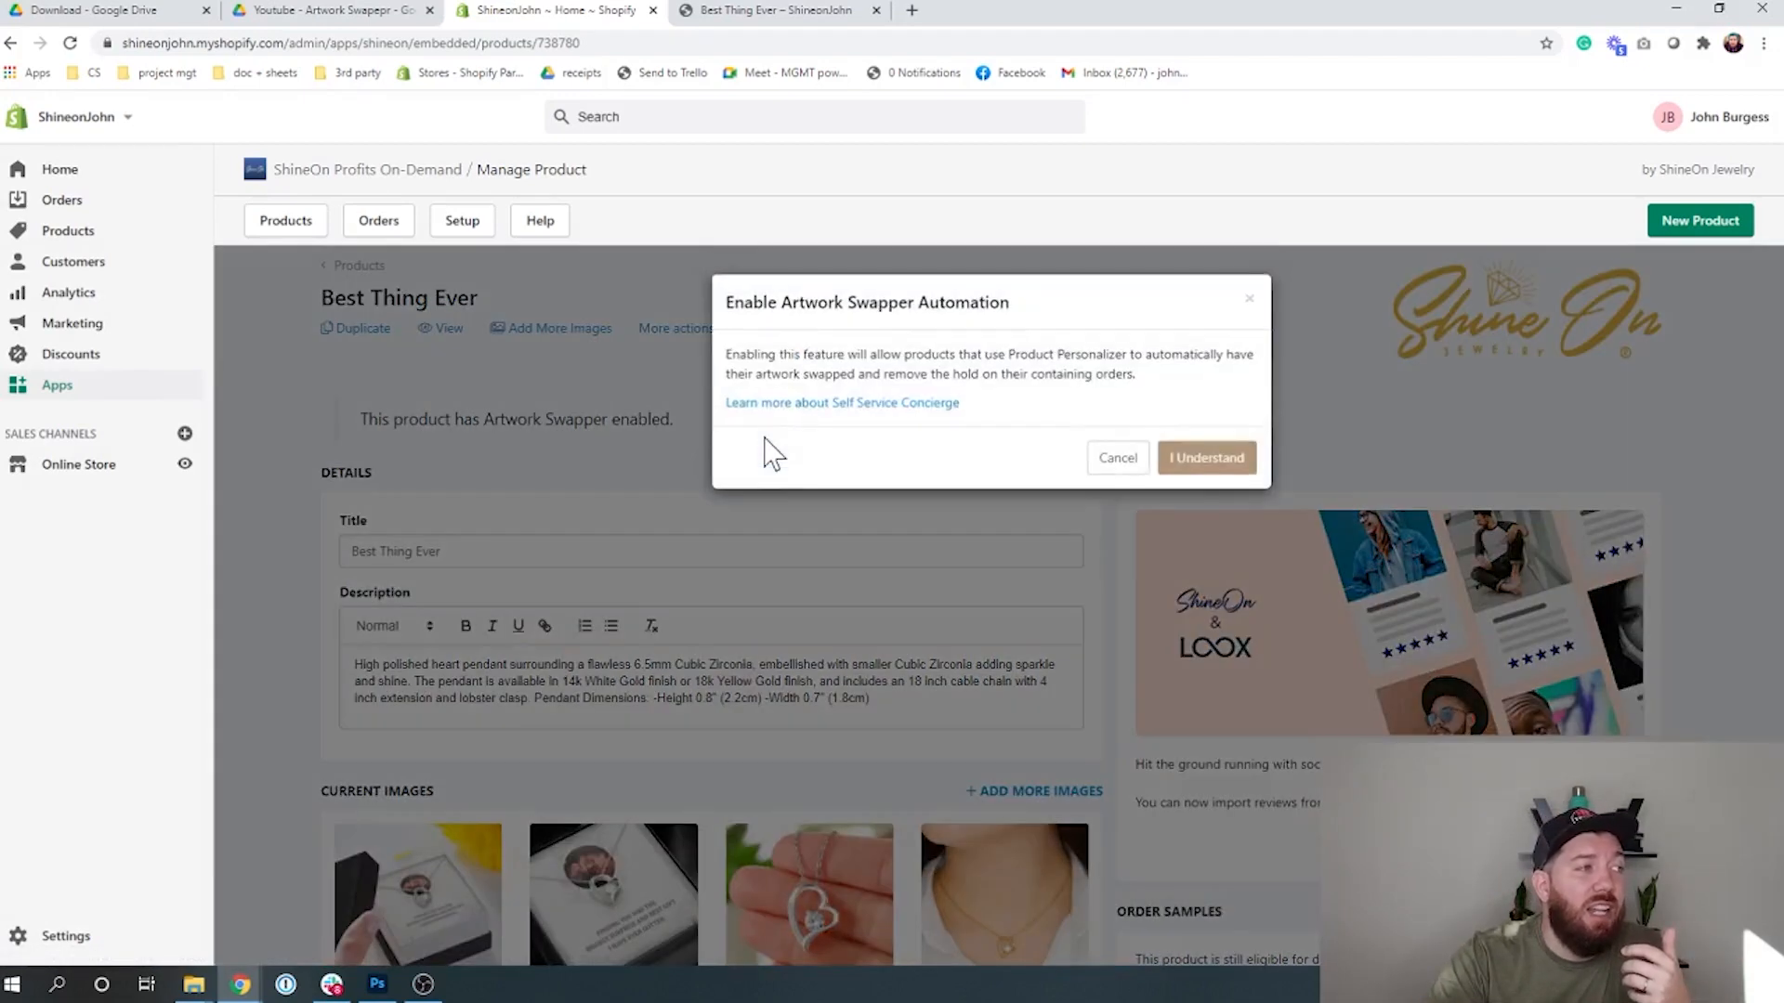
{"action": "left_click", "coordinate": [1204, 457]}
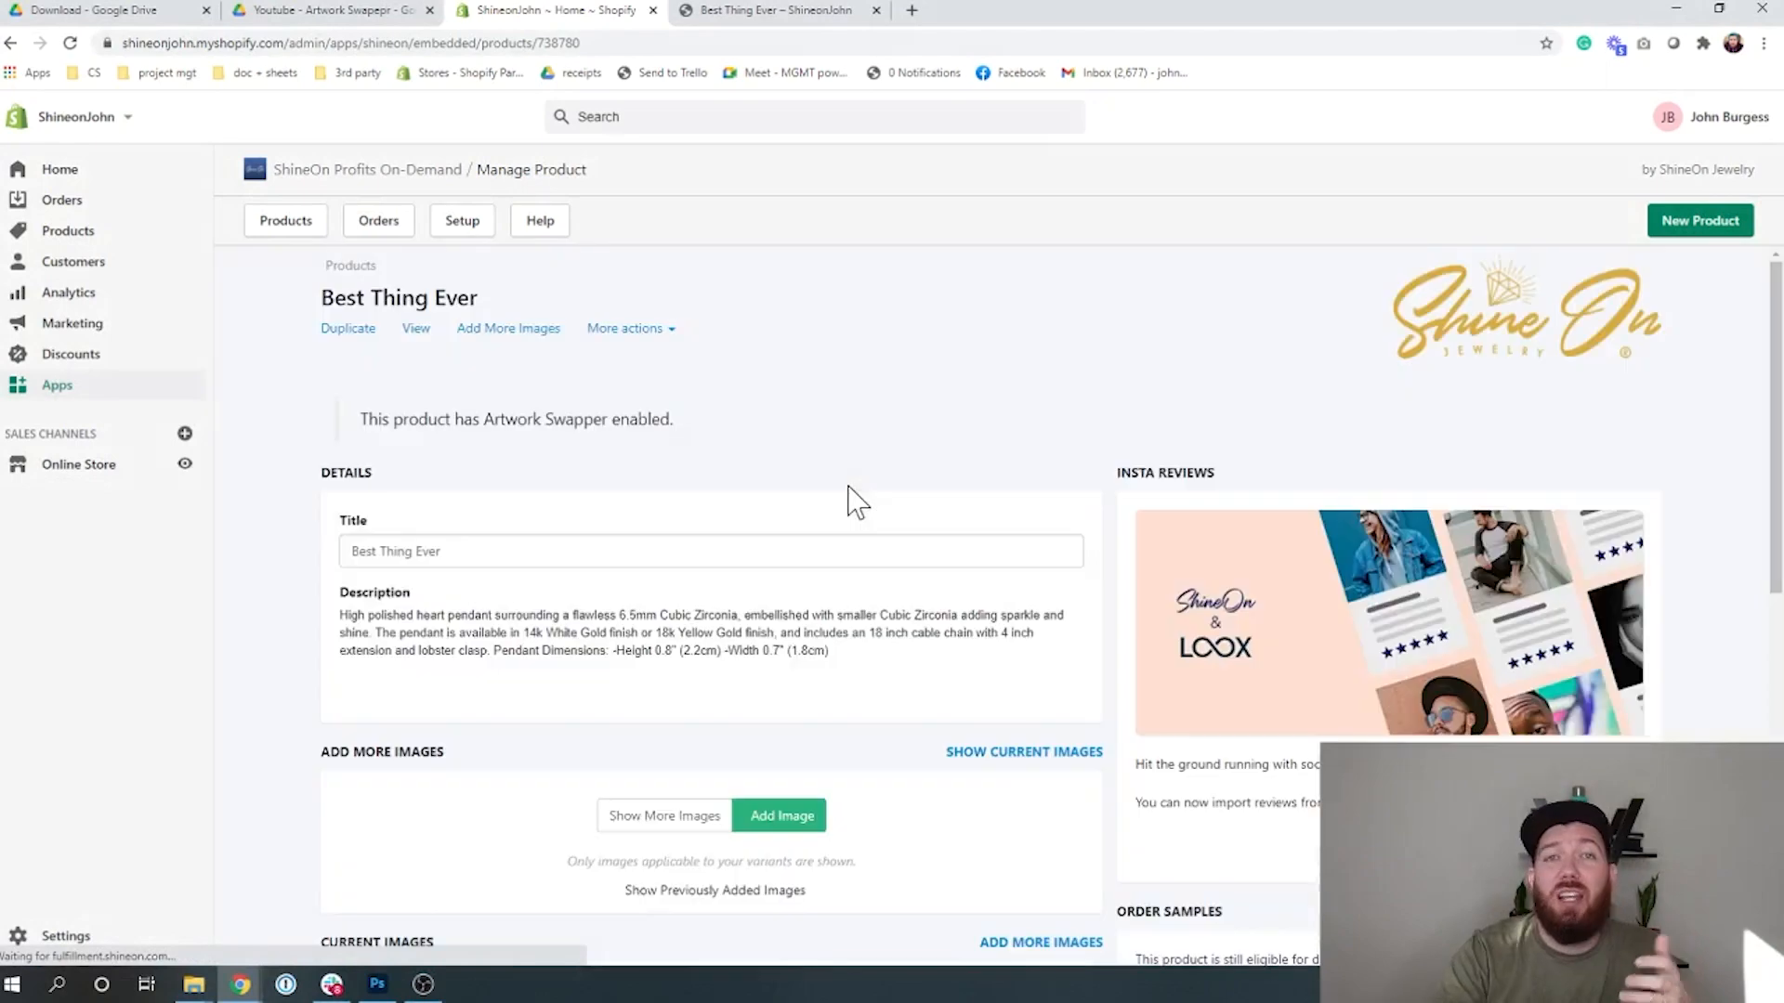